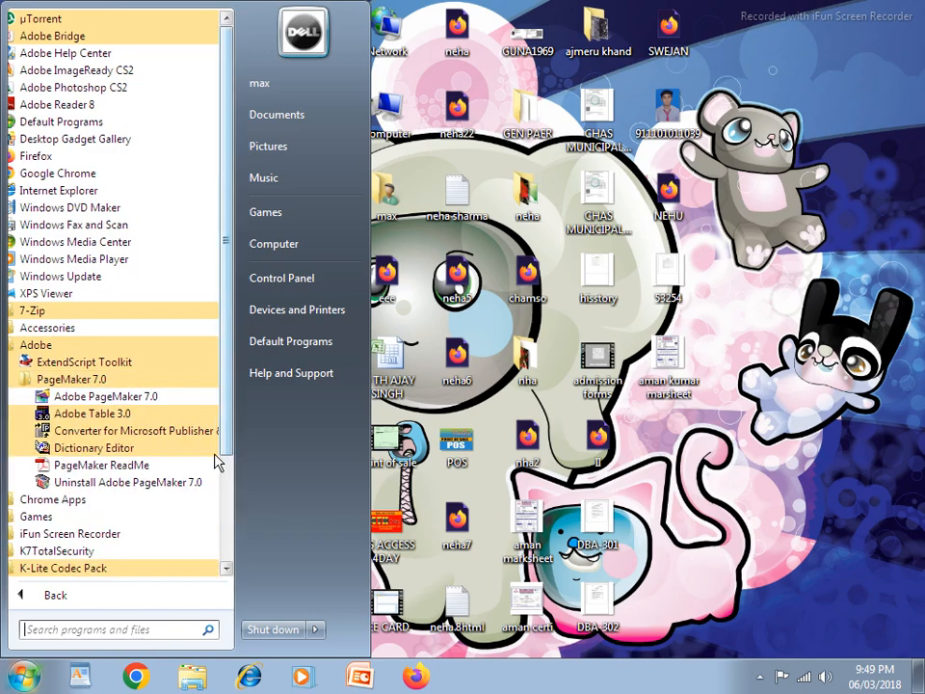
Launch Adobe PageMaker 7.0 and close its Templates window
{"action": "left_click", "coordinate": [101, 397]}
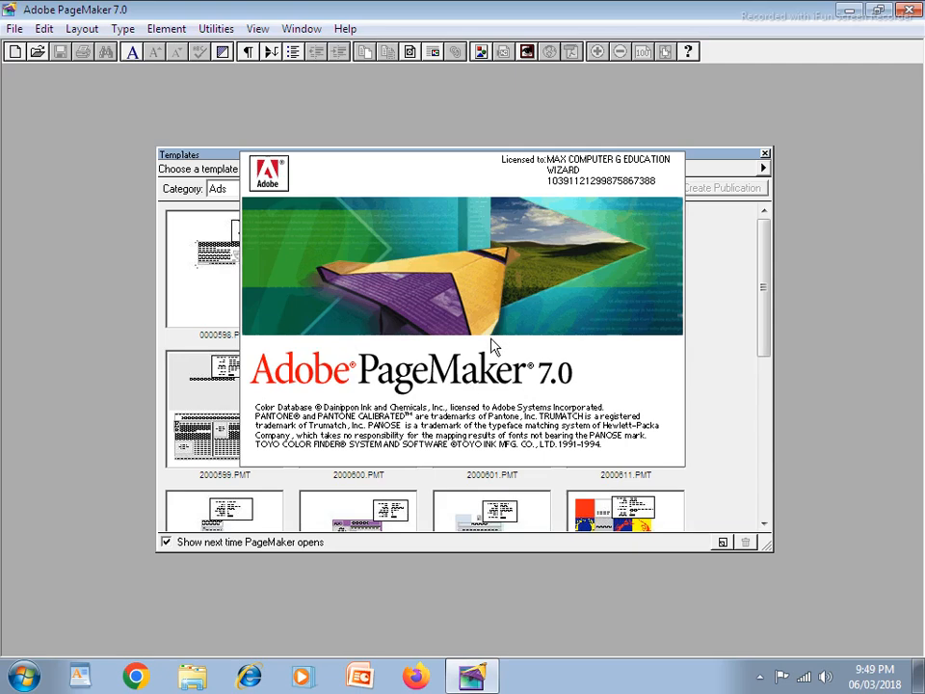
{"action": "left_click", "coordinate": [764, 154]}
{"action": "left_click", "coordinate": [15, 29]}
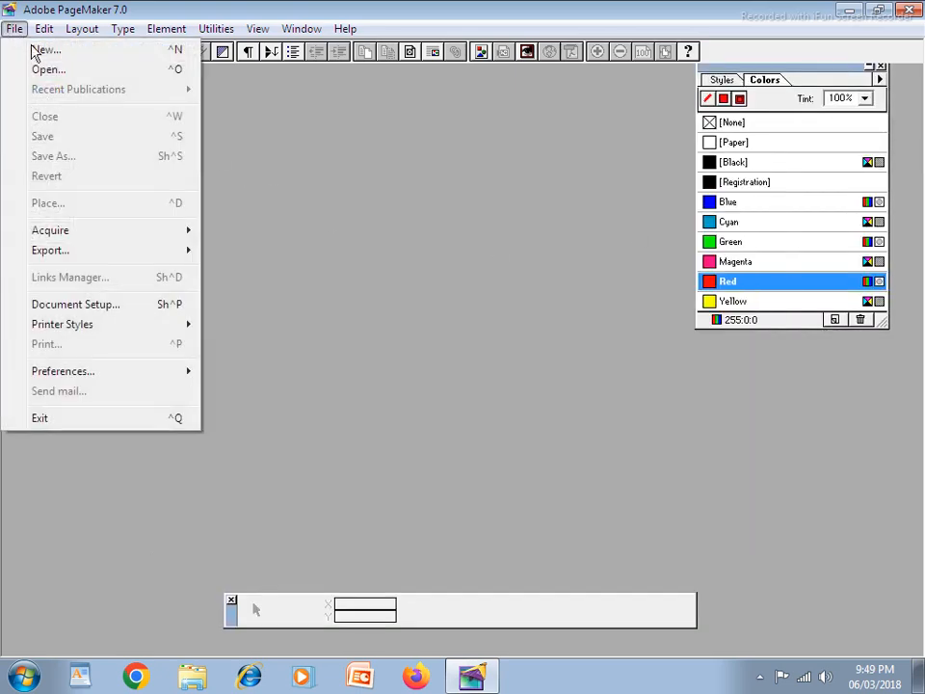
{"action": "mouse_move", "coordinate": [89, 372]}
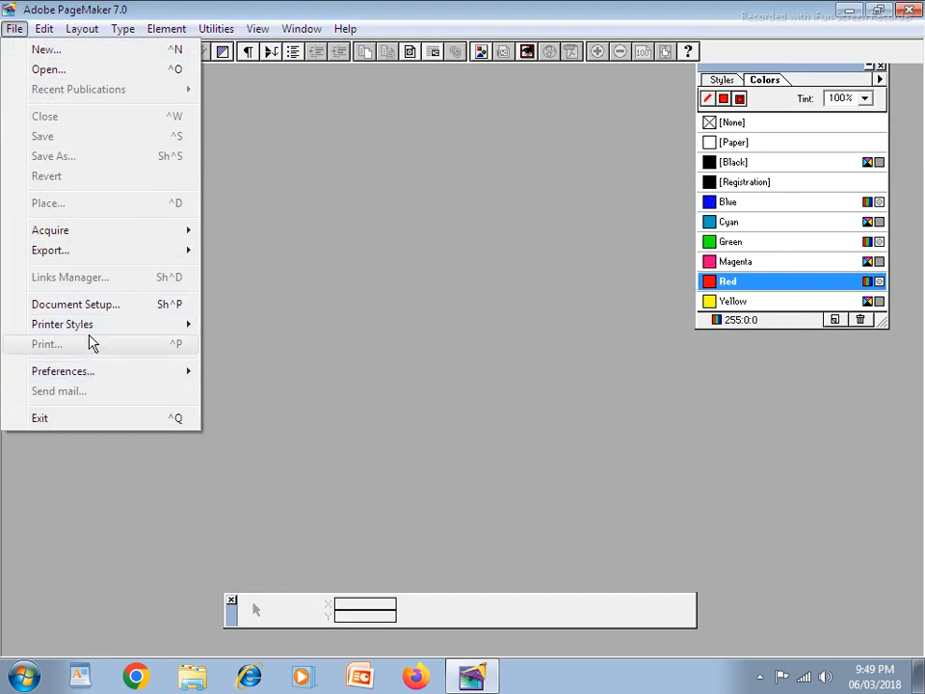
{"action": "left_click", "coordinate": [413, 327]}
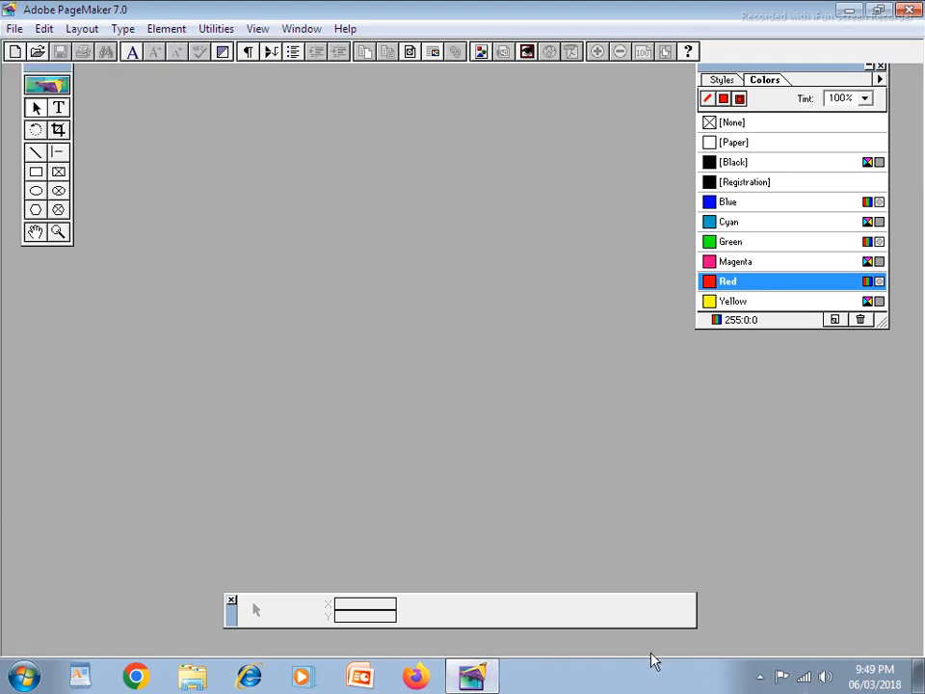
{"action": "left_click", "coordinate": [760, 678]}
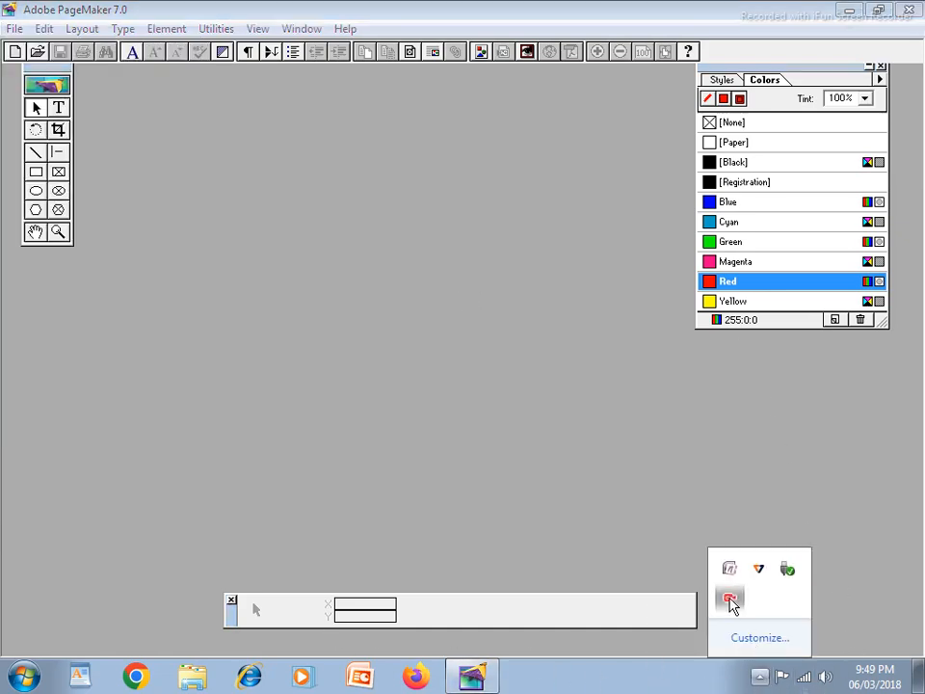
{"action": "left_click", "coordinate": [730, 600]}
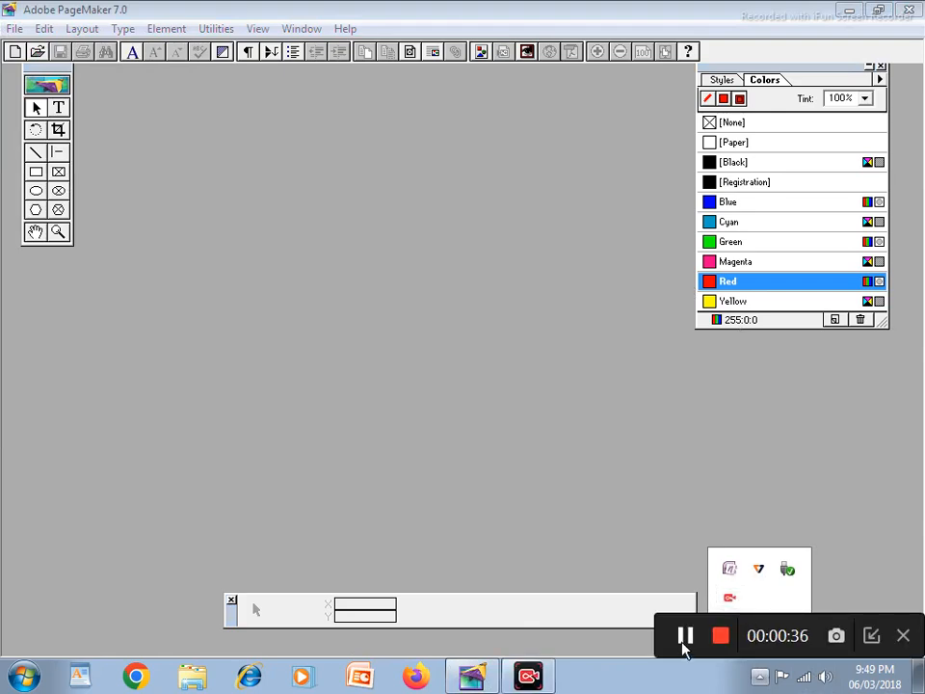
{"action": "left_click", "coordinate": [683, 638]}
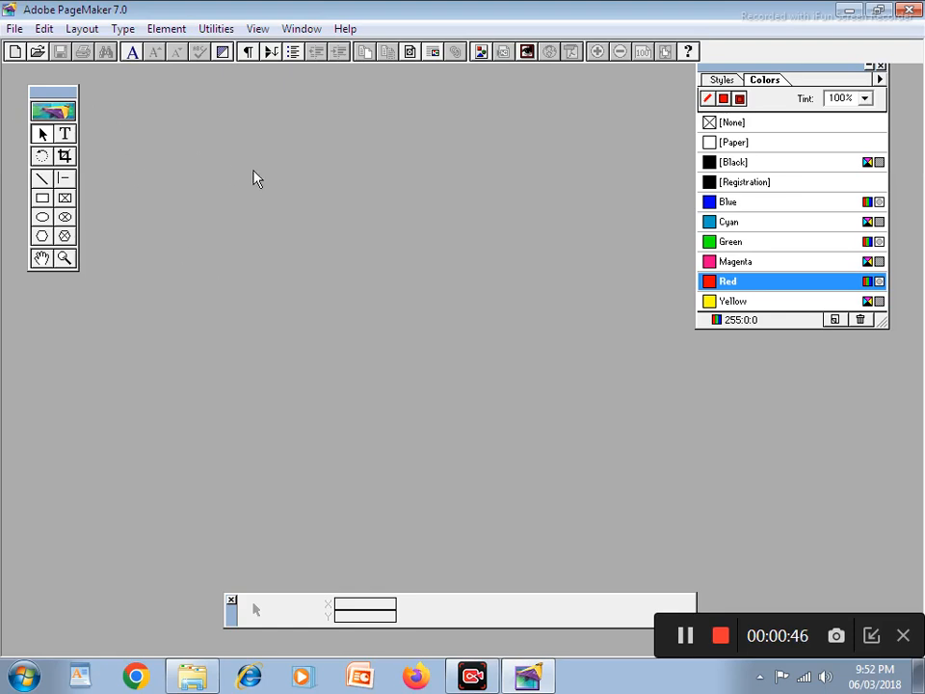
Start a new publication and set its page orientation to Wide in the document setup
{"action": "left_click", "coordinate": [15, 28]}
{"action": "left_click", "coordinate": [43, 50]}
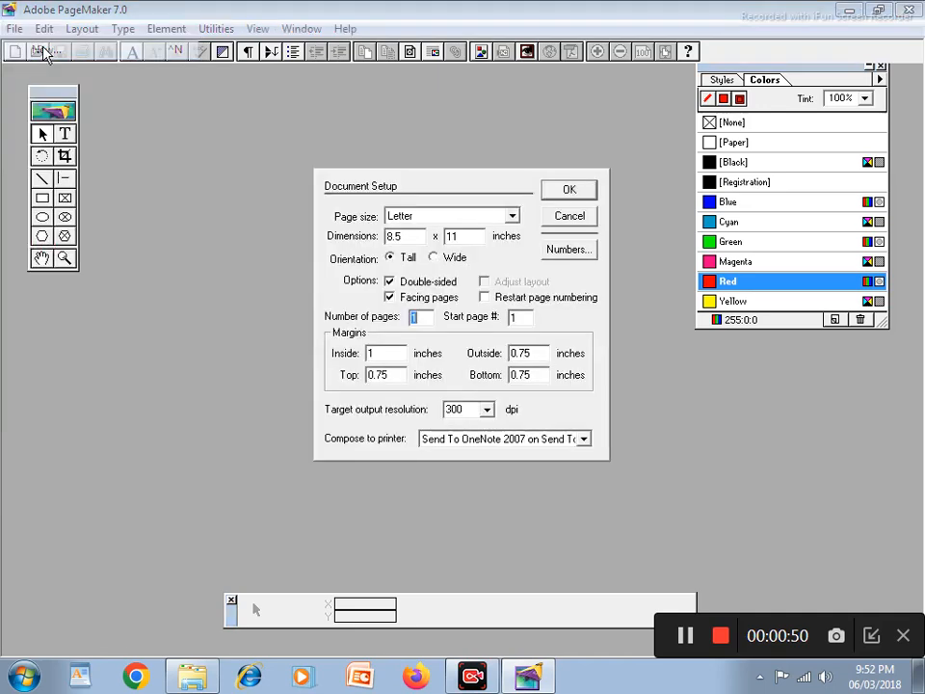
{"action": "left_click", "coordinate": [455, 258]}
{"action": "left_click", "coordinate": [403, 259]}
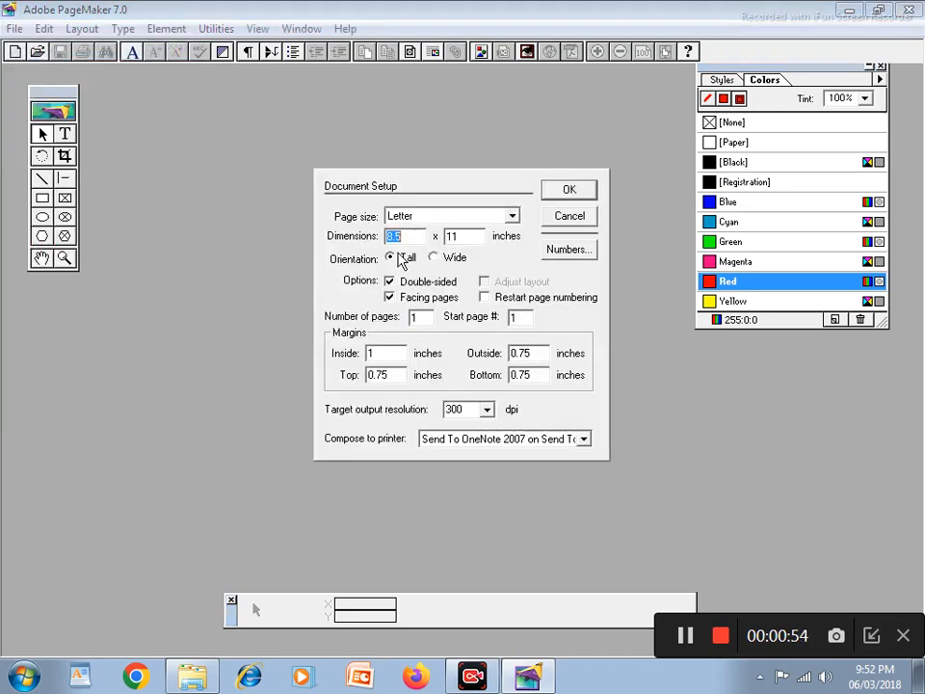
{"action": "left_click", "coordinate": [455, 258]}
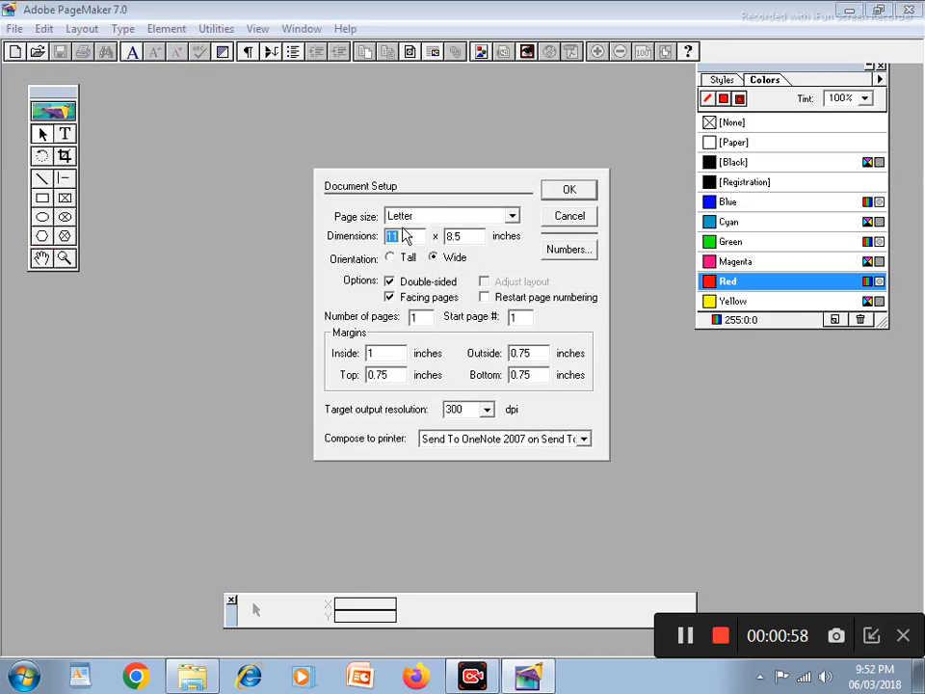
Set the custom page dimensions to 7.5 by 4.5 inches
{"action": "type", "text": "7.4"}
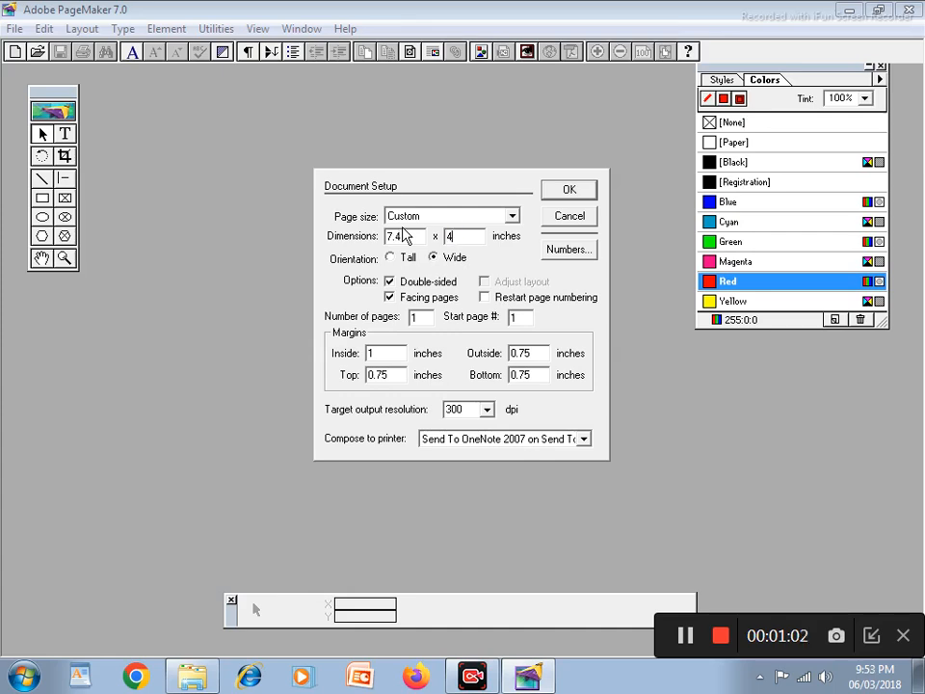
{"action": "key", "text": "Tab"}
{"action": "key", "text": "Tab"}
{"action": "key", "text": "Tab"}
{"action": "key", "text": "Tab"}
{"action": "key", "text": "Tab"}
{"action": "key", "text": "Tab"}
{"action": "key", "text": "Tab"}
{"action": "key", "text": "Tab"}
{"action": "key", "text": "Tab"}
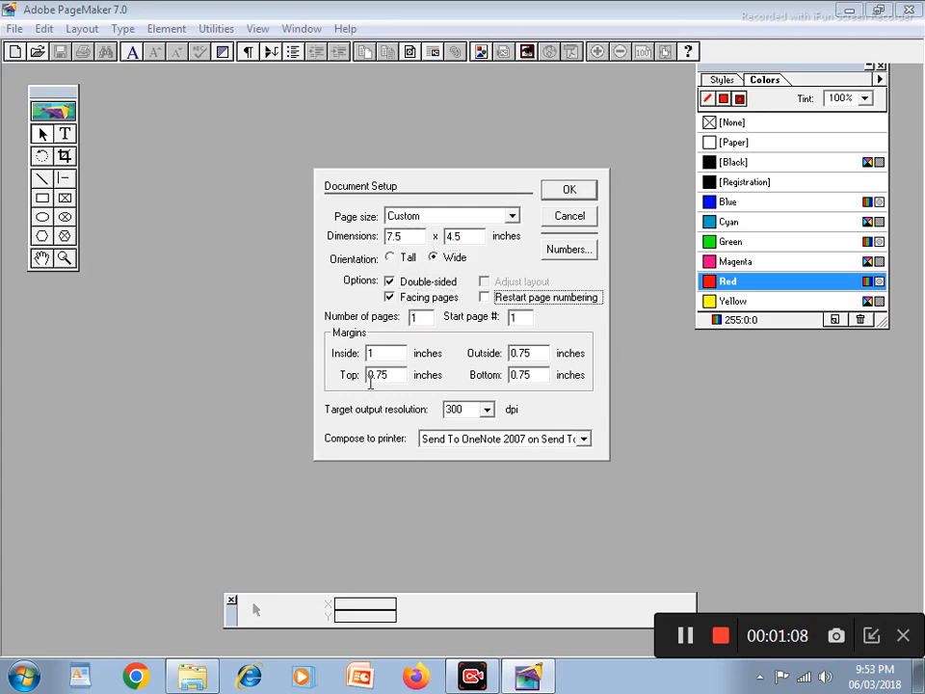
Set the inside, outside, top and bottom margins to .25 inches and create the publication
{"action": "type", "text": ".25"}
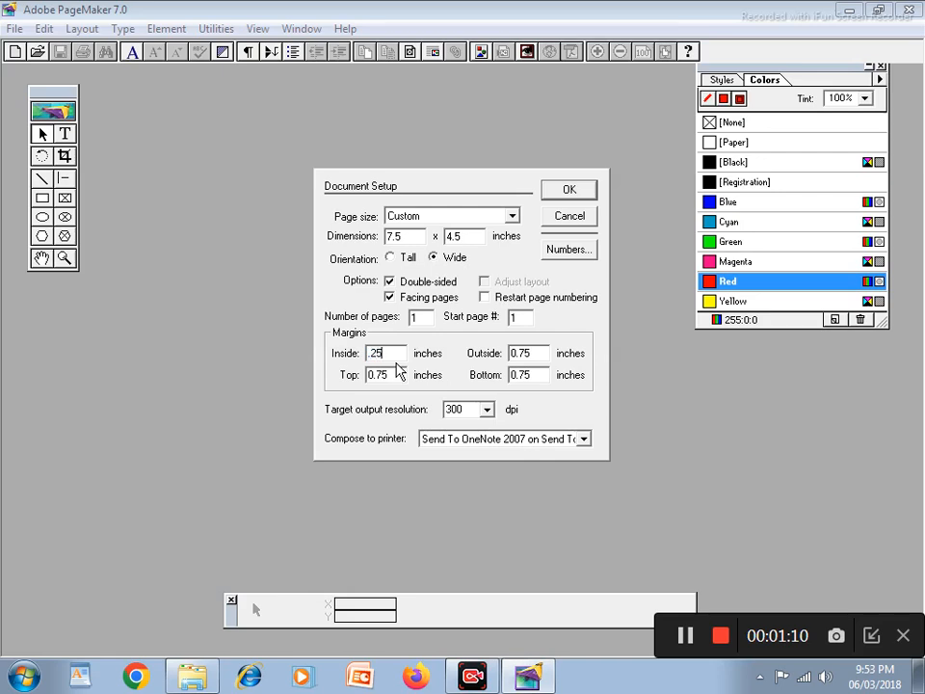
{"action": "key", "text": "Tab"}
{"action": "type", "text": ".25"}
{"action": "key", "text": "Tab"}
{"action": "type", "text": ".25"}
{"action": "key", "text": "Tab"}
{"action": "type", "text": ".2"}
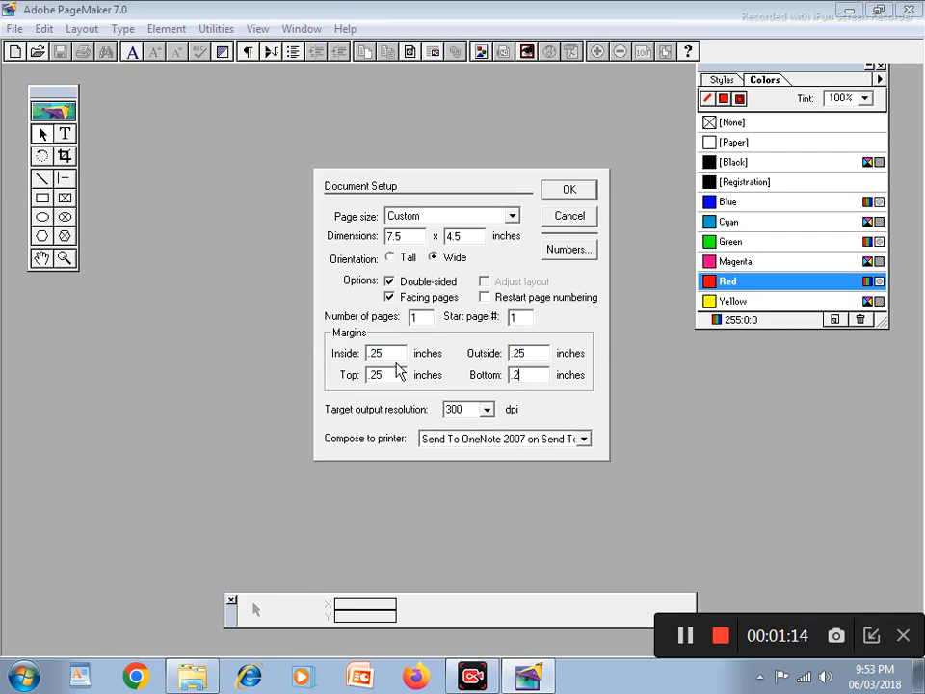
{"action": "type", "text": "5"}
{"action": "key", "text": "Tab"}
{"action": "key", "text": "Return"}
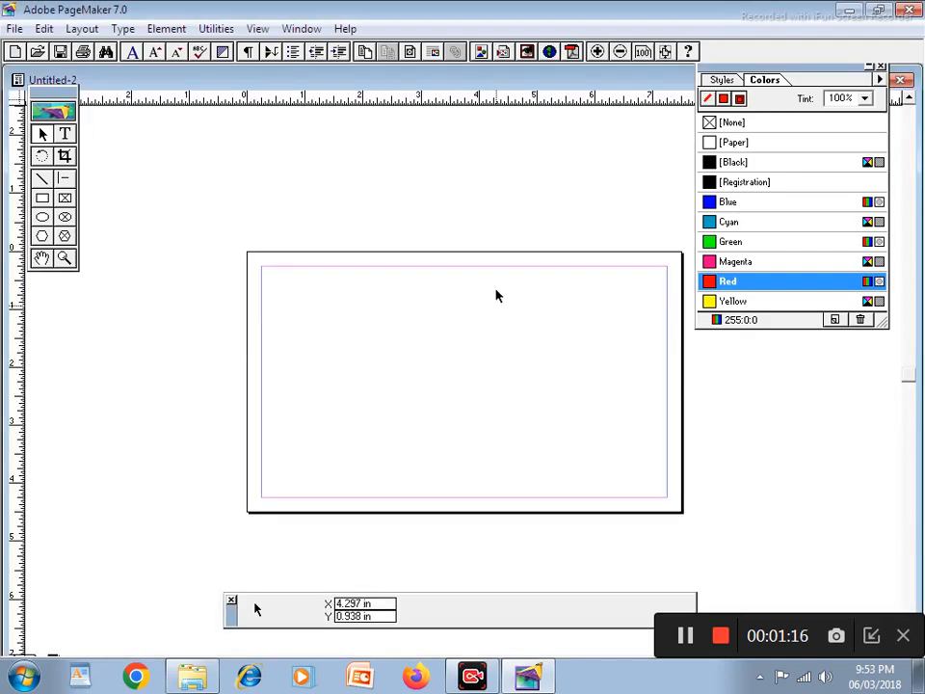
Maximize the publication window and close the Colors and Control palettes
{"action": "left_click_drag", "start_coordinate": [847, 76], "coordinate": [872, 145]}
{"action": "left_click", "coordinate": [884, 79]}
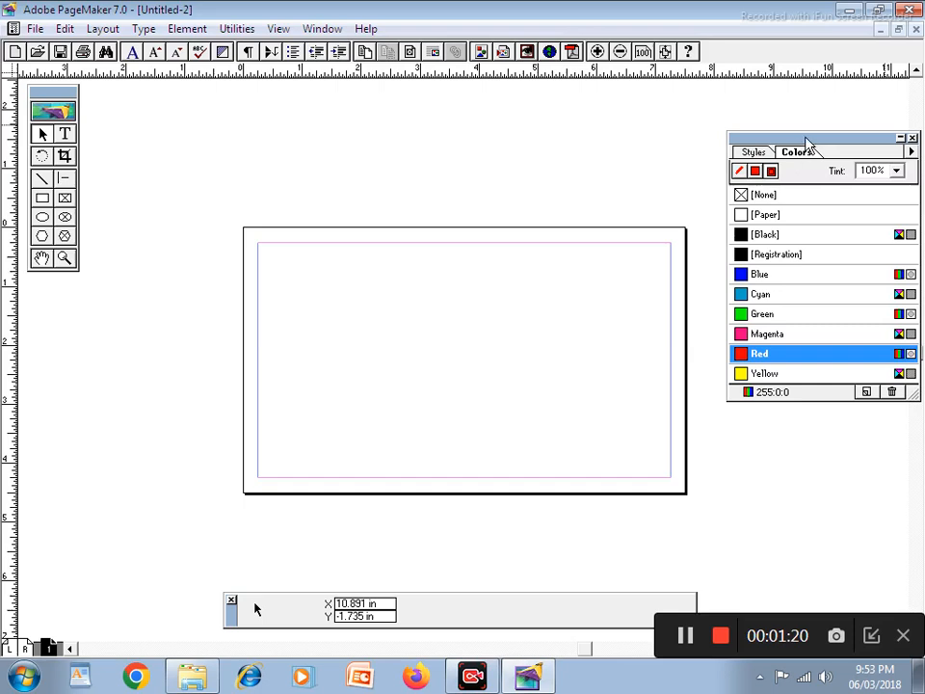
{"action": "left_click", "coordinate": [913, 139]}
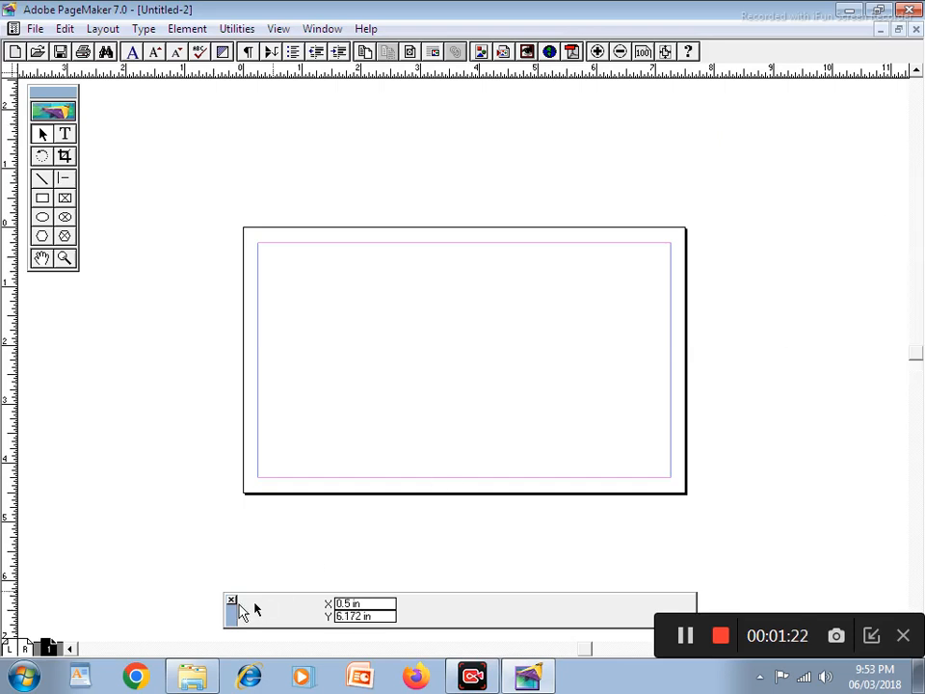
{"action": "left_click", "coordinate": [232, 601]}
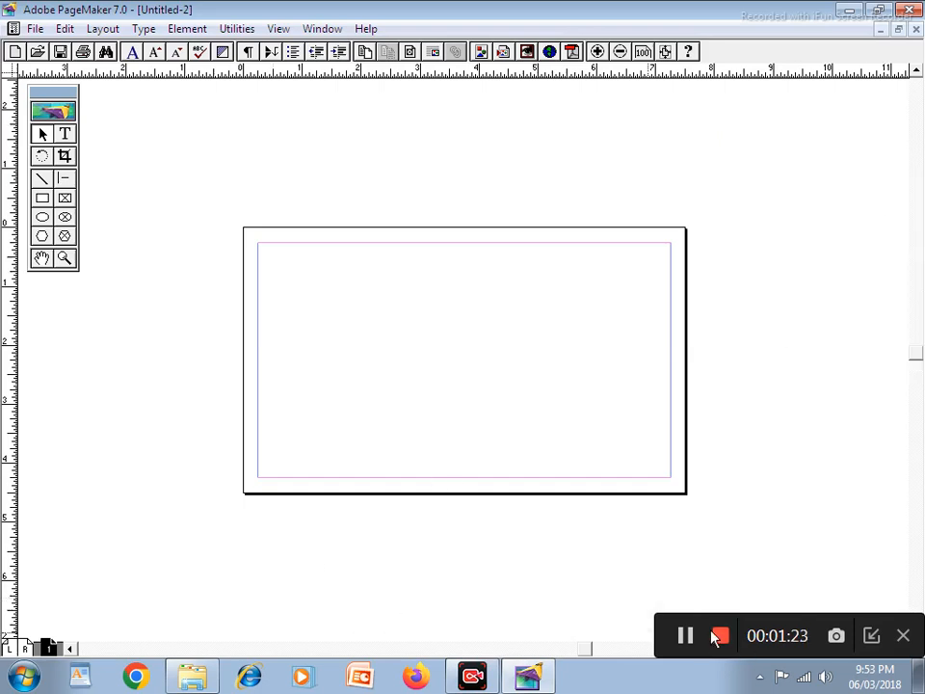
{"action": "left_click", "coordinate": [871, 636]}
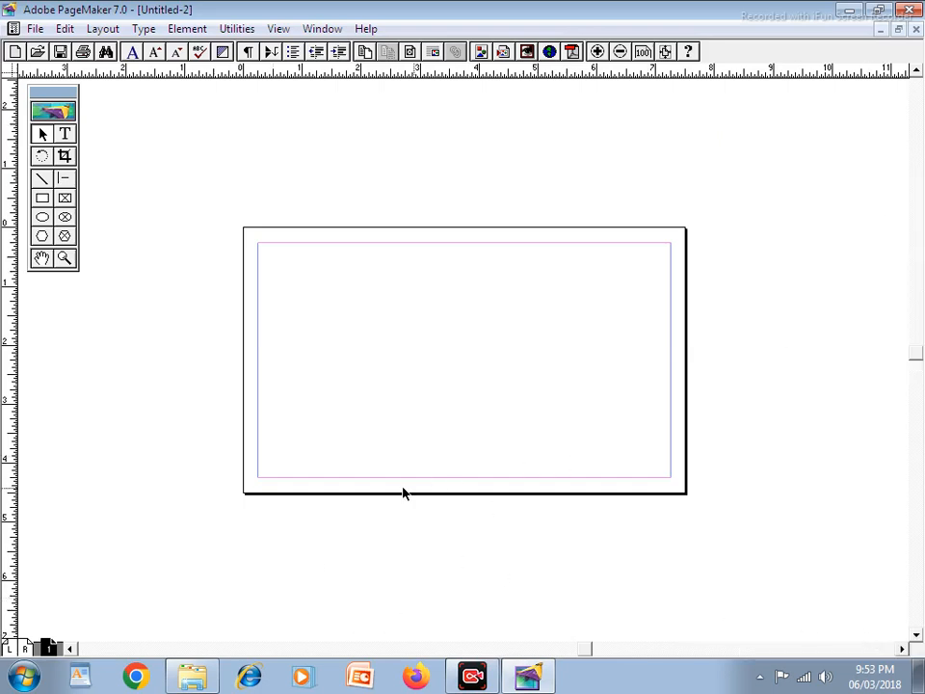
Show the Control palette and the Colors palette, placing Colors over the page's upper-right edge
{"action": "left_click", "coordinate": [324, 29]}
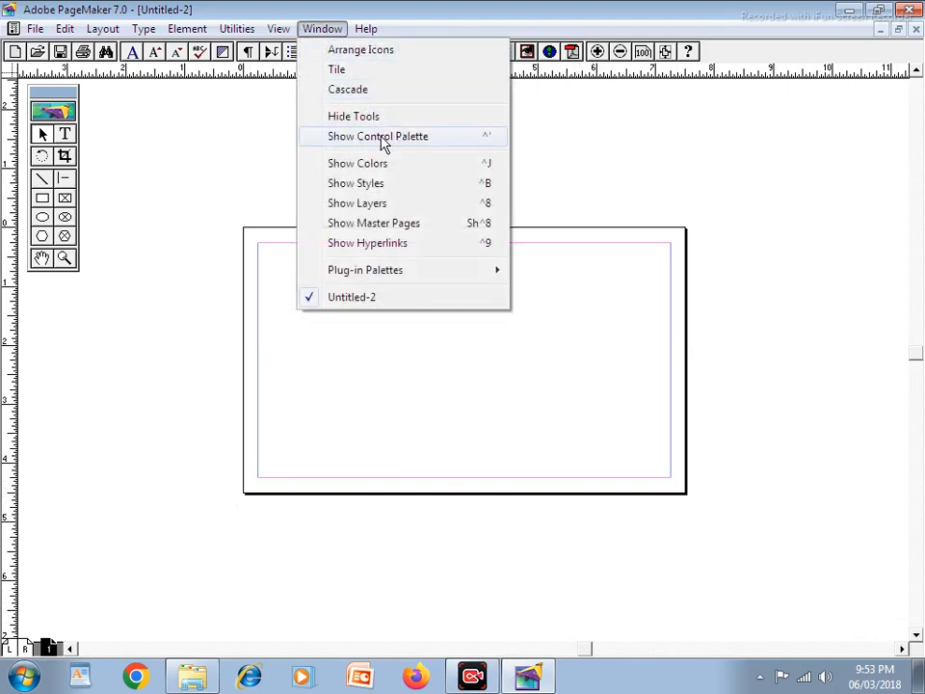
{"action": "left_click", "coordinate": [384, 142]}
{"action": "left_click", "coordinate": [328, 29]}
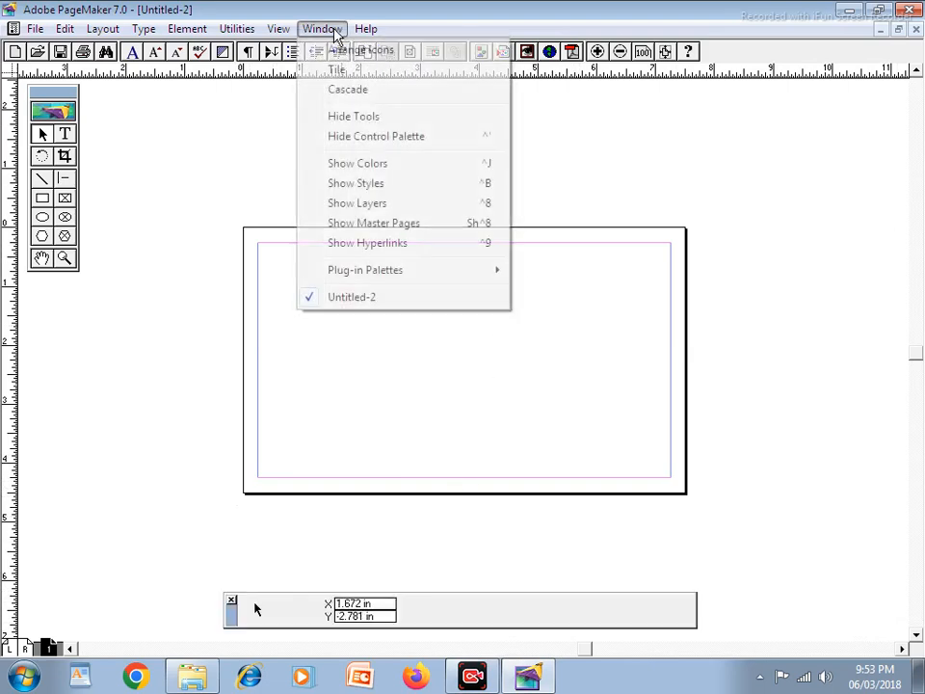
{"action": "left_click", "coordinate": [356, 163]}
{"action": "left_click_drag", "start_coordinate": [820, 148], "coordinate": [771, 125]}
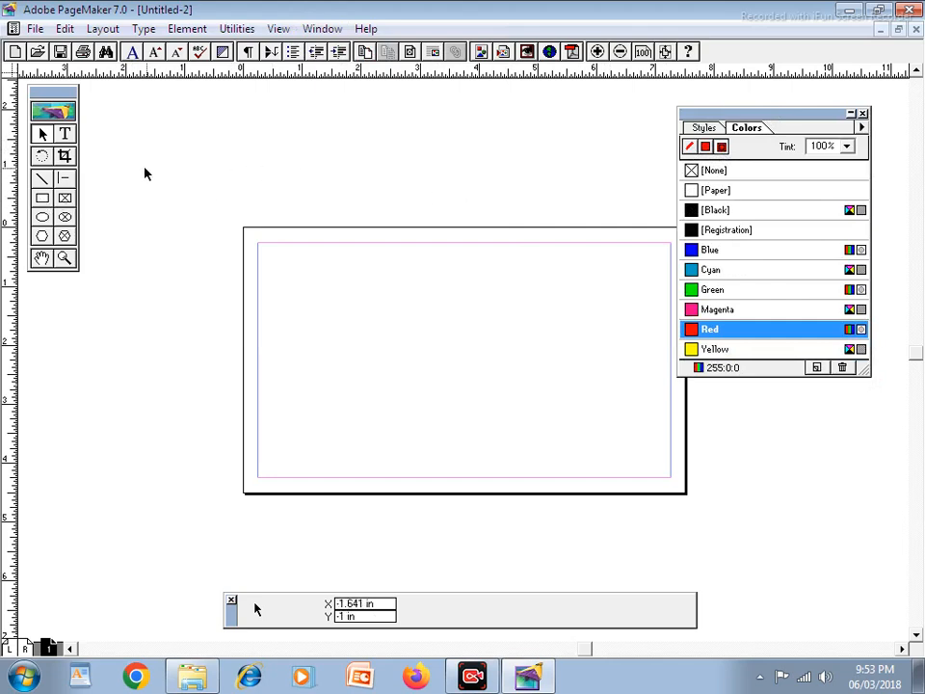
Draw a red filled rectangle about 1.66 by 0.94 inches on the pasteboard above the page's upper-left corner
{"action": "left_click", "coordinate": [42, 197]}
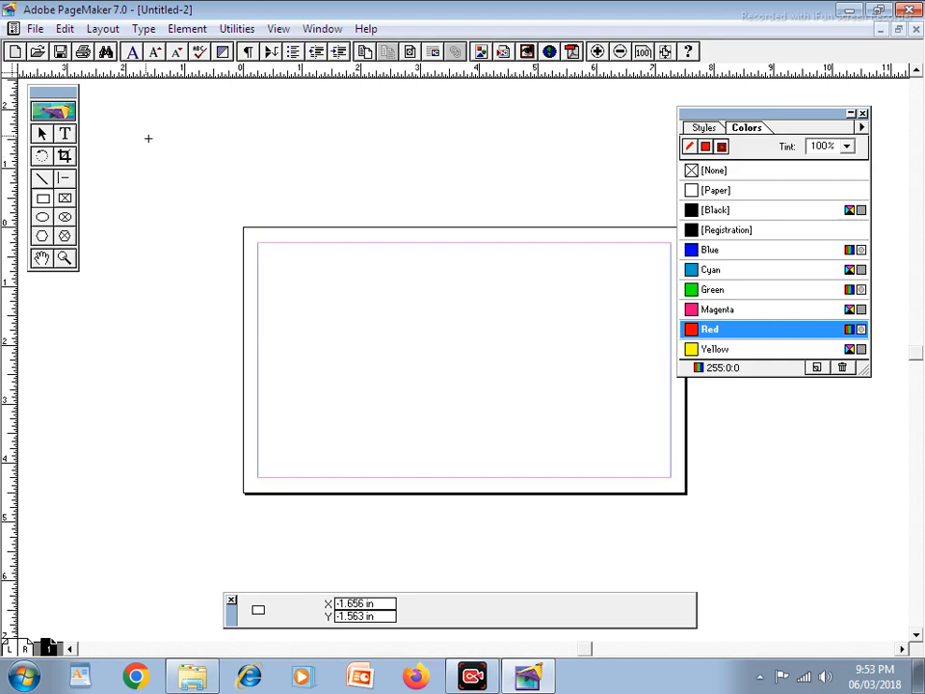
{"action": "left_click_drag", "start_coordinate": [147, 138], "coordinate": [246, 192]}
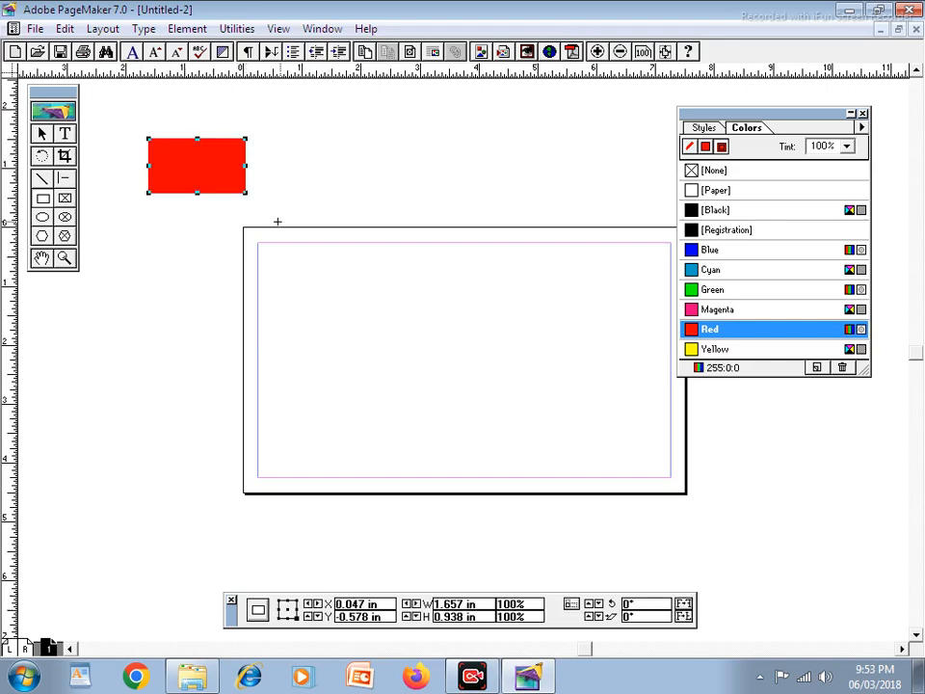
{"action": "left_click", "coordinate": [42, 134]}
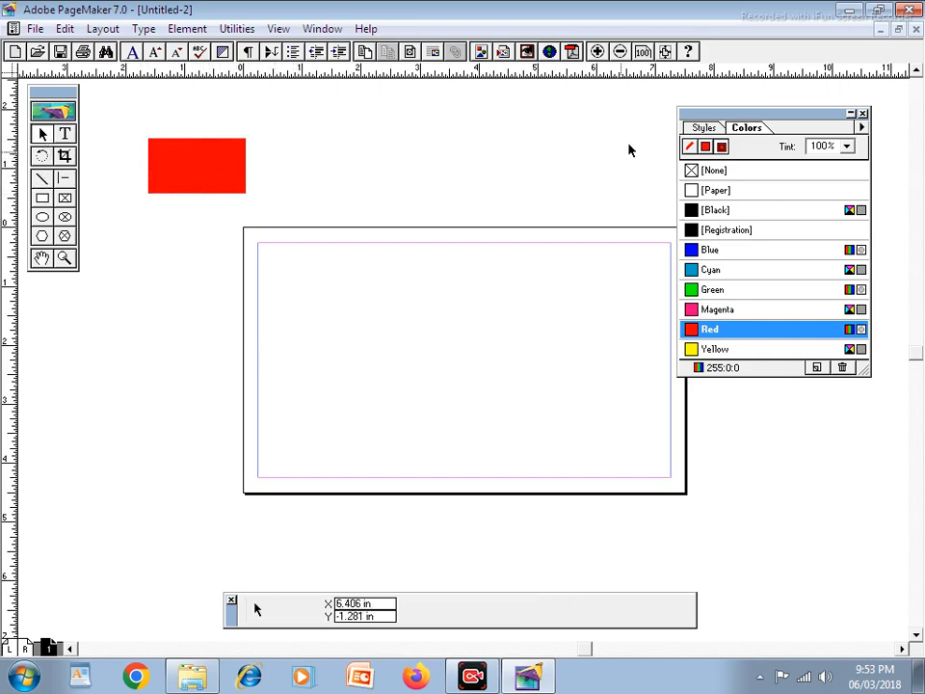
Set the fill color to [Paper] and the line color to [Black], and draw a rectangle beside the page
{"action": "left_click", "coordinate": [42, 200]}
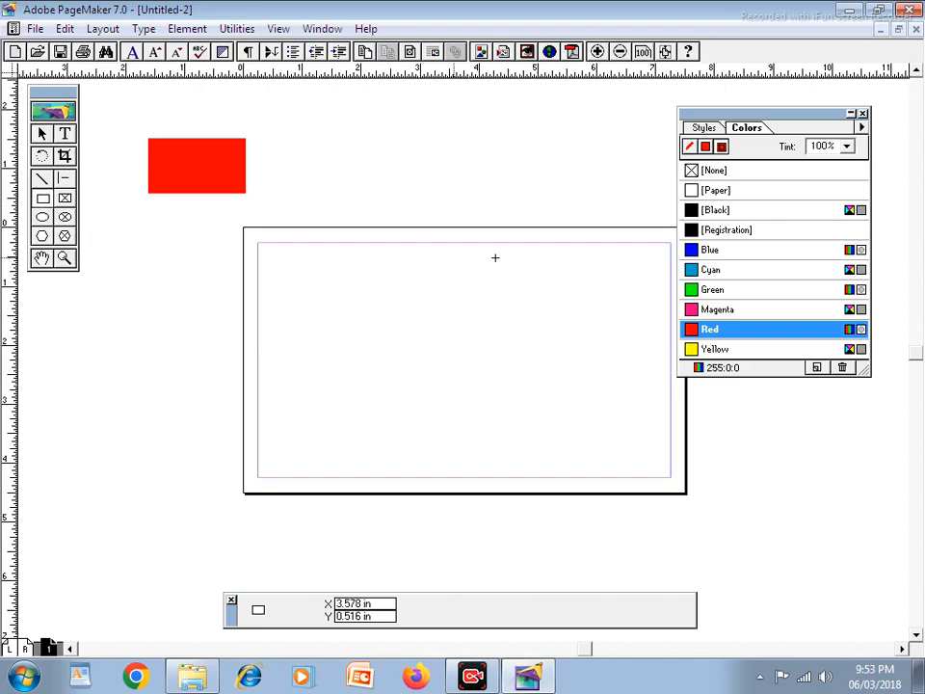
{"action": "left_click", "coordinate": [711, 192]}
{"action": "left_click", "coordinate": [690, 149]}
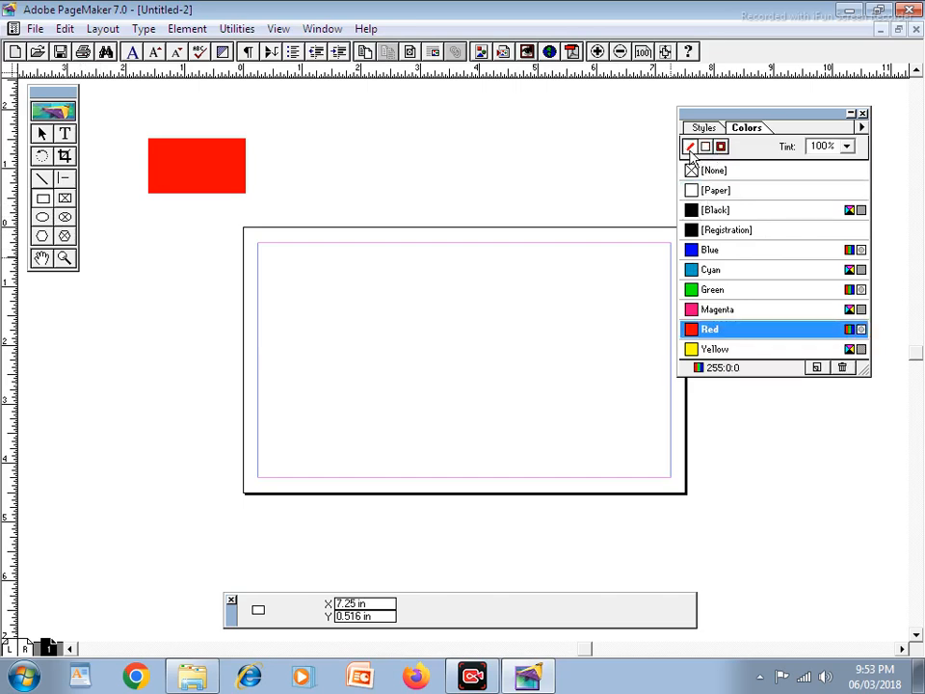
{"action": "left_click", "coordinate": [705, 212]}
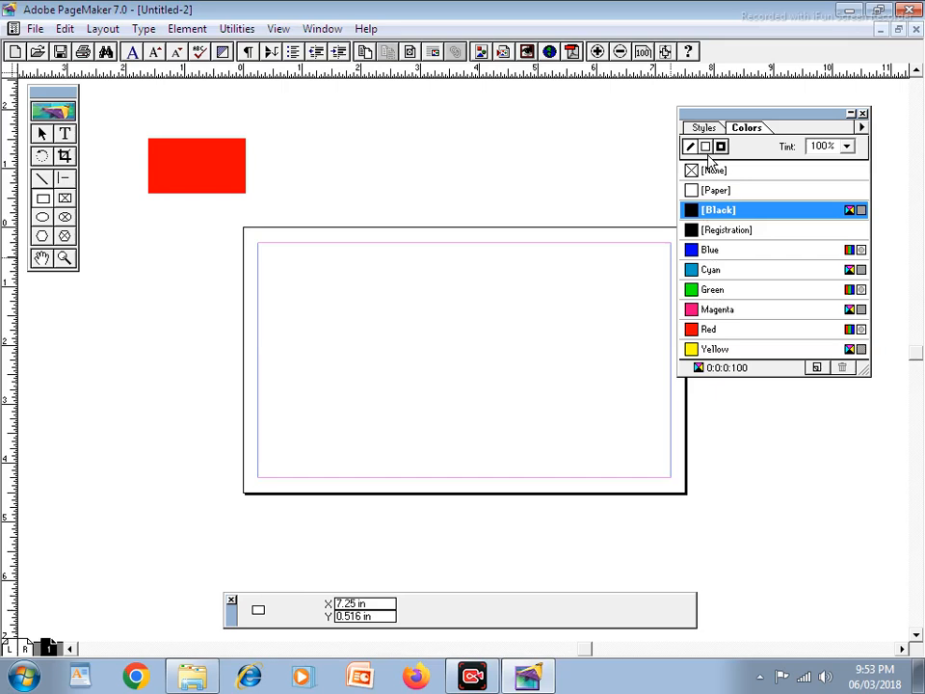
{"action": "mouse_move", "coordinate": [111, 258]}
{"action": "left_mouse_down"}
{"action": "mouse_move", "coordinate": [211, 336]}
{"action": "mouse_move", "coordinate": [243, 332]}
{"action": "left_mouse_up"}
Draw a hexagon across the page's upper edge and a small ellipse above the page
{"action": "left_click", "coordinate": [42, 236]}
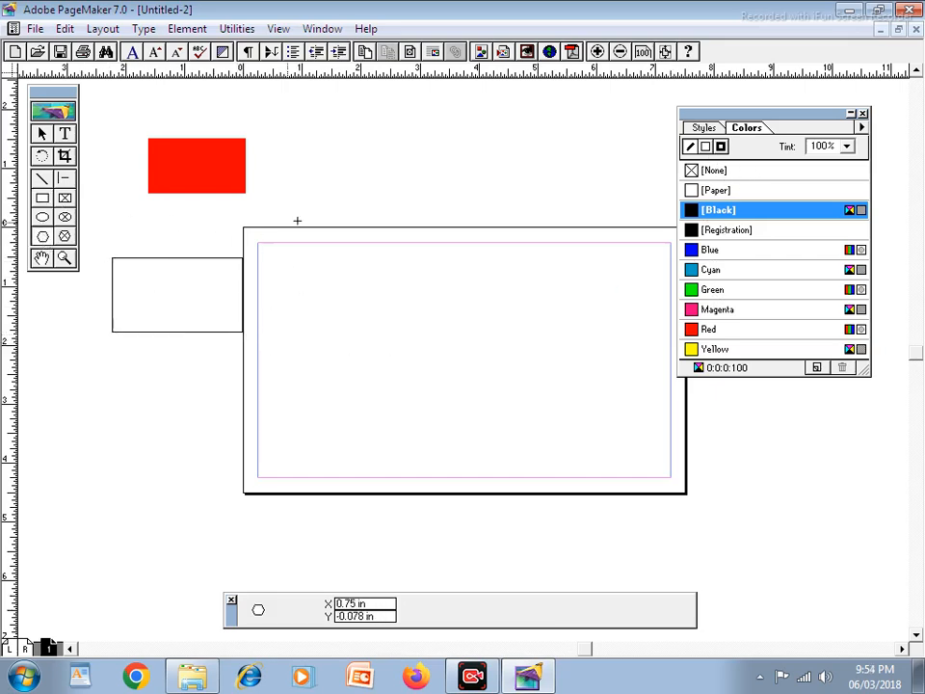
{"action": "left_click_drag", "start_coordinate": [336, 180], "coordinate": [409, 241]}
{"action": "left_click", "coordinate": [42, 216]}
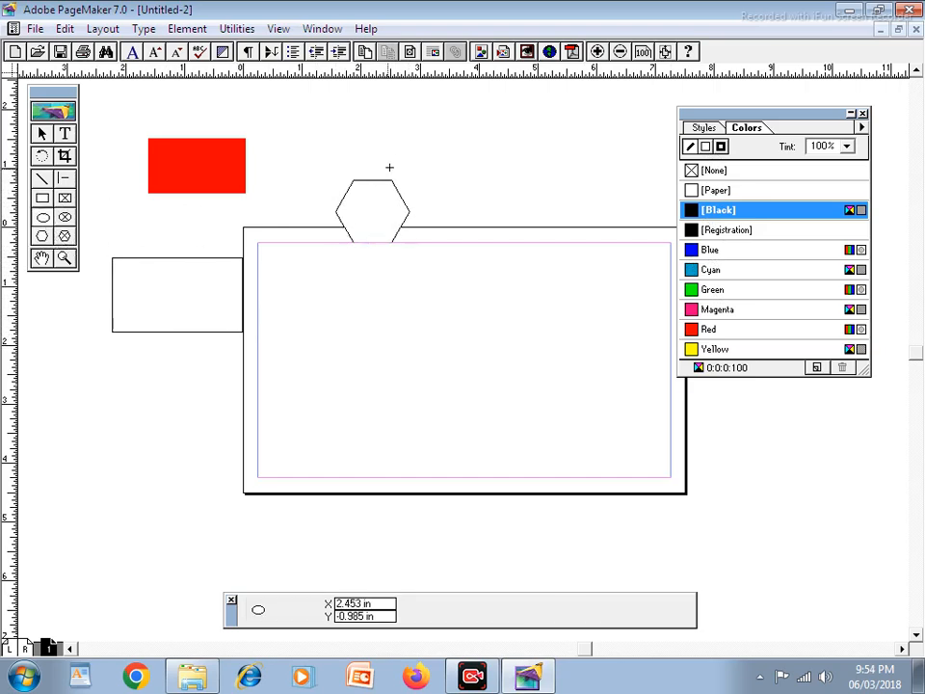
{"action": "left_click_drag", "start_coordinate": [487, 163], "coordinate": [533, 216]}
Select both rectangles, the hexagon and the ellipse, and delete them
{"action": "left_click", "coordinate": [43, 134]}
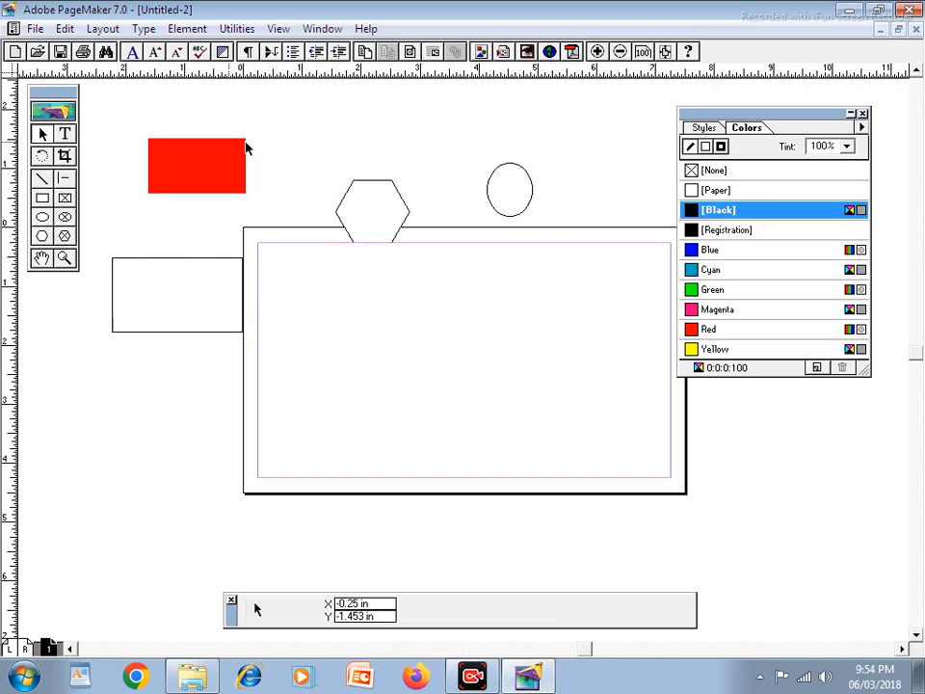
{"action": "left_click_drag", "start_coordinate": [104, 105], "coordinate": [556, 393]}
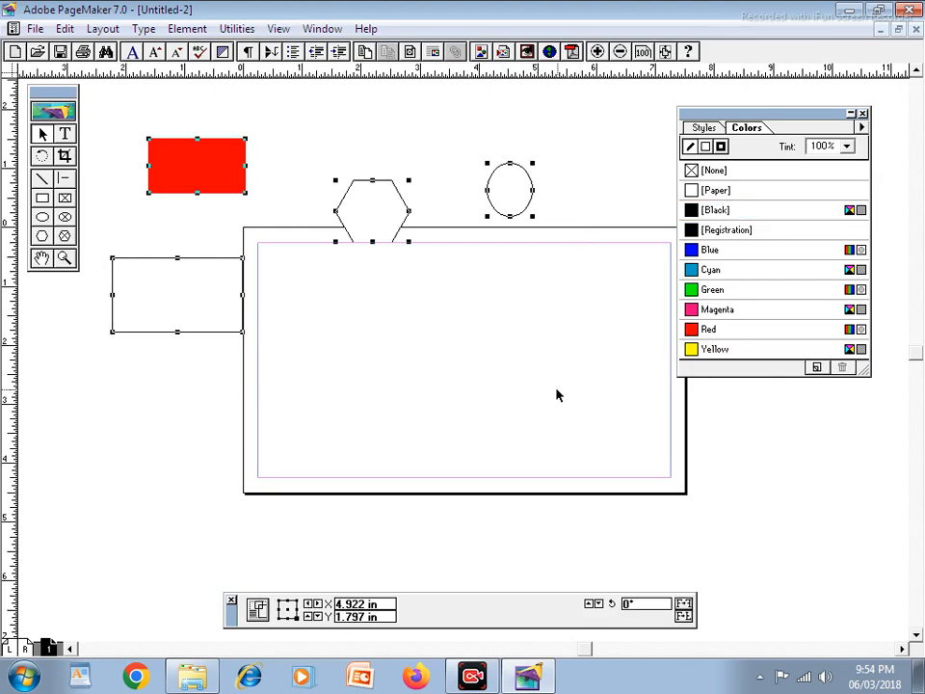
{"action": "key", "text": "Delete"}
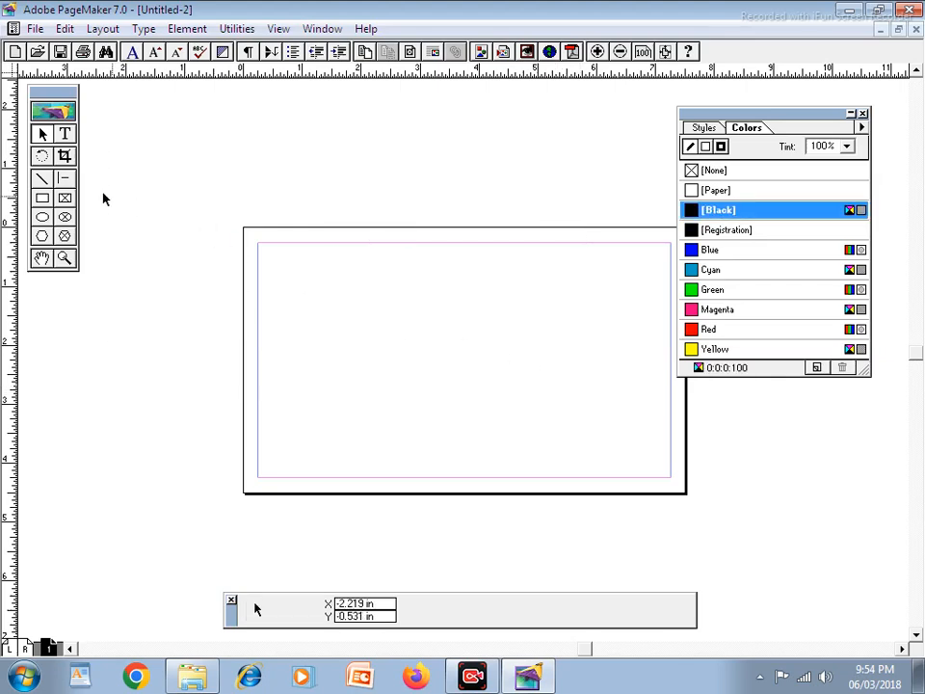
Create a text block about 3.1 inches wide above the page containing "DSFSLDK FKSDF SDLKFDSFSDFKDSFDFDA F KSLDJF"
{"action": "left_click", "coordinate": [66, 135]}
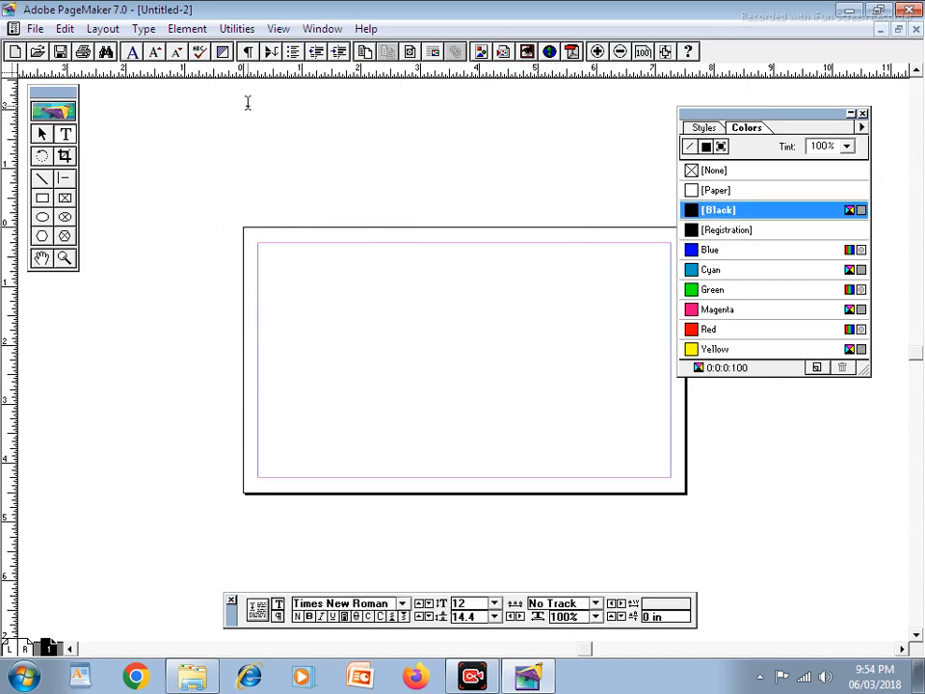
{"action": "left_click_drag", "start_coordinate": [248, 106], "coordinate": [432, 159]}
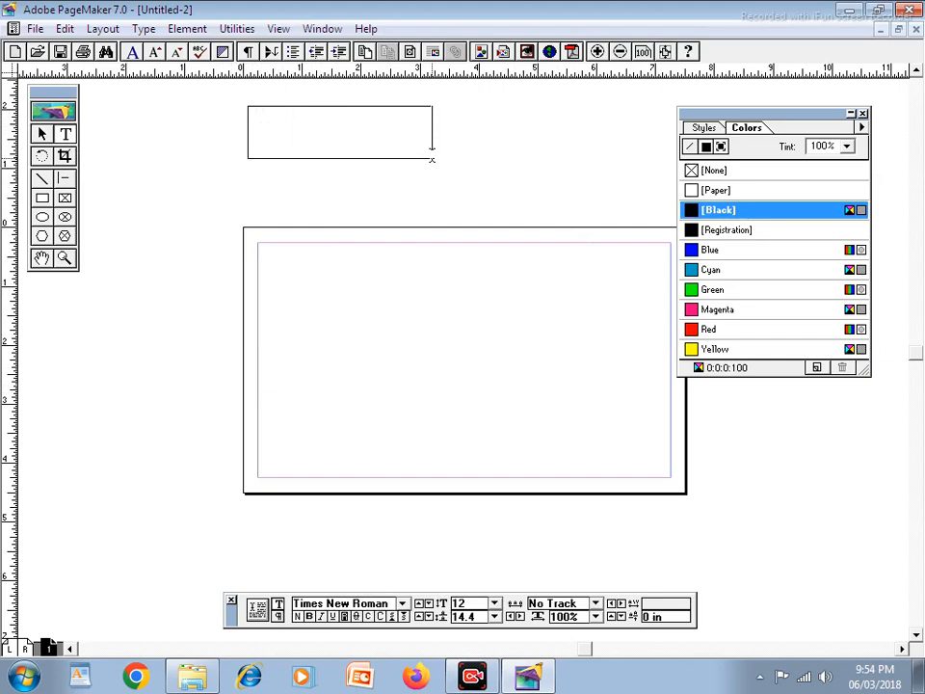
{"action": "type", "text": "DSFSLDK FKSDF"}
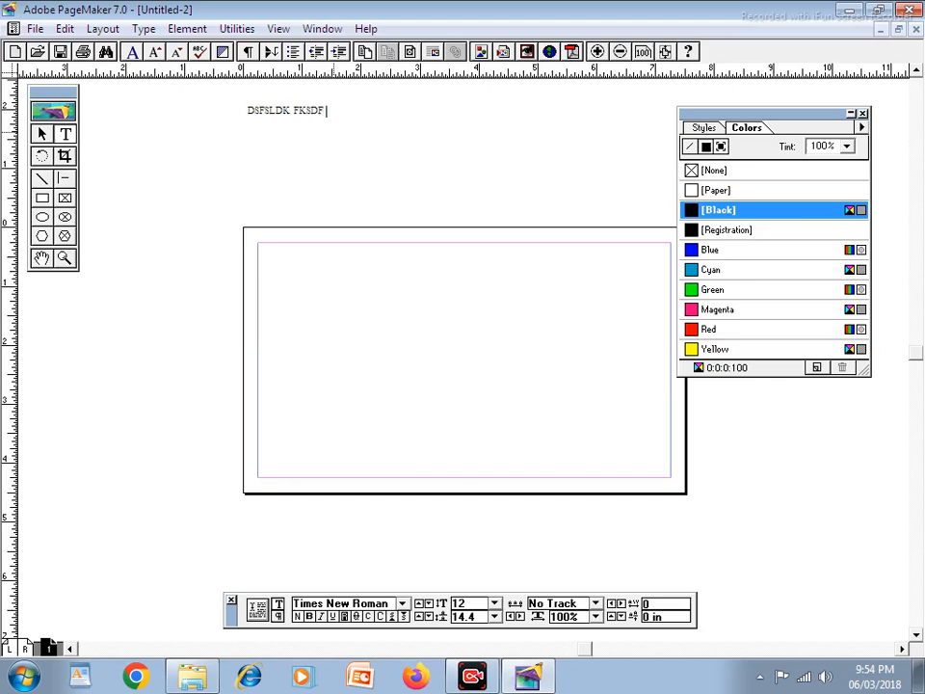
{"action": "type", "text": " SDLKFDSFSDFKDSFDF"}
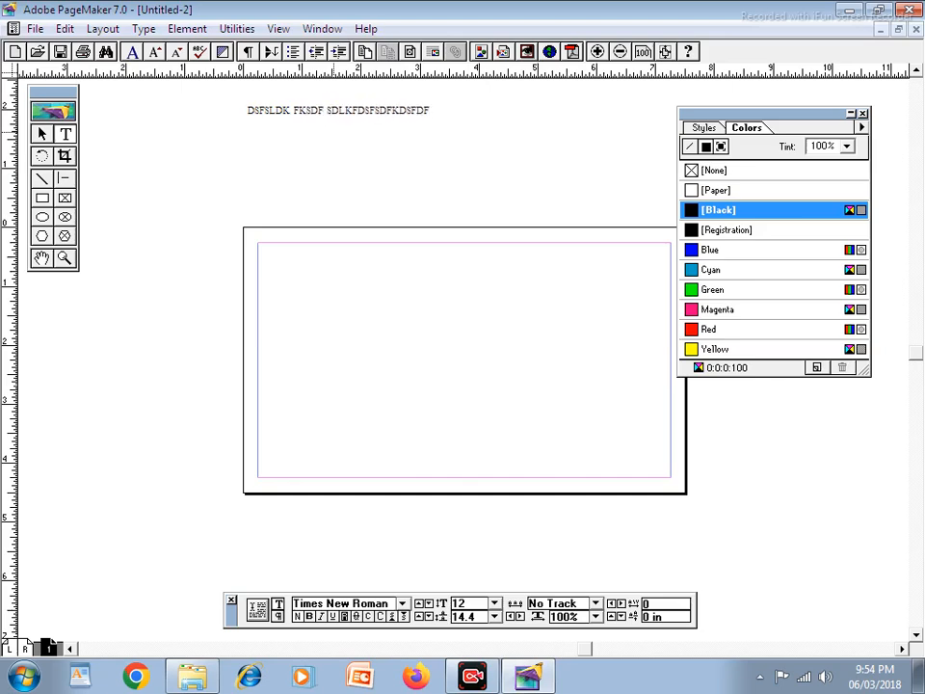
{"action": "type", "text": "DA F KSLDJF"}
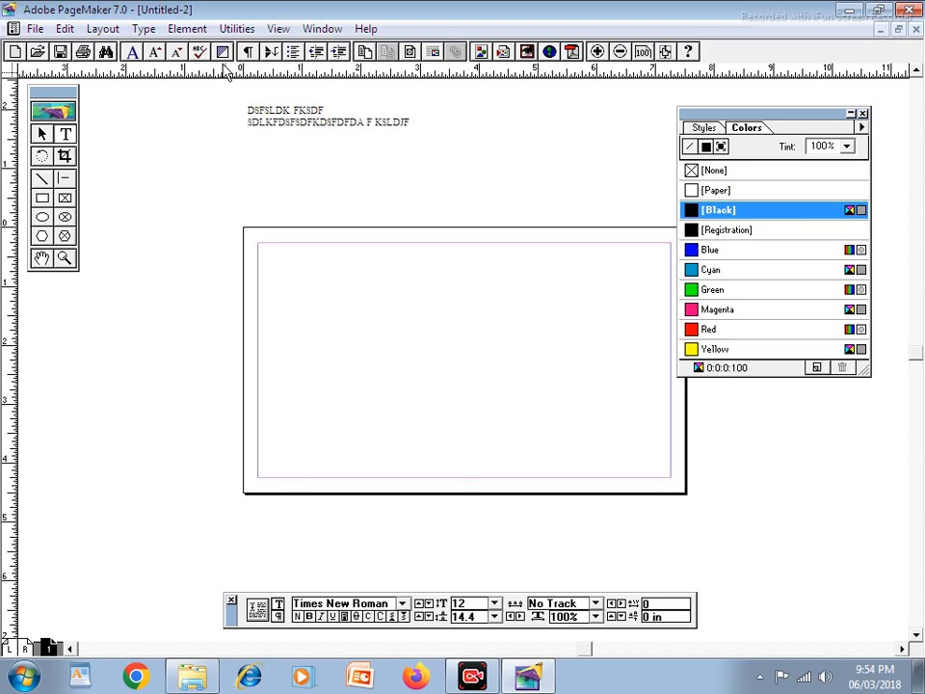
Resize the text block to about 4.17 inches wide so the text fits one line, and move it onto the page's upper part
{"action": "left_click", "coordinate": [41, 134]}
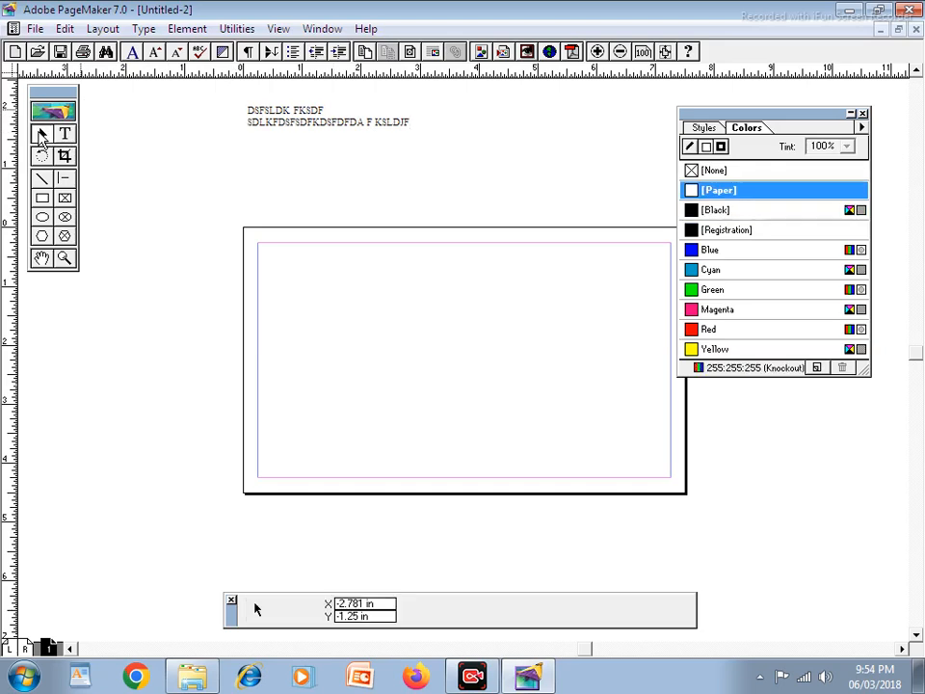
{"action": "left_click", "coordinate": [284, 128]}
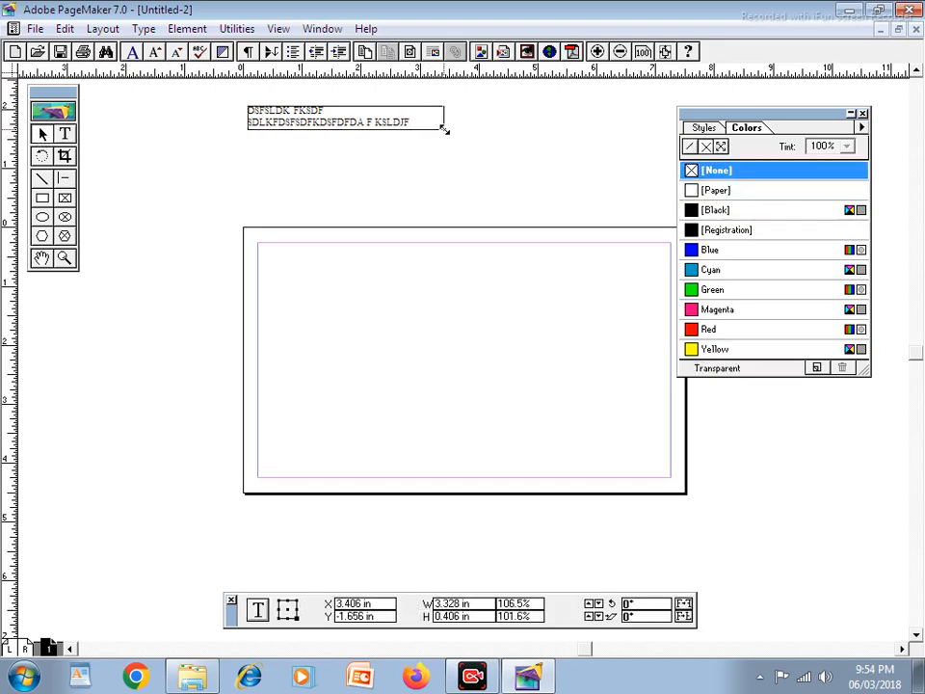
{"action": "left_click_drag", "start_coordinate": [445, 128], "coordinate": [535, 134]}
{"action": "left_click", "coordinate": [535, 153]}
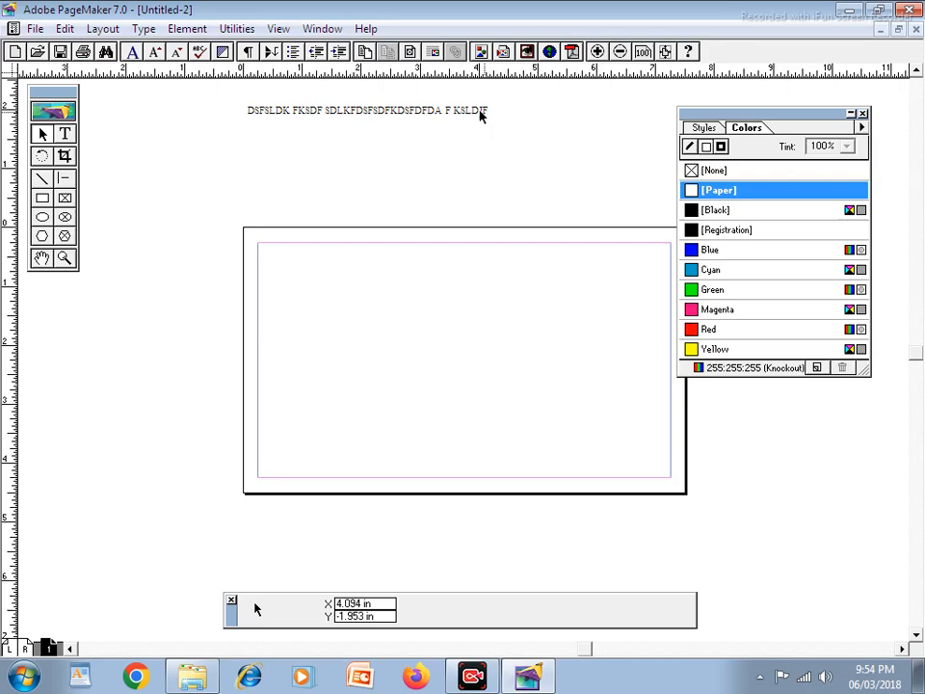
{"action": "left_click", "coordinate": [481, 115]}
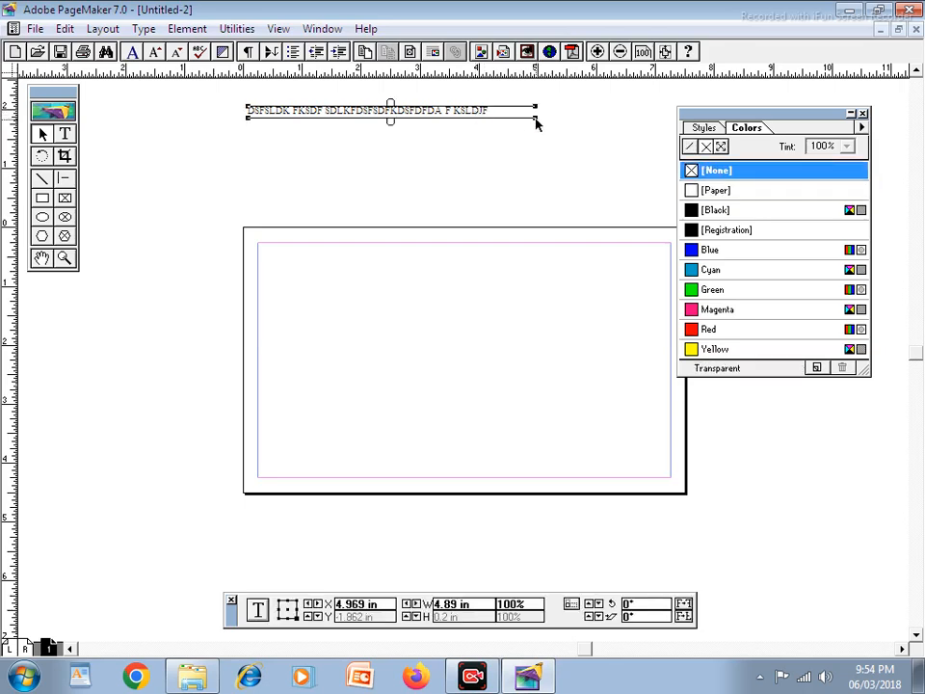
{"action": "left_click_drag", "start_coordinate": [537, 124], "coordinate": [492, 115]}
{"action": "left_click", "coordinate": [450, 177]}
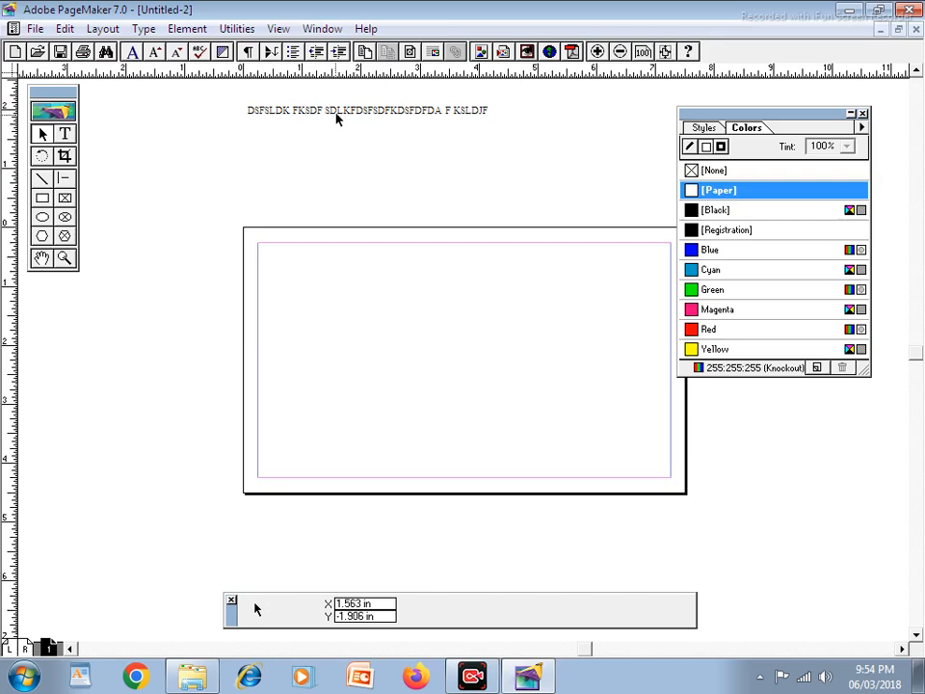
{"action": "left_click_drag", "start_coordinate": [337, 118], "coordinate": [440, 285]}
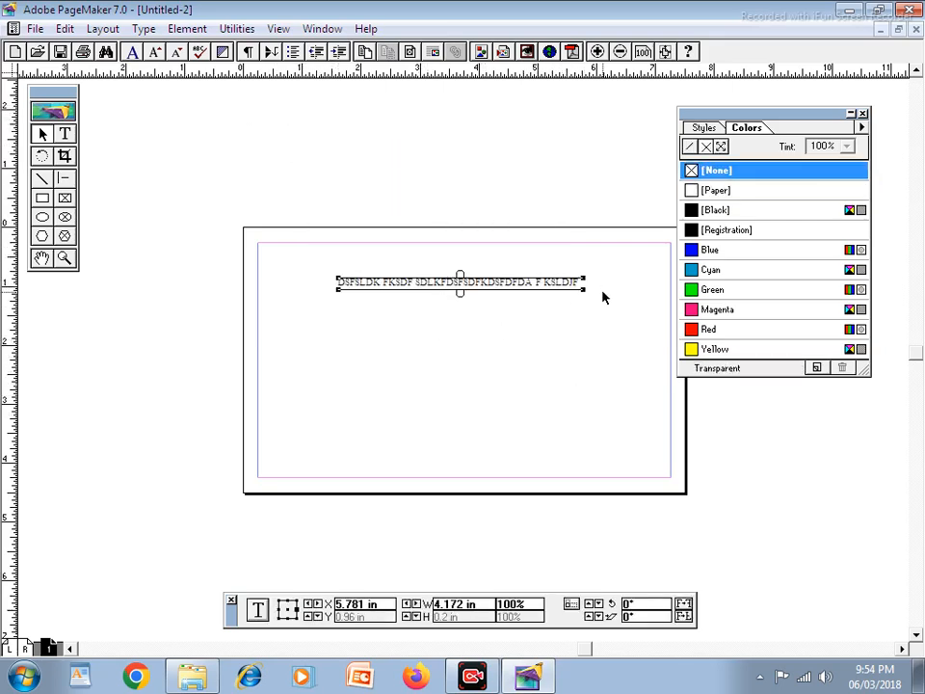
Examine the text line on the page at several magnifications, zooming in and back out
{"action": "scroll", "coordinate": [600, 303], "scroll_direction": "up", "scroll_amount": 1}
{"action": "scroll", "coordinate": [600, 303], "scroll_direction": "up", "scroll_amount": 1}
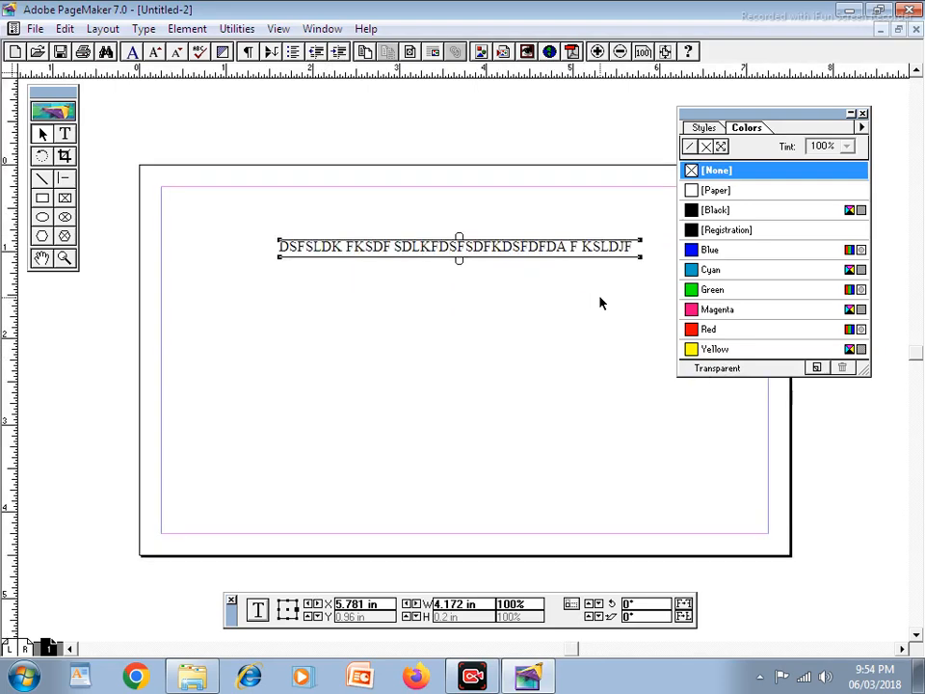
{"action": "scroll", "coordinate": [595, 313], "scroll_direction": "down", "scroll_amount": 1}
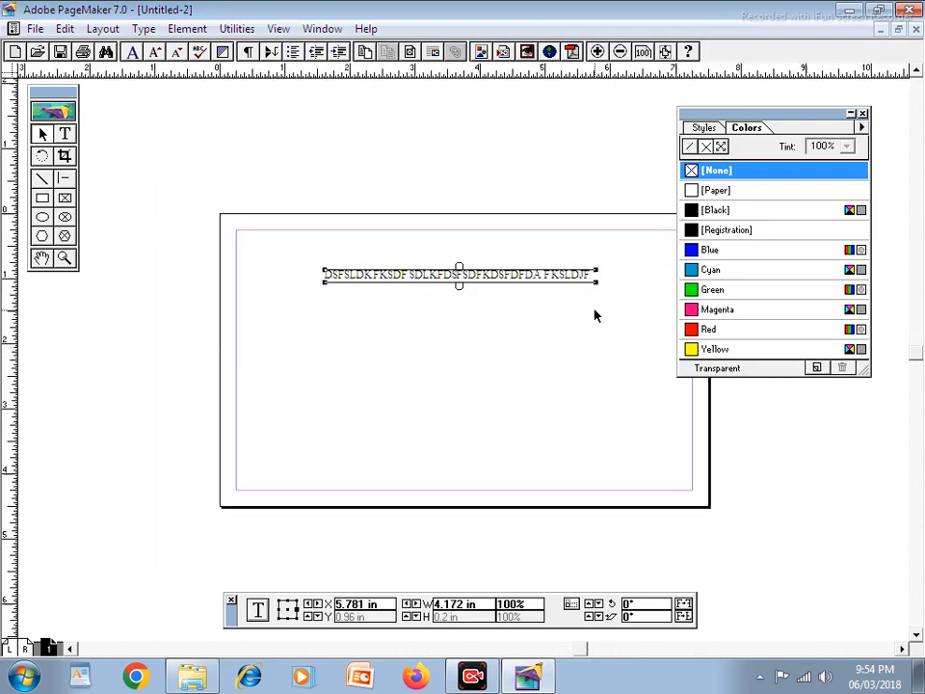
{"action": "scroll", "coordinate": [595, 315], "scroll_direction": "up", "scroll_amount": 1}
{"action": "scroll", "coordinate": [595, 315], "scroll_direction": "up", "scroll_amount": 2}
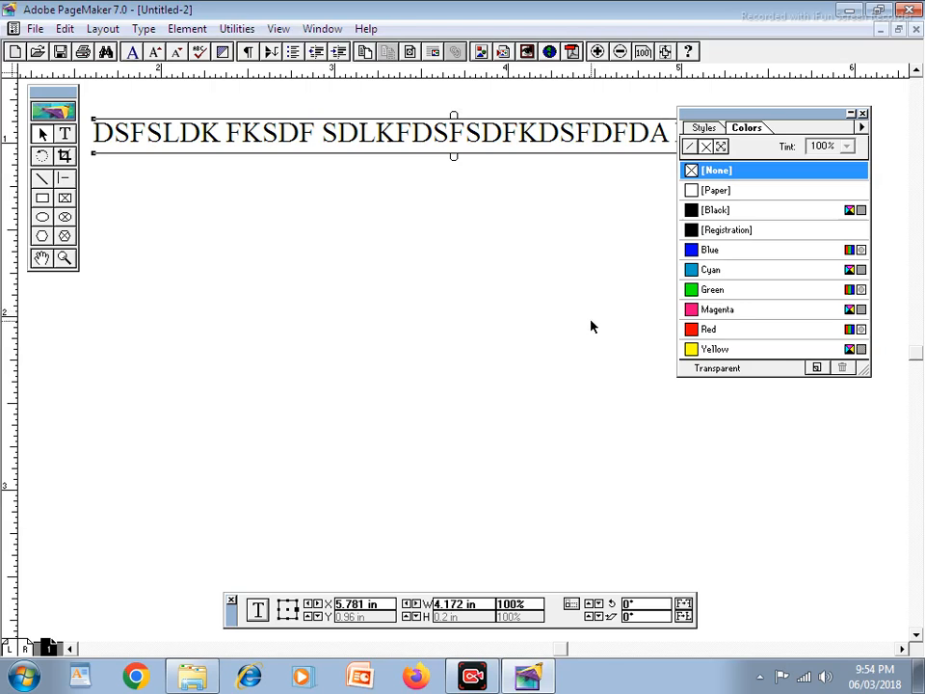
{"action": "key", "text": "ctrl+0"}
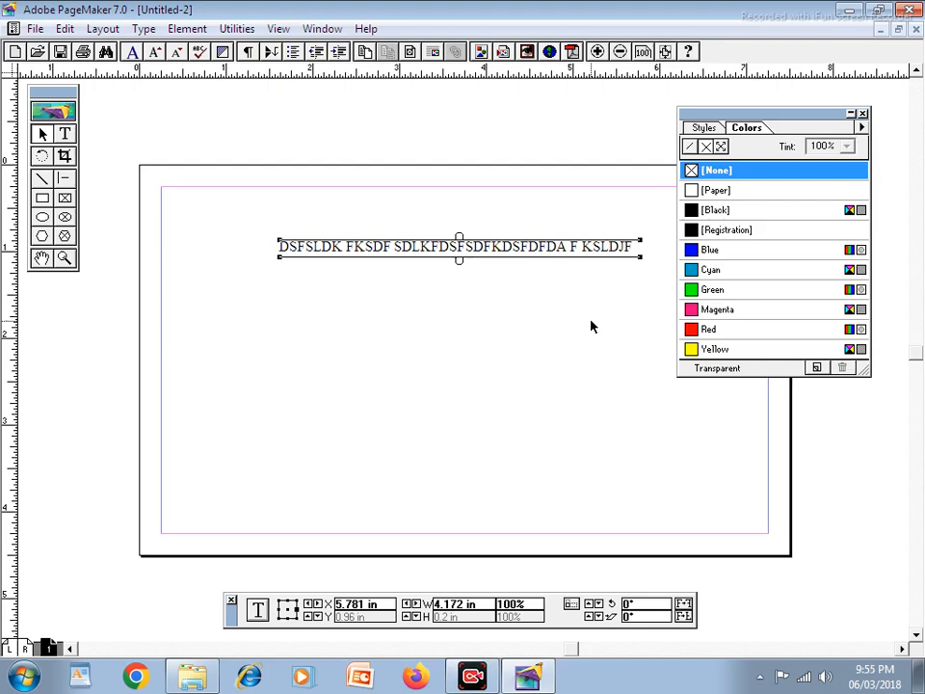
{"action": "key", "text": "ctrl+minus"}
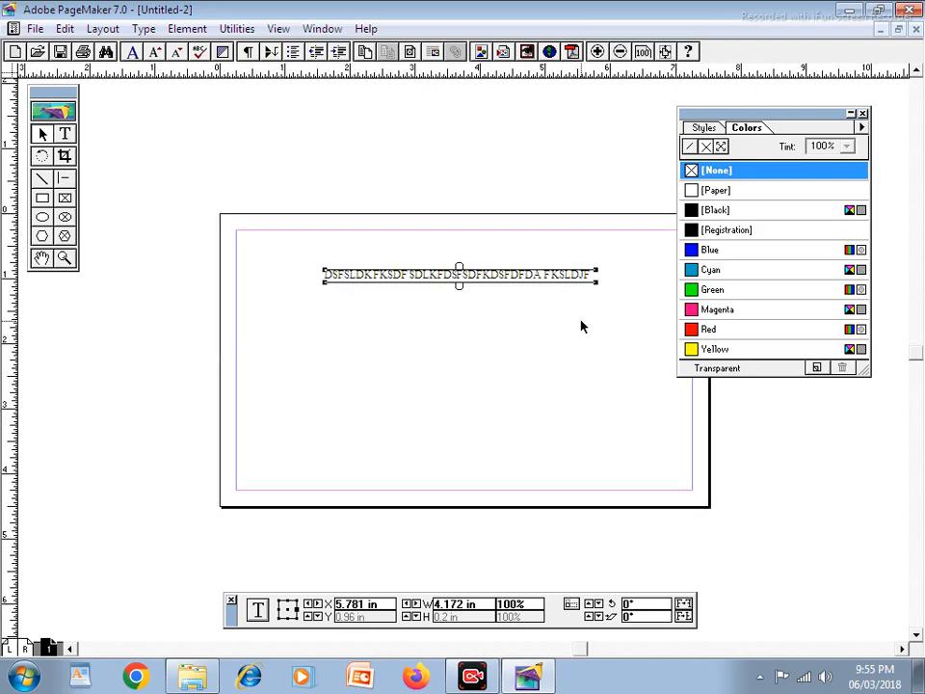
{"action": "key", "text": "ctrl+1"}
Delete the text block from the page
{"action": "left_click_drag", "start_coordinate": [492, 87], "coordinate": [444, 237]}
{"action": "key", "text": "ctrl+minus"}
{"action": "key", "text": "Delete"}
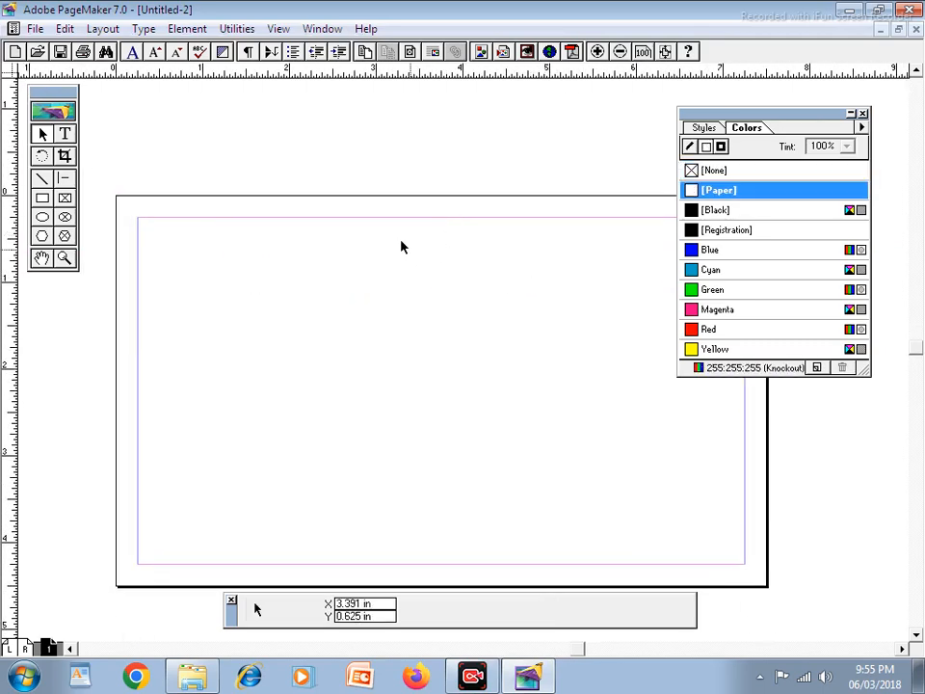
Place two horizontal ruler guides about 1.27 and 3.7 inches below the page's upper edge
{"action": "left_click_drag", "start_coordinate": [436, 279], "coordinate": [402, 226]}
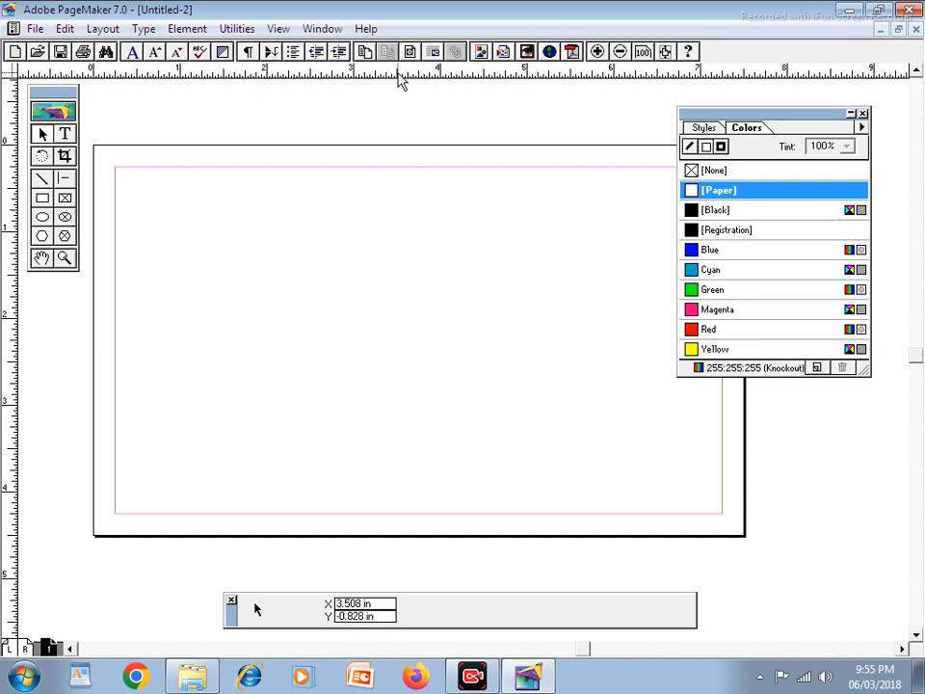
{"action": "left_click_drag", "start_coordinate": [400, 78], "coordinate": [407, 267]}
{"action": "left_click_drag", "start_coordinate": [422, 77], "coordinate": [452, 467]}
{"action": "left_click_drag", "start_coordinate": [444, 266], "coordinate": [449, 250]}
{"action": "left_click_drag", "start_coordinate": [449, 252], "coordinate": [448, 254]}
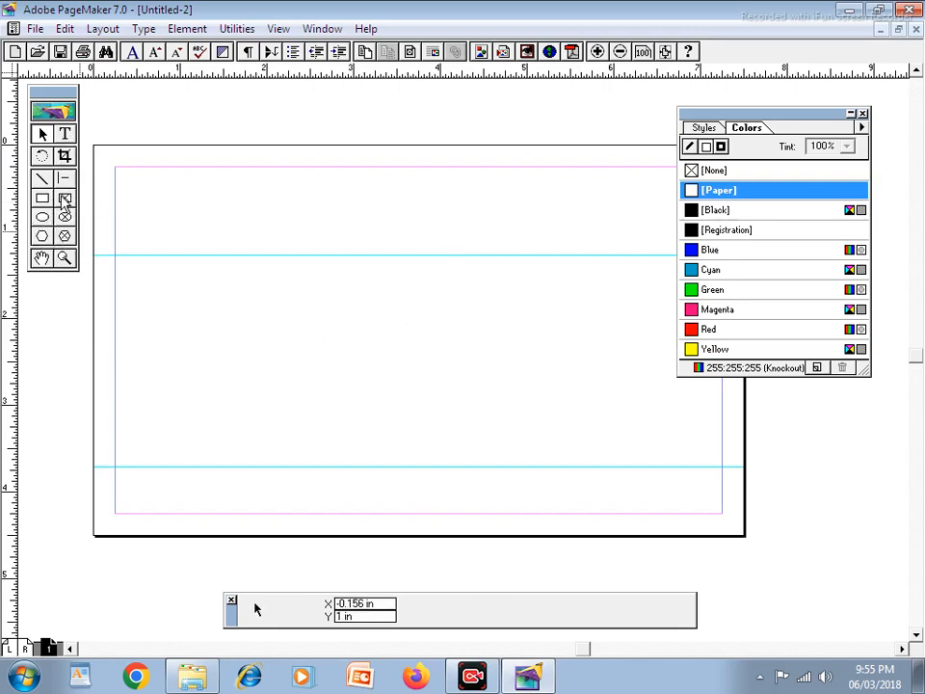
Set the polygon tool to 3 sides and draw a triangle about 0.89 by 0.94 inches in the page's upper-left corner, resting on the guide
{"action": "left_click", "coordinate": [44, 239]}
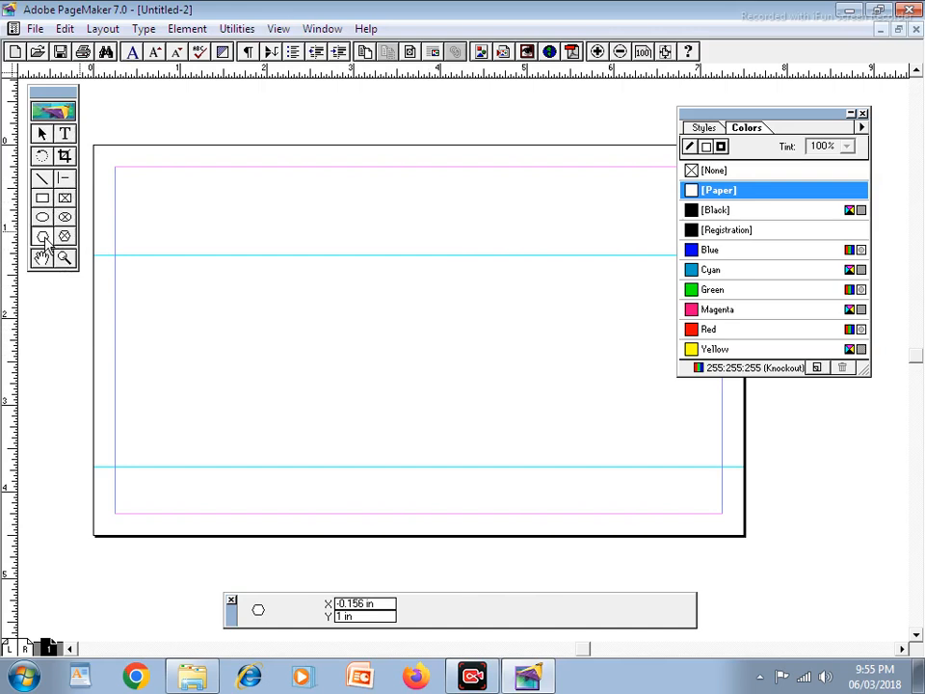
{"action": "double_click", "coordinate": [45, 239]}
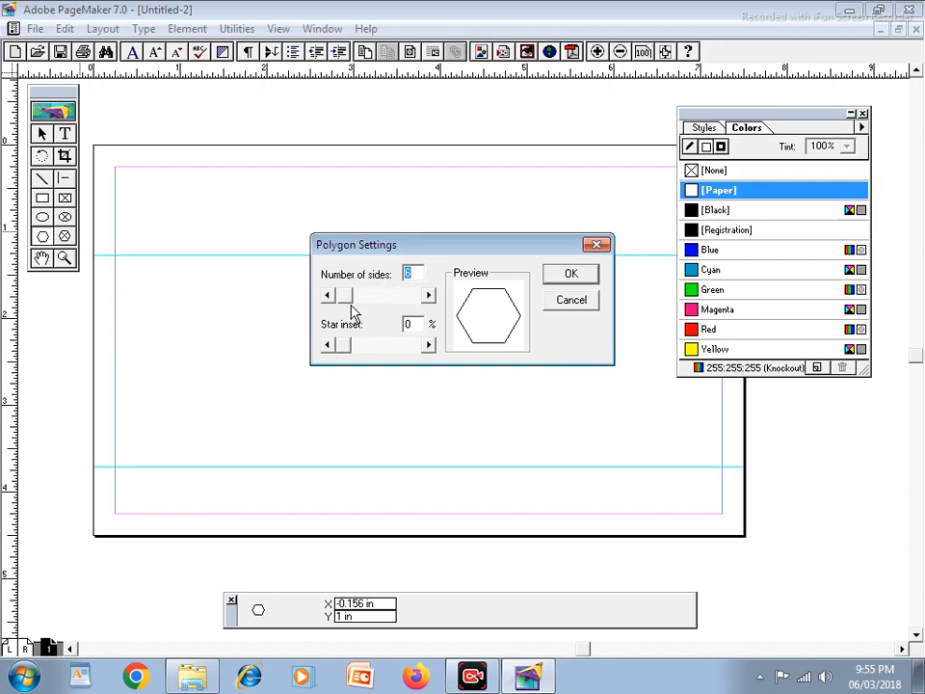
{"action": "left_click_drag", "start_coordinate": [347, 300], "coordinate": [351, 305]}
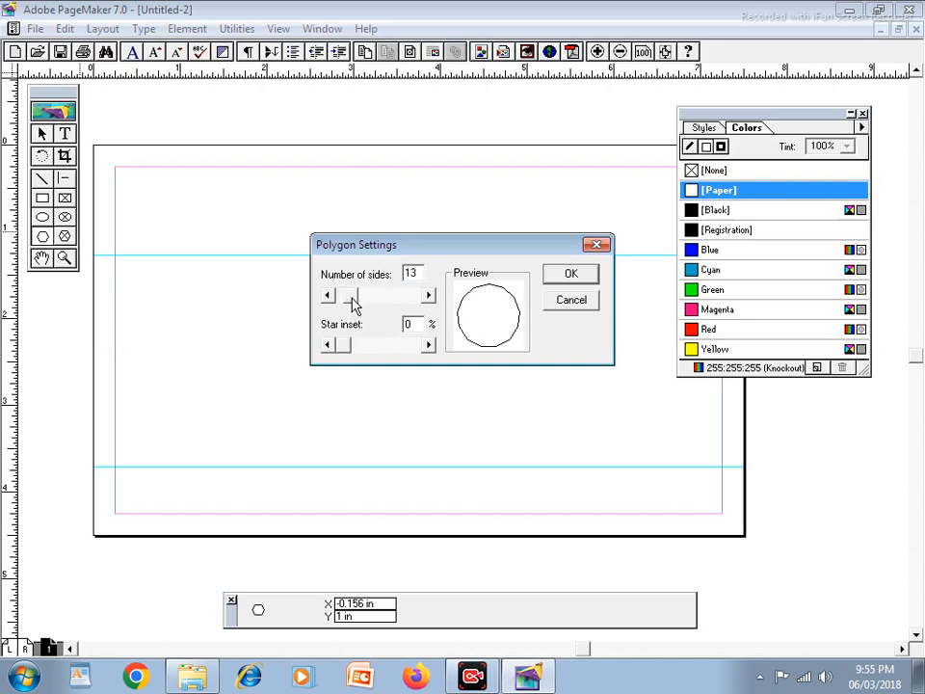
{"action": "mouse_move", "coordinate": [344, 351]}
{"action": "left_mouse_down"}
{"action": "mouse_move", "coordinate": [370, 356]}
{"action": "mouse_move", "coordinate": [337, 359]}
{"action": "left_mouse_up"}
{"action": "left_click_drag", "start_coordinate": [353, 300], "coordinate": [342, 302]}
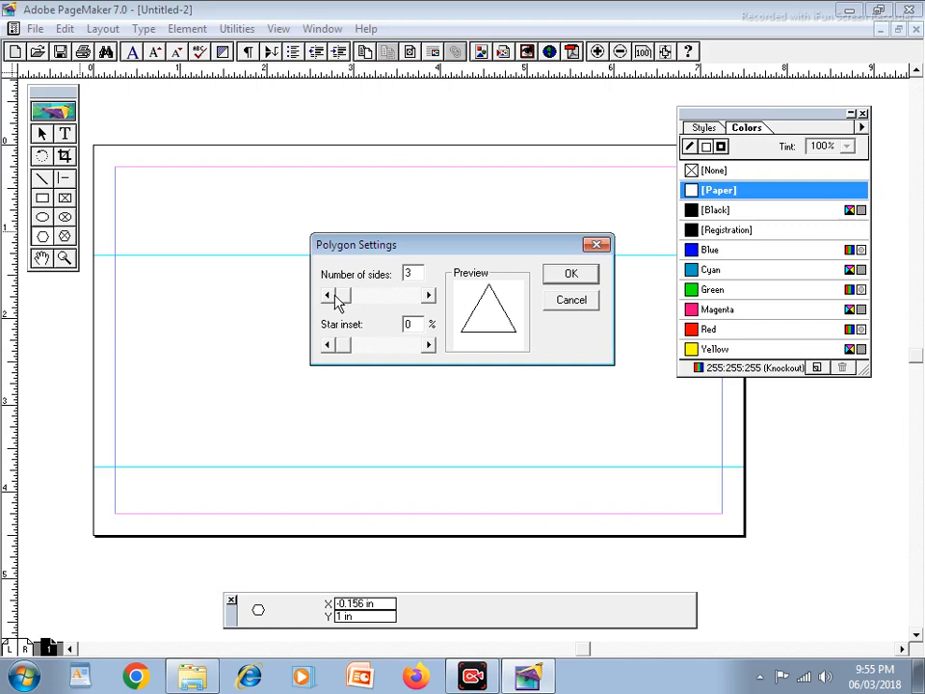
{"action": "left_click", "coordinate": [571, 275]}
{"action": "left_click_drag", "start_coordinate": [137, 175], "coordinate": [214, 255]}
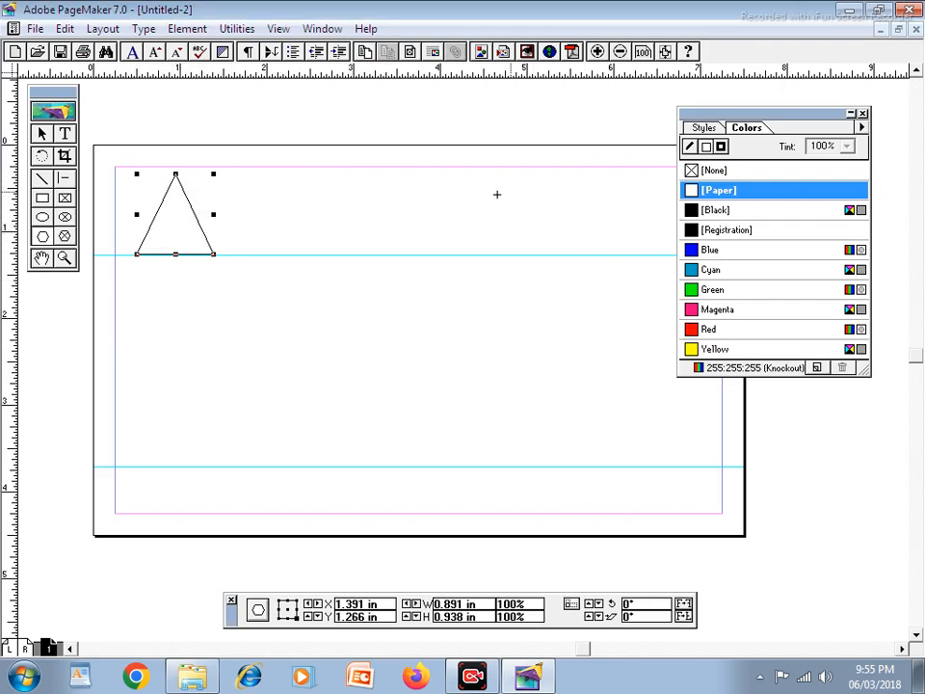
Fill the triangle with Red and set its line color to [None]
{"action": "left_click", "coordinate": [42, 135]}
{"action": "left_click", "coordinate": [272, 165]}
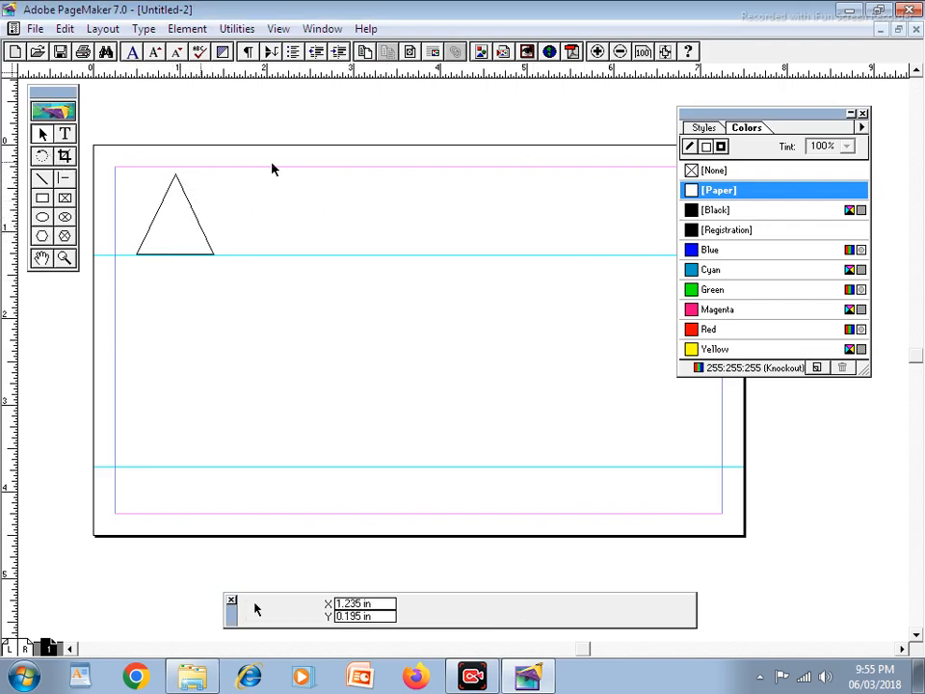
{"action": "left_click", "coordinate": [693, 328]}
{"action": "left_click", "coordinate": [196, 253]}
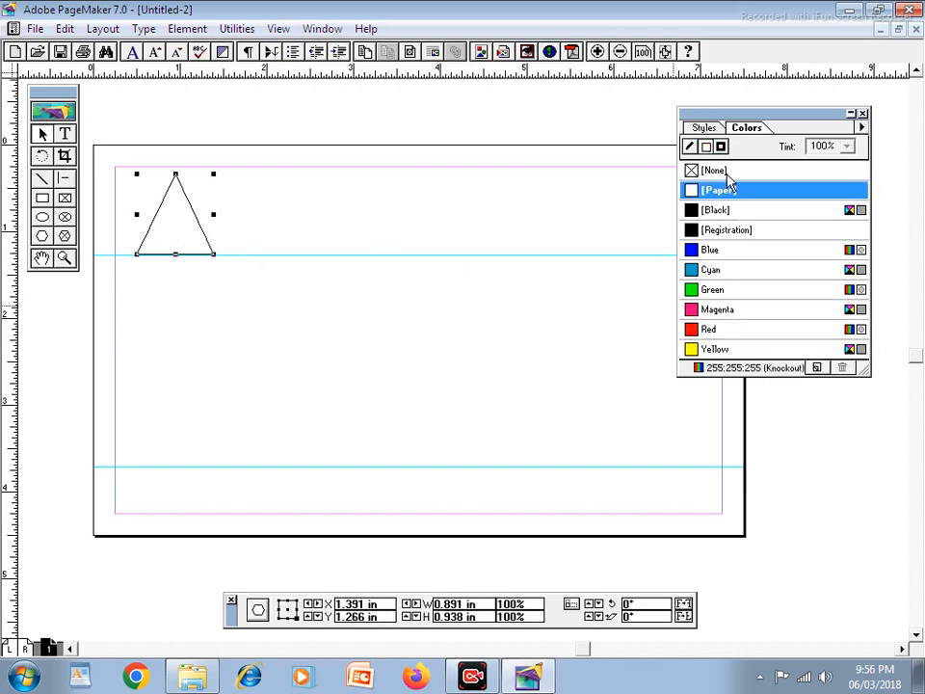
{"action": "left_click", "coordinate": [693, 329]}
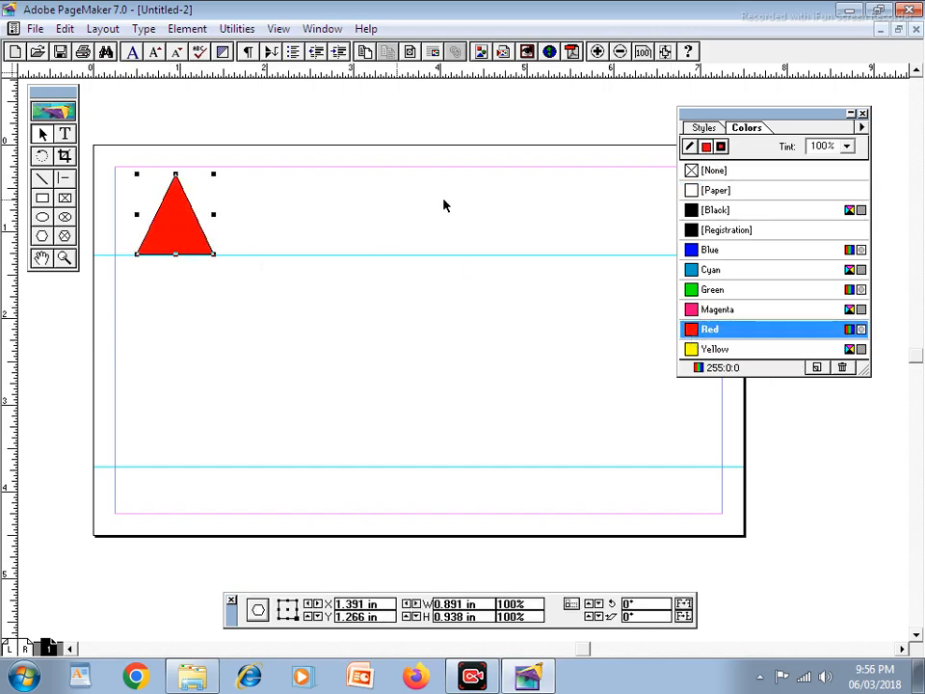
{"action": "left_click", "coordinate": [690, 147]}
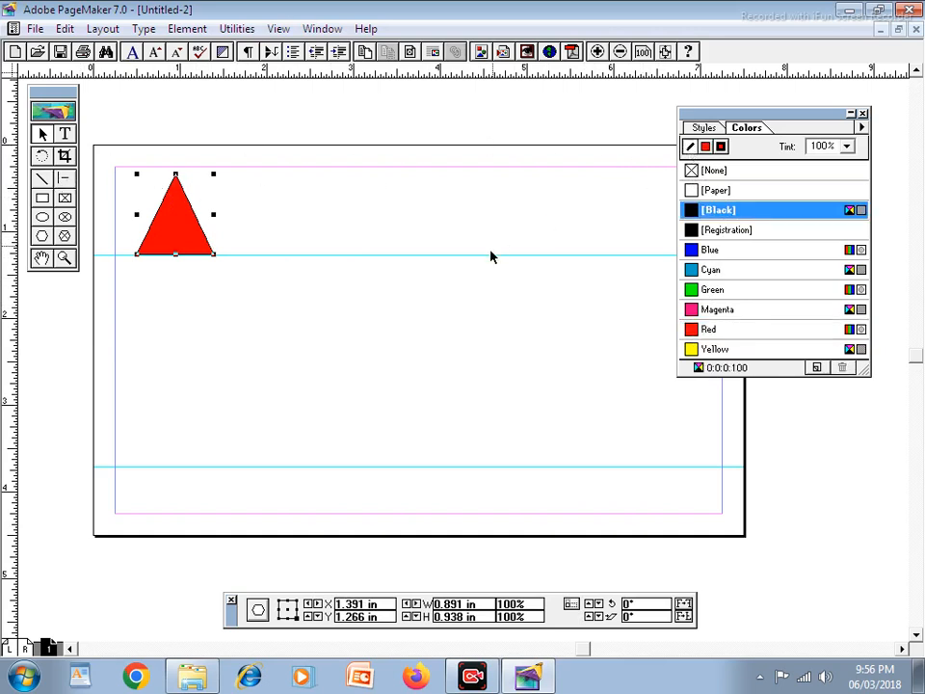
{"action": "left_click", "coordinate": [708, 172]}
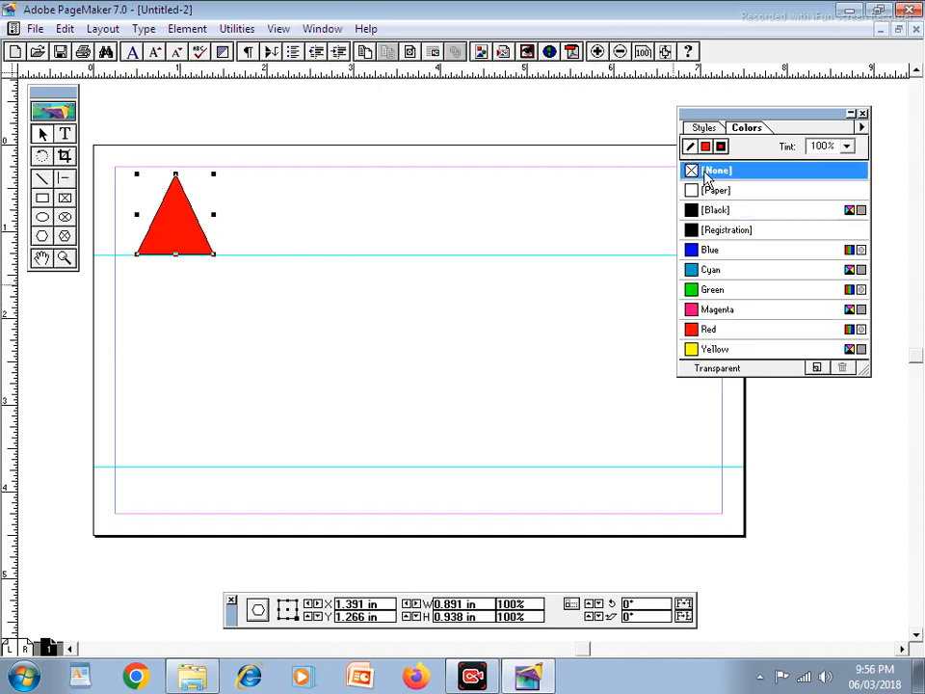
Draw an ellipse about 0.70 by 0.84 inches over the triangle, with [Paper] fill and [None] line color
{"action": "left_click", "coordinate": [44, 218]}
{"action": "left_click_drag", "start_coordinate": [145, 195], "coordinate": [205, 272]}
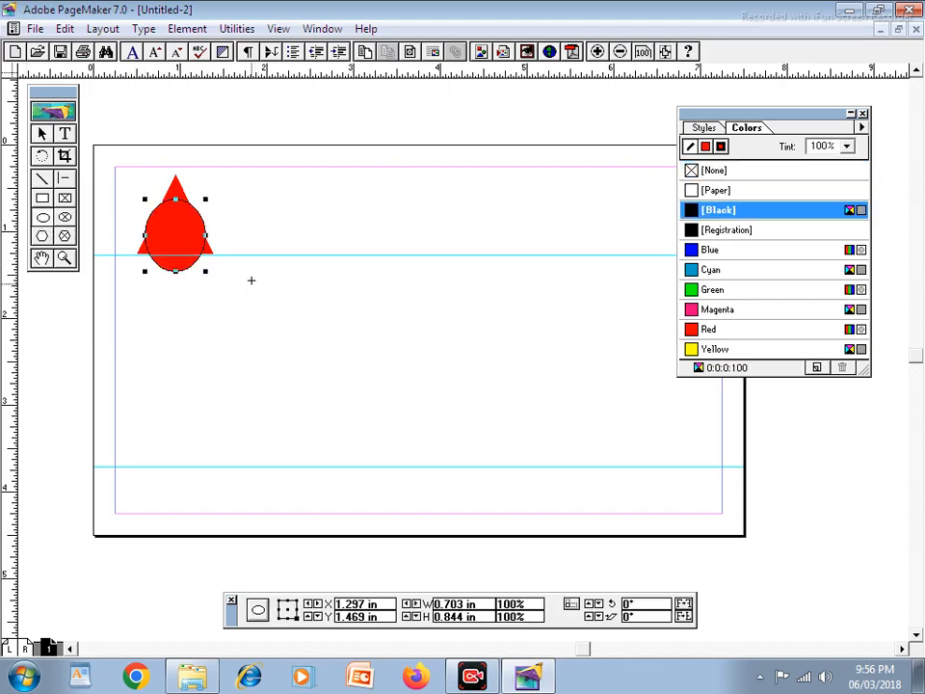
{"action": "left_click", "coordinate": [707, 146]}
{"action": "left_click", "coordinate": [696, 191]}
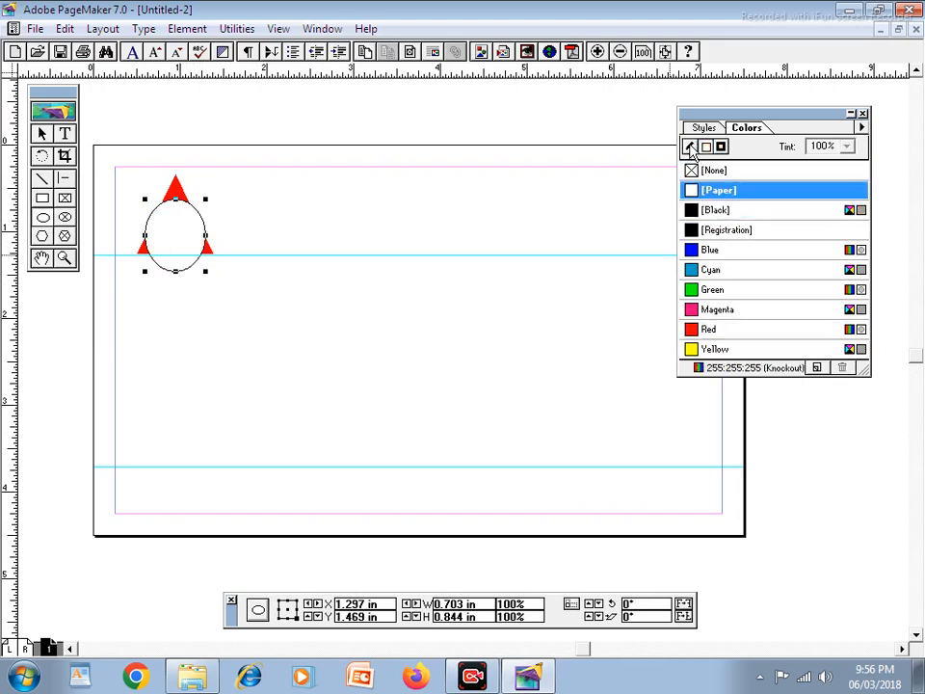
{"action": "left_click", "coordinate": [689, 146]}
{"action": "left_click", "coordinate": [708, 171]}
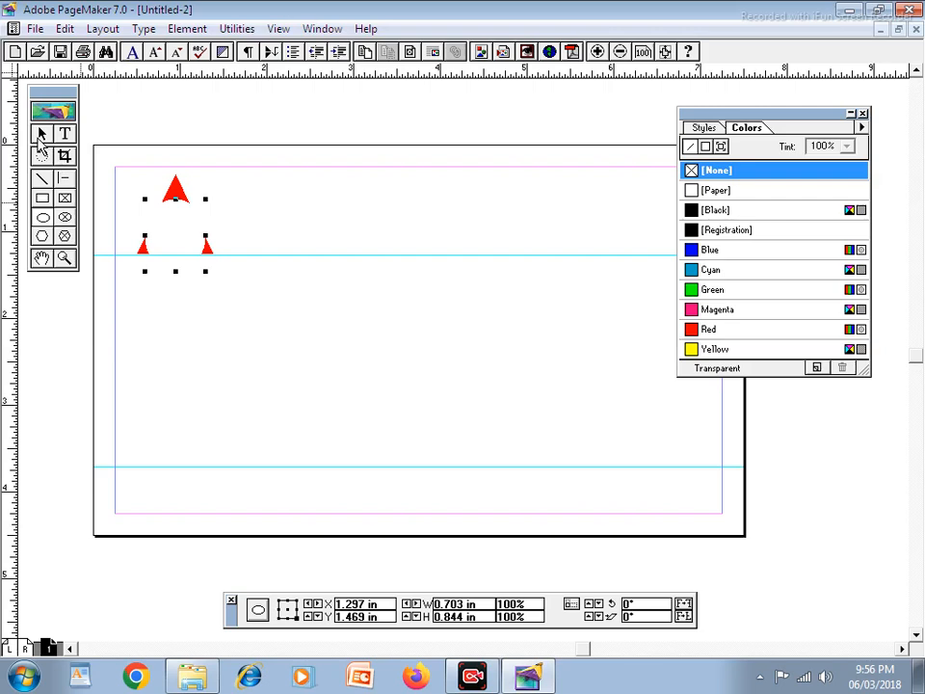
Shrink the ellipse to about 0.60 by 0.74 inches and center it horizontally over the triangle
{"action": "left_click", "coordinate": [41, 136]}
{"action": "left_click_drag", "start_coordinate": [123, 280], "coordinate": [254, 154]}
{"action": "left_click", "coordinate": [254, 308]}
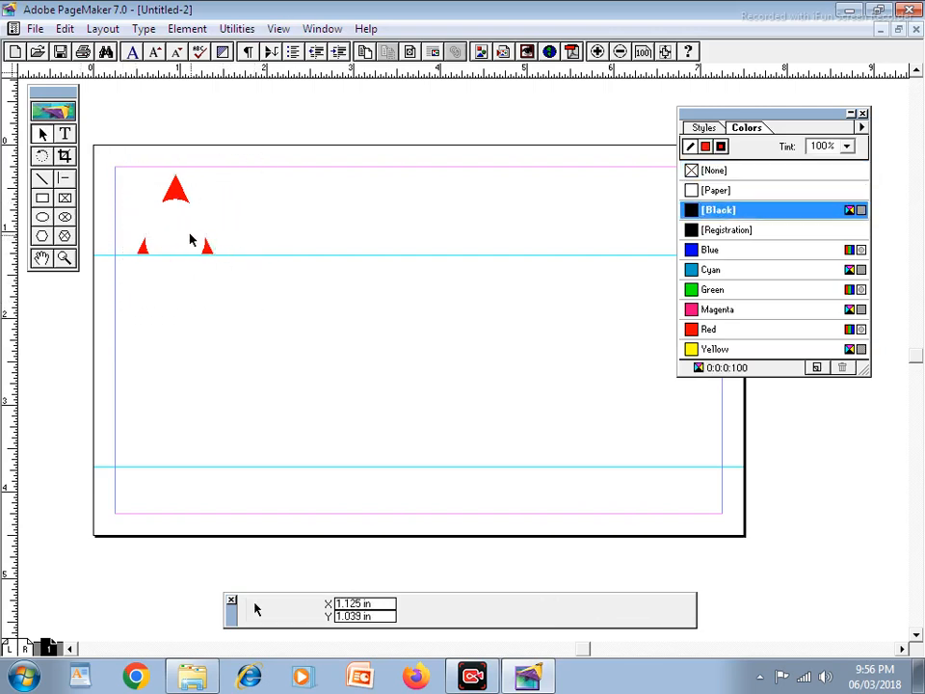
{"action": "left_click", "coordinate": [189, 240]}
{"action": "left_click_drag", "start_coordinate": [204, 270], "coordinate": [187, 256]}
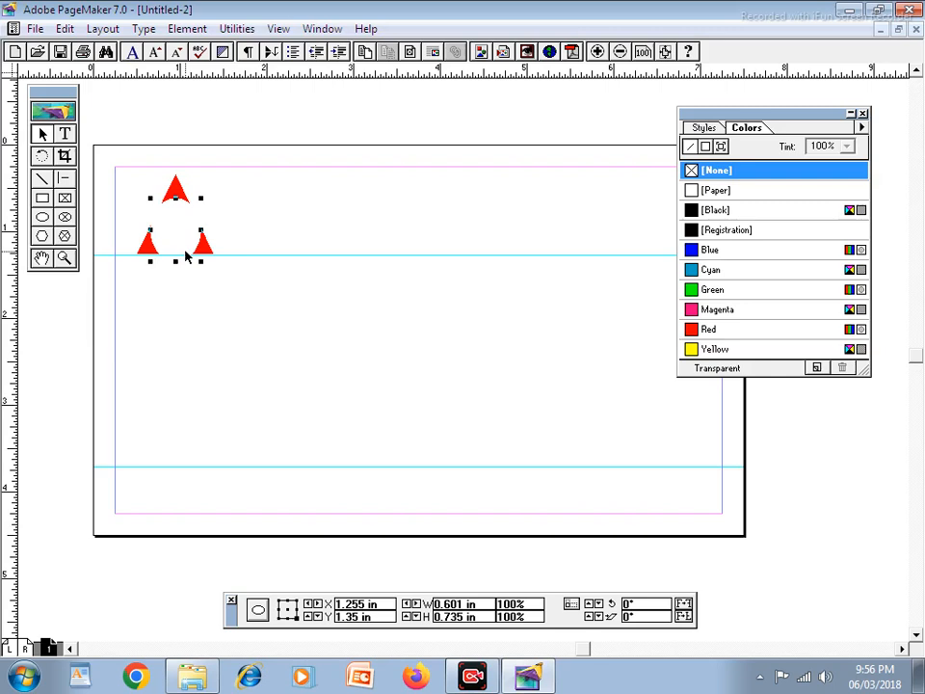
Group the red triangle and the ellipse over it into one logo object
{"action": "left_click_drag", "start_coordinate": [103, 159], "coordinate": [207, 289]}
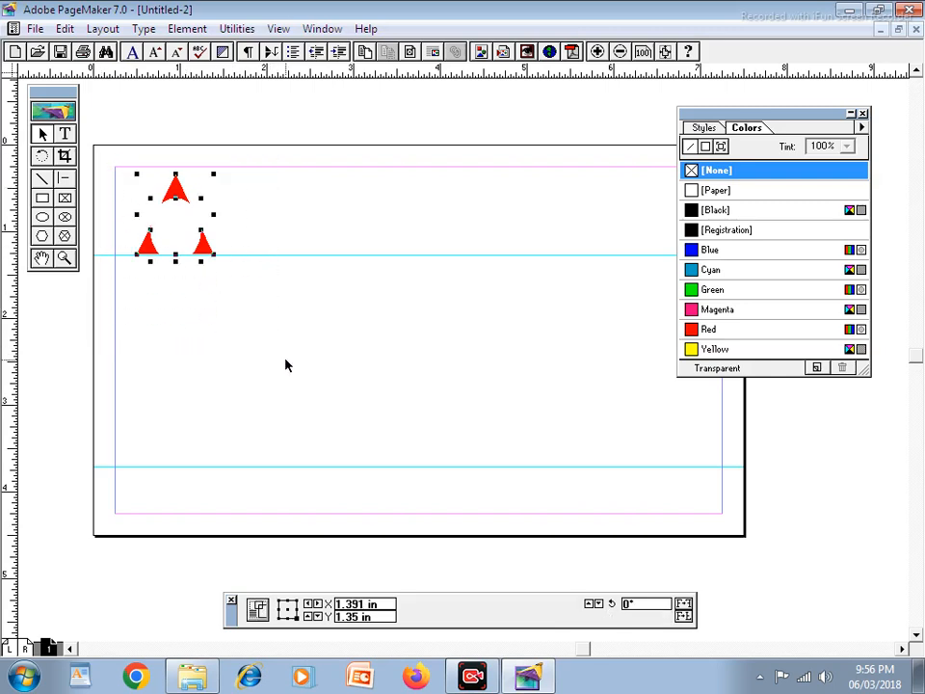
{"action": "key", "text": "ctrl+g"}
{"action": "left_click", "coordinate": [234, 335]}
{"action": "left_click", "coordinate": [199, 248]}
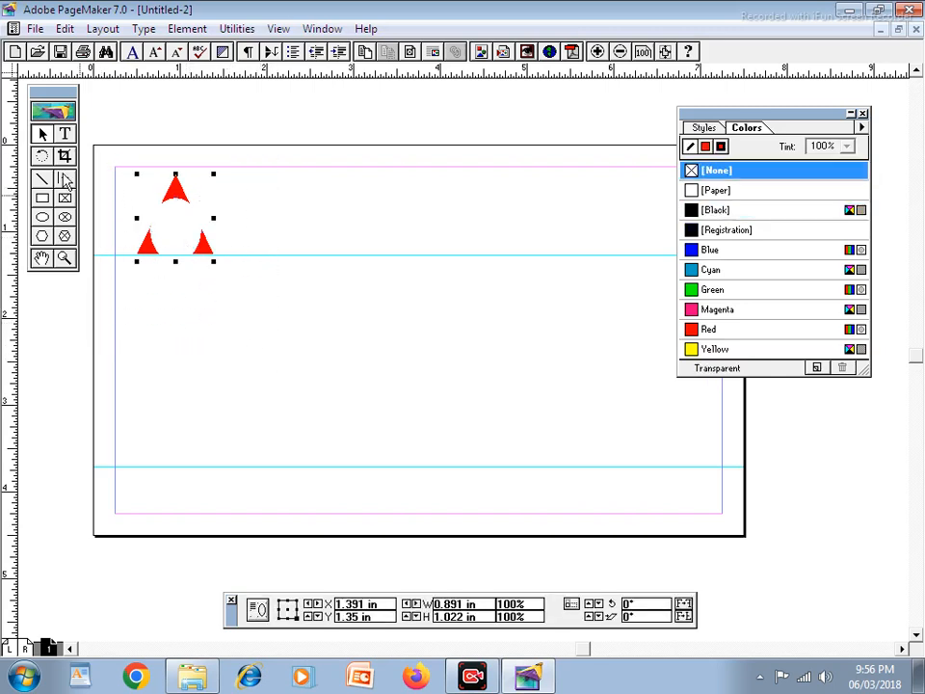
Add a text block containing "W" below the logo and set its font to Edwardian Script ITC
{"action": "left_click", "coordinate": [65, 134]}
{"action": "left_click_drag", "start_coordinate": [188, 309], "coordinate": [303, 344]}
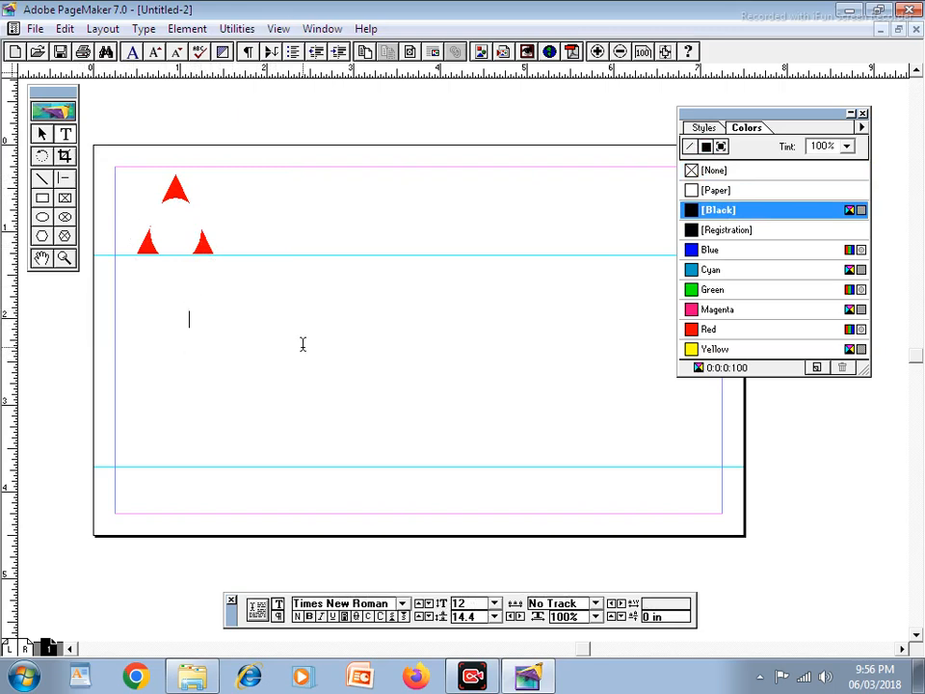
{"action": "type", "text": "W"}
{"action": "key", "text": "ctrl+a"}
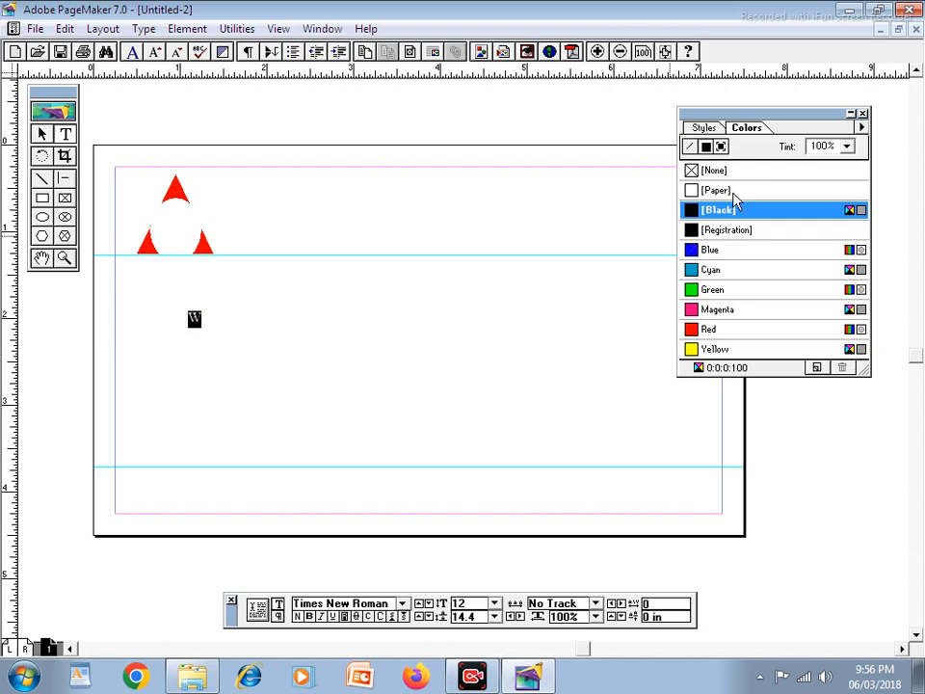
{"action": "left_click_drag", "start_coordinate": [390, 605], "coordinate": [268, 612]}
{"action": "type", "text": "Edwardian Script IT"}
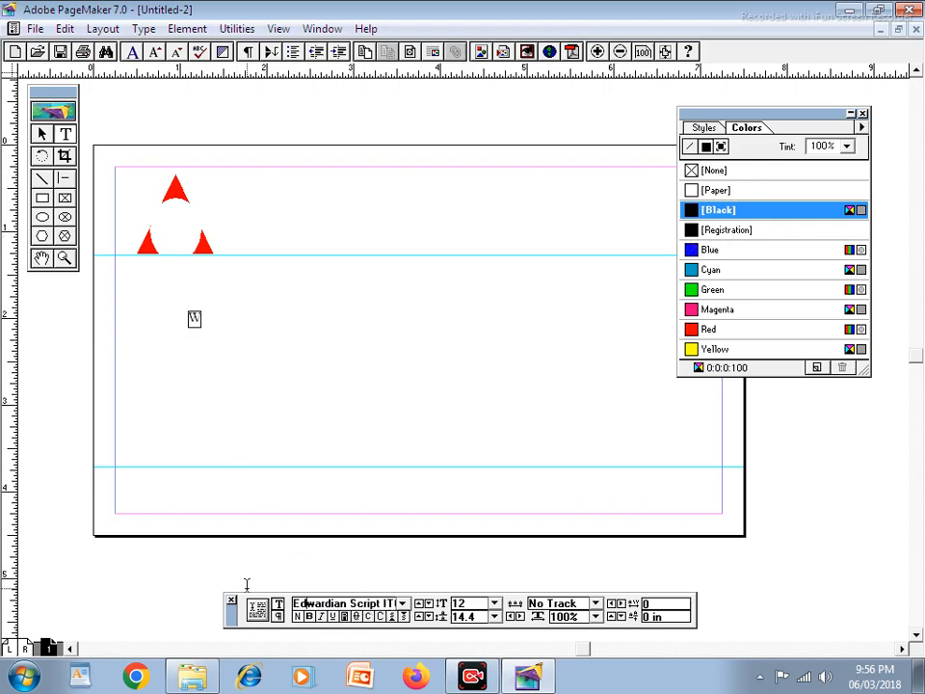
{"action": "key", "text": "Return"}
Enlarge the W to 26 points and move it into the middle of the red logo
{"action": "key", "text": "ctrl+shift+period"}
{"action": "key", "text": "ctrl+alt+shift+comma"}
{"action": "key", "text": "ctrl+alt+shift+comma"}
{"action": "key", "text": "ctrl+alt+shift+comma"}
{"action": "key", "text": "ctrl+alt+shift+period"}
{"action": "key", "text": "ctrl+alt+shift+period"}
{"action": "key", "text": "ctrl+alt+shift+period"}
{"action": "key", "text": "ctrl+alt+shift+period"}
{"action": "key", "text": "ctrl+alt+shift+period"}
{"action": "key", "text": "ctrl+alt+shift+period"}
{"action": "key", "text": "ctrl+alt+shift+period"}
{"action": "key", "text": "ctrl+alt+shift+period"}
{"action": "key", "text": "ctrl+alt+shift+period"}
{"action": "key", "text": "ctrl+alt+shift+period"}
{"action": "key", "text": "ctrl+alt+shift+period"}
{"action": "key", "text": "ctrl+alt+shift+period"}
{"action": "key", "text": "ctrl+alt+shift+period"}
{"action": "key", "text": "ctrl+alt+shift+period"}
{"action": "key", "text": "ctrl+alt+shift+period"}
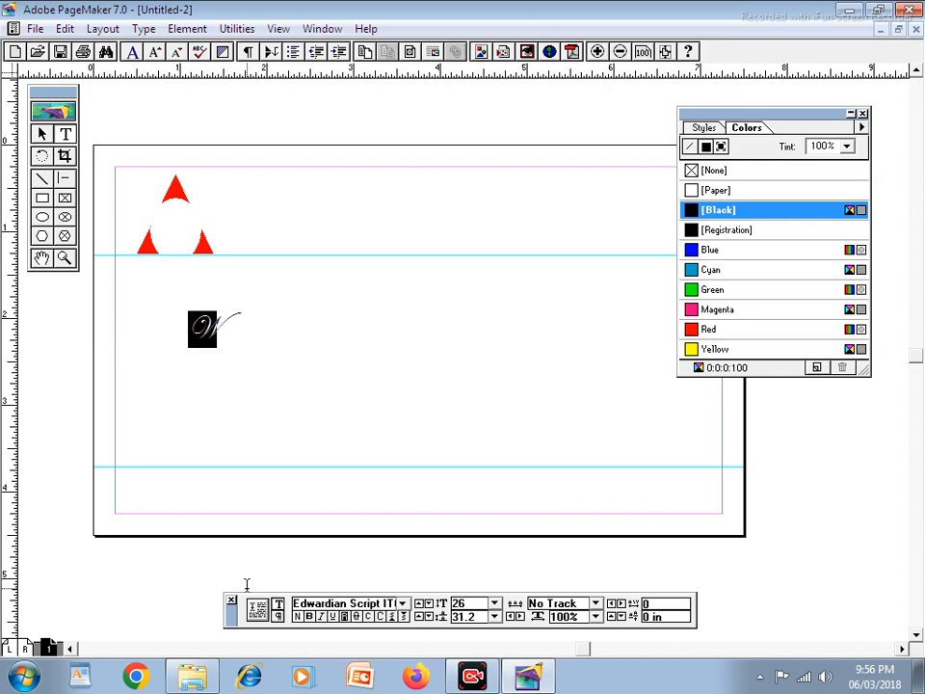
{"action": "left_click", "coordinate": [42, 134]}
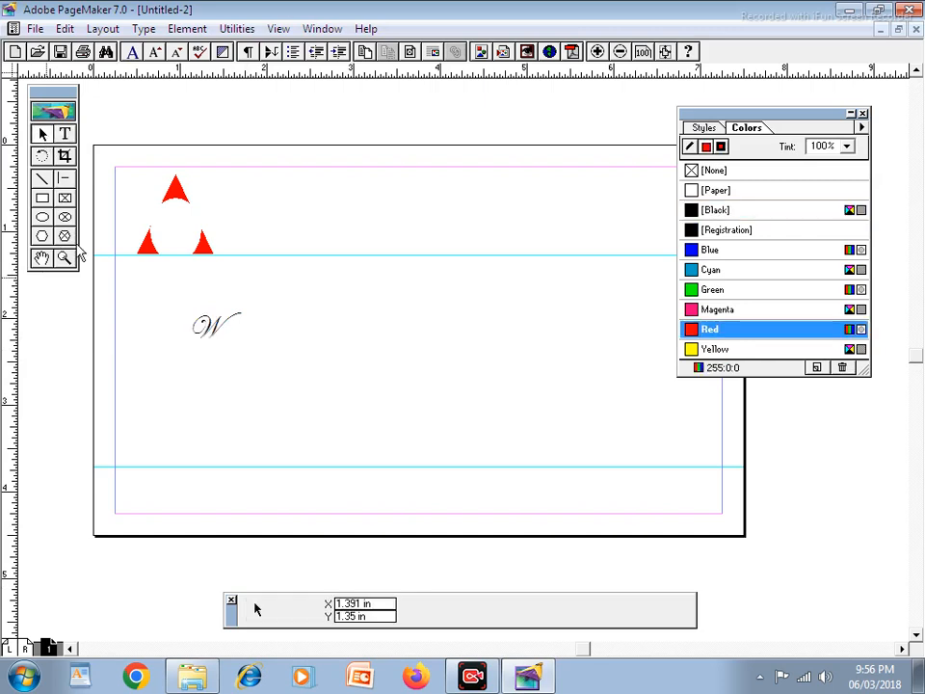
{"action": "left_click_drag", "start_coordinate": [222, 331], "coordinate": [191, 231]}
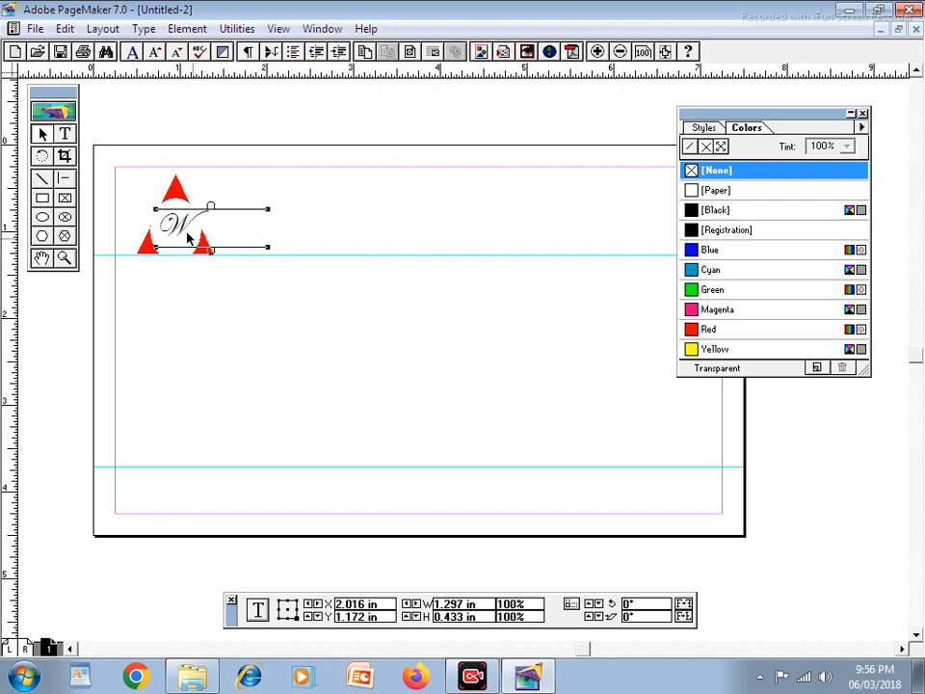
{"action": "left_click", "coordinate": [65, 134]}
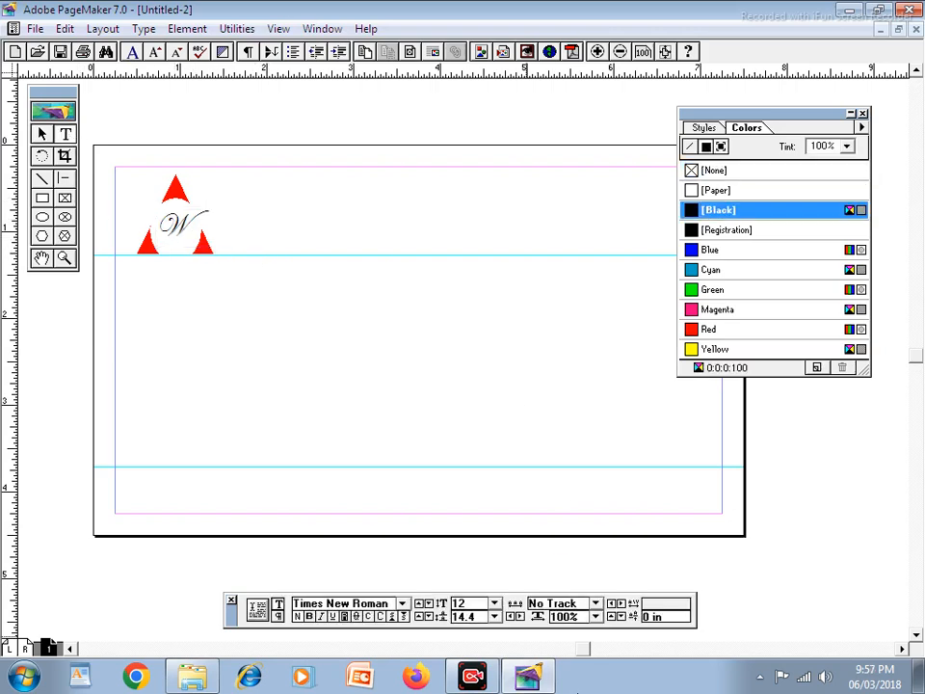
{"action": "left_click", "coordinate": [757, 677]}
{"action": "left_click", "coordinate": [730, 597]}
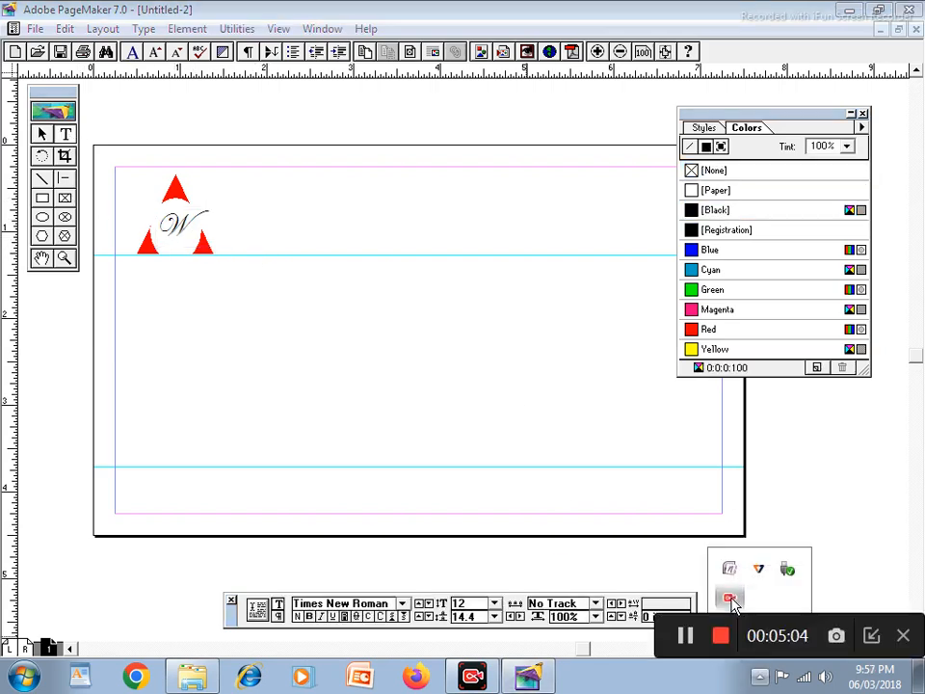
{"action": "left_click", "coordinate": [182, 228]}
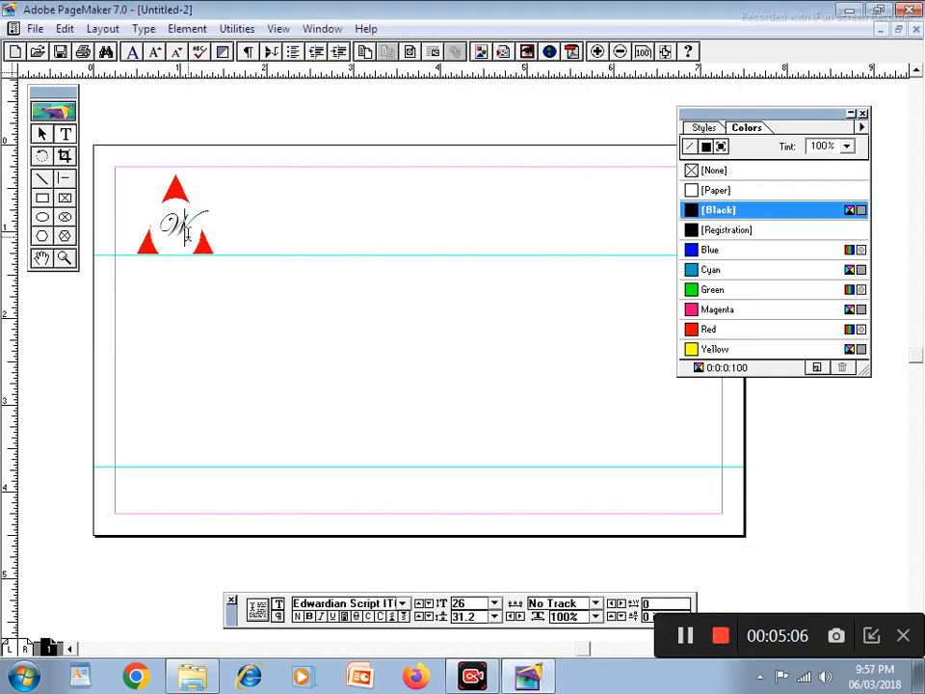
Enlarge the W in the logo to 36 points and reposition it between the red points
{"action": "left_click", "coordinate": [41, 133]}
{"action": "left_click_drag", "start_coordinate": [181, 228], "coordinate": [151, 224]}
{"action": "left_click", "coordinate": [63, 133]}
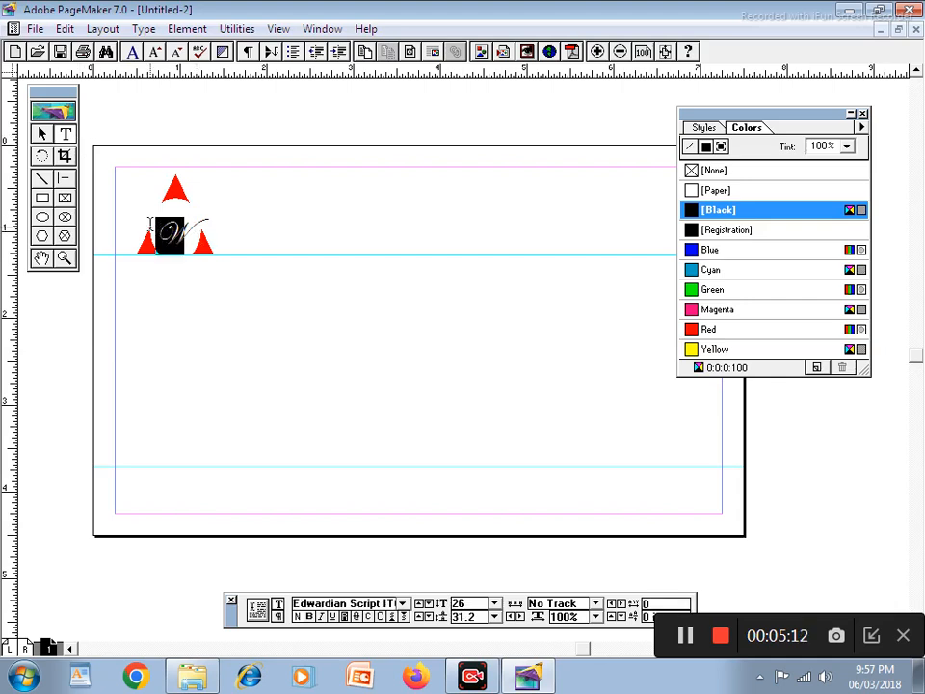
{"action": "key", "text": "ctrl+shift+period"}
{"action": "key", "text": "ctrl+shift+period"}
{"action": "key", "text": "ctrl+shift+period"}
{"action": "key", "text": "ctrl+shift+period"}
{"action": "key", "text": "ctrl+shift+period"}
{"action": "key", "text": "ctrl+shift+period"}
{"action": "key", "text": "ctrl+shift+period"}
{"action": "key", "text": "ctrl+shift+period"}
{"action": "key", "text": "ctrl+shift+period"}
{"action": "key", "text": "ctrl+shift+period"}
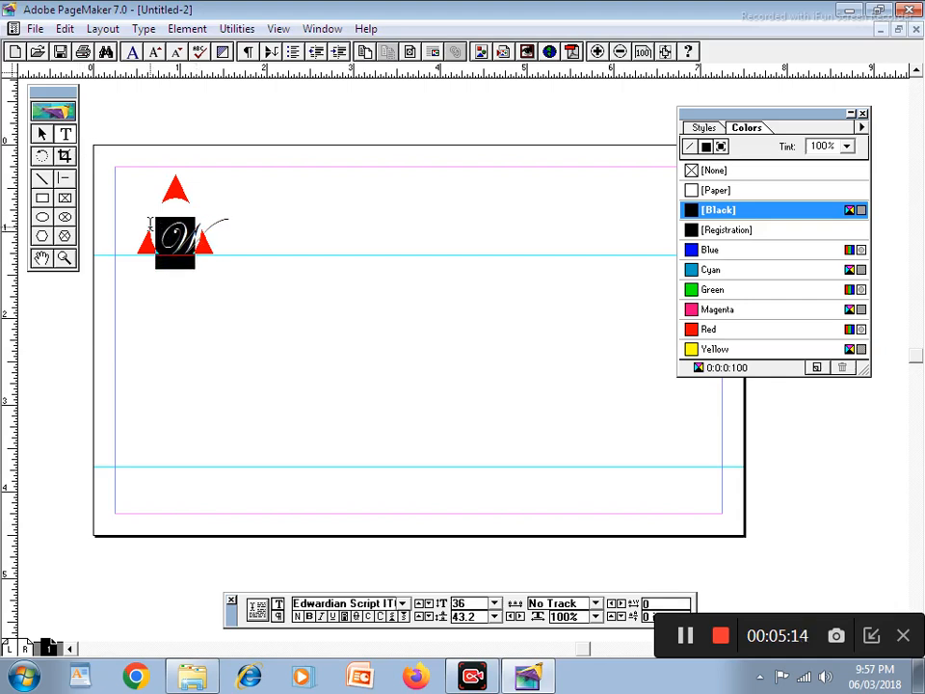
{"action": "left_click", "coordinate": [41, 133]}
{"action": "mouse_move", "coordinate": [180, 242]}
{"action": "left_mouse_down"}
{"action": "mouse_move", "coordinate": [169, 224]}
{"action": "mouse_move", "coordinate": [172, 234]}
{"action": "left_mouse_up"}
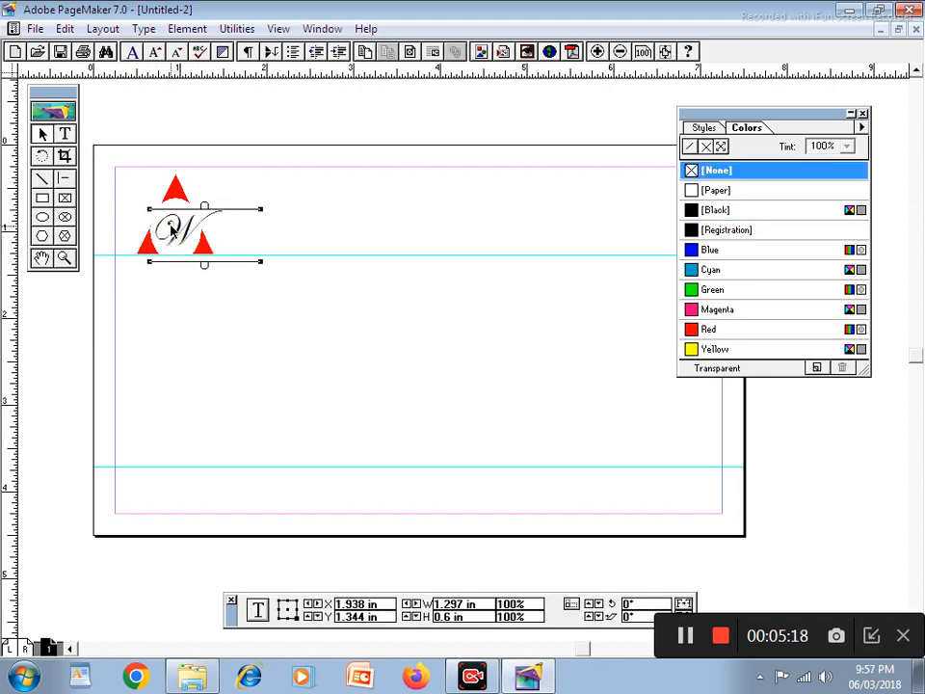
Group the W with the red logo shapes
{"action": "left_click", "coordinate": [95, 150]}
{"action": "left_click_drag", "start_coordinate": [95, 149], "coordinate": [311, 380]}
{"action": "key", "text": "ctrl+g"}
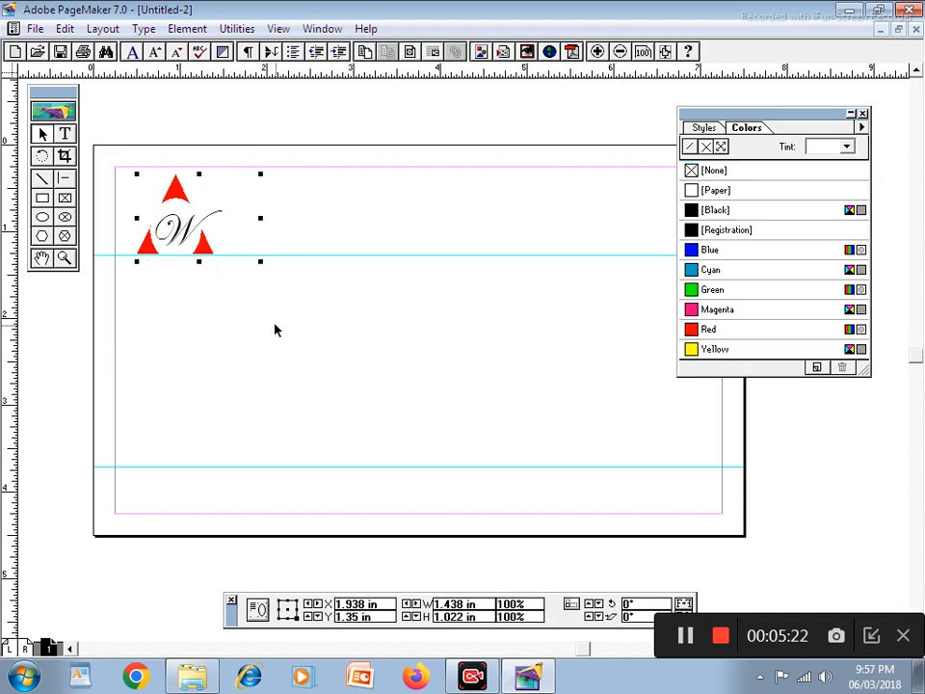
{"action": "left_click", "coordinate": [274, 329]}
Add a text block below the logo containing "WiZARD-TECH"
{"action": "left_click", "coordinate": [66, 134]}
{"action": "left_click_drag", "start_coordinate": [181, 319], "coordinate": [262, 369]}
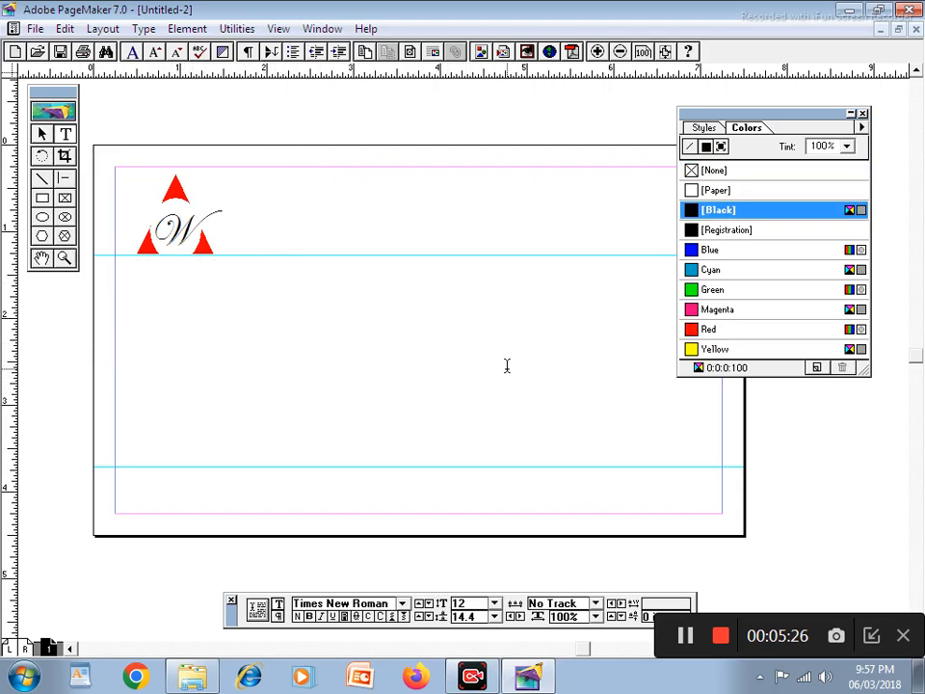
{"action": "type", "text": "W"}
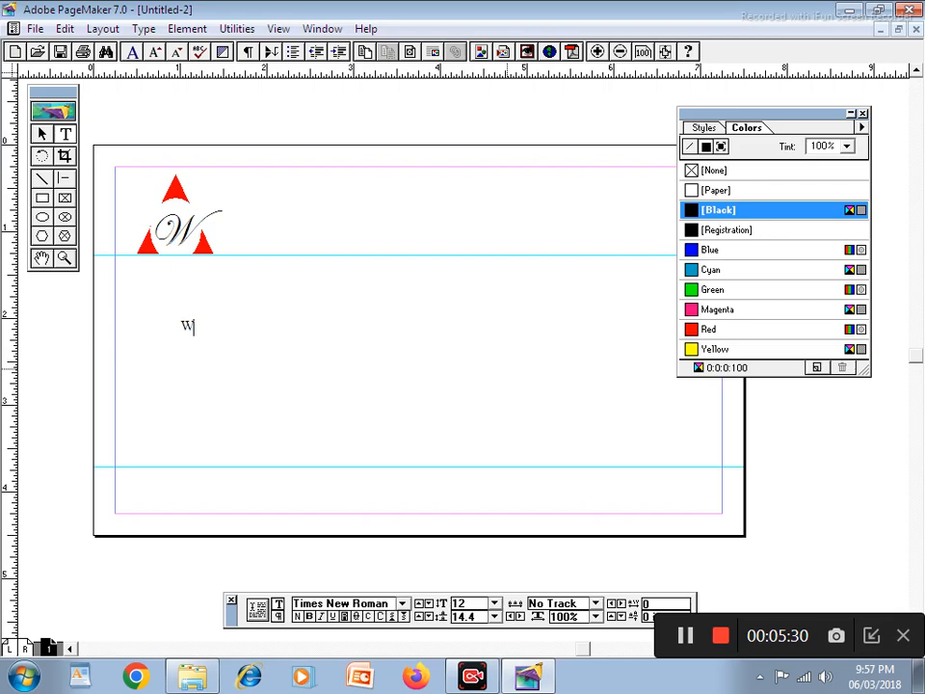
{"action": "type", "text": "iZARD-TECH"}
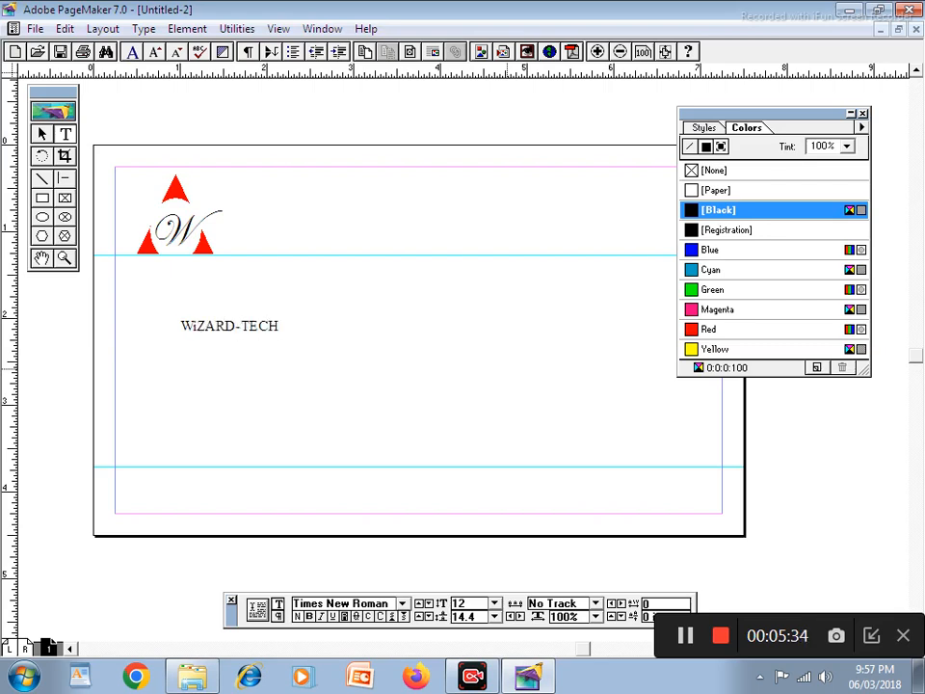
Set the font of the whole WiZARD-TECH text to Impact
{"action": "key", "text": "ctrl+a"}
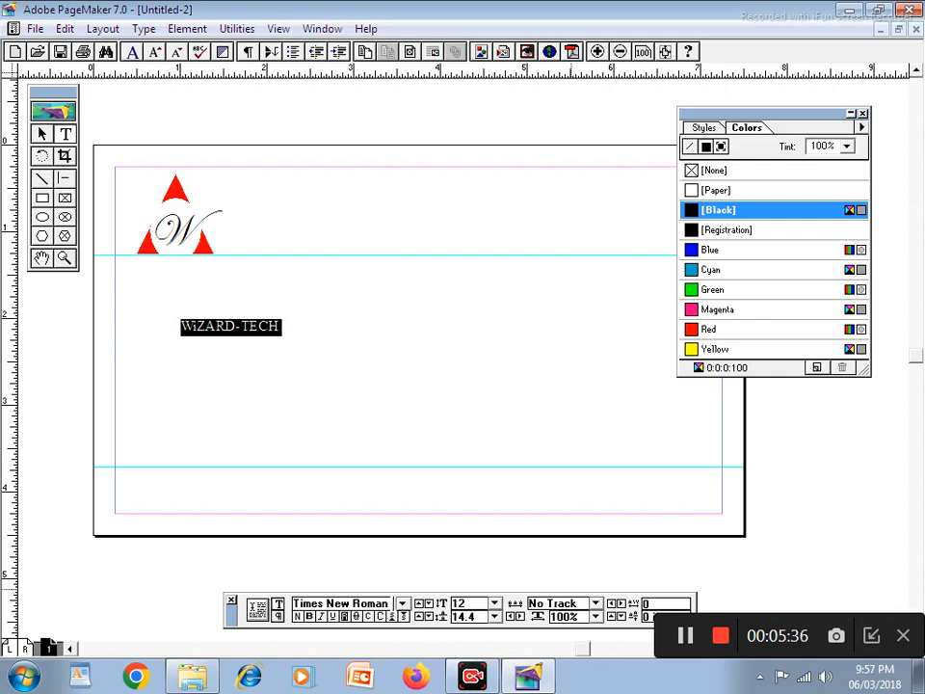
{"action": "left_click_drag", "start_coordinate": [391, 604], "coordinate": [257, 614]}
{"action": "type", "text": "i"}
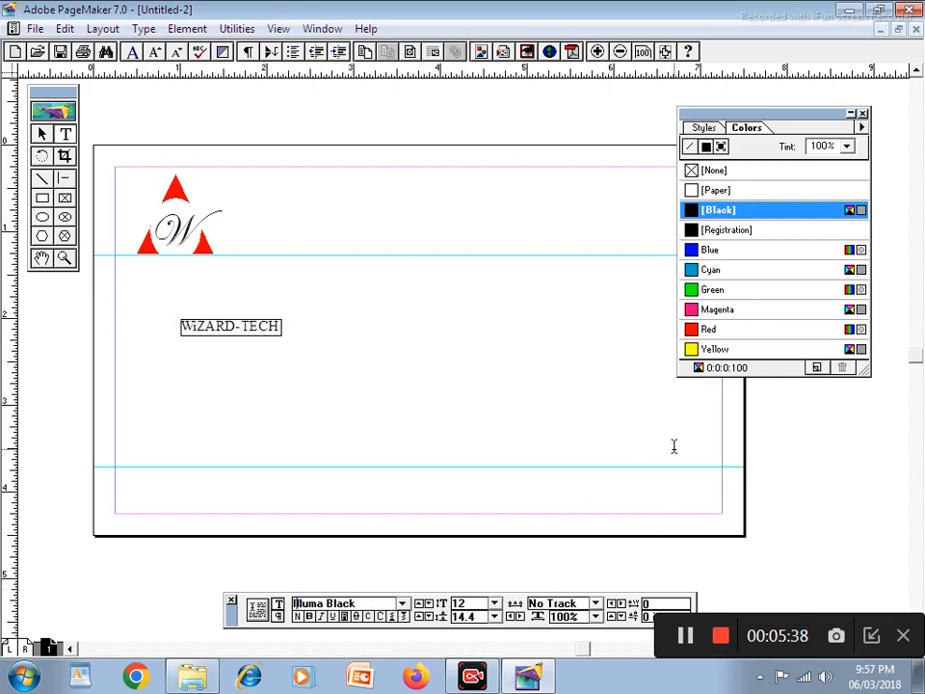
{"action": "type", "text": "mpact"}
{"action": "key", "text": "Return"}
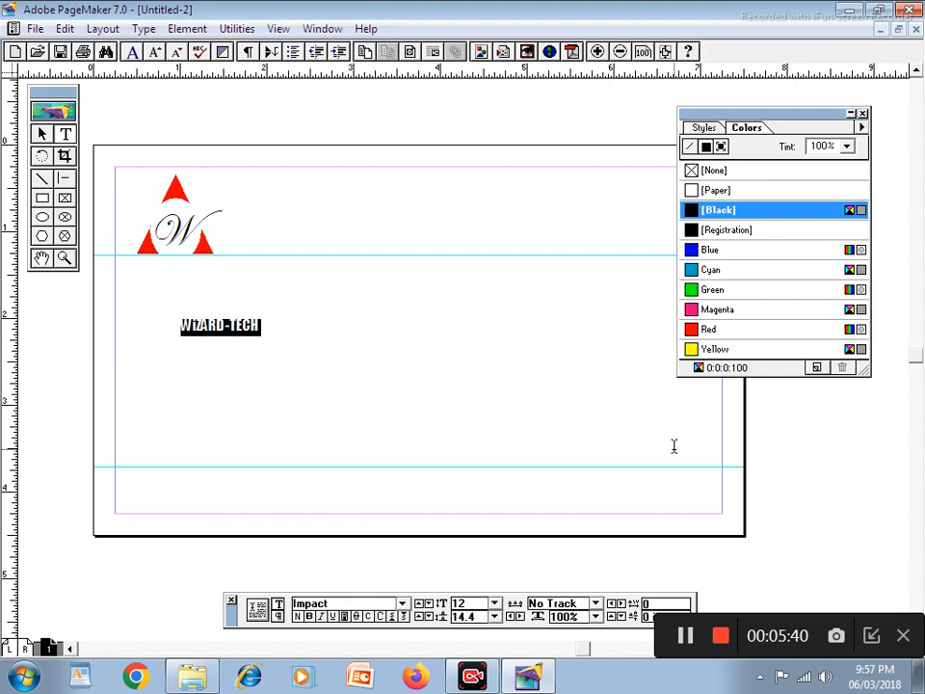
Enlarge the WiZARD-TECH text to 33 points
{"action": "key", "text": "ctrl+alt+shift+period"}
{"action": "key", "text": "ctrl+alt+shift+period"}
{"action": "key", "text": "ctrl+alt+shift+period"}
{"action": "key", "text": "ctrl+alt+shift+period"}
{"action": "key", "text": "ctrl+alt+shift+period"}
{"action": "key", "text": "ctrl+alt+shift+period"}
{"action": "key", "text": "ctrl+alt+shift+period"}
{"action": "key", "text": "ctrl+alt+shift+period"}
{"action": "key", "text": "ctrl+alt+shift+period"}
{"action": "key", "text": "ctrl+alt+shift+period"}
{"action": "key", "text": "ctrl+alt+shift+period"}
{"action": "key", "text": "ctrl+alt+shift+period"}
{"action": "key", "text": "ctrl+alt+shift+period"}
{"action": "key", "text": "ctrl+alt+shift+period"}
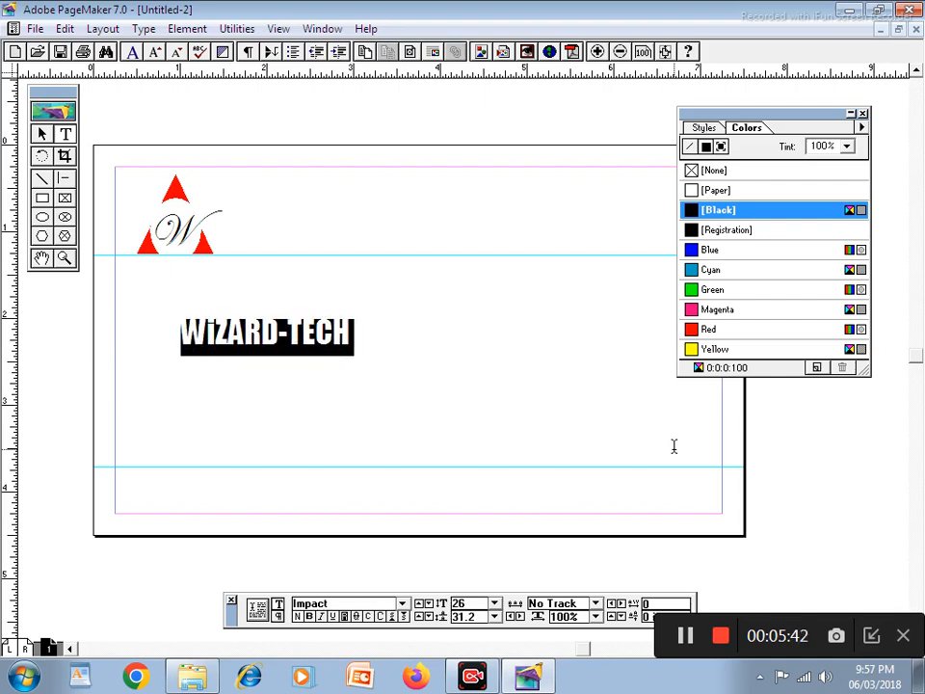
{"action": "key", "text": "ctrl+alt+shift+period"}
{"action": "key", "text": "ctrl+alt+shift+period"}
{"action": "key", "text": "ctrl+alt+shift+period"}
{"action": "key", "text": "ctrl+alt+shift+period"}
{"action": "key", "text": "ctrl+alt+shift+period"}
{"action": "key", "text": "ctrl+alt+shift+period"}
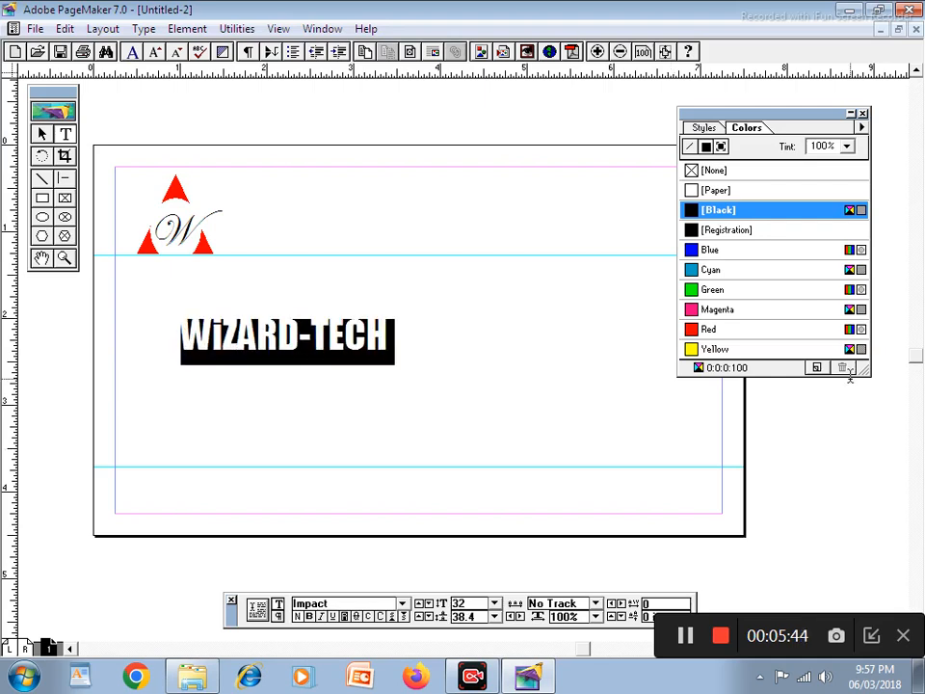
{"action": "key", "text": "ctrl+alt+shift+period"}
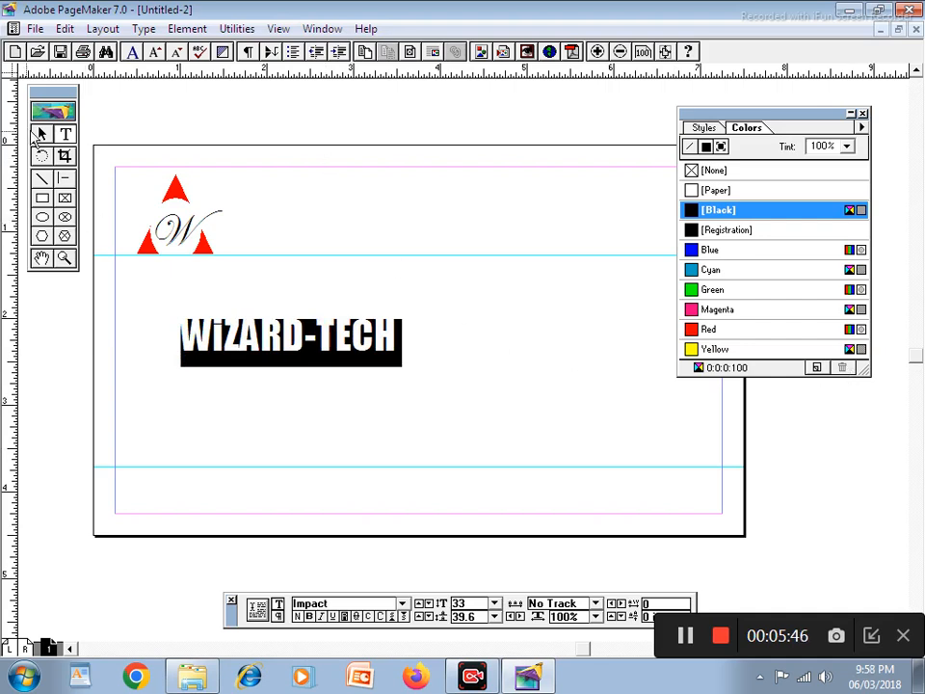
{"action": "left_click", "coordinate": [47, 136]}
Change the font of only the letter "i" in WiZARD-TECH to Bookman Old Style
{"action": "left_click", "coordinate": [67, 134]}
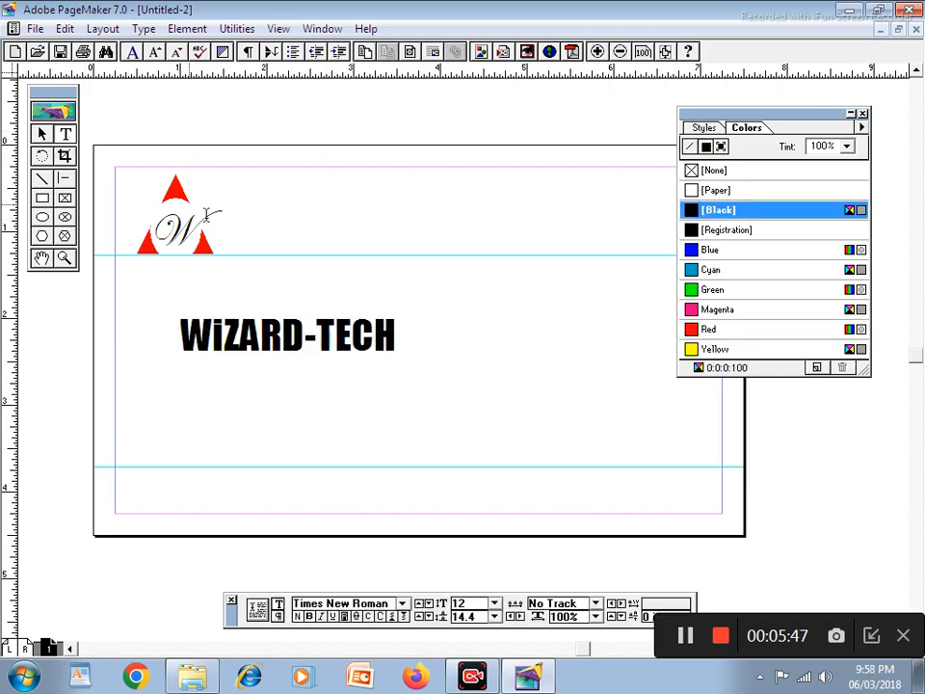
{"action": "left_click", "coordinate": [217, 335]}
{"action": "left_click_drag", "start_coordinate": [336, 605], "coordinate": [219, 588]}
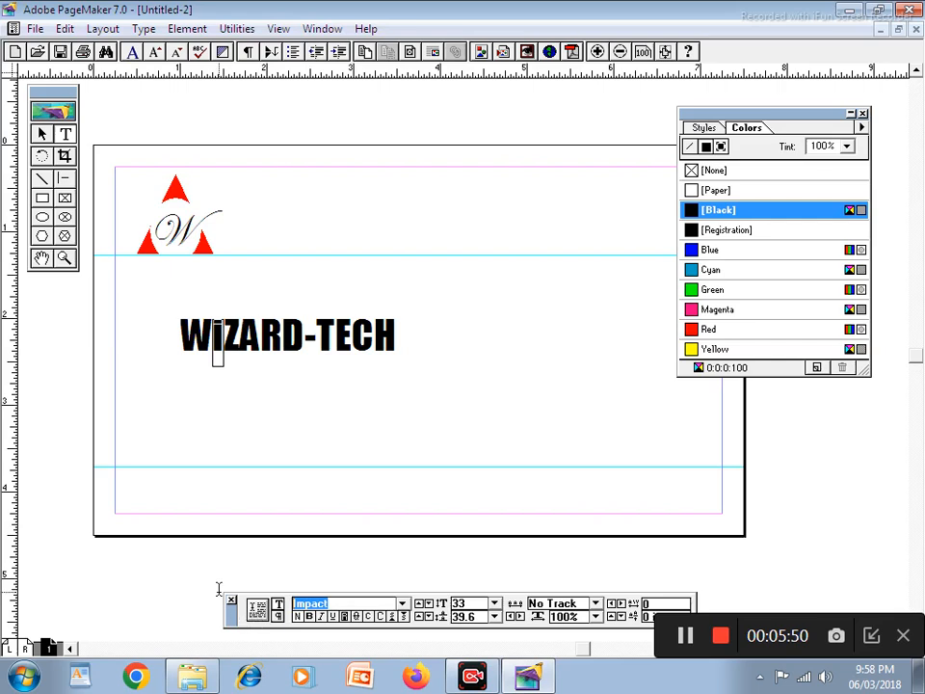
{"action": "type", "text": "BVO"}
{"action": "type", "text": "O"}
{"action": "key", "text": "BackSpace"}
{"action": "key", "text": "BackSpace"}
{"action": "key", "text": "BackSpace"}
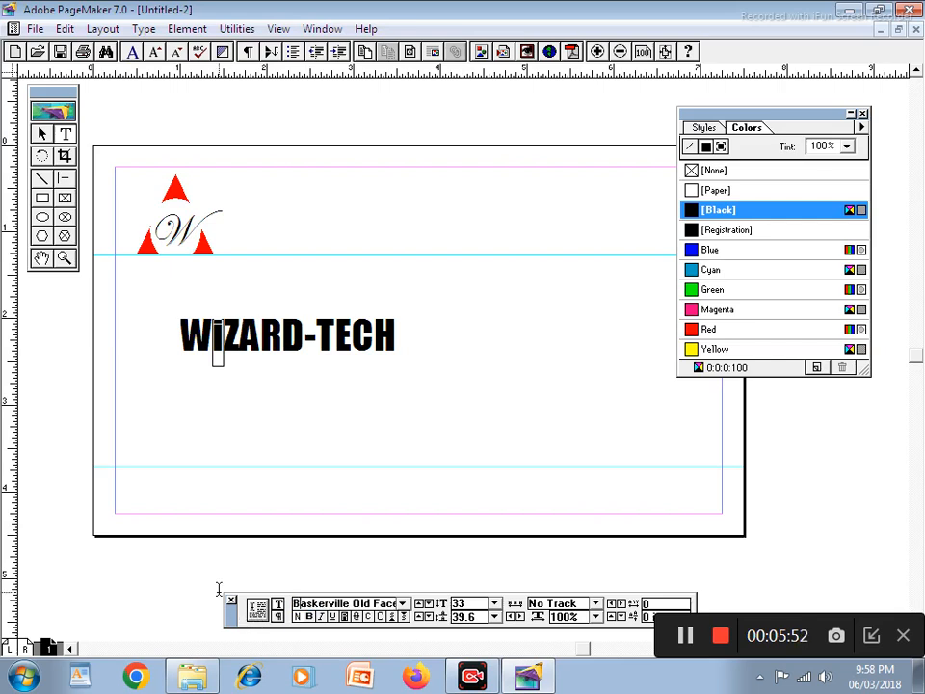
{"action": "type", "text": "ook"}
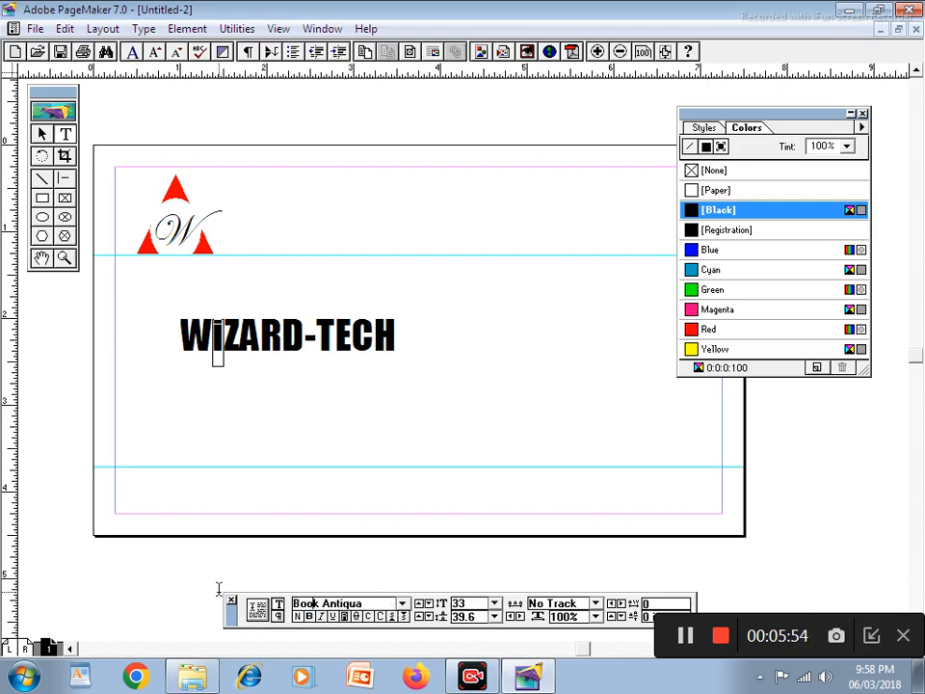
{"action": "type", "text": "man"}
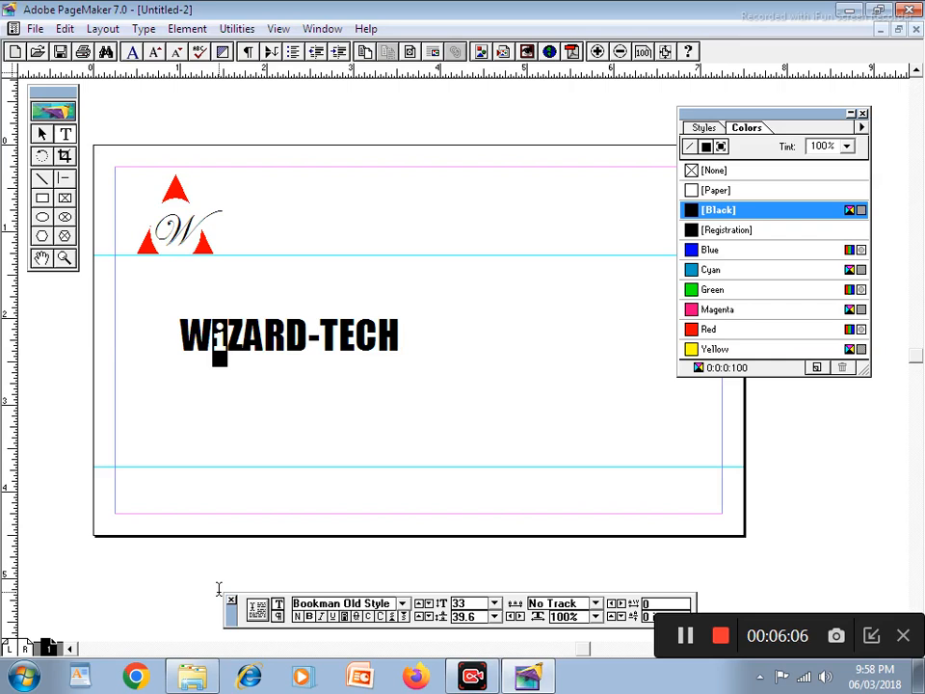
Move the WiZARD-TECH heading to the top margin beside the logo and narrow its text block to about 2.66 inches
{"action": "left_click", "coordinate": [42, 134]}
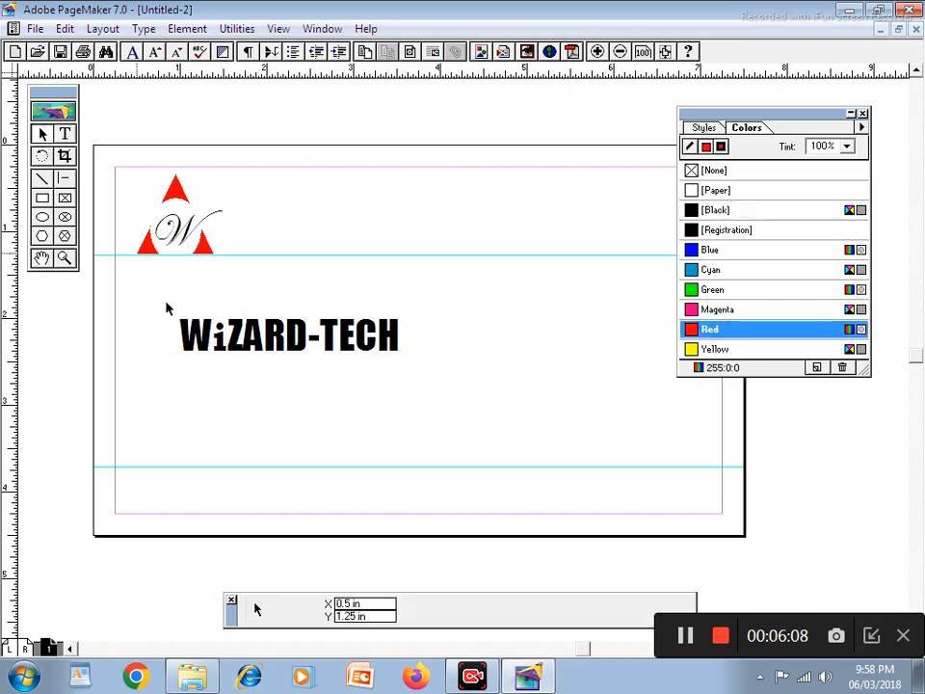
{"action": "left_click", "coordinate": [215, 333]}
{"action": "left_click_drag", "start_coordinate": [217, 338], "coordinate": [345, 183]}
{"action": "left_click_drag", "start_coordinate": [599, 220], "coordinate": [542, 218]}
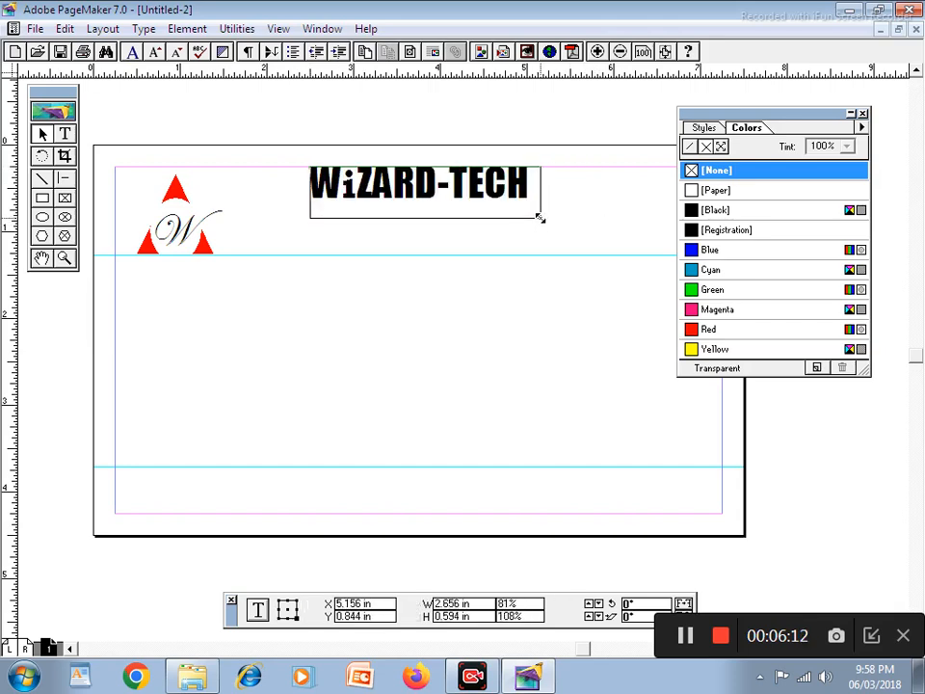
Draw a red rectangle about 2.49 by 0.32 inches under the WiZARD-TECH heading and nudge it up close to the letters
{"action": "left_click", "coordinate": [43, 198]}
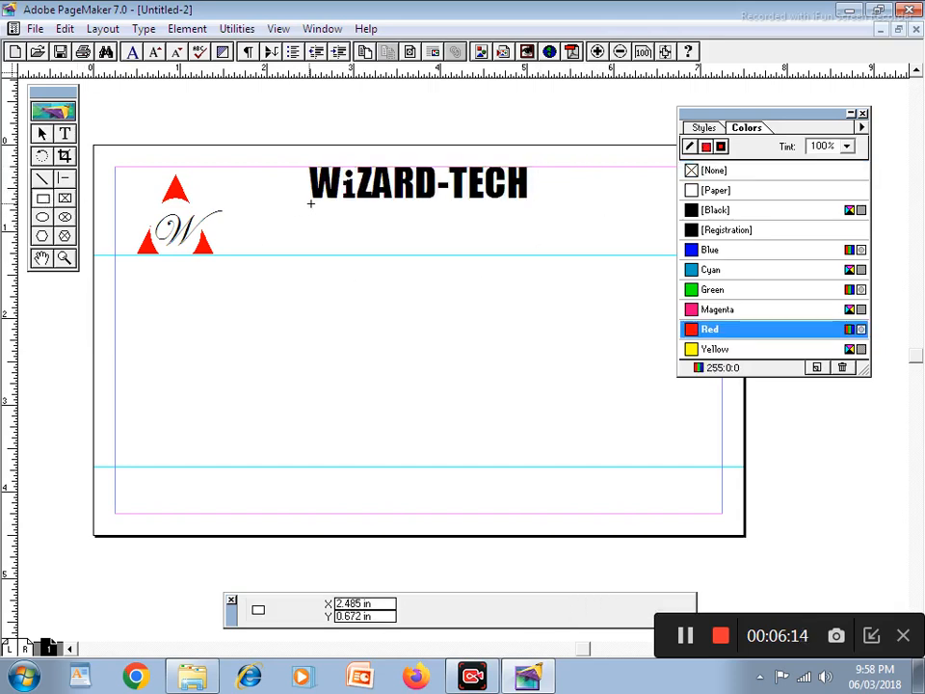
{"action": "mouse_move", "coordinate": [313, 205]}
{"action": "left_mouse_down"}
{"action": "mouse_move", "coordinate": [549, 226]}
{"action": "mouse_move", "coordinate": [525, 229]}
{"action": "left_mouse_up"}
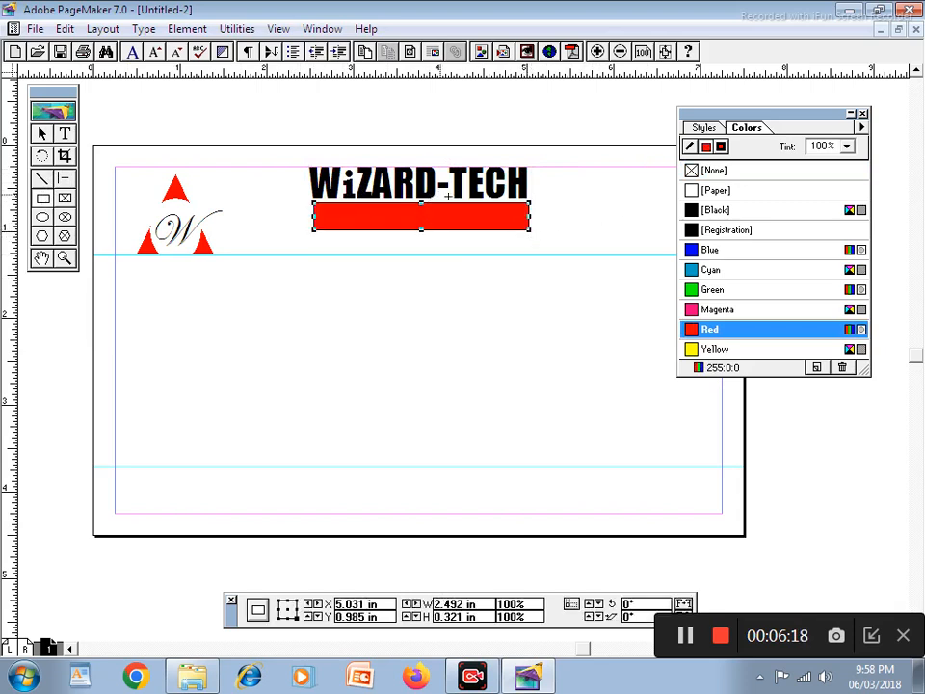
{"action": "key", "text": "Up"}
{"action": "key", "text": "Up"}
{"action": "key", "text": "Up"}
{"action": "key", "text": "Up"}
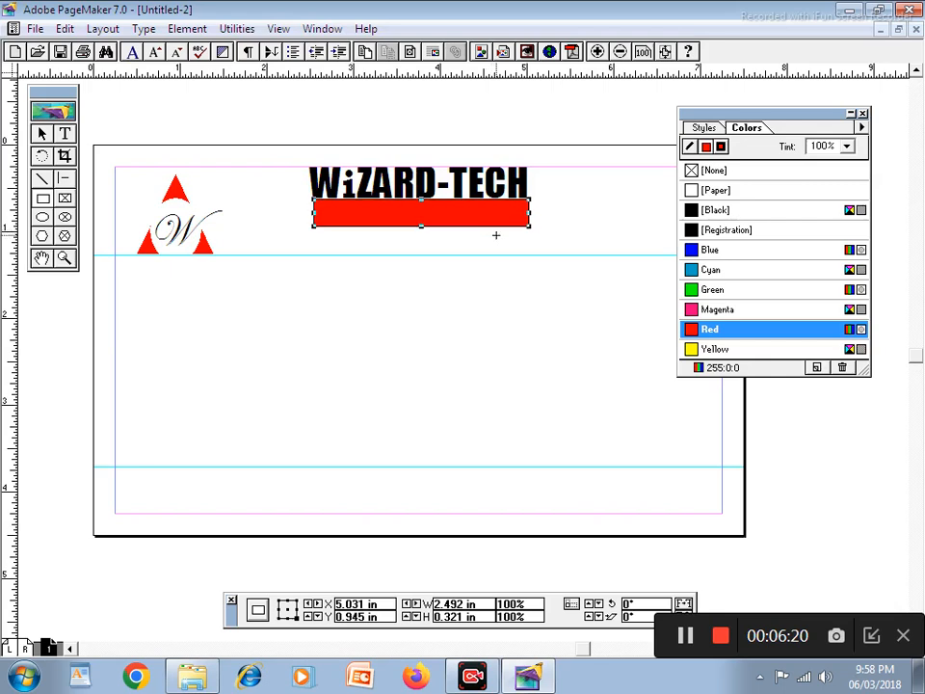
{"action": "key", "text": "Down"}
{"action": "left_click", "coordinate": [43, 136]}
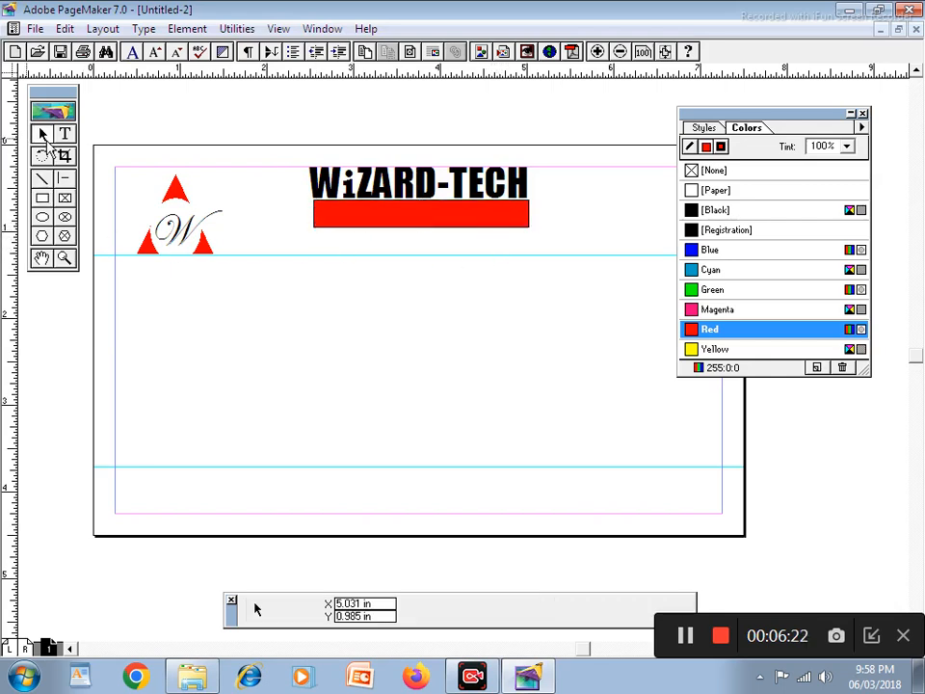
Make Paper the default shape color and write COMUTER ACADEMY as 16-point text in the blank area below the heading
{"action": "left_click", "coordinate": [46, 196]}
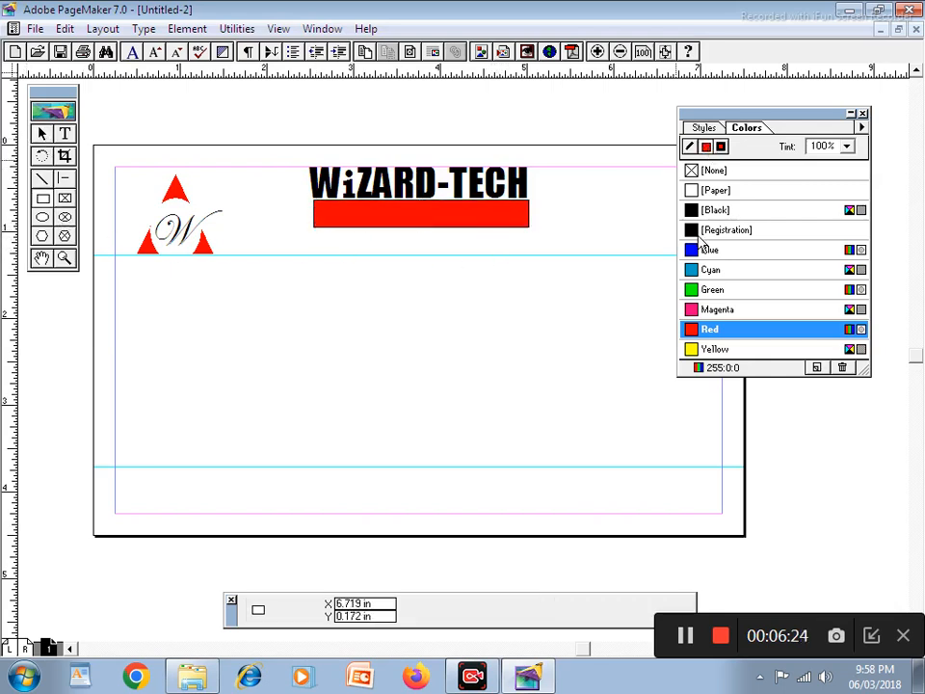
{"action": "left_click", "coordinate": [716, 190]}
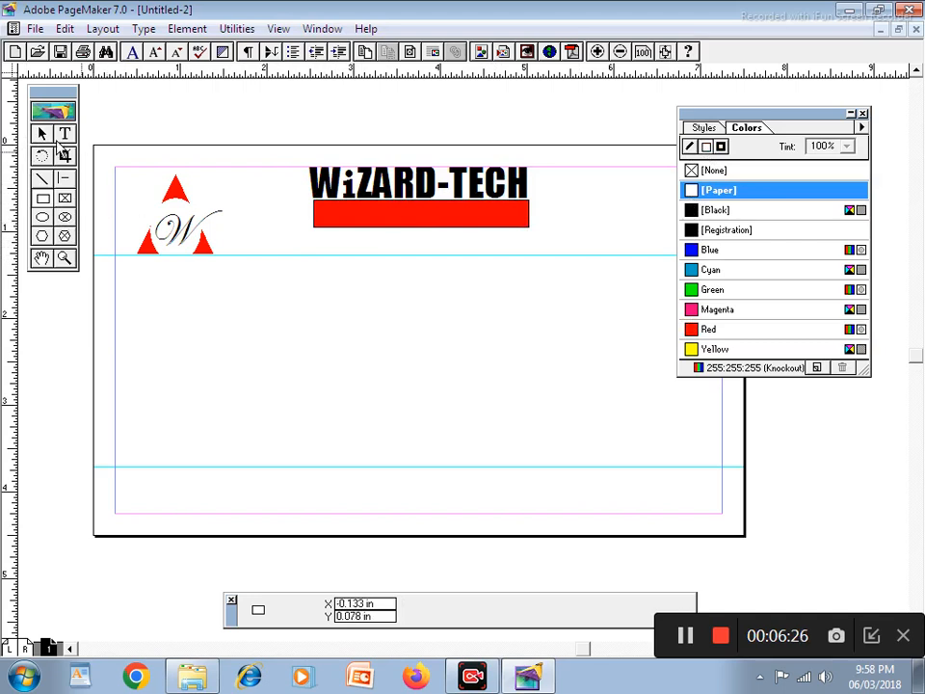
{"action": "left_click", "coordinate": [65, 136]}
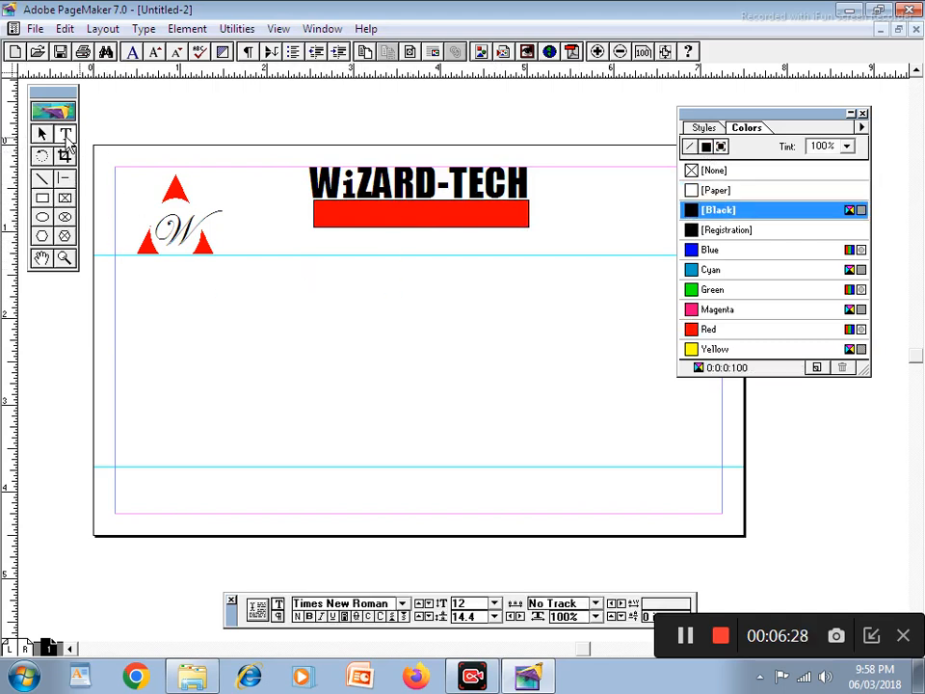
{"action": "left_click", "coordinate": [269, 299]}
{"action": "type", "text": "c"}
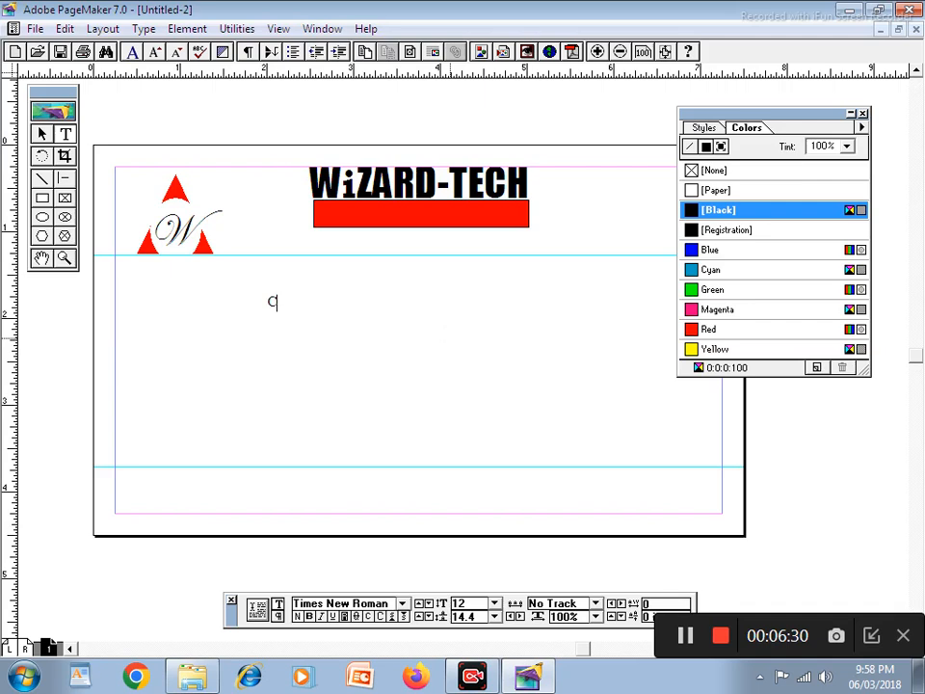
{"action": "type", "text": "OMUTER ACADEMY"}
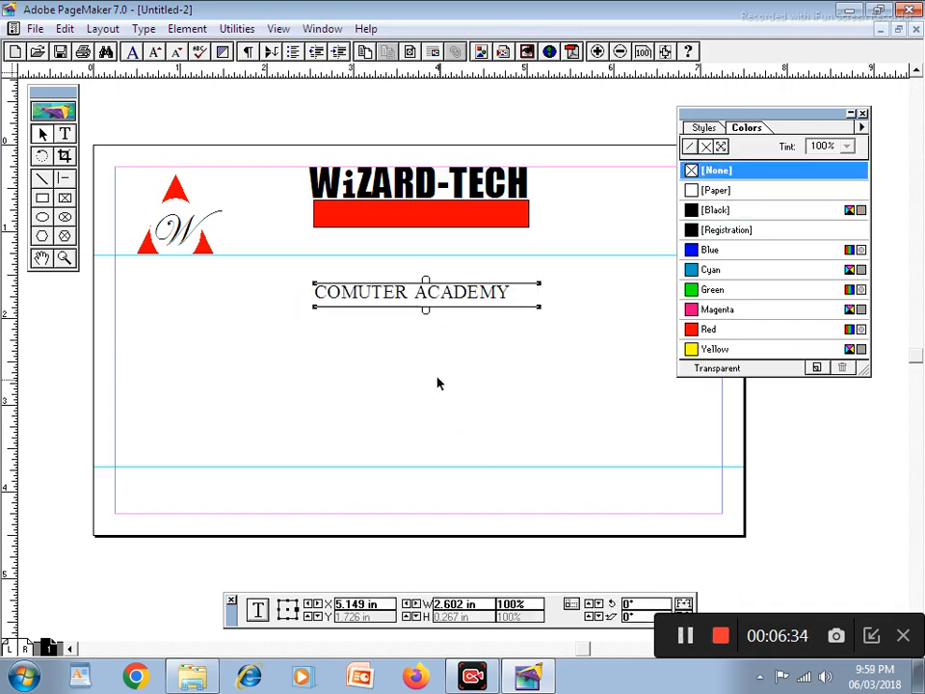
Move the COMUTER ACADEMY text onto the red bar and set it in bold Bookman Old Style
{"action": "left_click_drag", "start_coordinate": [421, 297], "coordinate": [425, 217]}
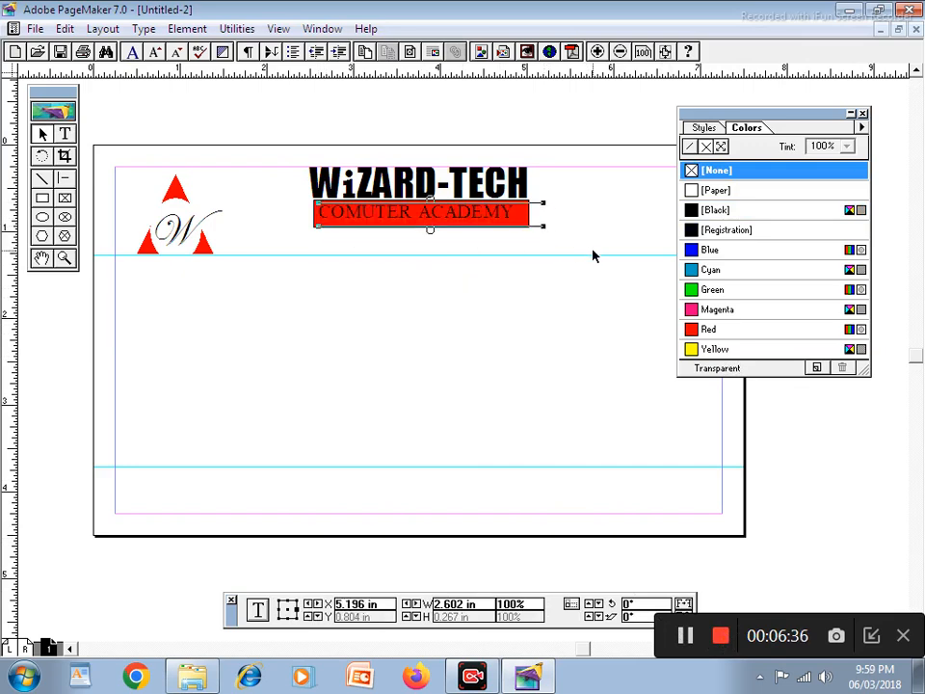
{"action": "left_click", "coordinate": [540, 226]}
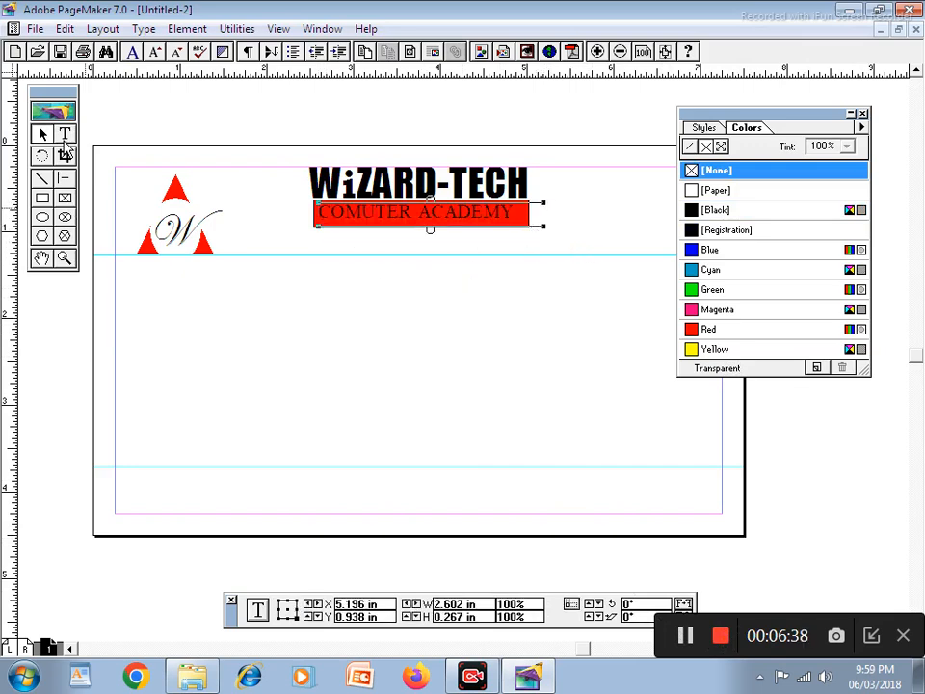
{"action": "left_click", "coordinate": [65, 137]}
{"action": "left_click", "coordinate": [342, 213]}
{"action": "key", "text": "ctrl+a"}
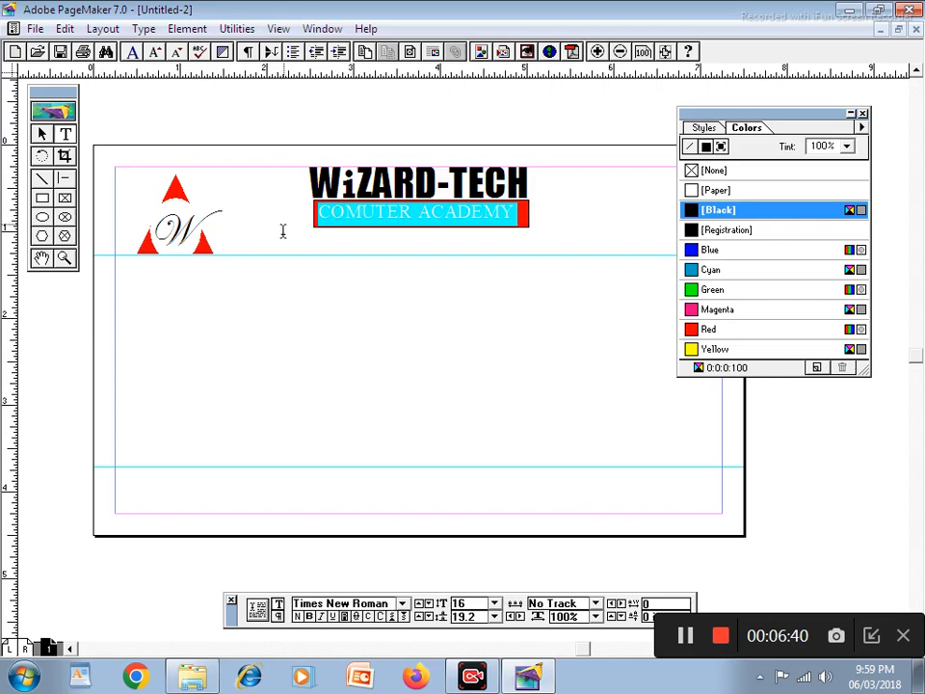
{"action": "left_click", "coordinate": [339, 604]}
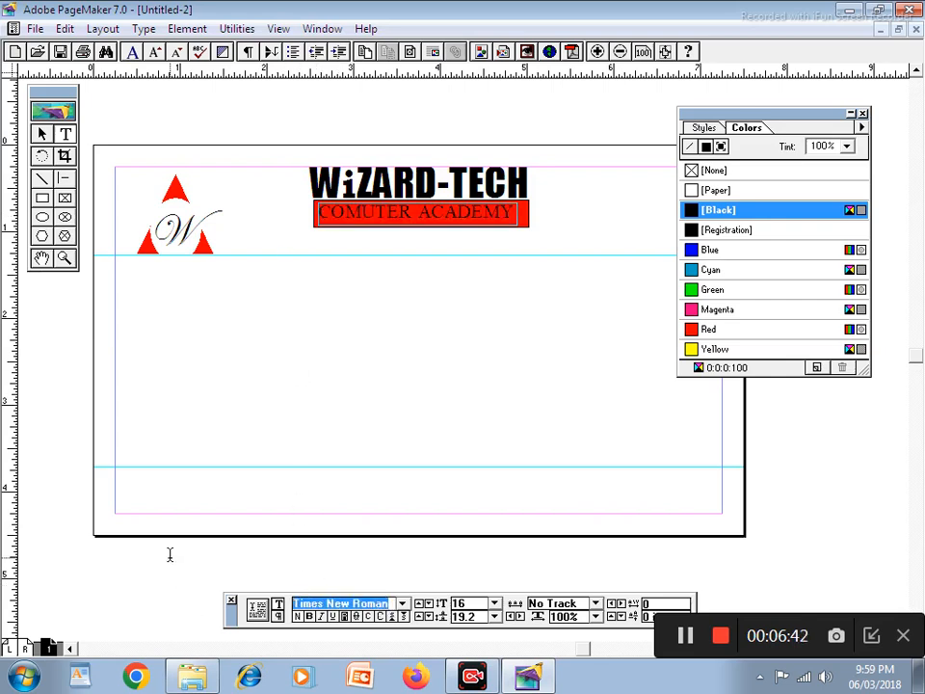
{"action": "type", "text": "Boo"}
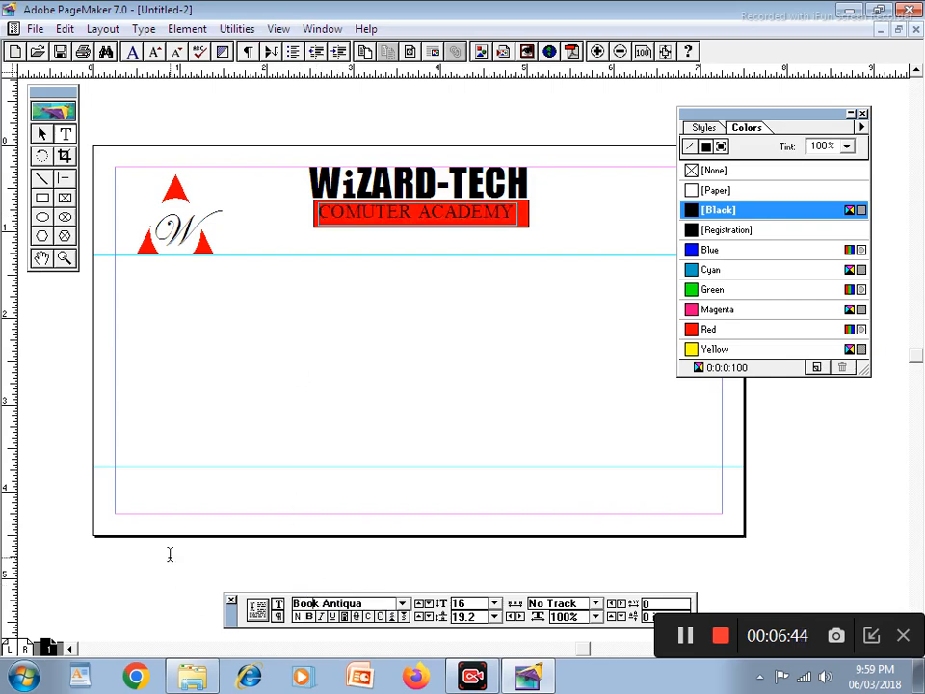
{"action": "type", "text": "M"}
{"action": "key", "text": "BackSpace"}
{"action": "type", "text": "kman"}
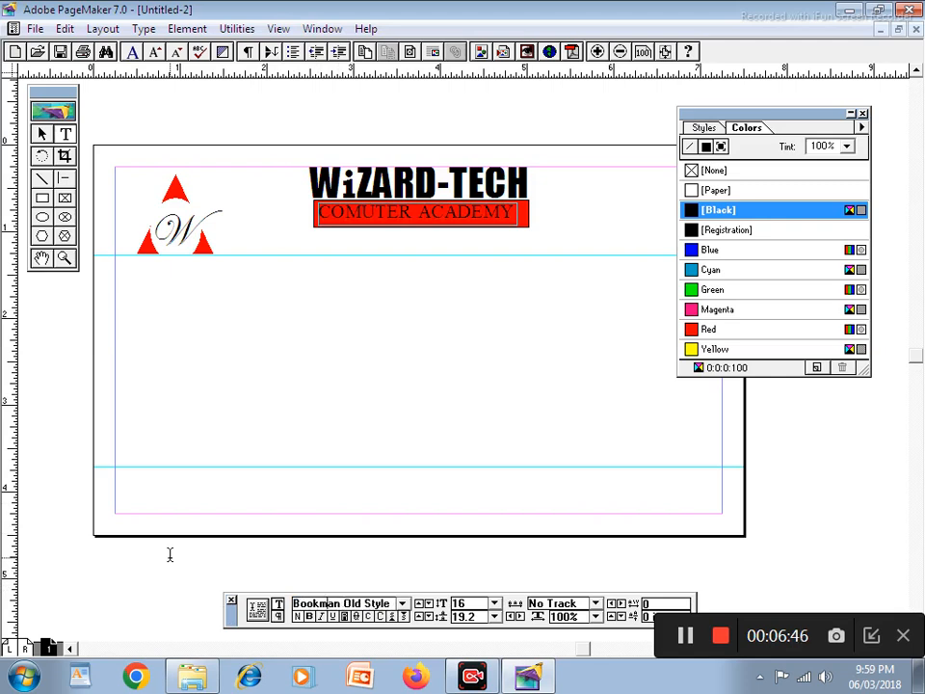
{"action": "key", "text": "Return"}
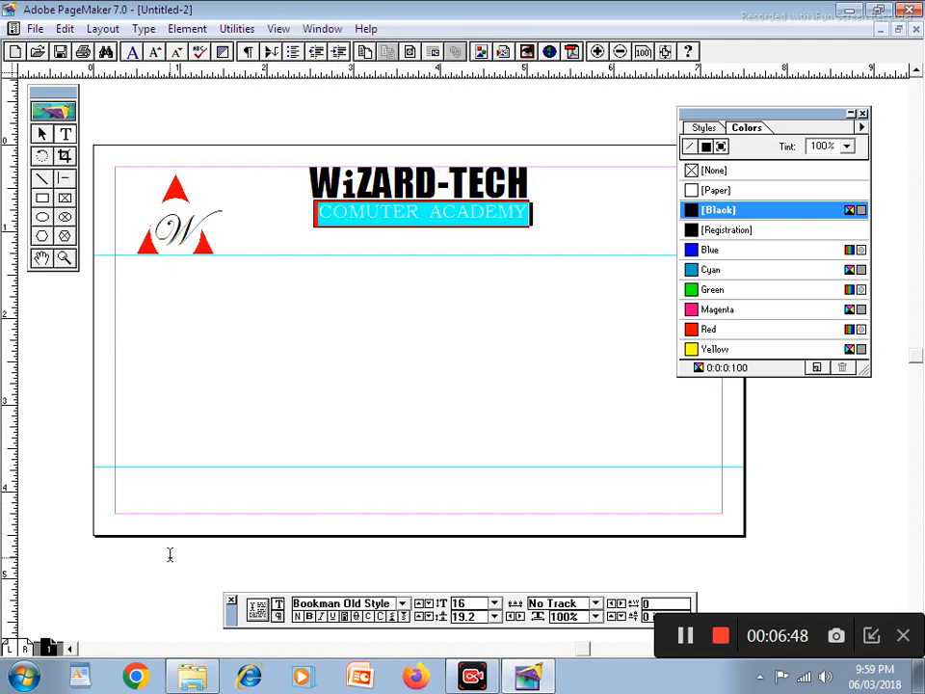
{"action": "key", "text": "ctrl+shift+b"}
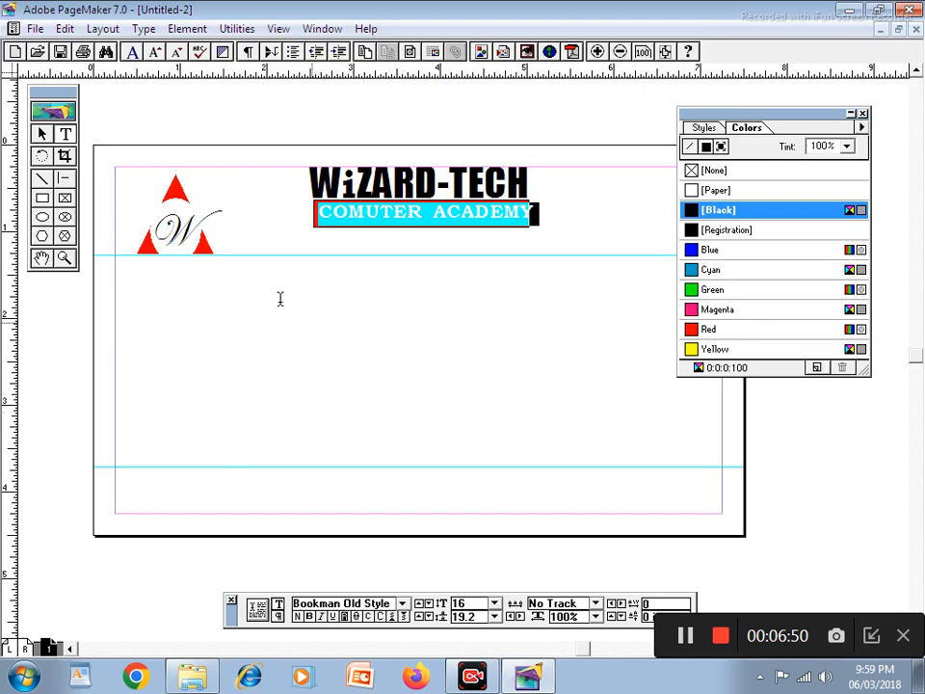
Shift the COMUTER ACADEMY text about 0.04 inches left so its letters fit within the red bar
{"action": "left_click", "coordinate": [38, 137]}
{"action": "left_click", "coordinate": [465, 210]}
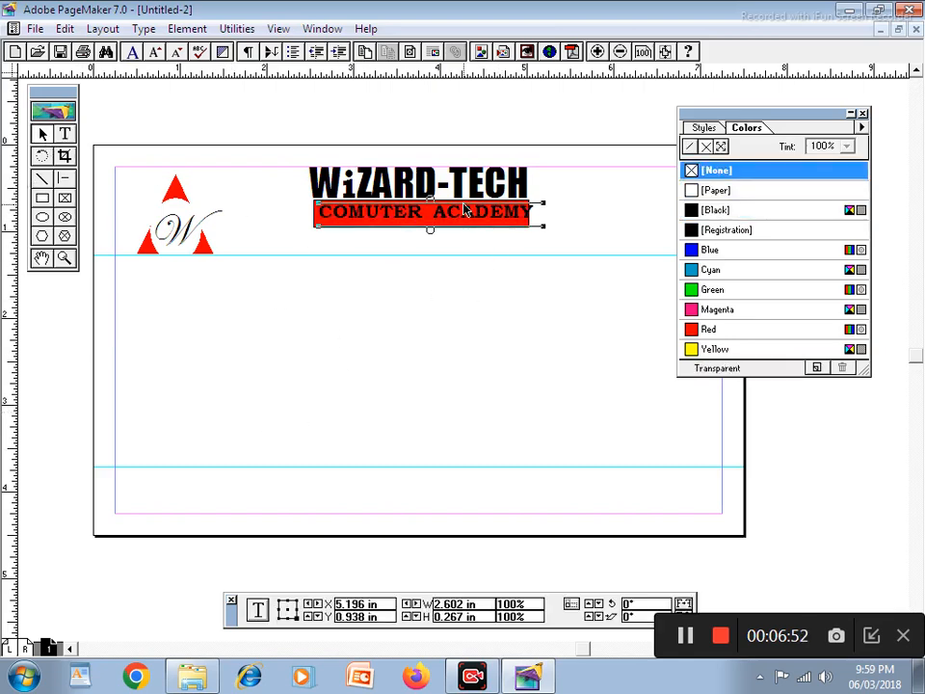
{"action": "key", "text": "ctrl+2"}
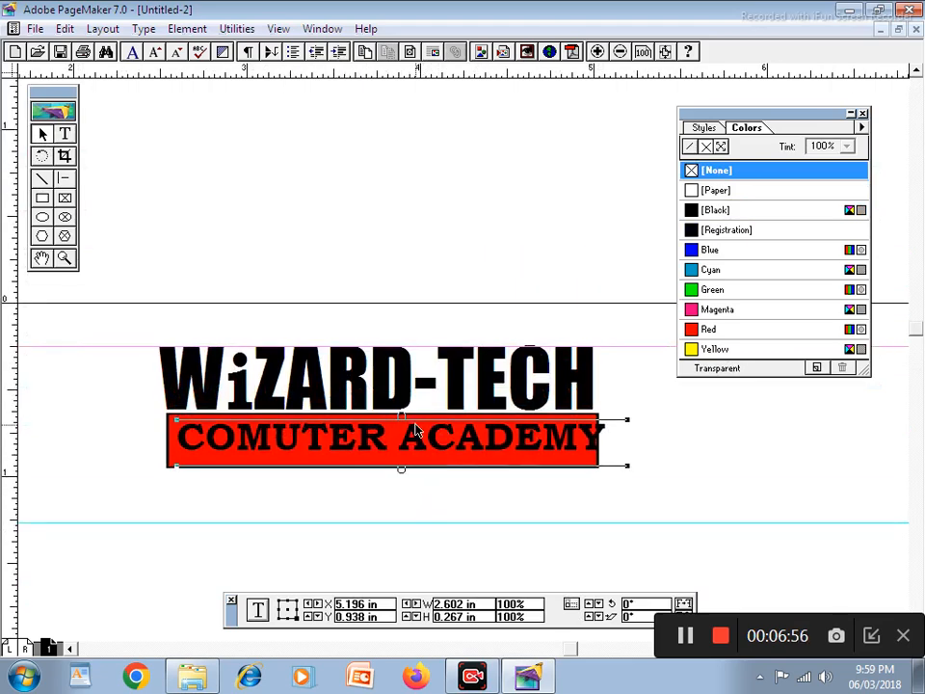
{"action": "left_click_drag", "start_coordinate": [438, 423], "coordinate": [430, 423]}
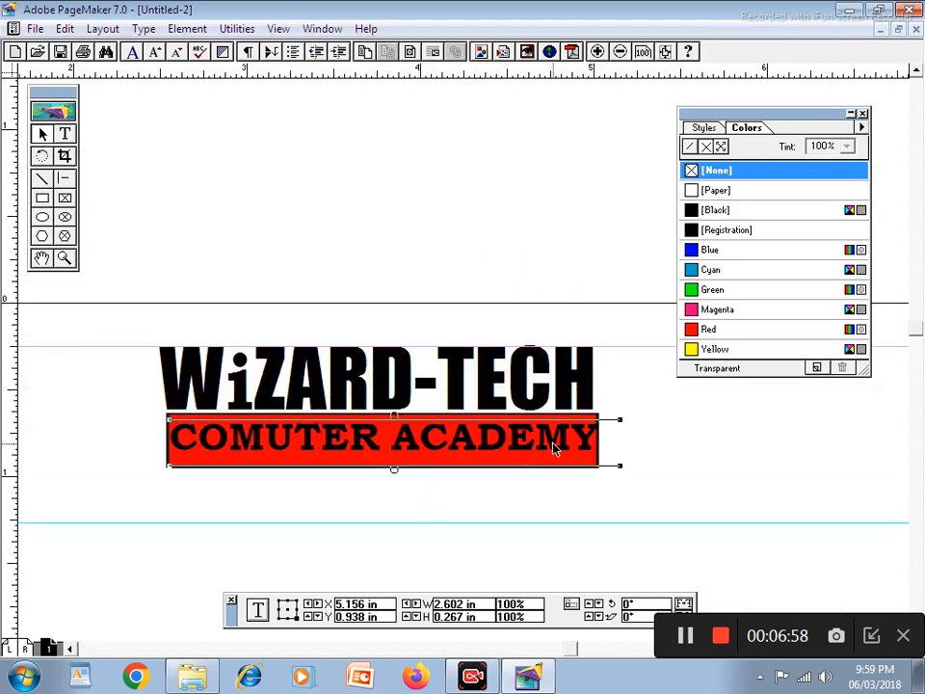
Reduce the COMUTER ACADEMY text to 15 points and align it to the right of its text block
{"action": "left_click", "coordinate": [64, 134]}
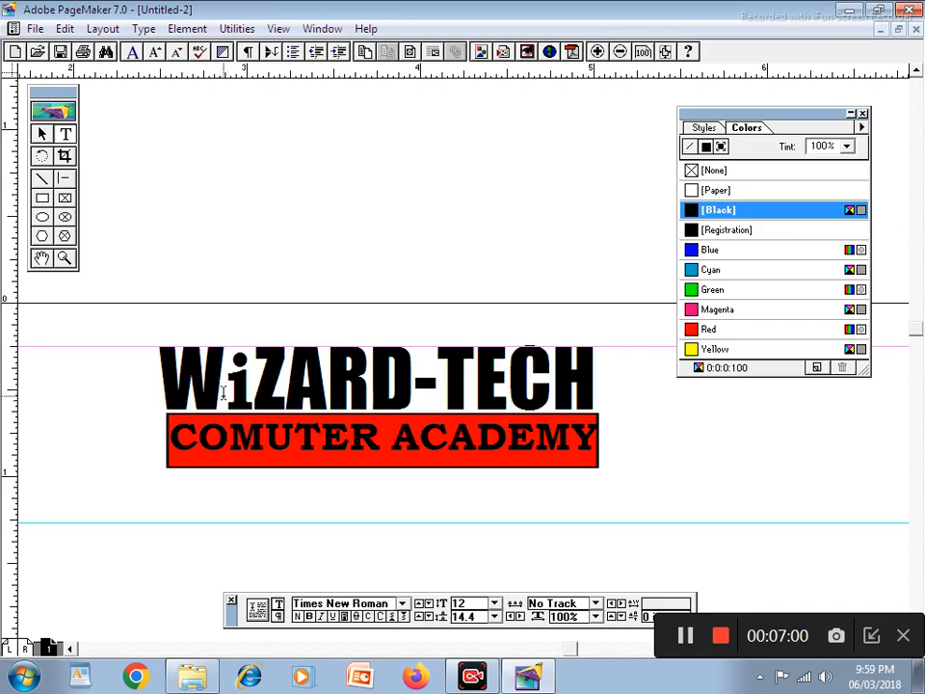
{"action": "left_click", "coordinate": [229, 434]}
{"action": "triple_click", "coordinate": [375, 426]}
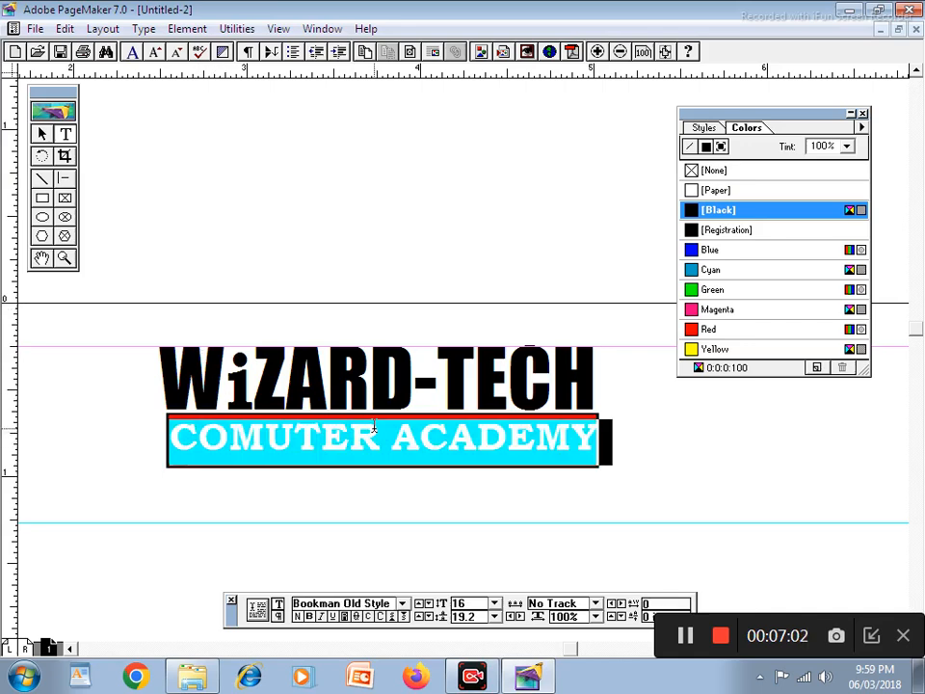
{"action": "key", "text": "ctrl+shift+comma"}
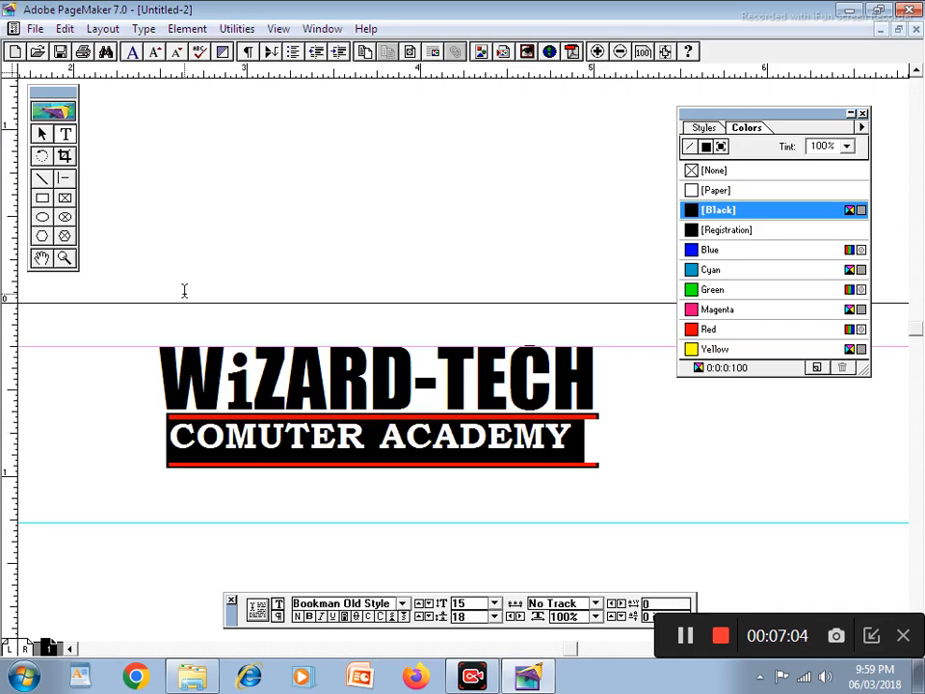
{"action": "key", "text": "ctrl+shift+r"}
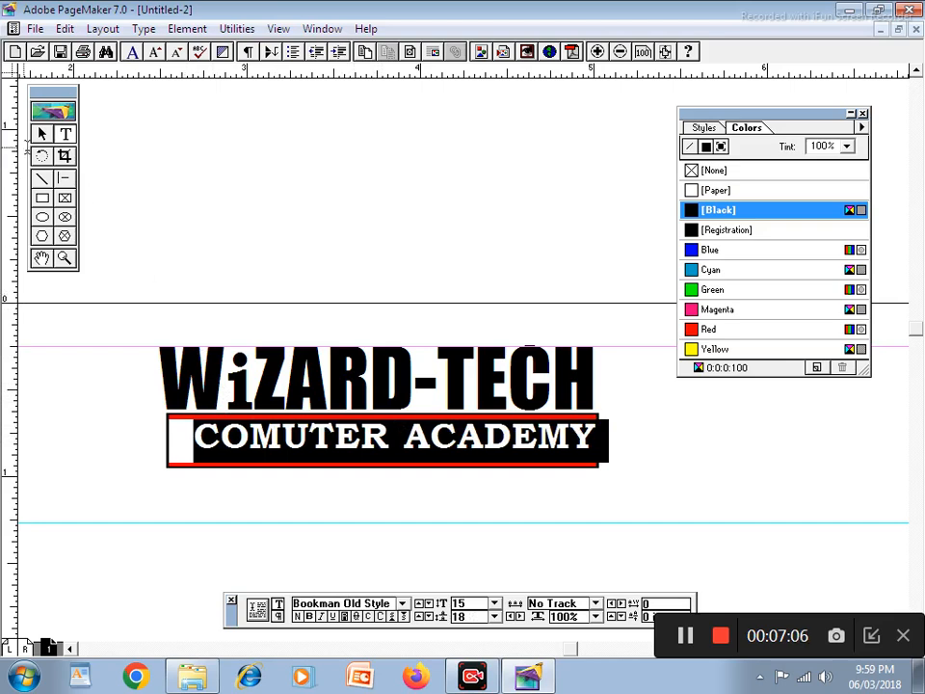
Narrow the COMUTER ACADEMY text block to about 2.46 inches and nudge it up slightly within the red bar
{"action": "left_click", "coordinate": [40, 132]}
{"action": "left_click", "coordinate": [388, 445]}
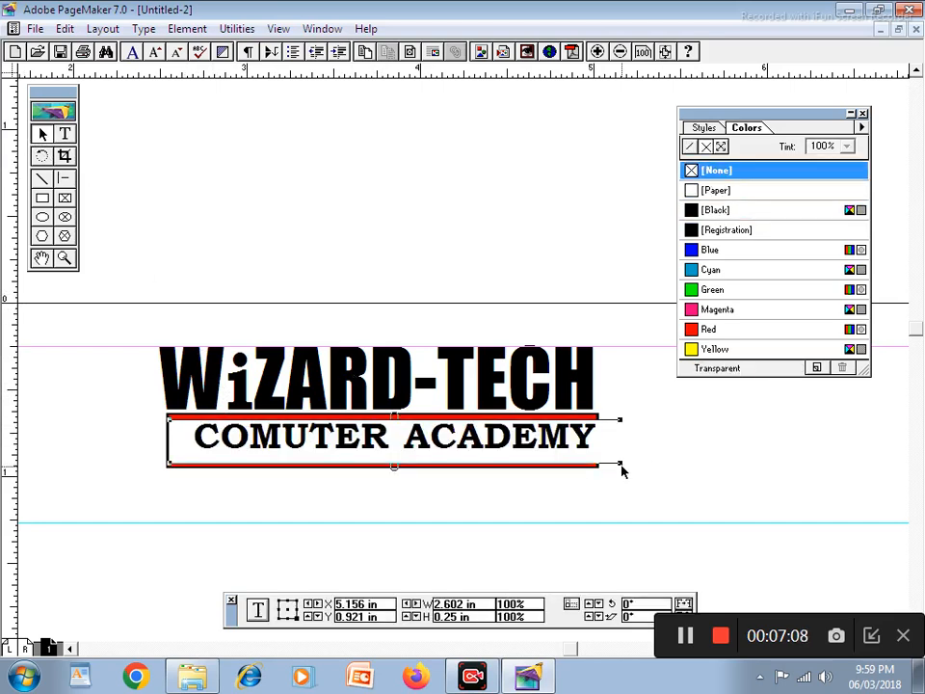
{"action": "left_click_drag", "start_coordinate": [621, 470], "coordinate": [599, 464]}
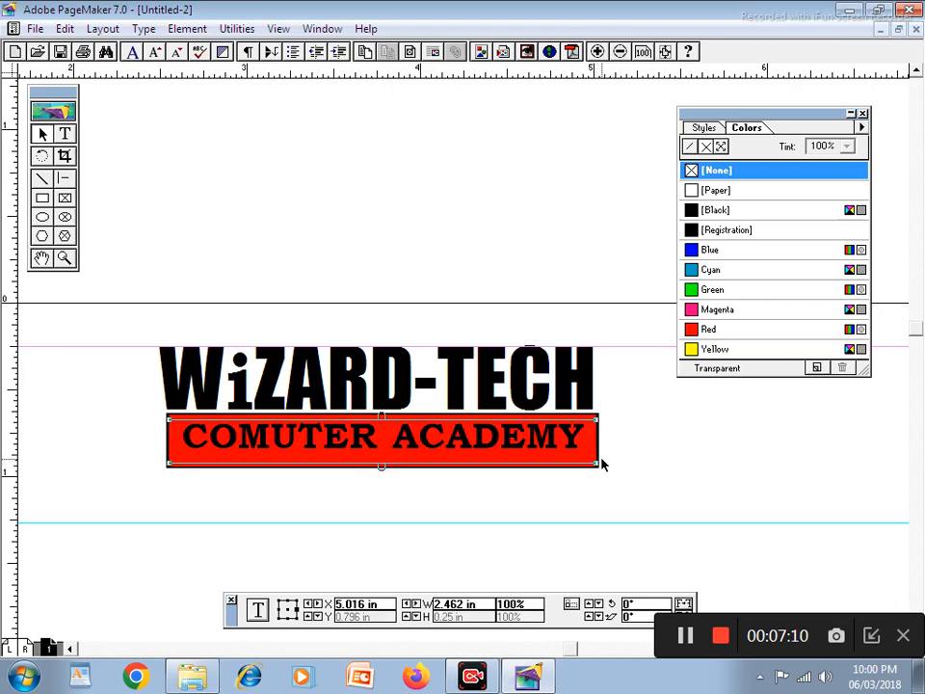
{"action": "left_click", "coordinate": [701, 474]}
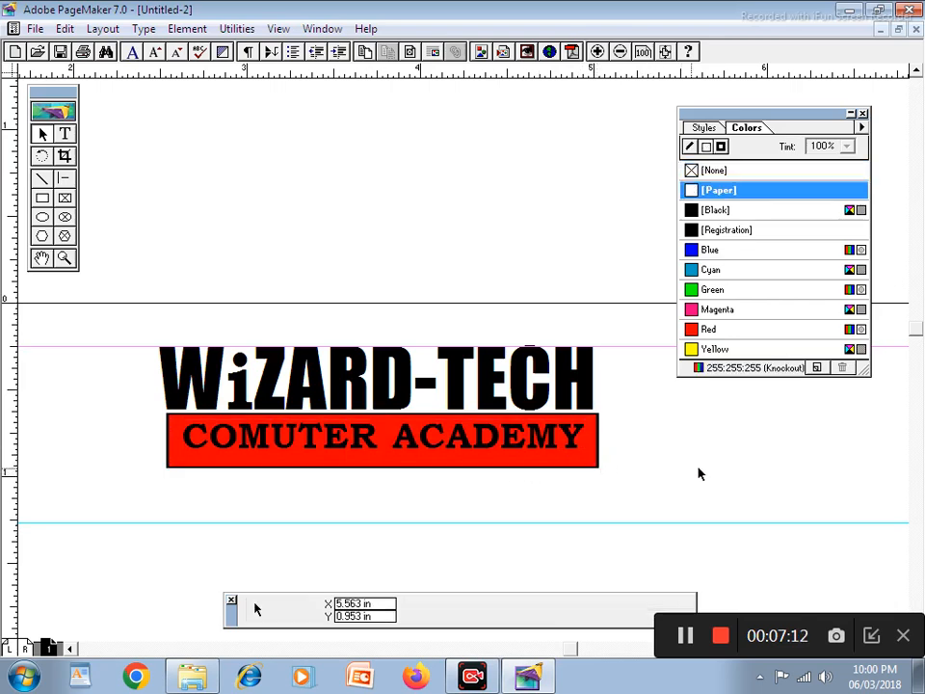
{"action": "left_click", "coordinate": [425, 448]}
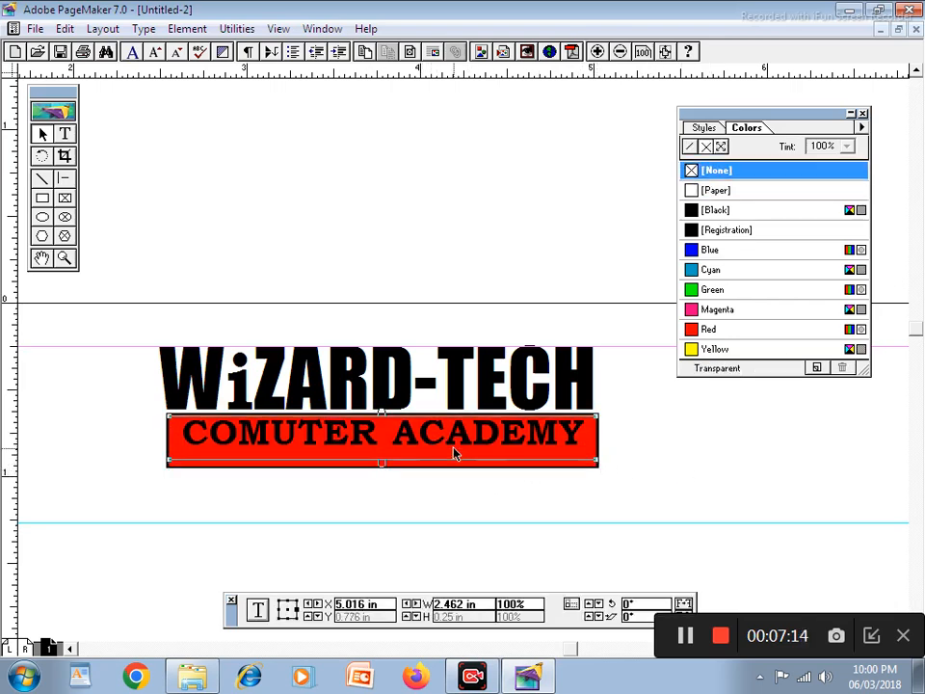
{"action": "left_click", "coordinate": [400, 481]}
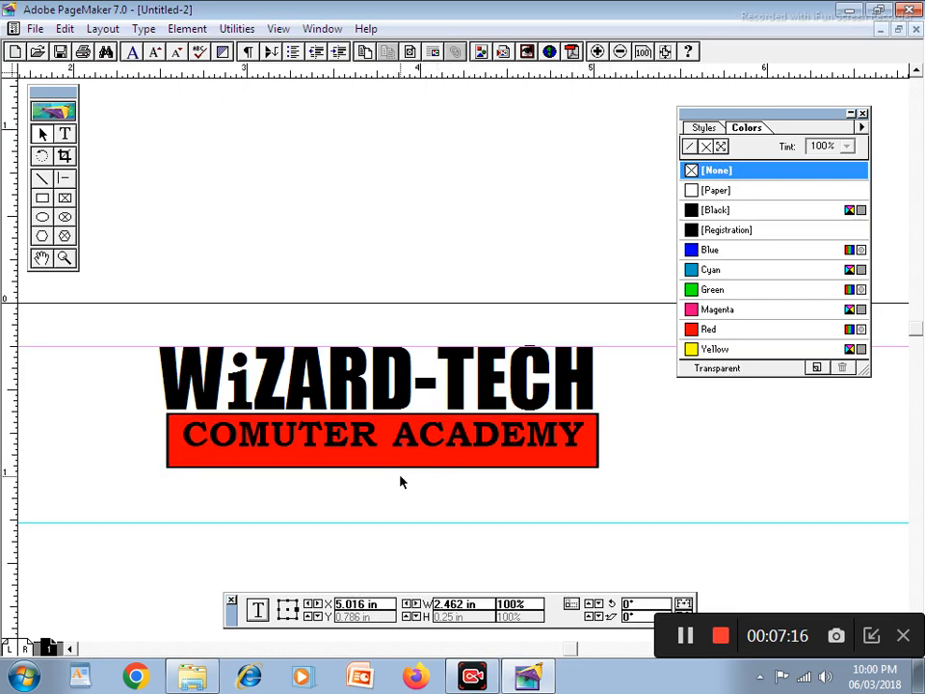
Shorten the red bar from its lower edge so it fits closely around the COMUTER ACADEMY text
{"action": "left_click", "coordinate": [411, 465]}
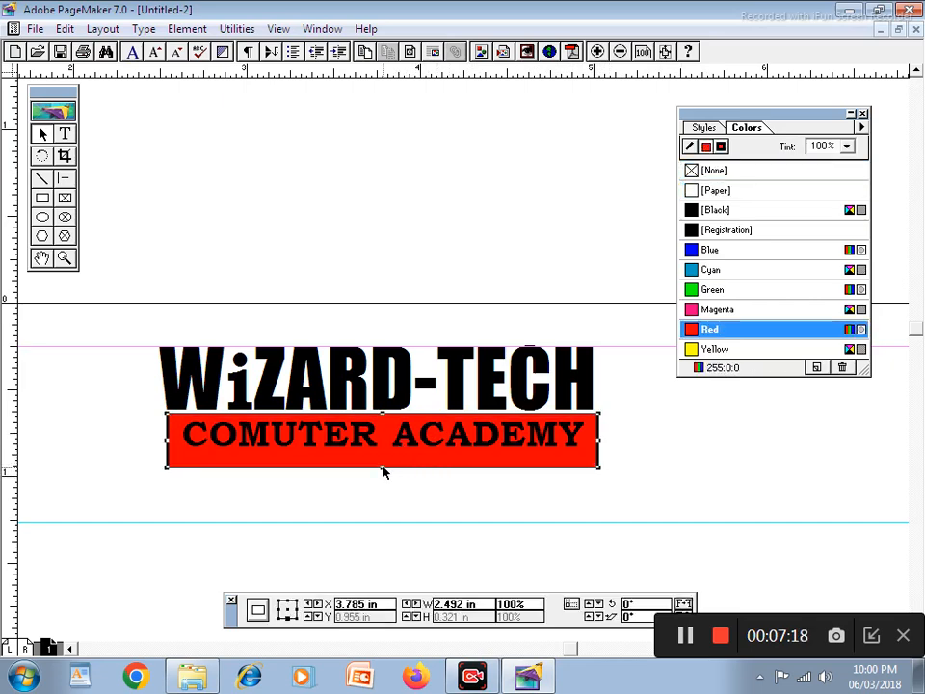
{"action": "left_click_drag", "start_coordinate": [385, 469], "coordinate": [389, 459]}
{"action": "left_click", "coordinate": [417, 488]}
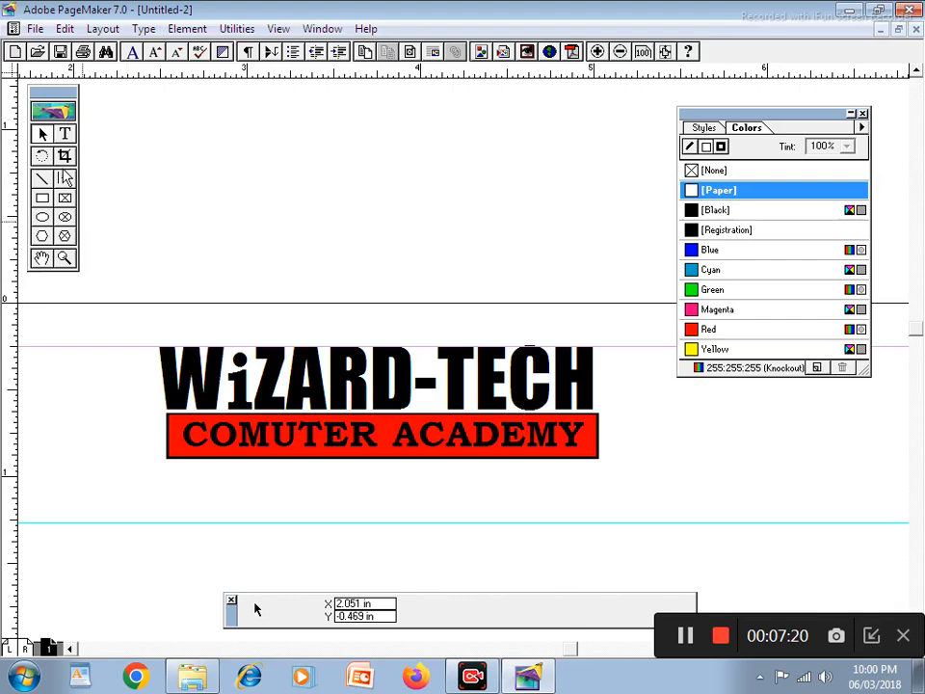
Color the COMUTER ACADEMY text with Paper and refresh the page display
{"action": "left_click", "coordinate": [65, 134]}
{"action": "left_click", "coordinate": [409, 435]}
{"action": "key", "text": "ctrl+a"}
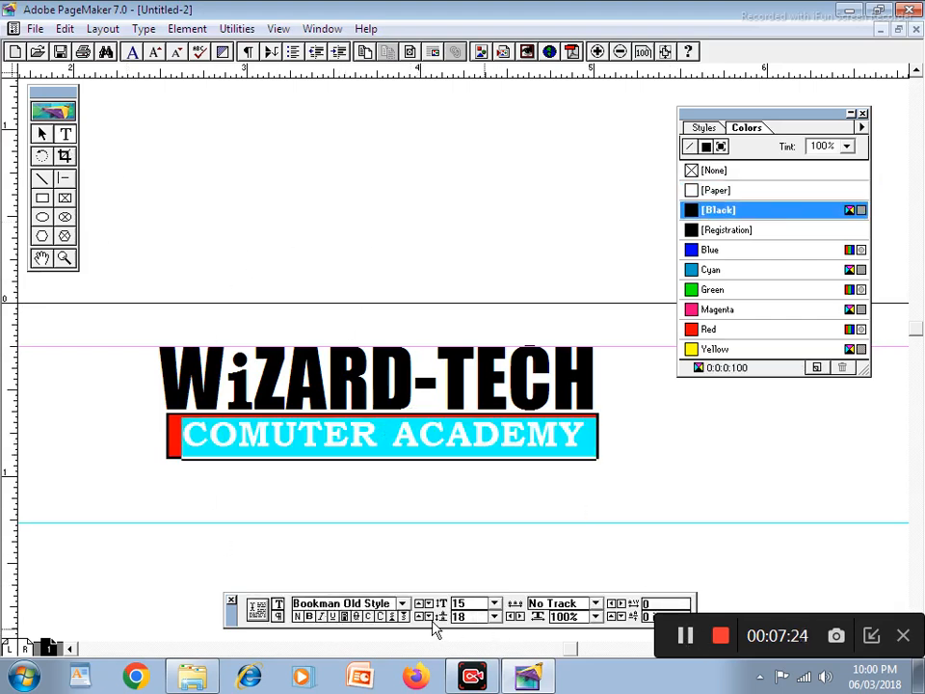
{"action": "left_click", "coordinate": [718, 189]}
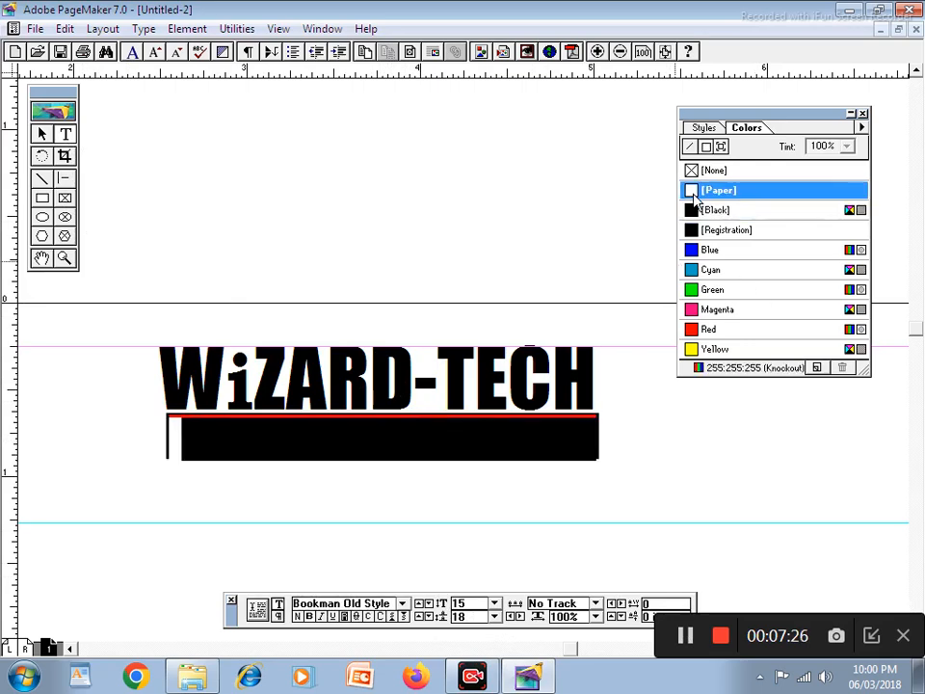
{"action": "left_click", "coordinate": [40, 137]}
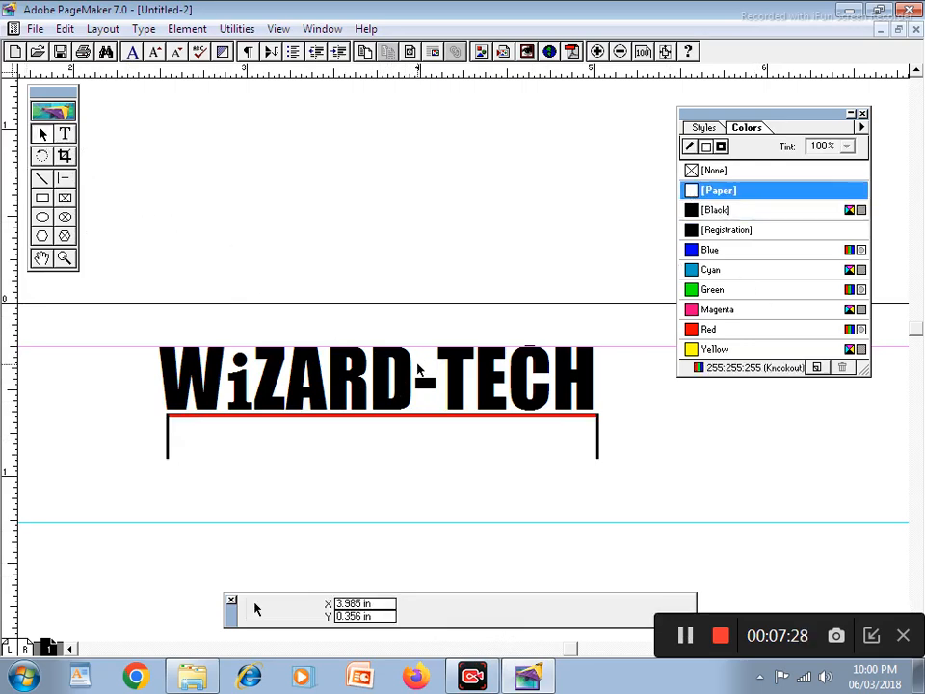
{"action": "key", "text": "ctrl+4"}
{"action": "key", "text": "ctrl+2"}
{"action": "key", "text": "ctrl+1"}
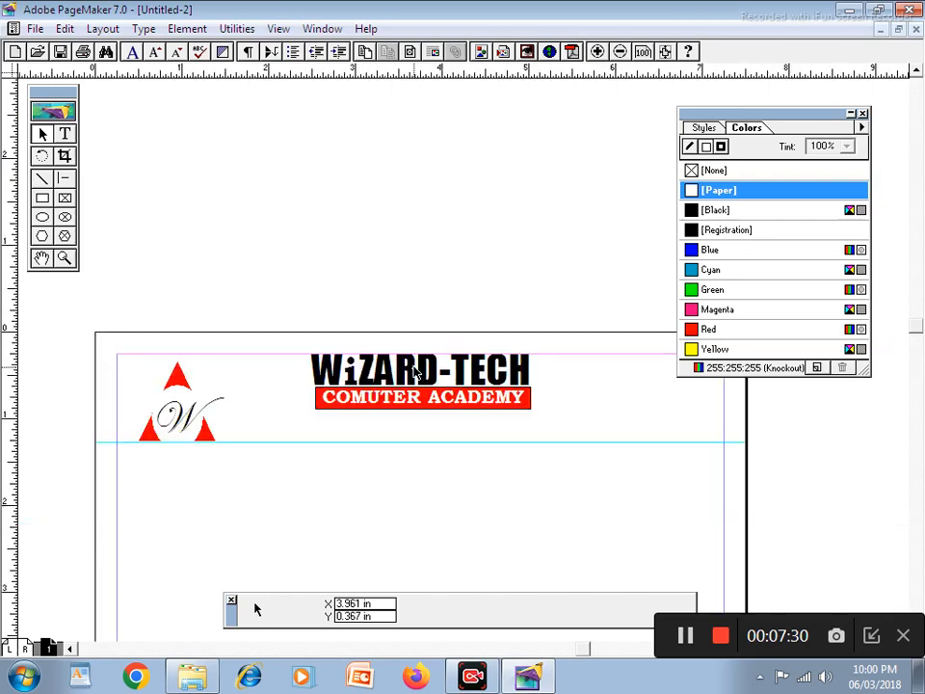
Draw a Paper-filled rectangle about 2.5 by 0.21 inches just below the red COMUTER ACADEMY bar
{"action": "key", "text": "ctrl+2"}
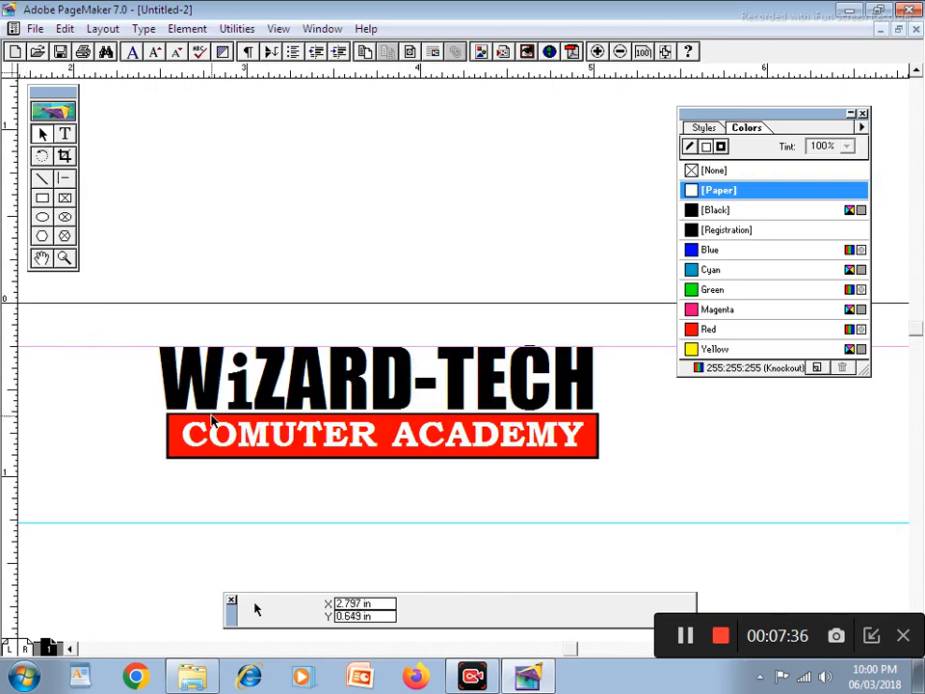
{"action": "left_click", "coordinate": [65, 135]}
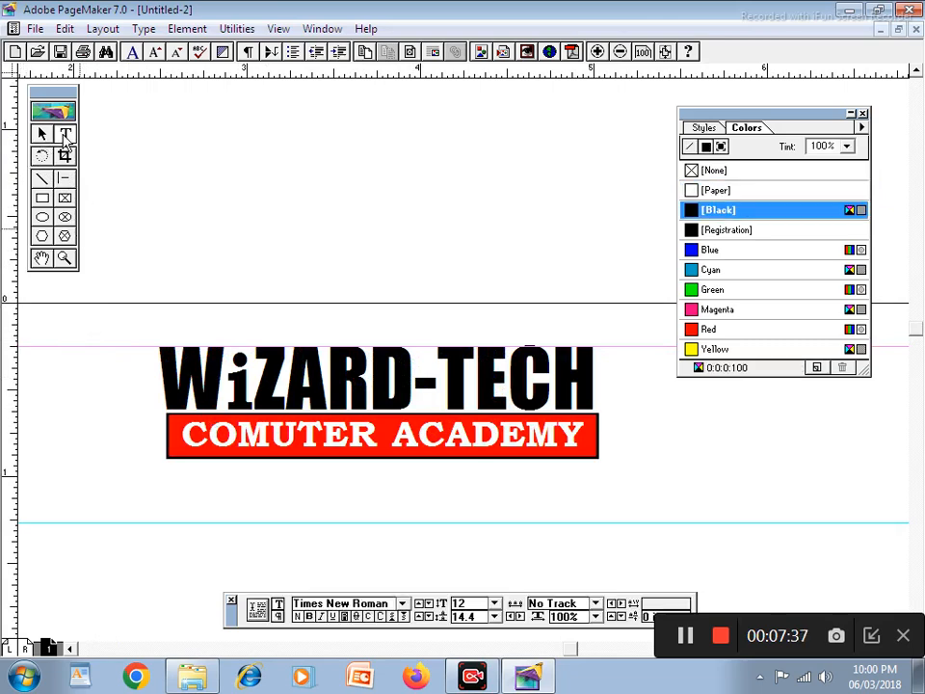
{"action": "left_click", "coordinate": [43, 199]}
{"action": "left_click_drag", "start_coordinate": [168, 464], "coordinate": [600, 502]}
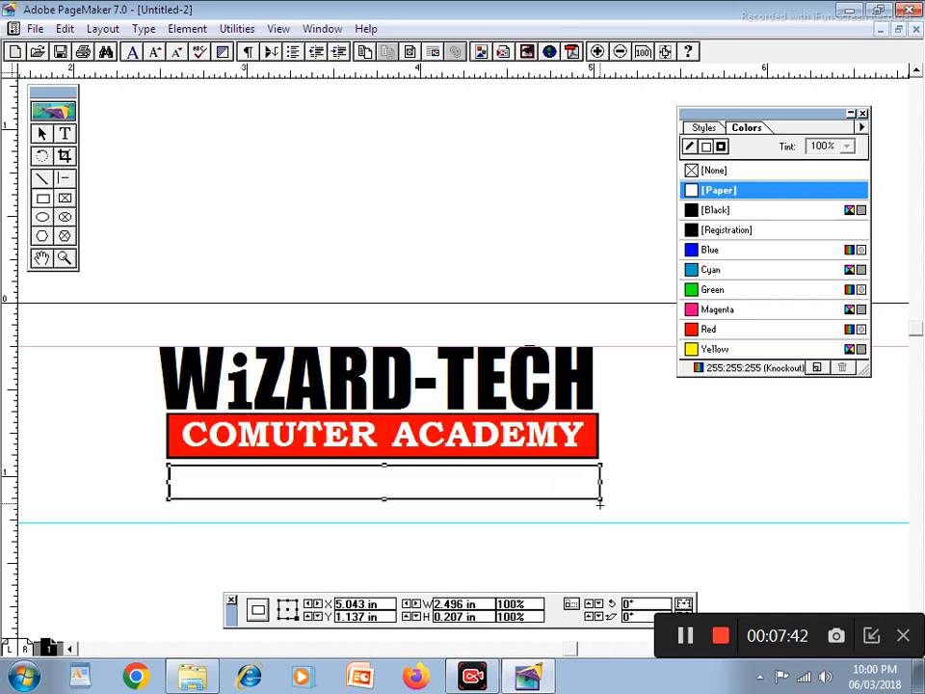
{"action": "left_click", "coordinate": [49, 130]}
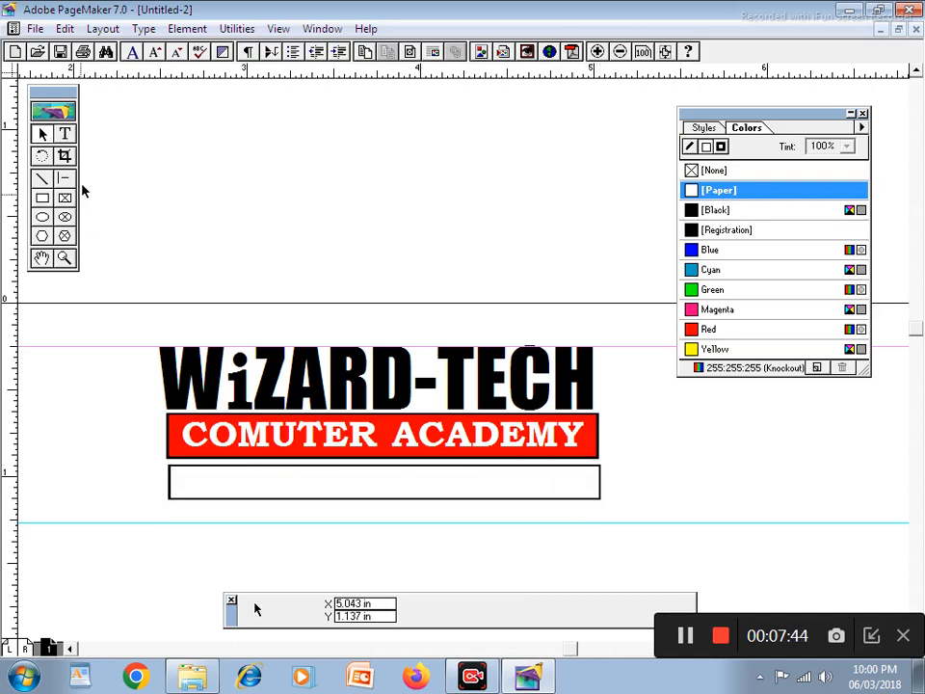
Recolor the empty rectangle below the COMUTER ACADEMY bar, trying Red, Magenta and Green before settling on Blue
{"action": "left_click", "coordinate": [261, 468]}
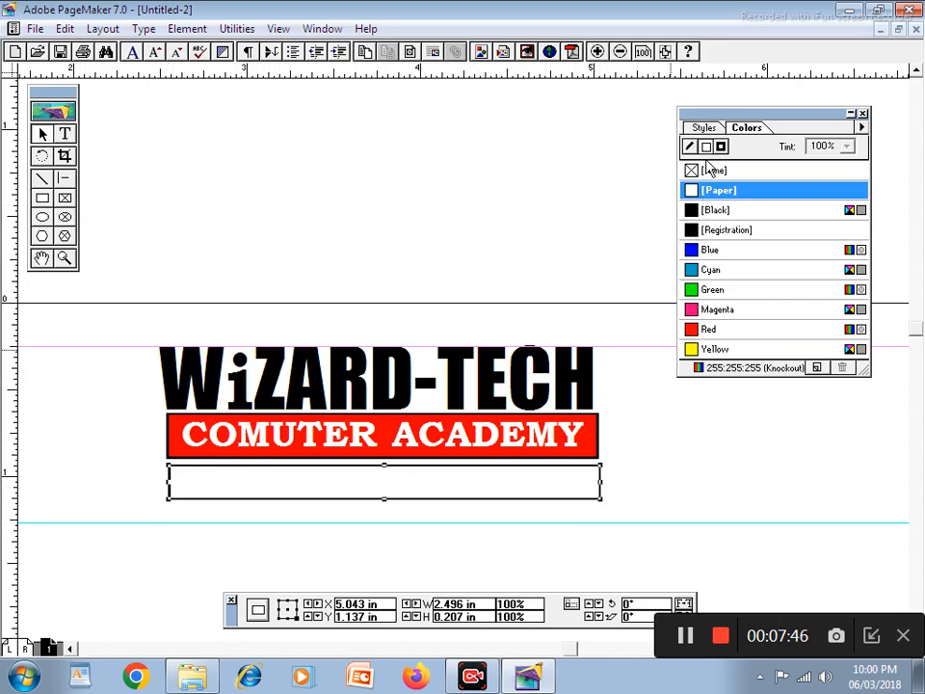
{"action": "left_click", "coordinate": [696, 330]}
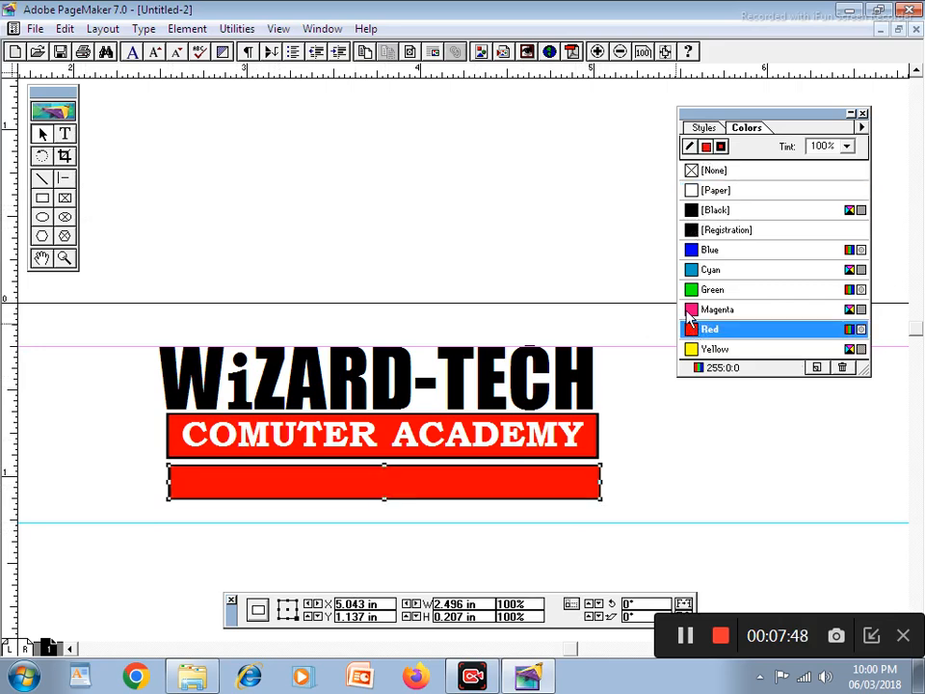
{"action": "left_click", "coordinate": [691, 311]}
{"action": "left_click", "coordinate": [694, 289]}
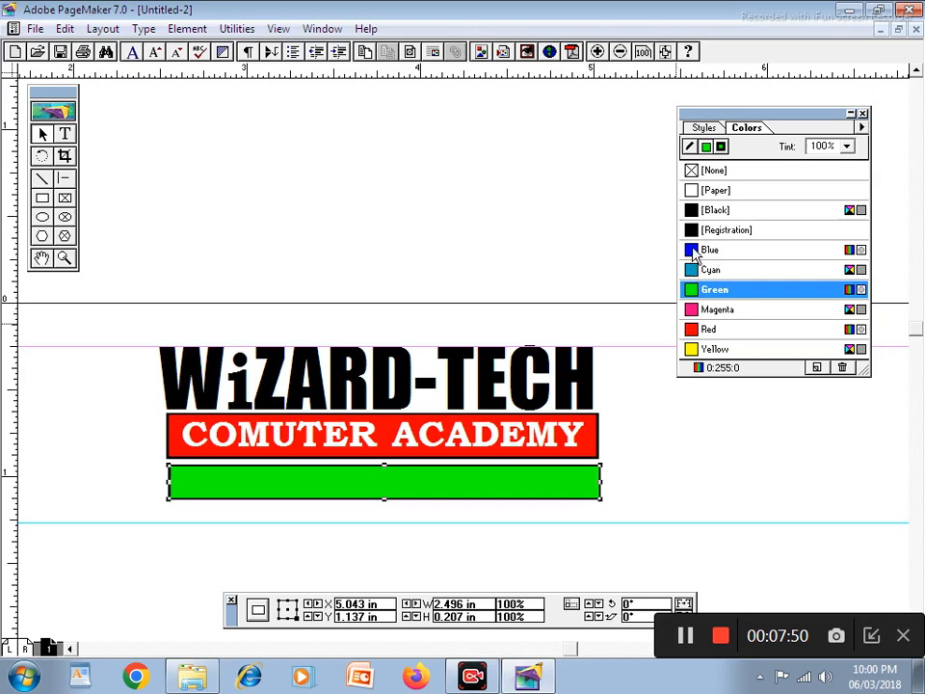
{"action": "left_click", "coordinate": [694, 250]}
Add a text block above the page reading "An ISO 9001:2015 Certified Company"
{"action": "left_click", "coordinate": [64, 134]}
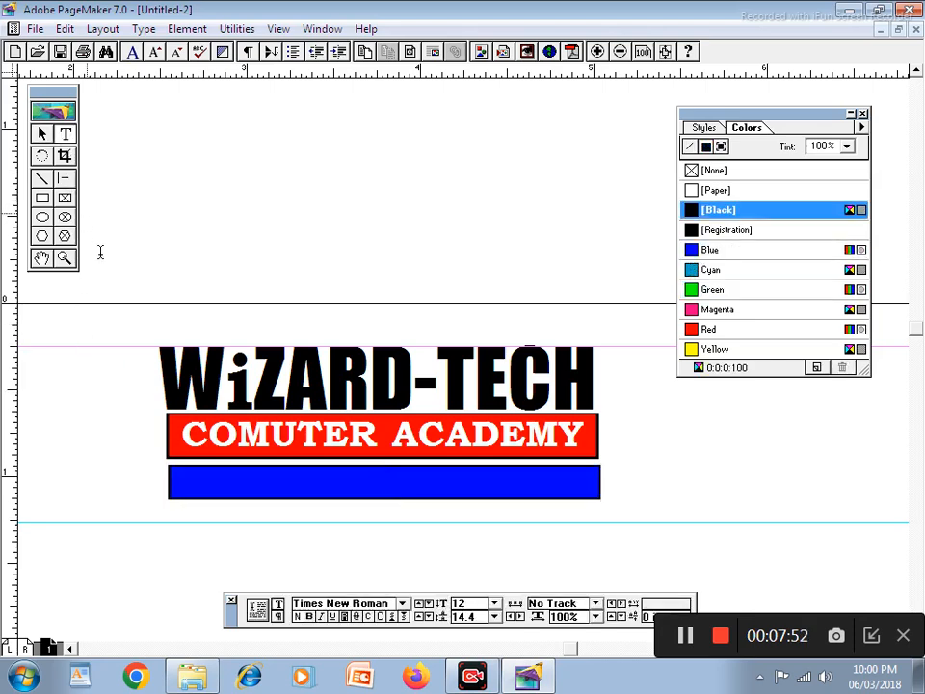
{"action": "left_click_drag", "start_coordinate": [203, 177], "coordinate": [509, 235]}
{"action": "type", "text": "A="}
{"action": "key", "text": "BackSpace"}
{"action": "key", "text": "BackSpace"}
{"action": "type", "text": "a"}
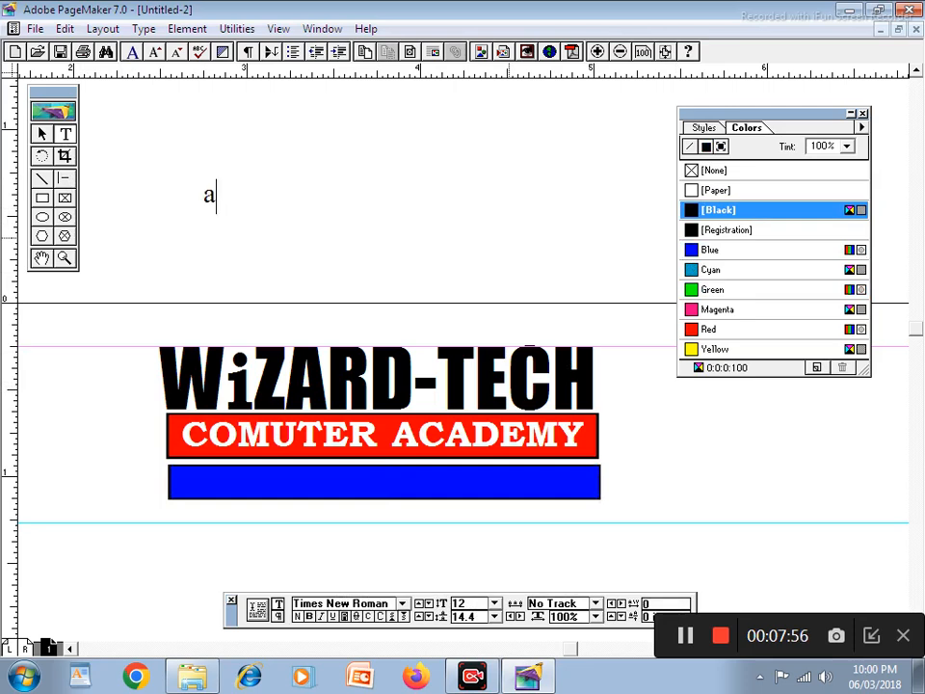
{"action": "key", "text": "BackSpace"}
{"action": "type", "text": "a"}
{"action": "key", "text": "BackSpace"}
{"action": "type", "text": "An"}
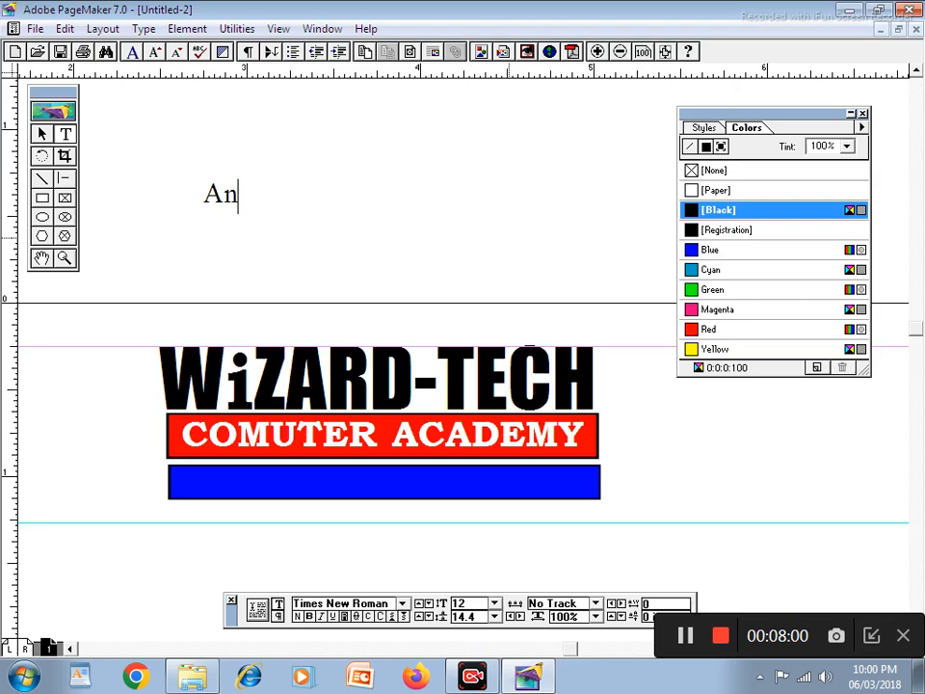
{"action": "type", "text": " iso"}
{"action": "key", "text": "BackSpace"}
{"action": "key", "text": "BackSpace"}
{"action": "key", "text": "BackSpace"}
{"action": "type", "text": "IS"}
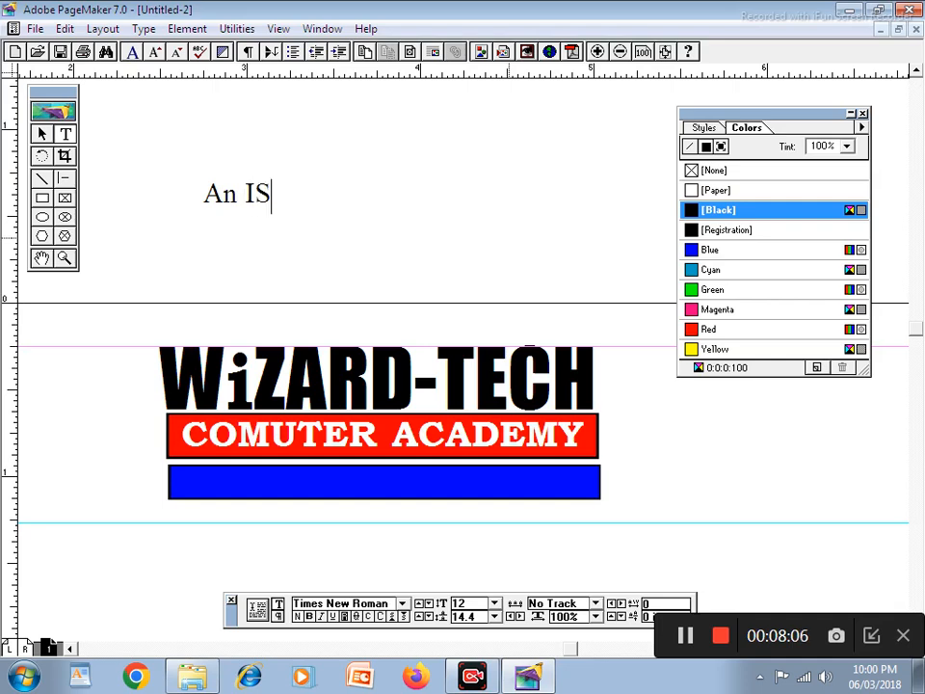
{"action": "type", "text": "O 9000"}
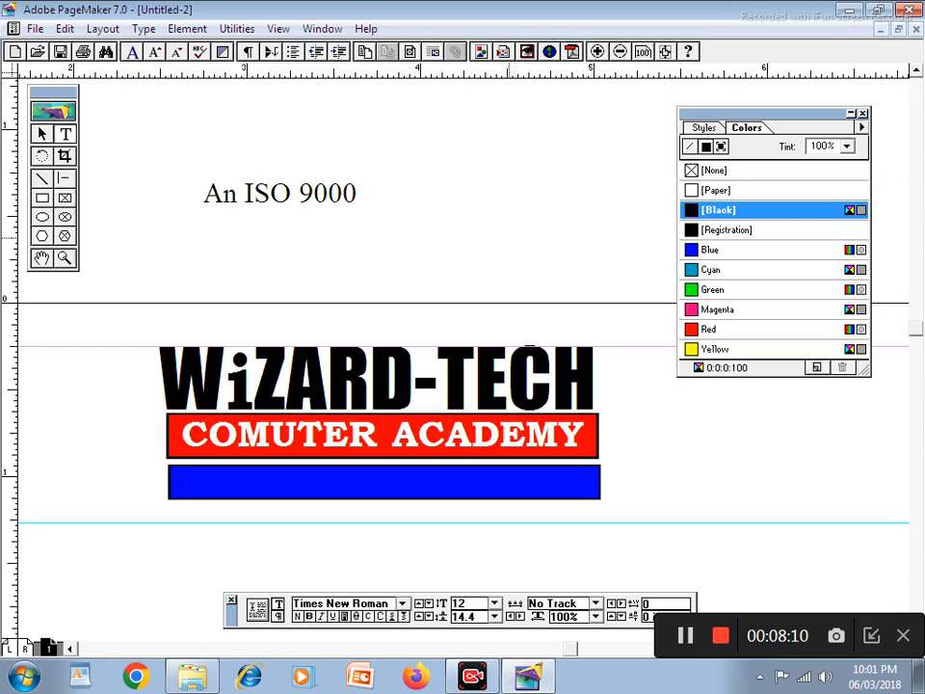
{"action": "key", "text": "BackSpace"}
{"action": "key", "text": "BackSpace"}
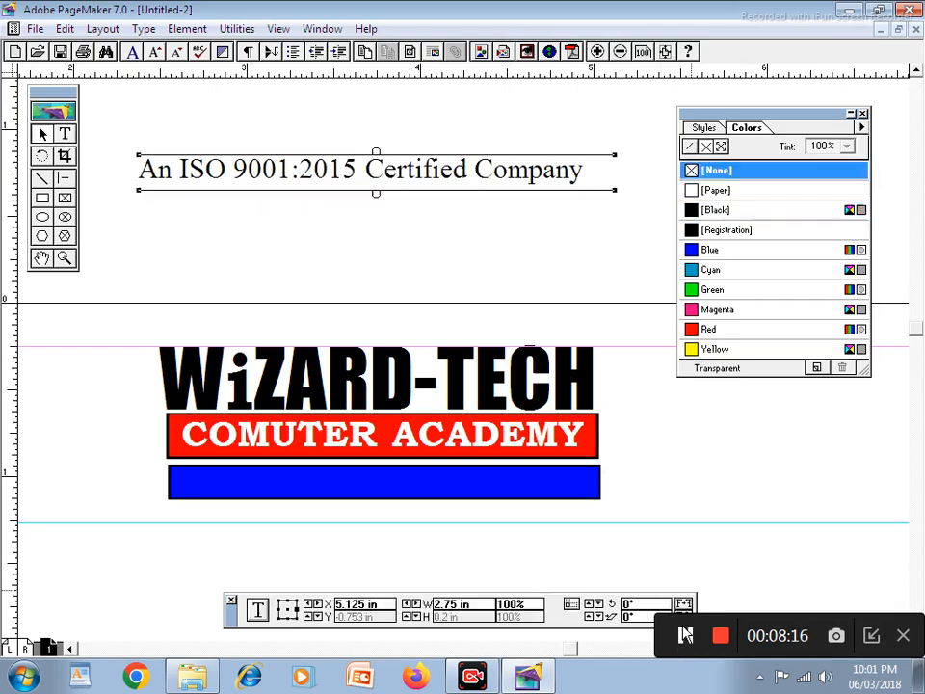
Move the ISO tagline onto the blue bar and format it as 10 pt centered text
{"action": "left_click_drag", "start_coordinate": [311, 179], "coordinate": [349, 487]}
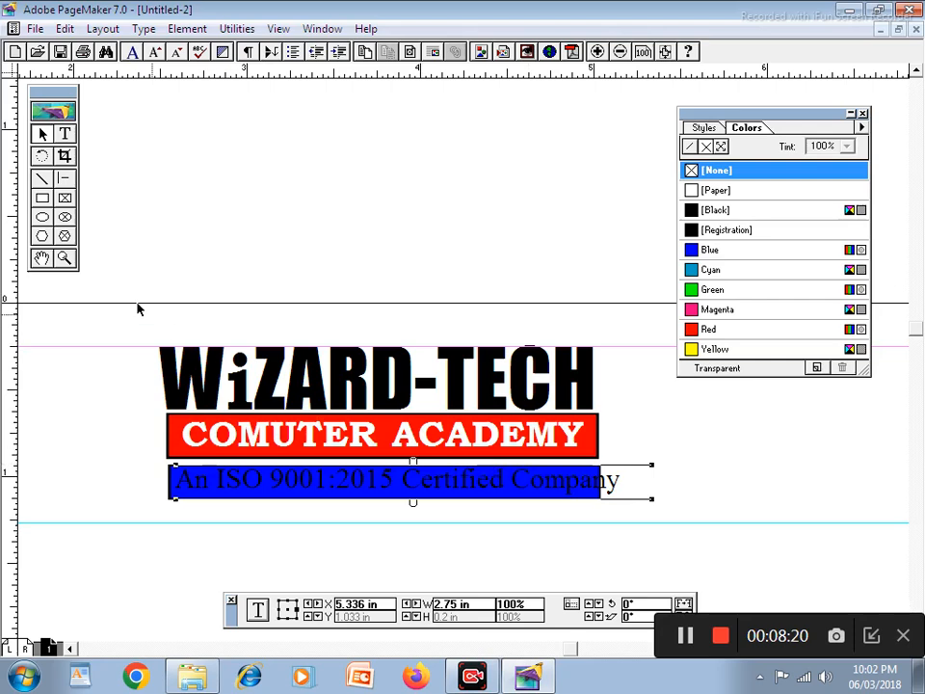
{"action": "left_click", "coordinate": [64, 134]}
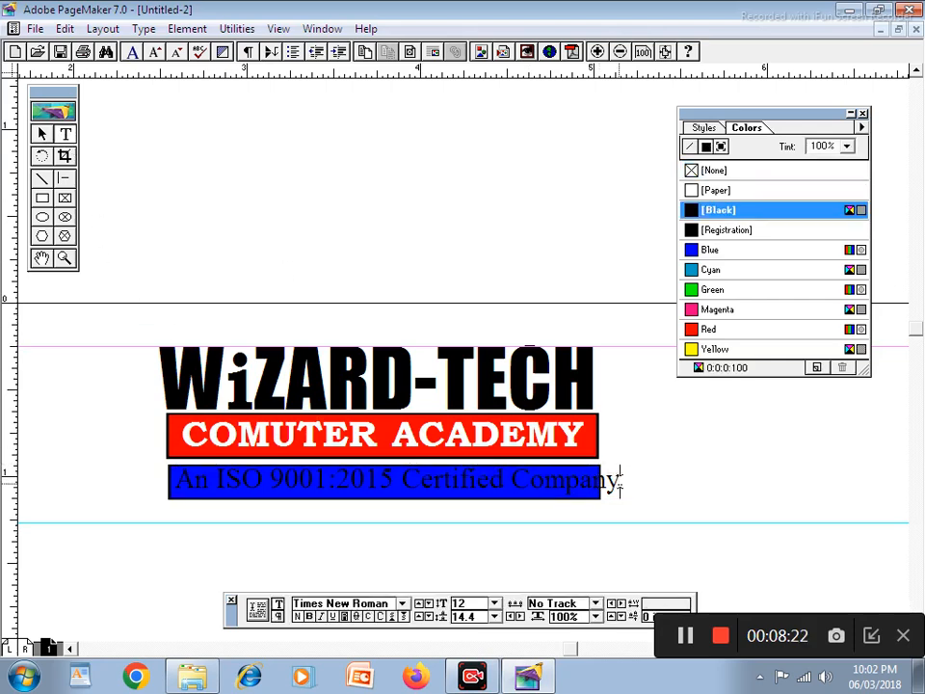
{"action": "left_click_drag", "start_coordinate": [620, 479], "coordinate": [152, 485]}
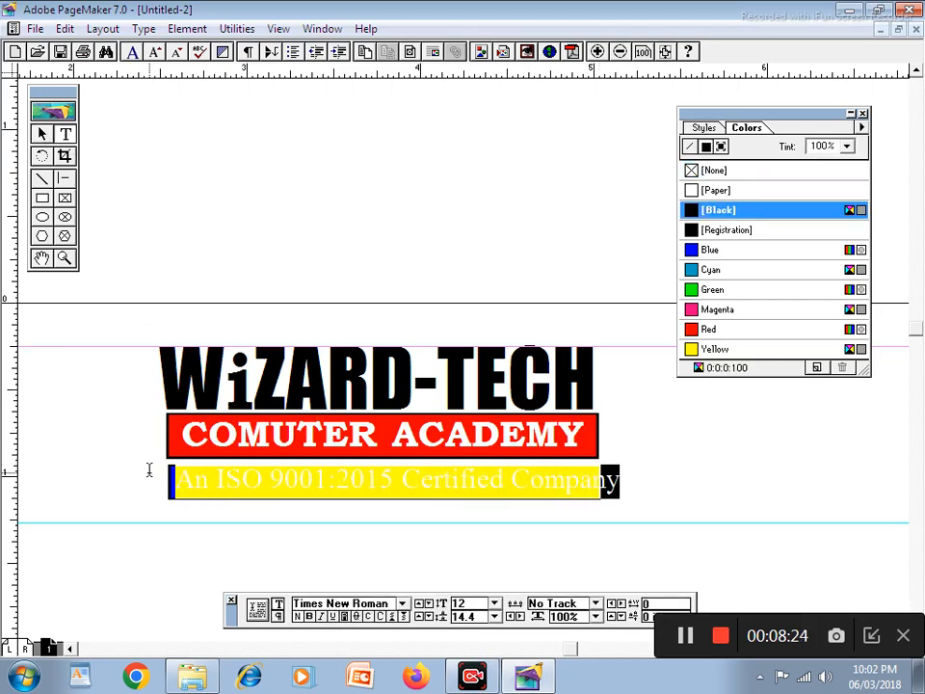
{"action": "key", "text": "ctrl+shift+comma"}
{"action": "key", "text": "ctrl+shift+comma"}
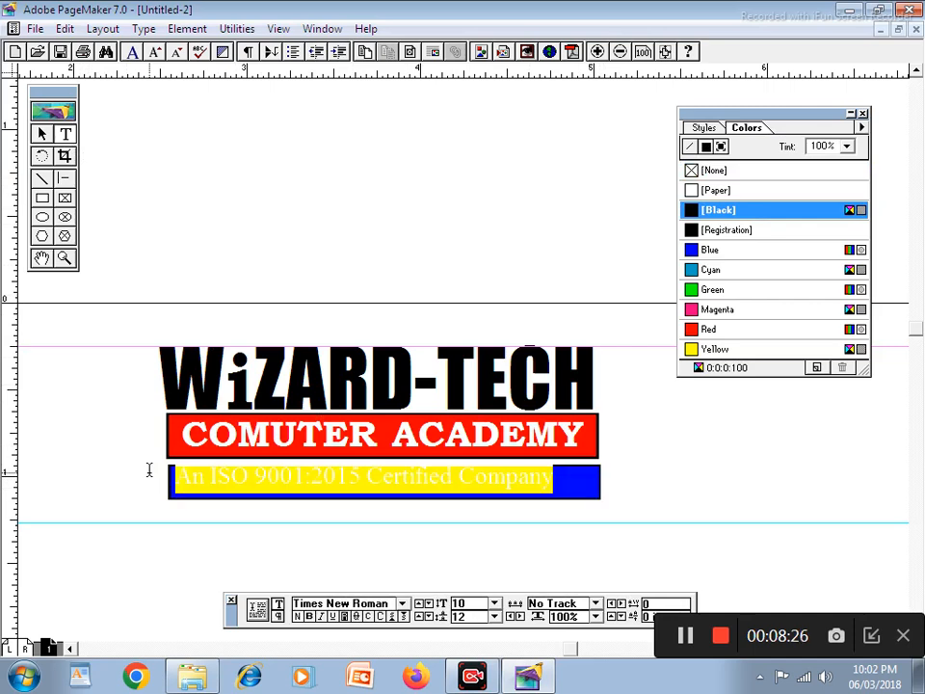
{"action": "key", "text": "ctrl+shift+r"}
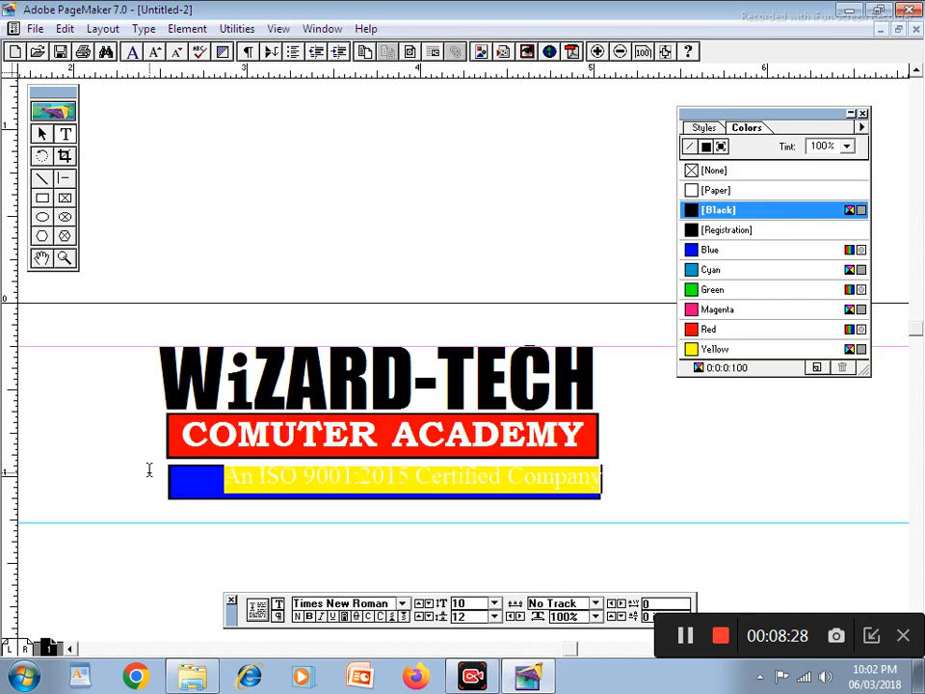
Narrow the tagline's text block to the blue bar's width, about 2.49 inches, and nudge it down slightly within the bar
{"action": "left_click", "coordinate": [39, 135]}
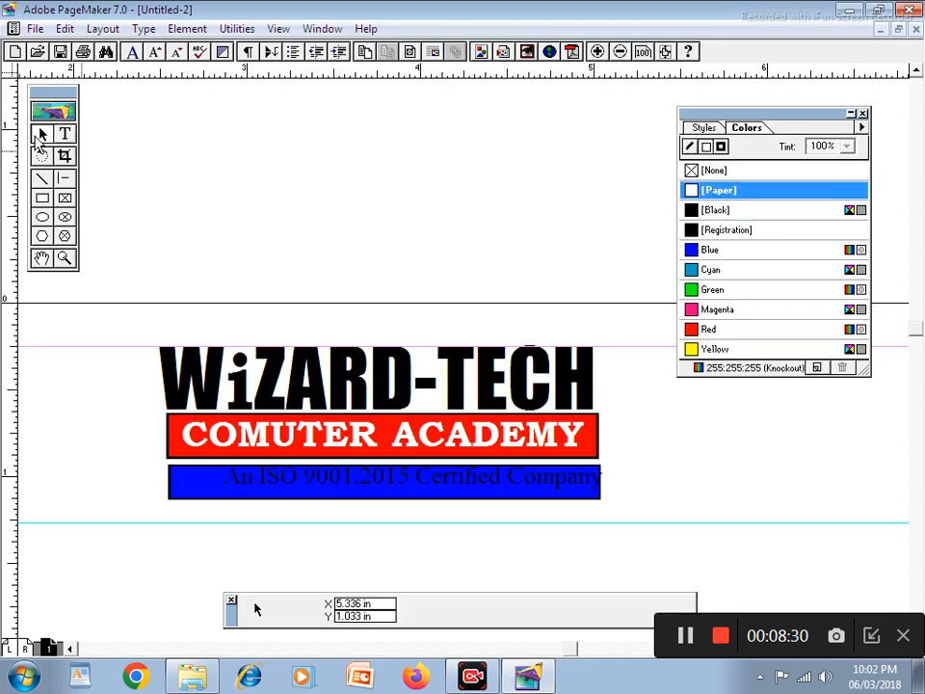
{"action": "left_click", "coordinate": [324, 489]}
{"action": "left_click_drag", "start_coordinate": [653, 495], "coordinate": [598, 498]}
{"action": "left_click_drag", "start_coordinate": [175, 494], "coordinate": [168, 498]}
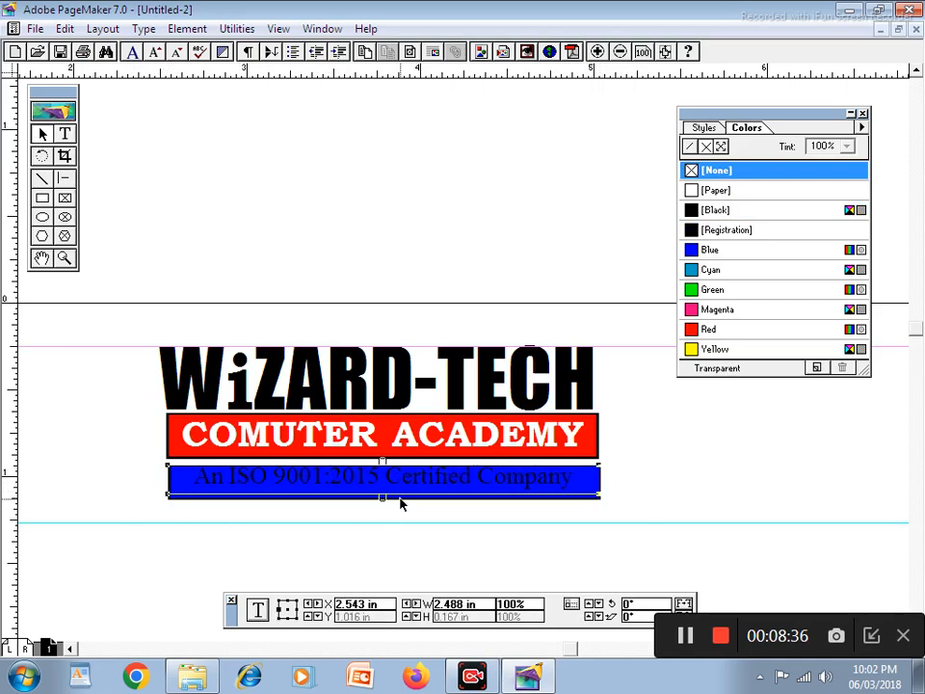
{"action": "key", "text": "Down"}
{"action": "key", "text": "Down"}
{"action": "key", "text": "Down"}
{"action": "key", "text": "Up"}
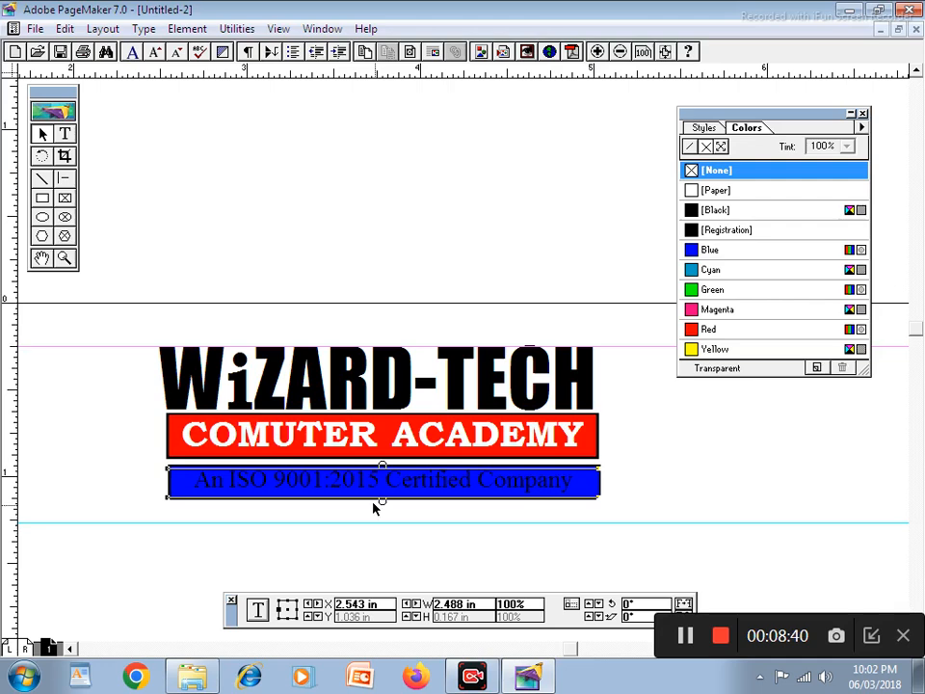
Make the ISO tagline bold and color it with Paper
{"action": "left_click", "coordinate": [64, 134]}
{"action": "left_click_drag", "start_coordinate": [572, 474], "coordinate": [191, 479]}
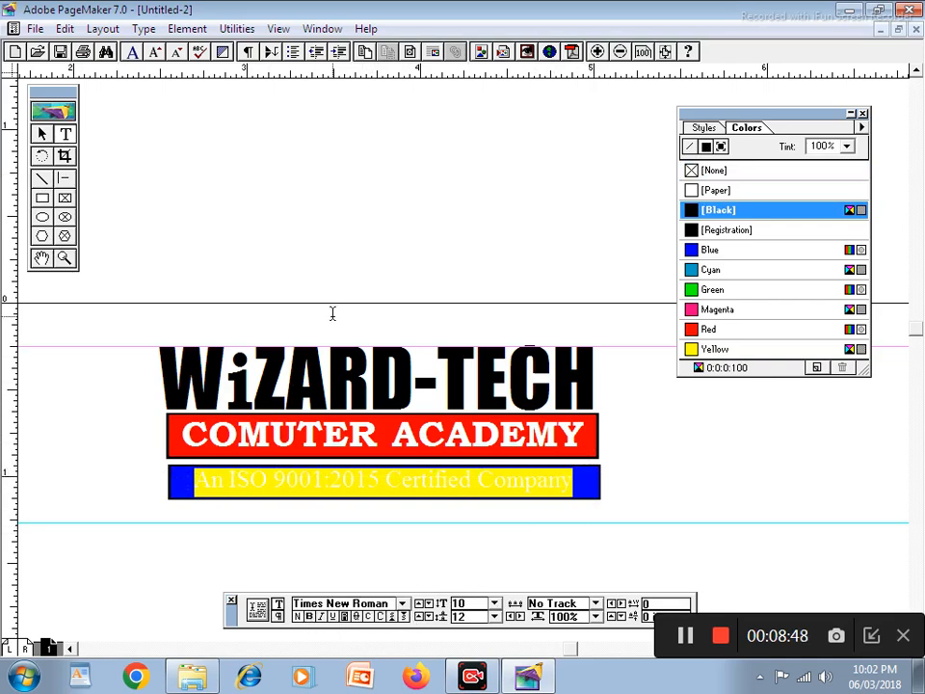
{"action": "key", "text": "ctrl+shift+b"}
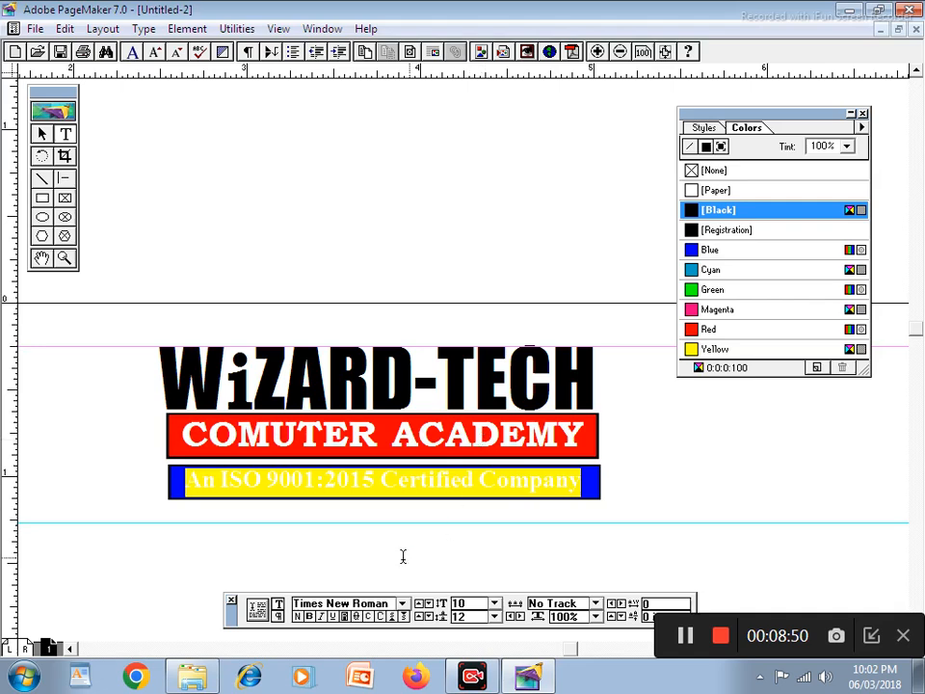
{"action": "left_click", "coordinate": [696, 195]}
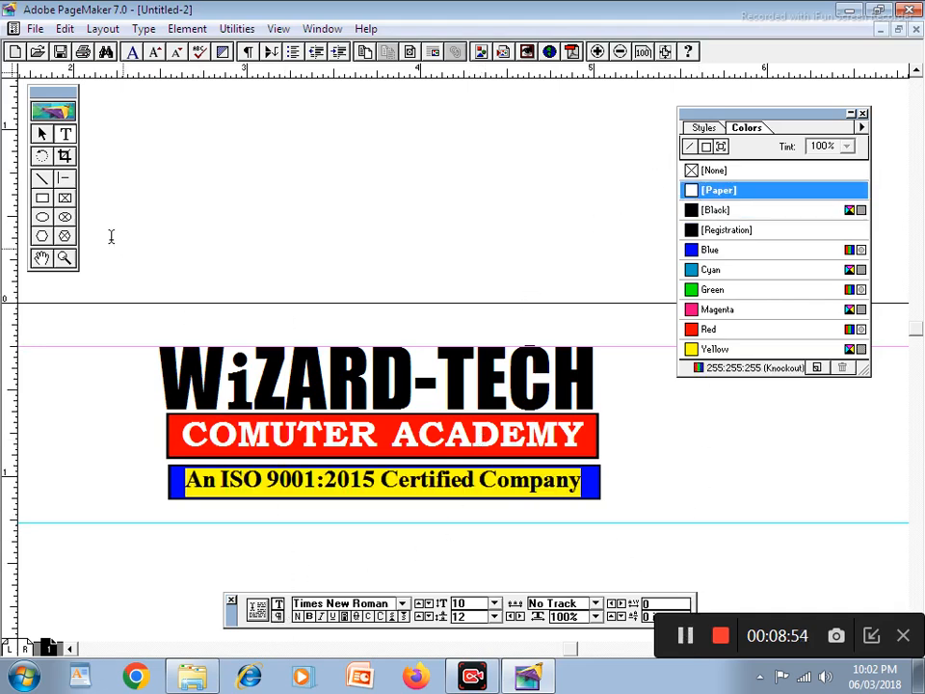
{"action": "left_click", "coordinate": [42, 134]}
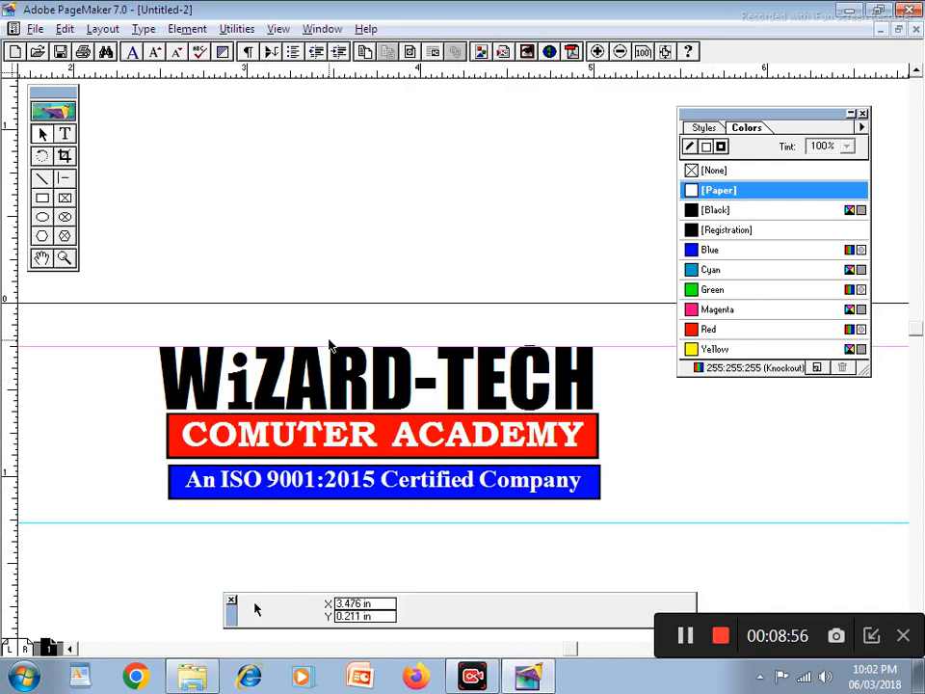
Draw a 7-inch horizontal line from margin to margin, just below the guide under the header
{"action": "left_click_drag", "start_coordinate": [329, 340], "coordinate": [355, 264]}
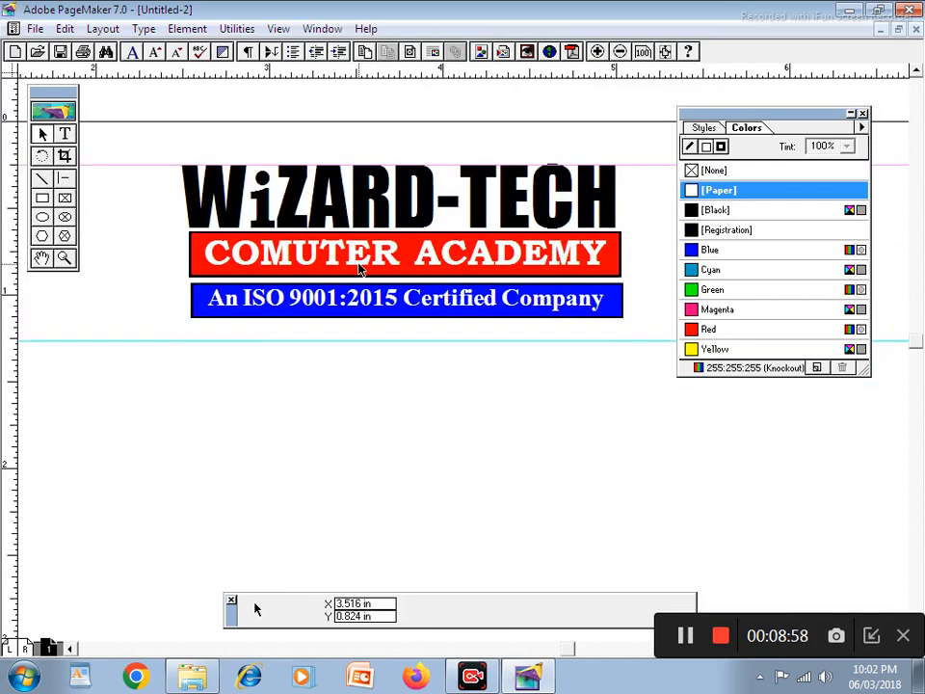
{"action": "key", "text": "ctrl+0"}
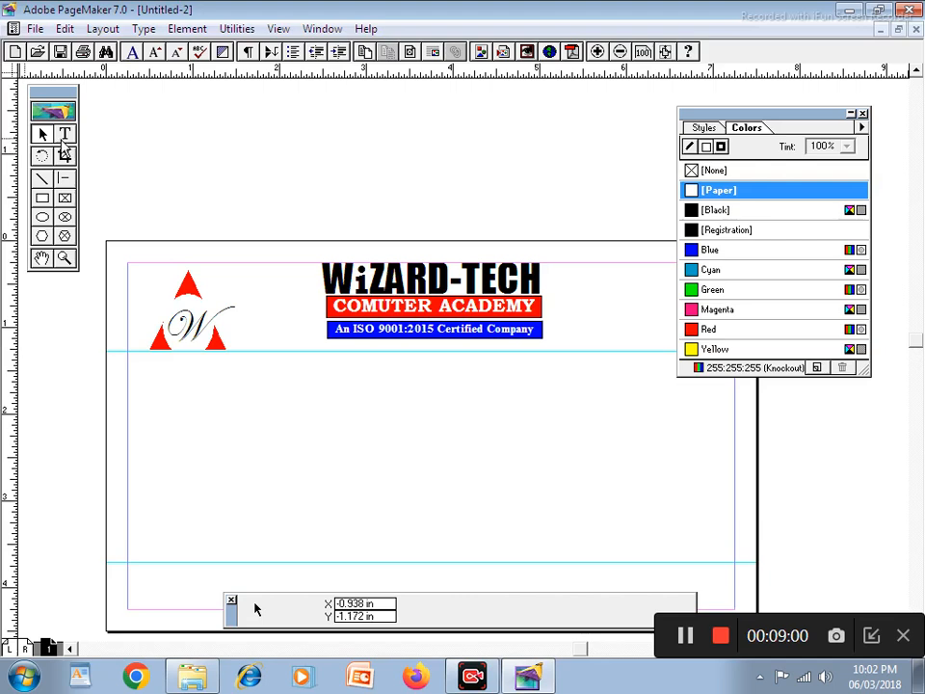
{"action": "left_click", "coordinate": [62, 179]}
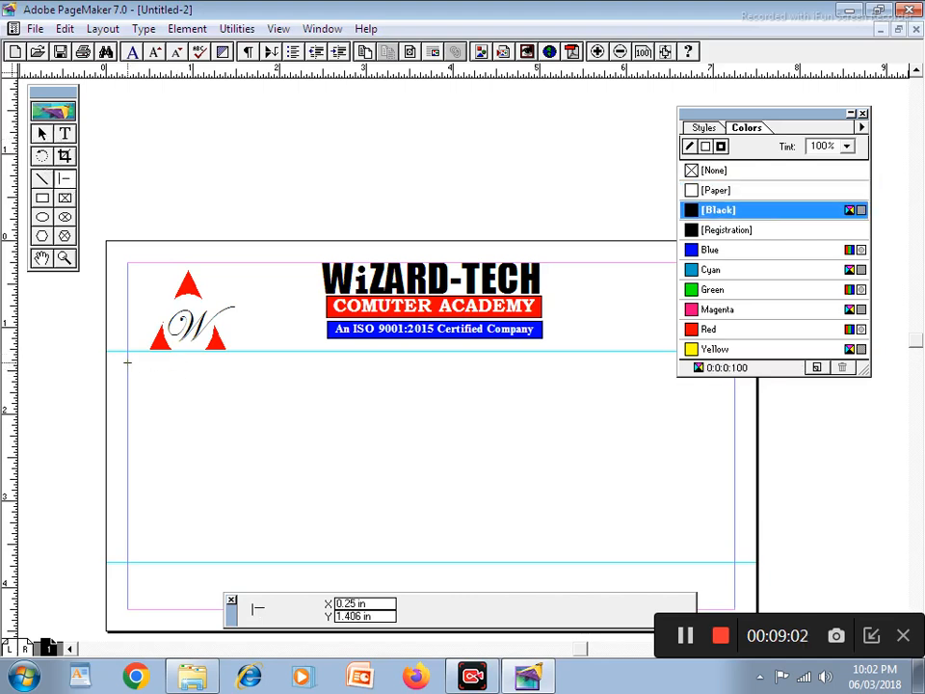
{"action": "left_click_drag", "start_coordinate": [127, 362], "coordinate": [735, 397]}
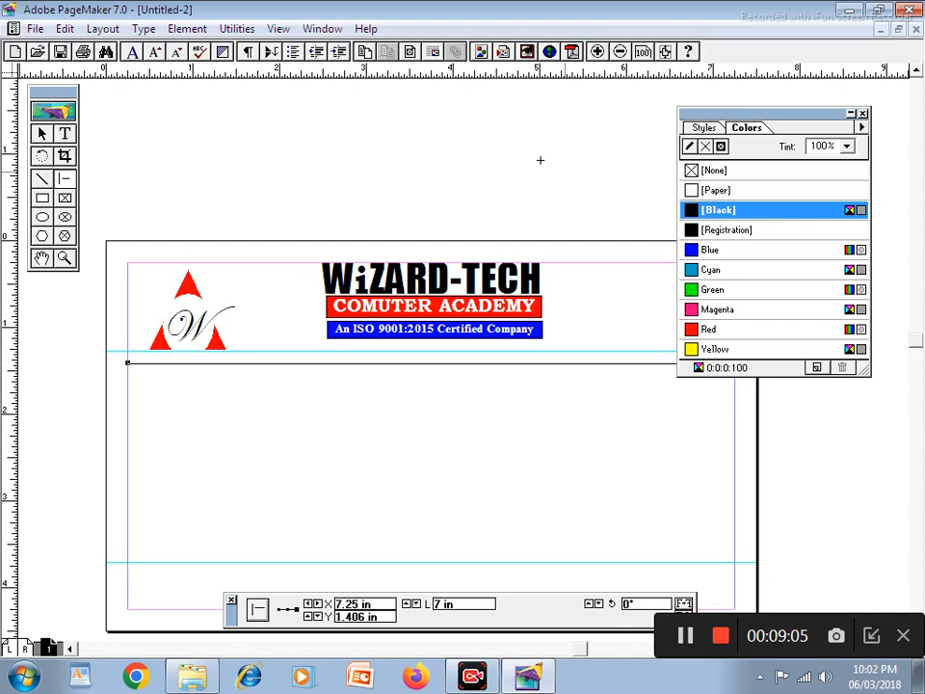
Try to apply the smallest rounded-corner style to the horizontal line
{"action": "left_click", "coordinate": [187, 28]}
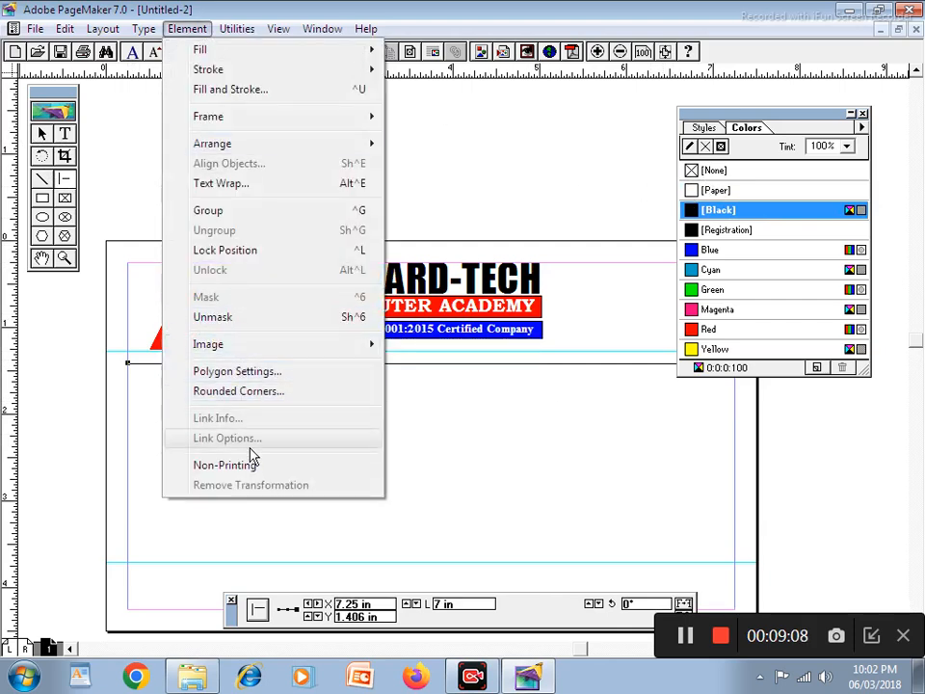
{"action": "left_click", "coordinate": [237, 391]}
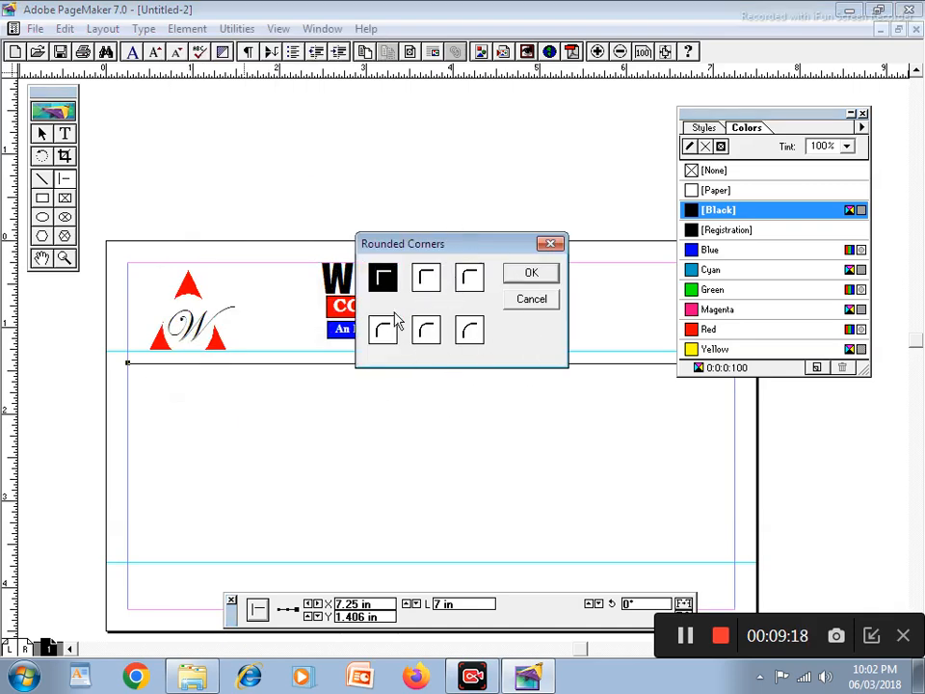
{"action": "left_click", "coordinate": [429, 282]}
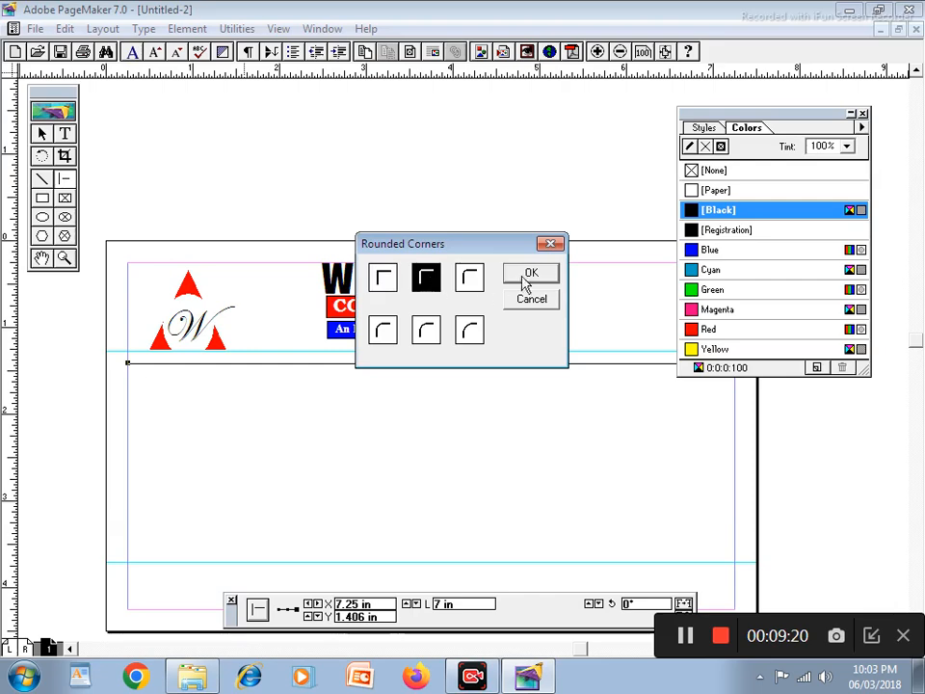
{"action": "left_click", "coordinate": [521, 269]}
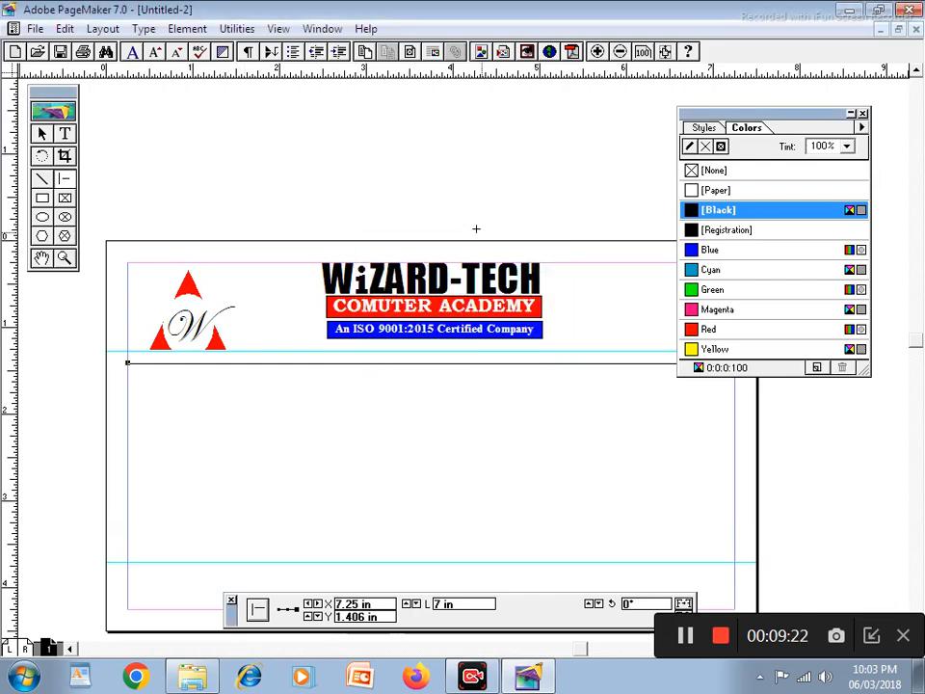
Set the horizontal line's stroke to the 5pt double style with a thin line above a thick one
{"action": "left_click", "coordinate": [187, 29]}
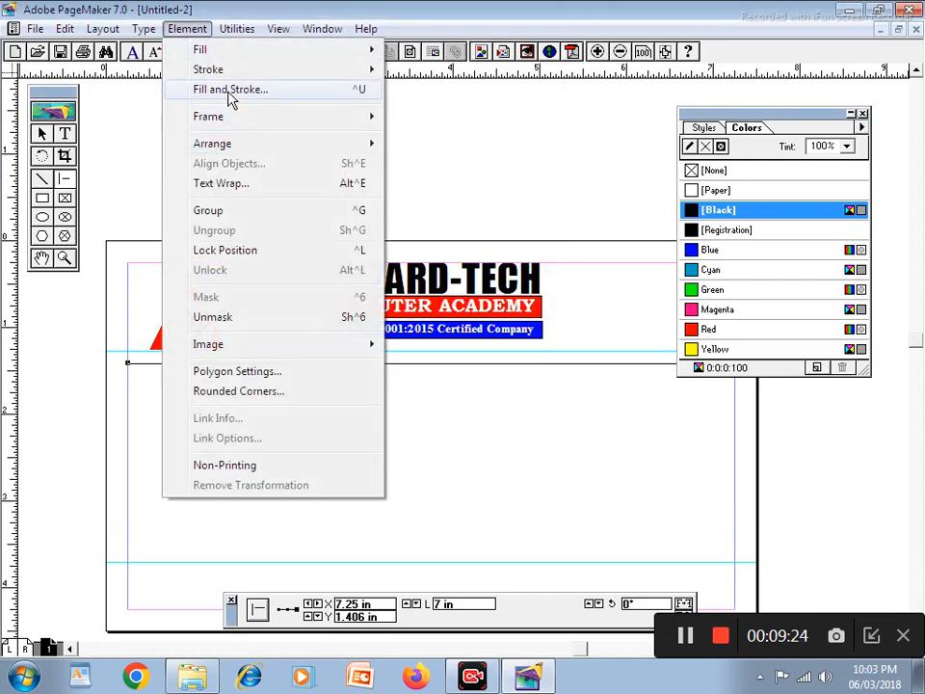
{"action": "mouse_move", "coordinate": [234, 75]}
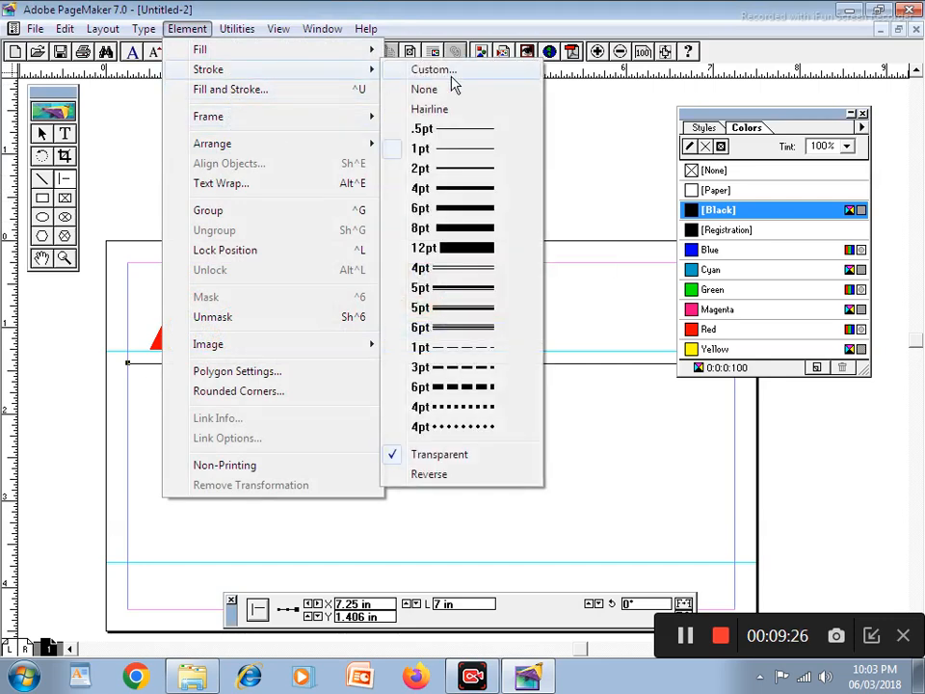
{"action": "left_click", "coordinate": [473, 308]}
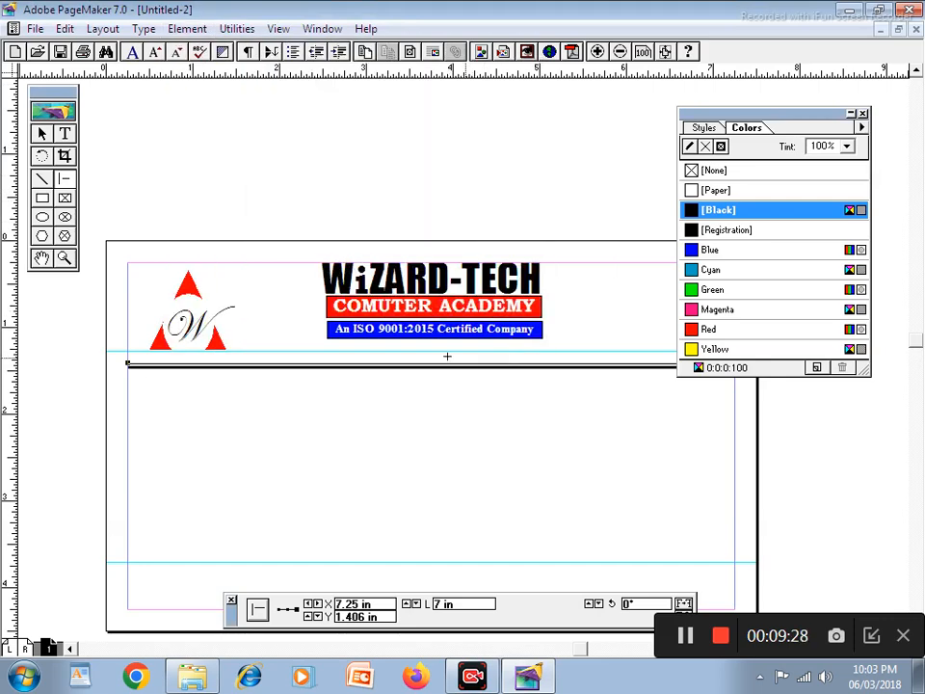
Draw a rectangle about 2.13 by 0.6 inches below the double divider line and apply the smallest rounded-corner style
{"action": "left_click", "coordinate": [42, 198]}
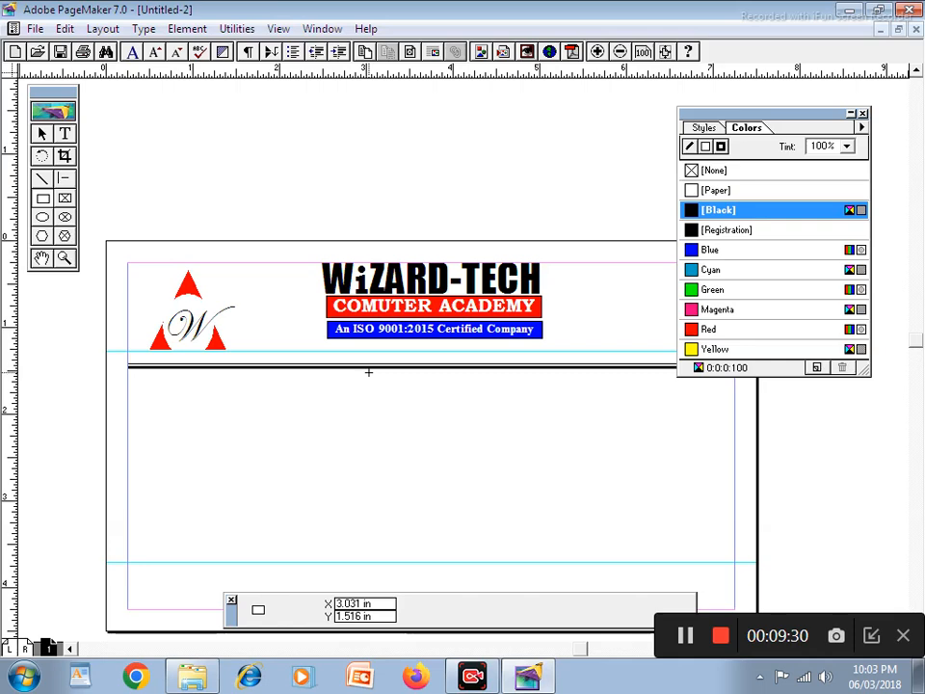
{"action": "left_click_drag", "start_coordinate": [364, 378], "coordinate": [550, 428]}
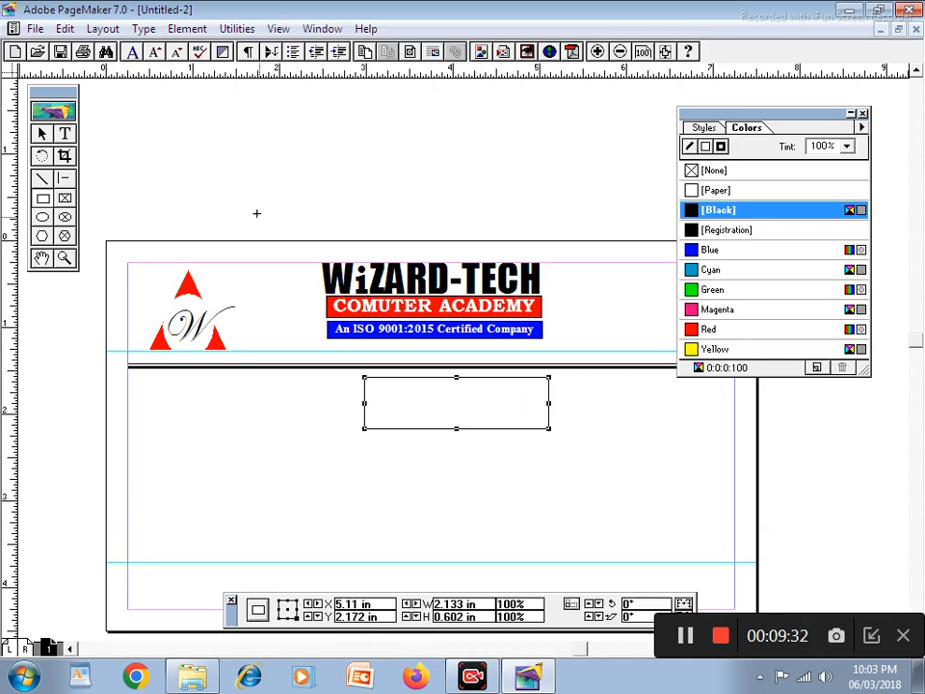
{"action": "left_click", "coordinate": [187, 28]}
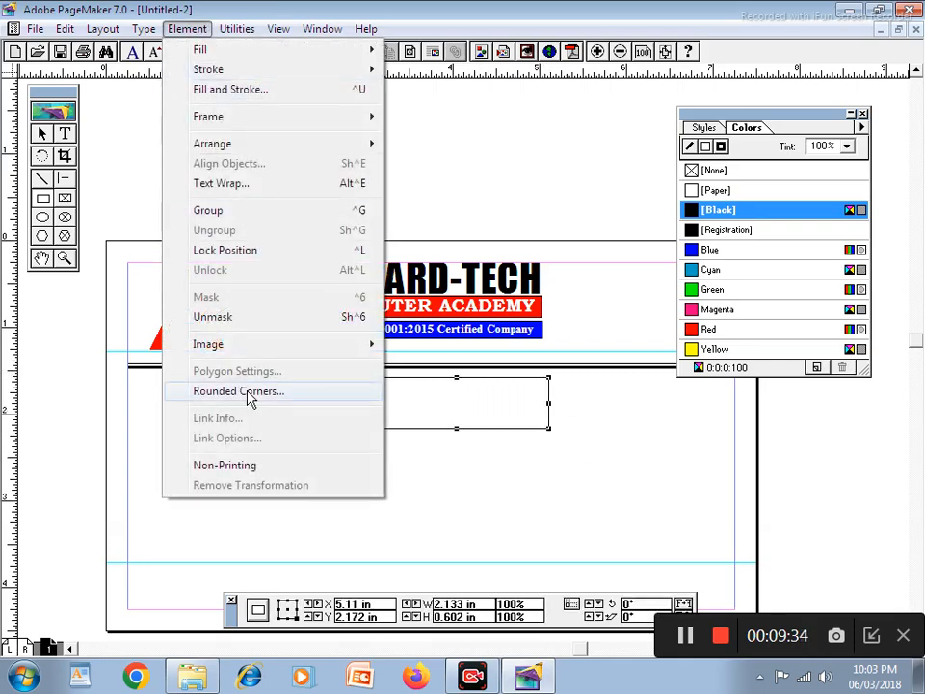
{"action": "left_click", "coordinate": [248, 390]}
{"action": "left_click", "coordinate": [428, 278]}
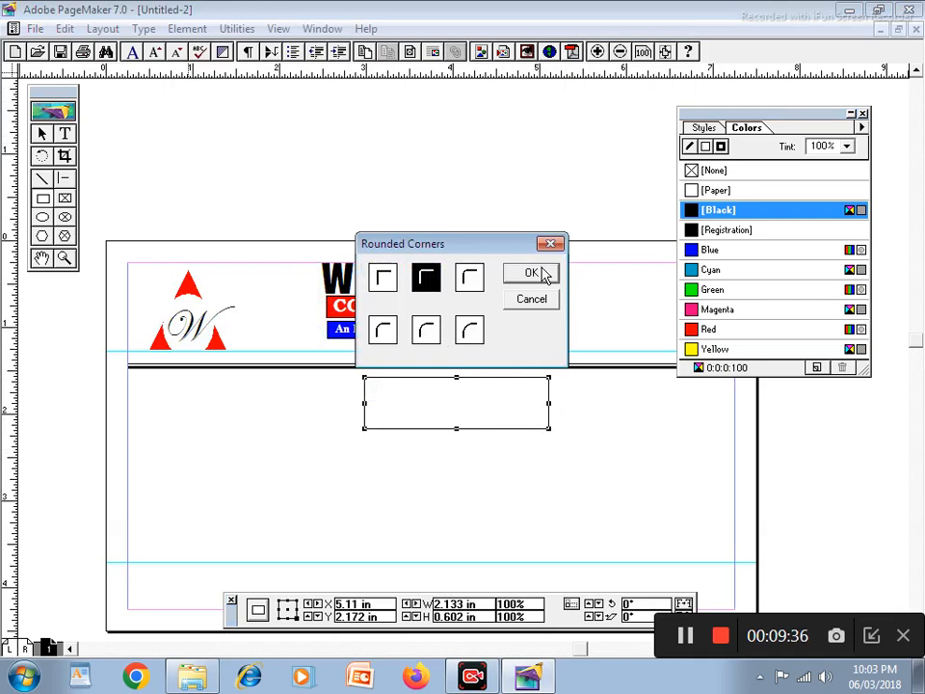
{"action": "left_click", "coordinate": [536, 273]}
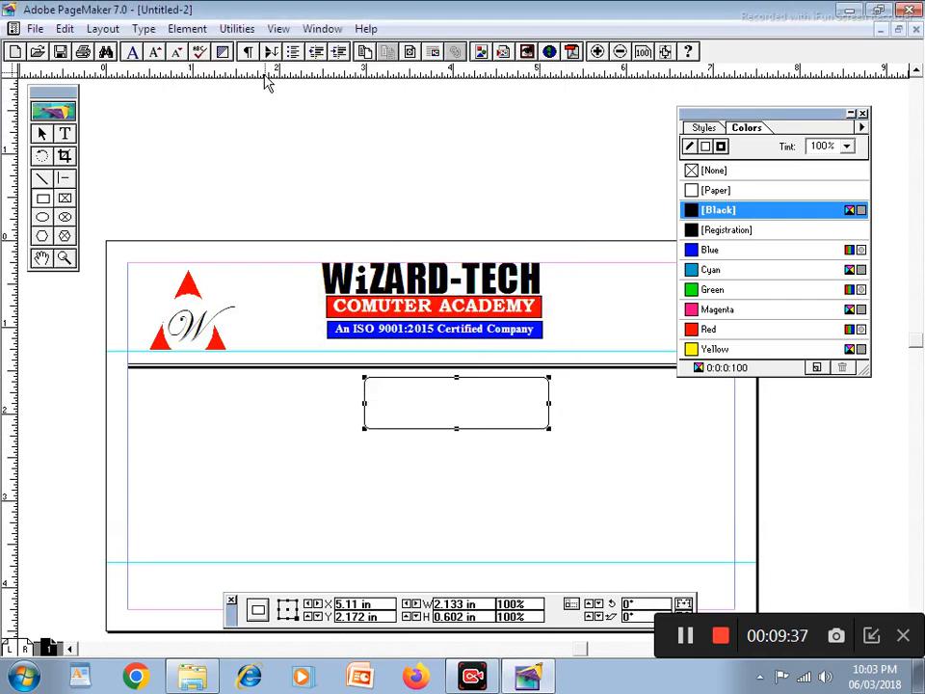
Change the rounded box's corners to the next larger rounding style, the third option
{"action": "left_click", "coordinate": [185, 28]}
{"action": "left_click", "coordinate": [241, 390]}
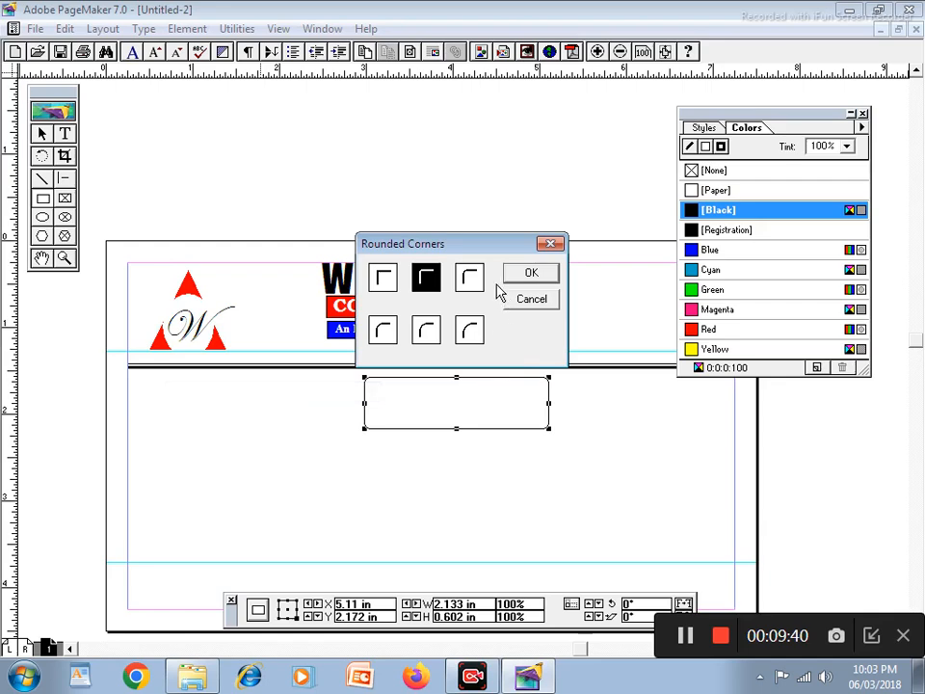
{"action": "left_click", "coordinate": [472, 273]}
{"action": "left_click", "coordinate": [531, 274]}
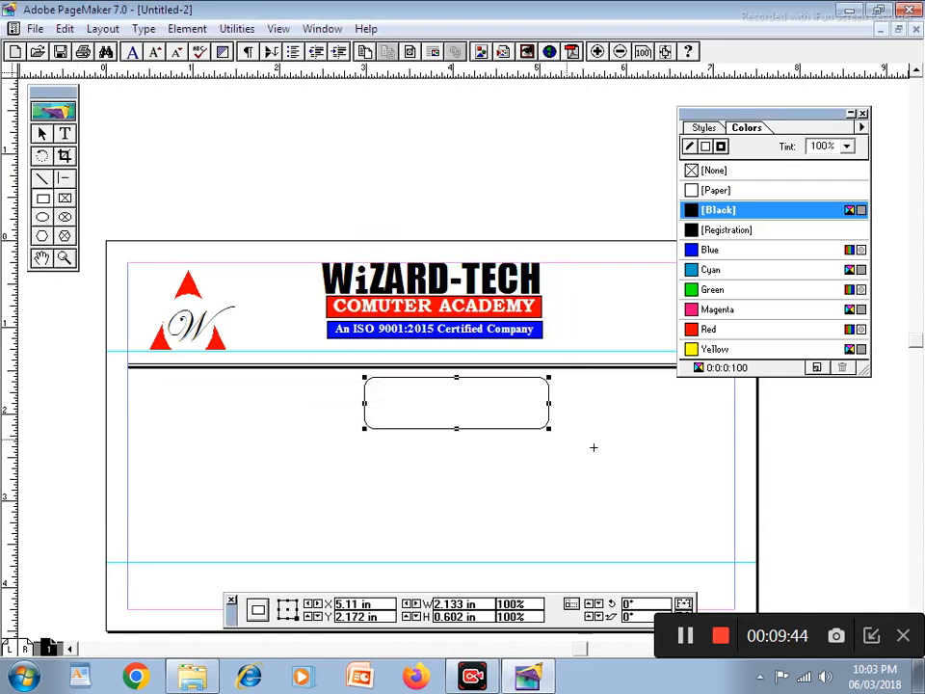
Place a vertical guide at the page centre using the midpoint of a temporary margin-to-margin rectangle, and delete that rectangle
{"action": "left_click", "coordinate": [43, 203]}
{"action": "left_click_drag", "start_coordinate": [128, 443], "coordinate": [734, 486]}
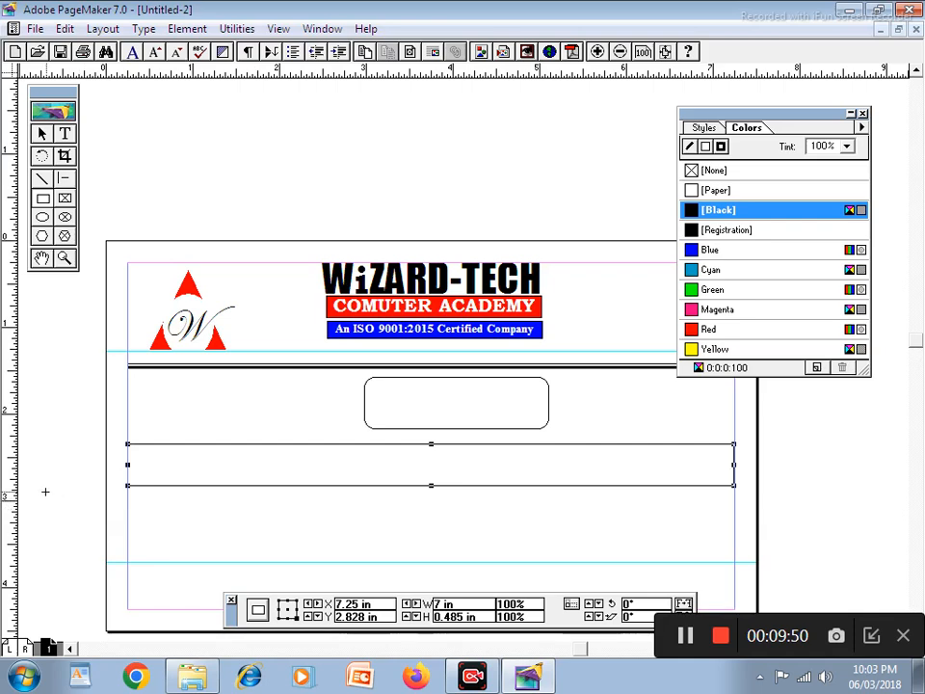
{"action": "left_click_drag", "start_coordinate": [9, 487], "coordinate": [431, 523]}
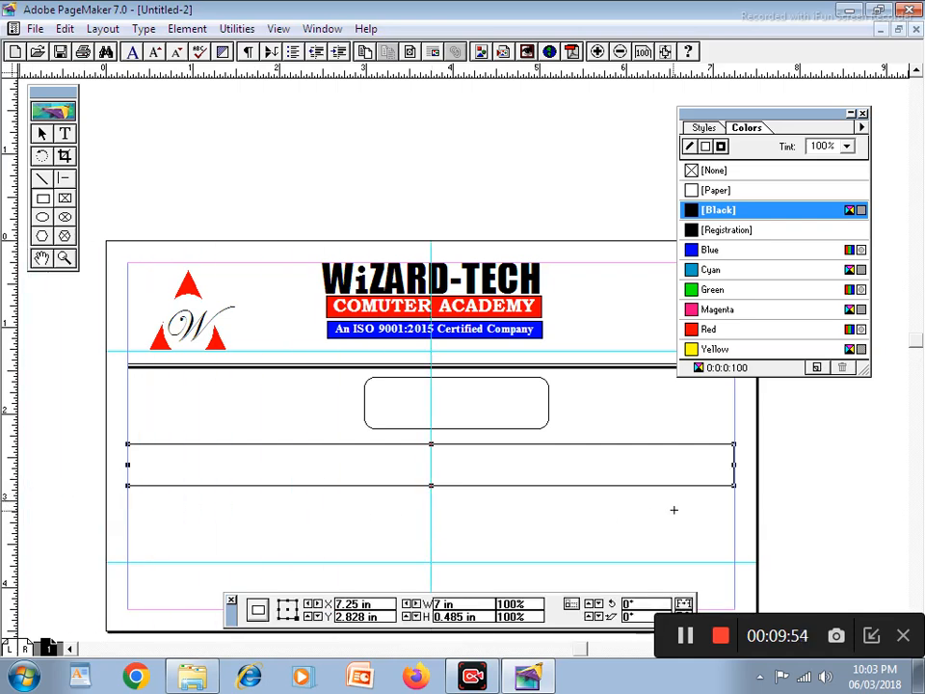
{"action": "key", "text": "Delete"}
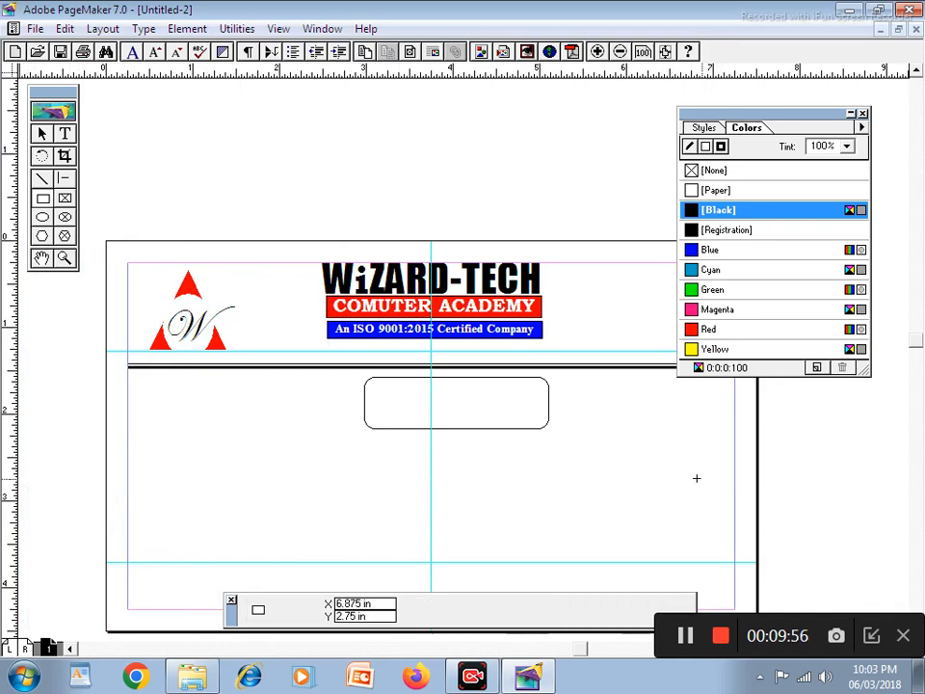
Nudge the rounded box sideways until it is centred on the vertical guide
{"action": "left_click", "coordinate": [42, 134]}
{"action": "left_click", "coordinate": [541, 406]}
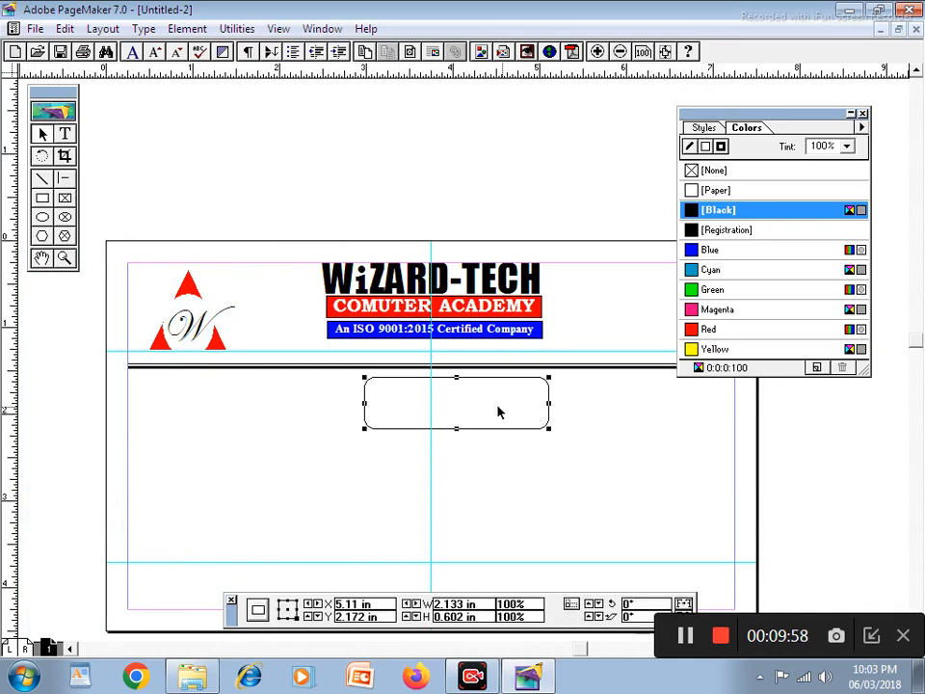
{"action": "key", "text": "Left"}
{"action": "key", "text": "Left"}
{"action": "key", "text": "Left"}
{"action": "key", "text": "Left"}
{"action": "key", "text": "Left"}
{"action": "key", "text": "Left"}
{"action": "key", "text": "Left"}
{"action": "key", "text": "Left"}
{"action": "key", "text": "Left"}
{"action": "key", "text": "Left"}
{"action": "key", "text": "Left"}
{"action": "key", "text": "Left"}
{"action": "key", "text": "Left"}
{"action": "key", "text": "Left"}
{"action": "key", "text": "Left"}
{"action": "key", "text": "Left"}
{"action": "key", "text": "Left"}
{"action": "key", "text": "Left"}
{"action": "key", "text": "Left"}
{"action": "key", "text": "Left"}
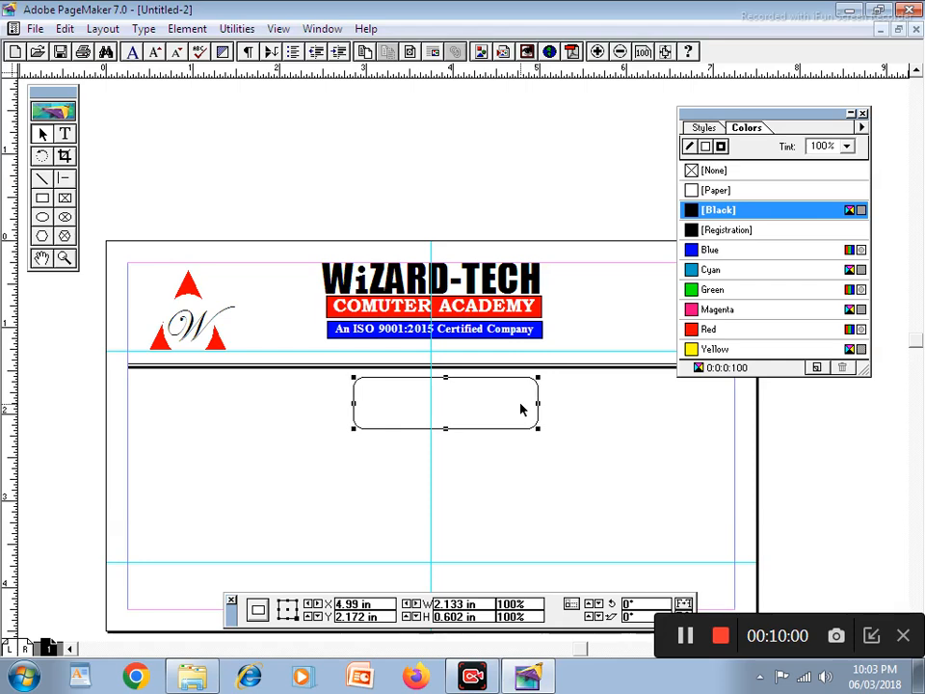
{"action": "key", "text": "Right"}
{"action": "key", "text": "Right"}
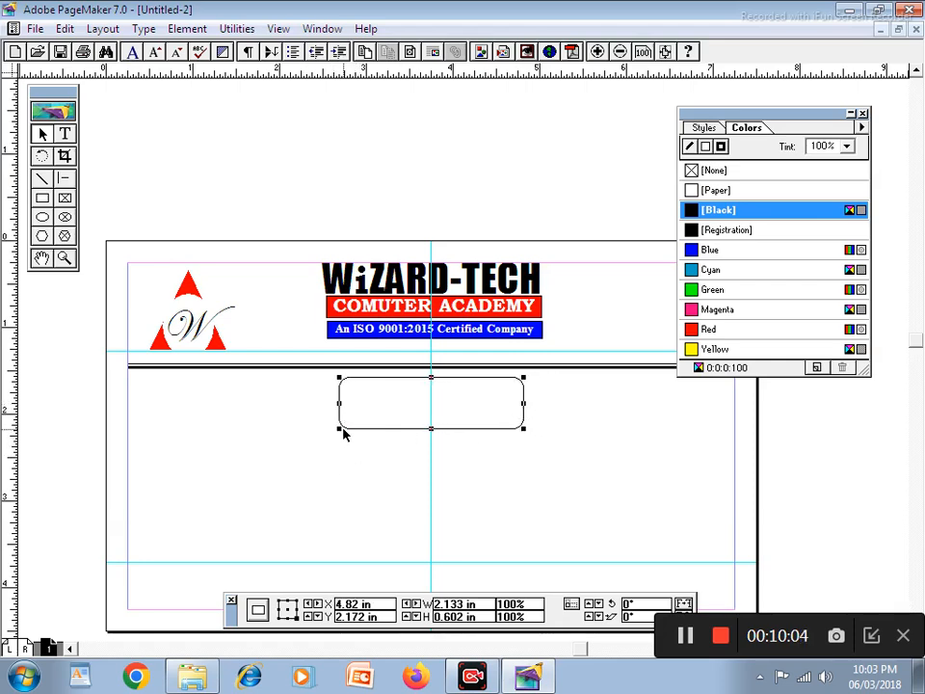
Shrink the rounded box to about 1.71 by 0.41 inches and nudge it back onto the centre guide
{"action": "left_click_drag", "start_coordinate": [340, 429], "coordinate": [375, 411]}
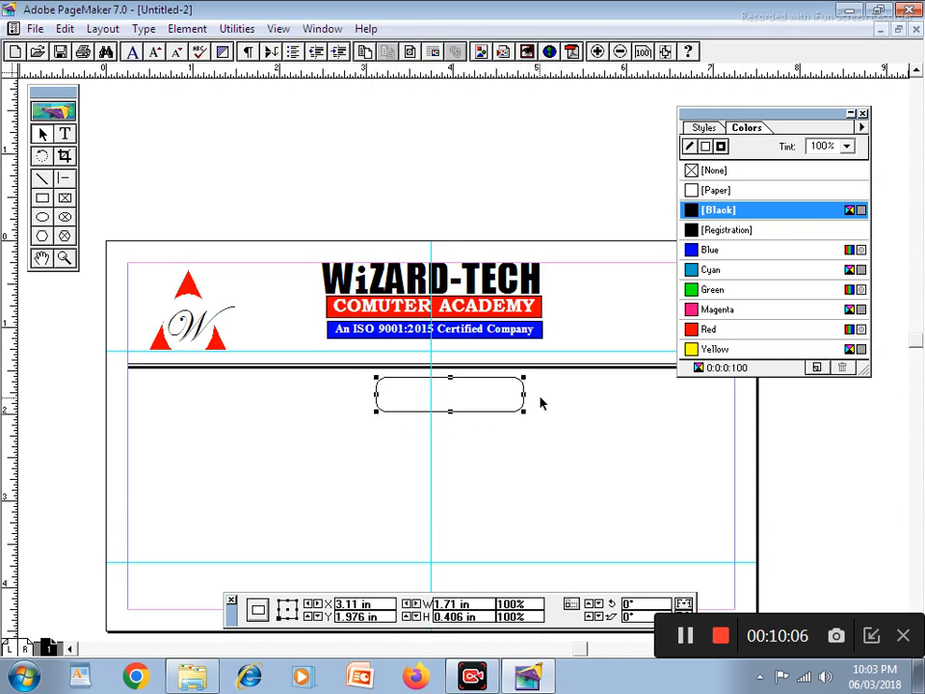
{"action": "key", "text": "Left"}
{"action": "key", "text": "Left"}
{"action": "key", "text": "Left"}
{"action": "key", "text": "Left"}
{"action": "key", "text": "Left"}
{"action": "key", "text": "Left"}
{"action": "key", "text": "Left"}
{"action": "key", "text": "Left"}
{"action": "key", "text": "Left"}
{"action": "key", "text": "Left"}
{"action": "key", "text": "Left"}
{"action": "key", "text": "Left"}
{"action": "key", "text": "Left"}
{"action": "key", "text": "Left"}
{"action": "key", "text": "Left"}
{"action": "key", "text": "Left"}
{"action": "key", "text": "Left"}
{"action": "key", "text": "Left"}
{"action": "key", "text": "Left"}
{"action": "key", "text": "Left"}
{"action": "key", "text": "Left"}
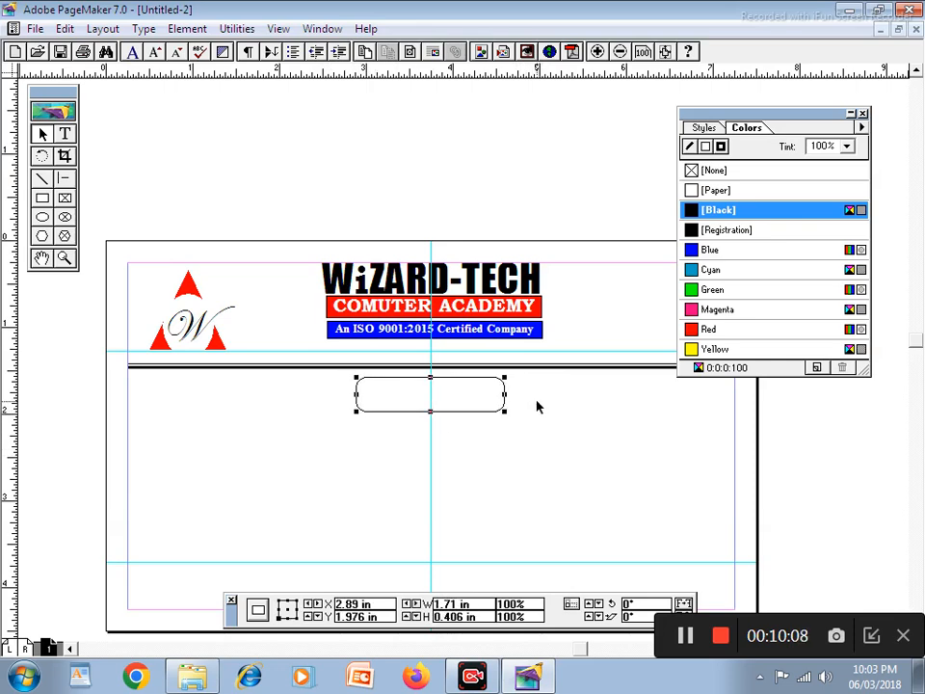
{"action": "key", "text": "Right"}
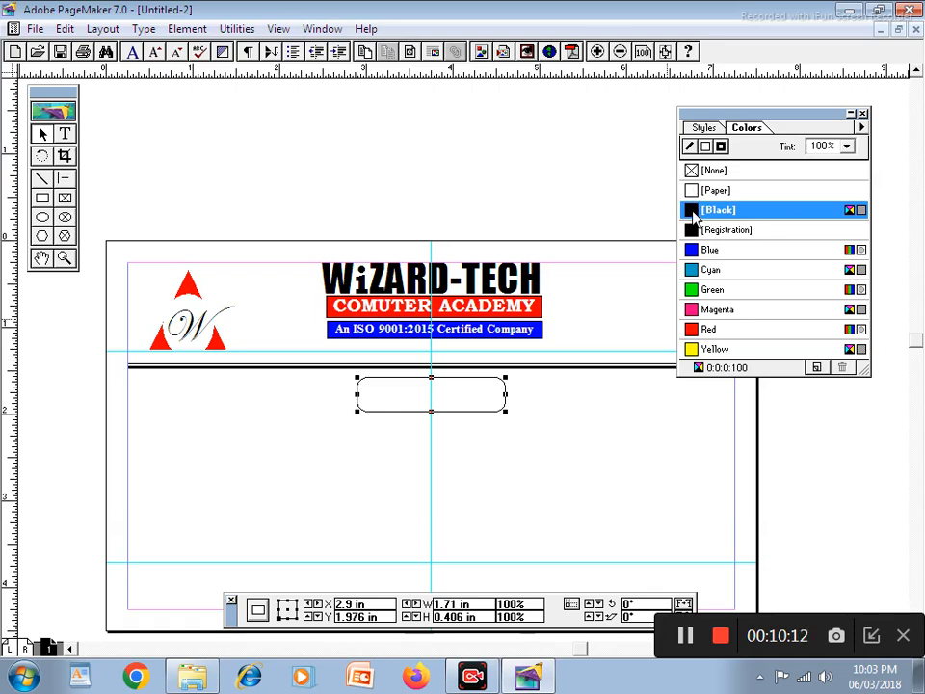
Fill the rounded box with the Registration color
{"action": "left_click", "coordinate": [706, 146]}
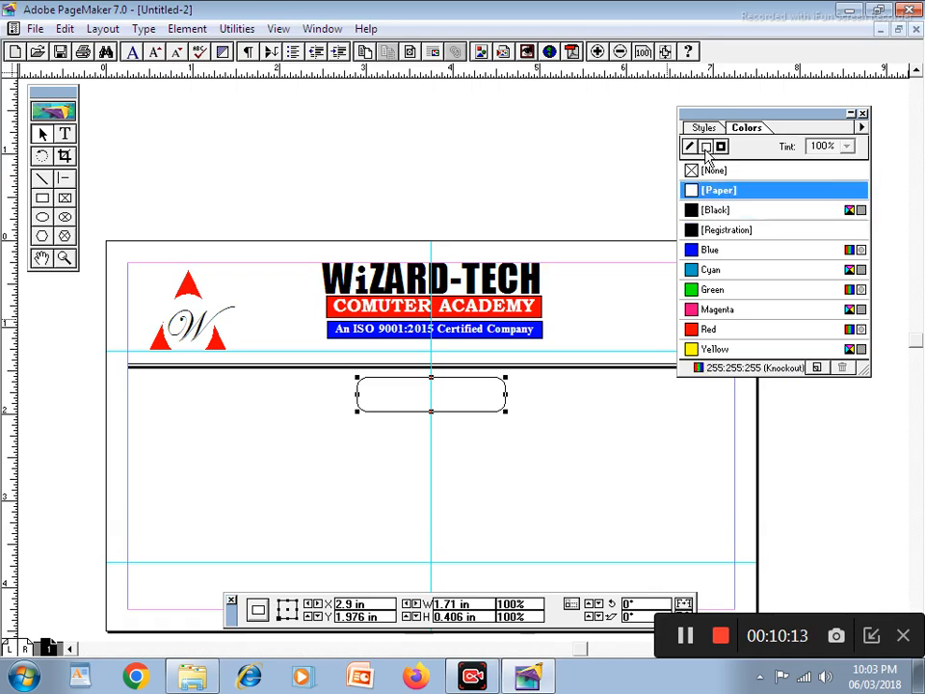
{"action": "left_click", "coordinate": [691, 232]}
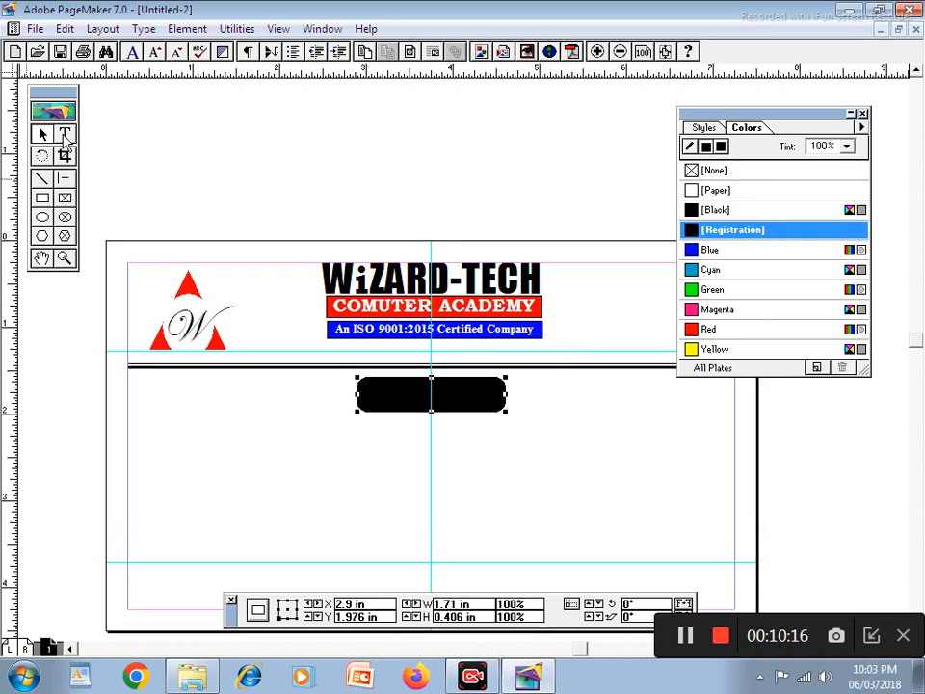
Create a text block in the empty area below the rounded box and enter "Mony Receipt"
{"action": "left_click", "coordinate": [65, 135]}
{"action": "left_click_drag", "start_coordinate": [171, 446], "coordinate": [329, 481]}
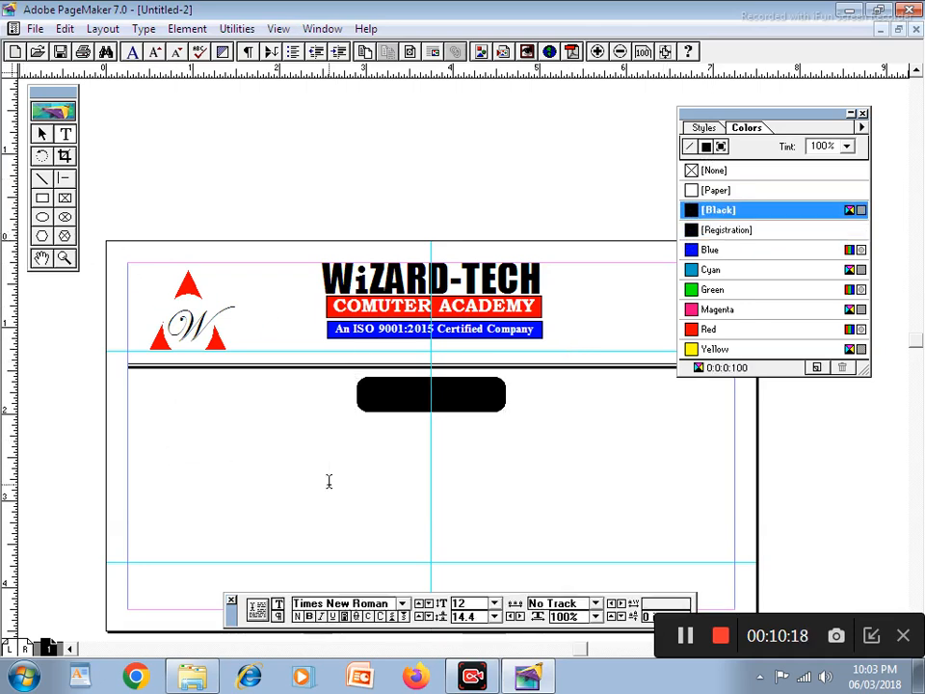
{"action": "type", "text": "K"}
{"action": "key", "text": "BackSpace"}
{"action": "type", "text": "K<"}
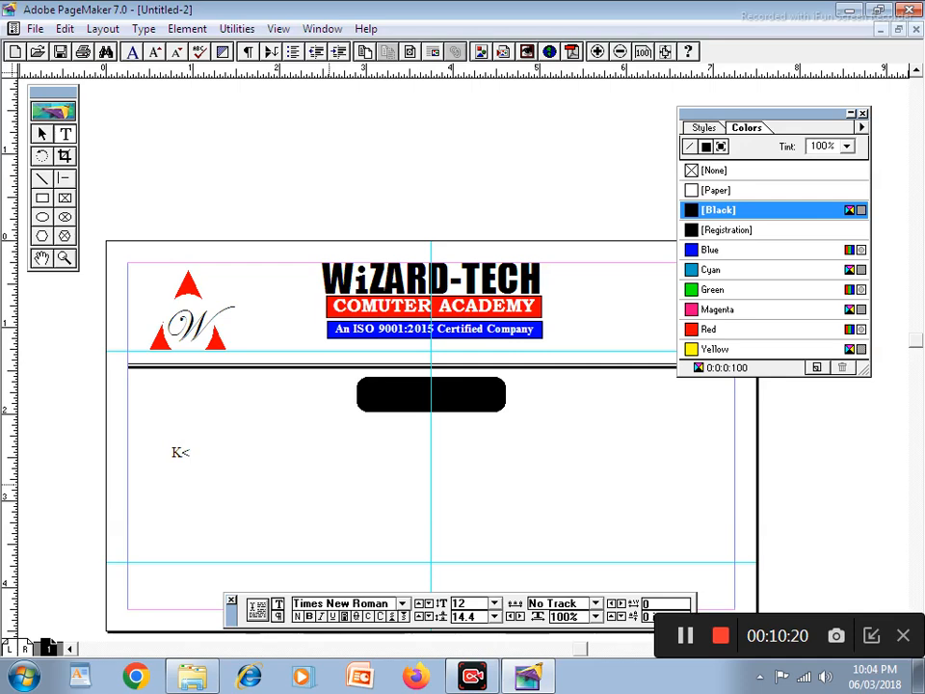
{"action": "key", "text": "BackSpace"}
{"action": "key", "text": "BackSpace"}
{"action": "type", "text": "Mony Receipt"}
Format the receipt title as bold all caps and correct its wording to MONEY RECEIPT
{"action": "key", "text": "ctrl+a"}
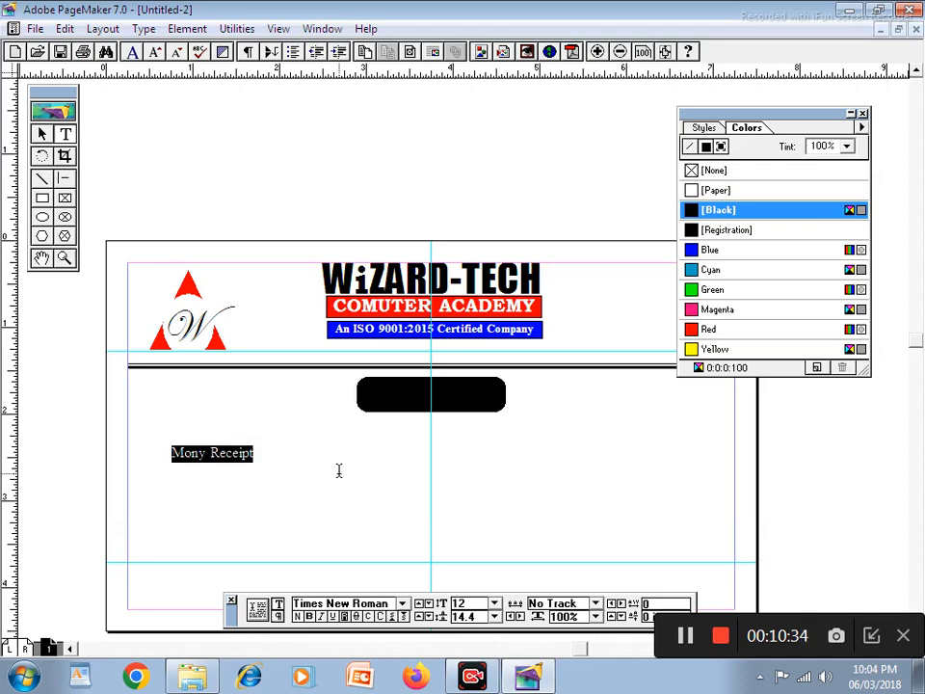
{"action": "left_click", "coordinate": [380, 616]}
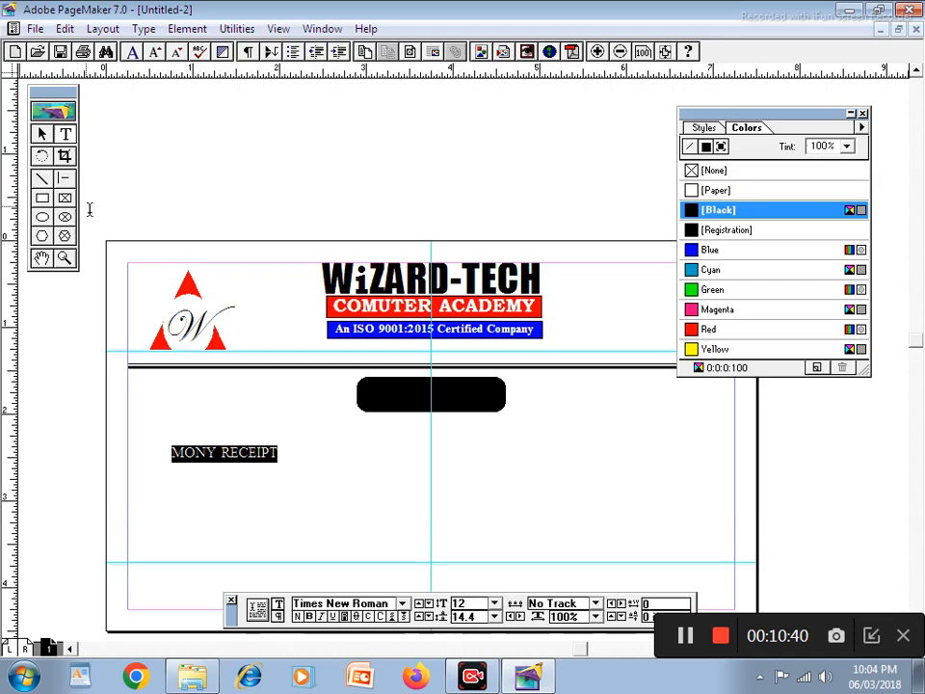
{"action": "key", "text": "ctrl+shift+b"}
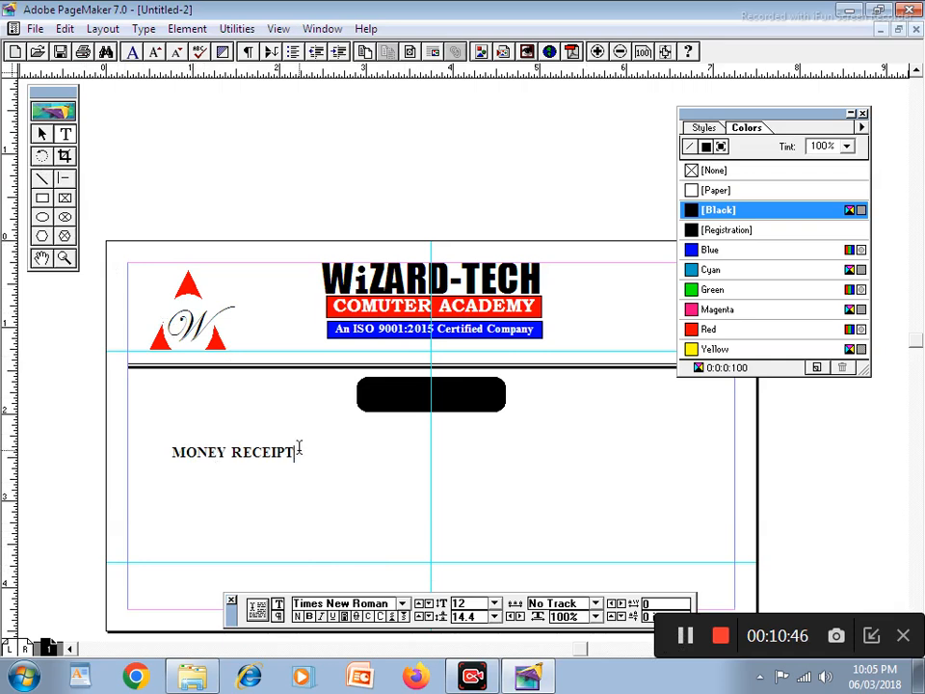
Color the MONEY RECEIPT text with Paper and move it into the black rounded box
{"action": "left_click_drag", "start_coordinate": [298, 448], "coordinate": [168, 449]}
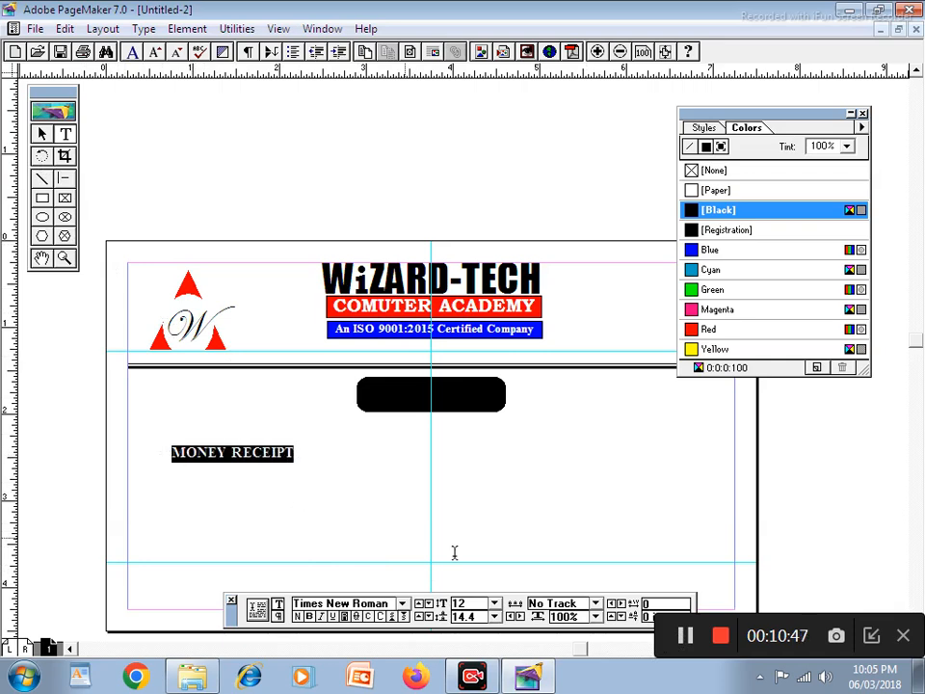
{"action": "left_click", "coordinate": [709, 190]}
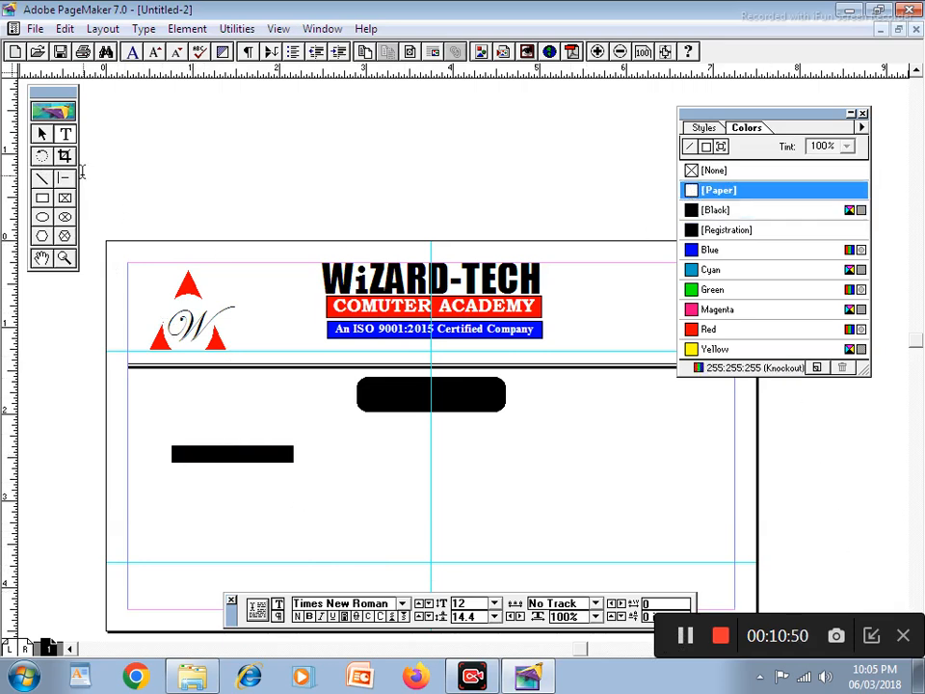
{"action": "left_click", "coordinate": [41, 134]}
{"action": "left_click_drag", "start_coordinate": [188, 457], "coordinate": [381, 399]}
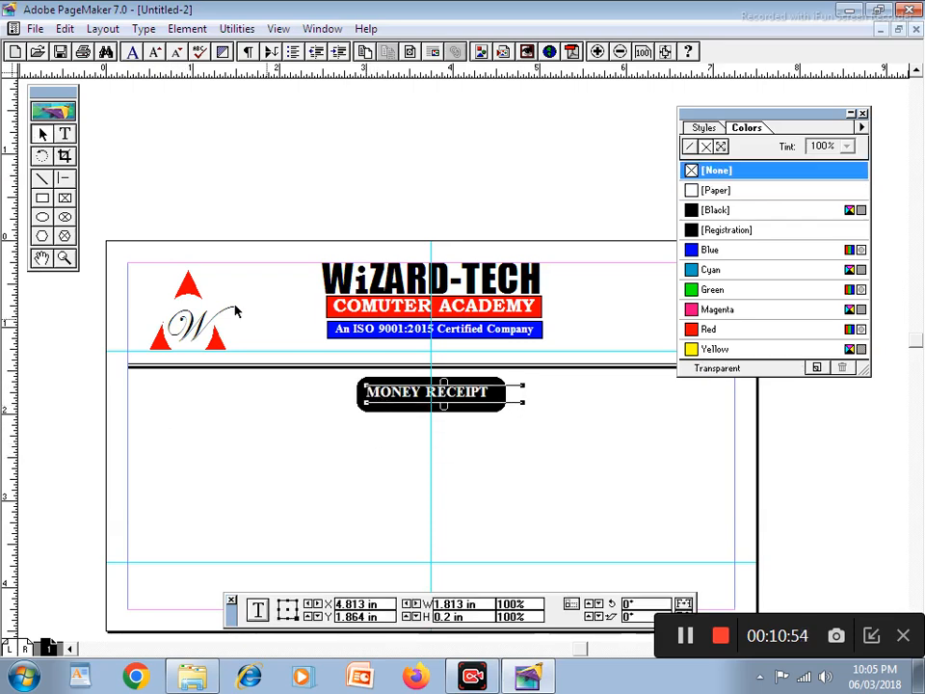
Increase the MONEY RECEIPT text size to 13 points and deselect it
{"action": "left_click", "coordinate": [64, 134]}
{"action": "triple_click", "coordinate": [438, 388]}
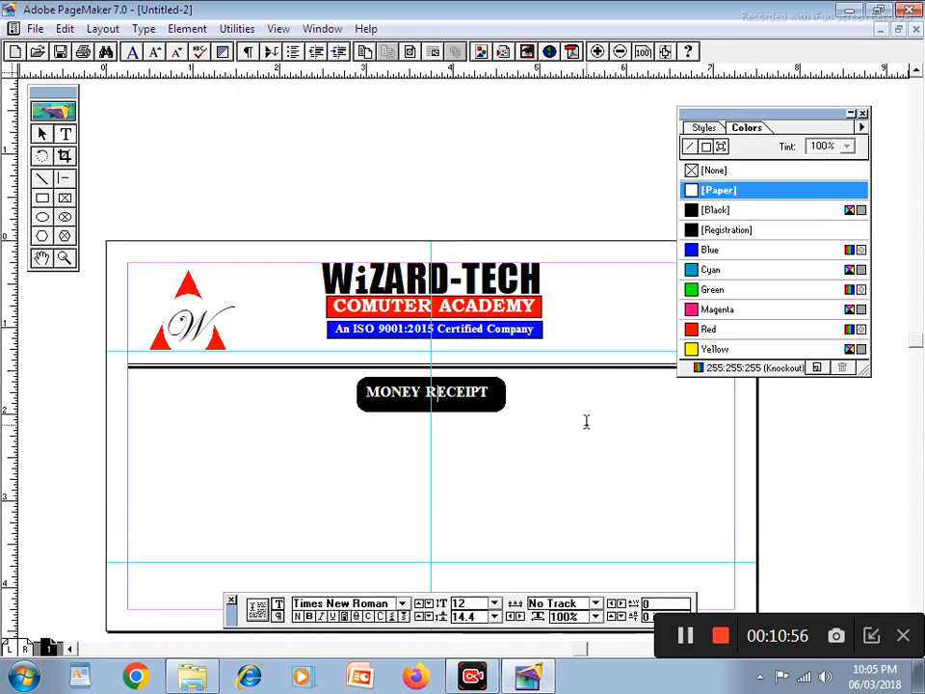
{"action": "key", "text": "ctrl+alt+shift+period"}
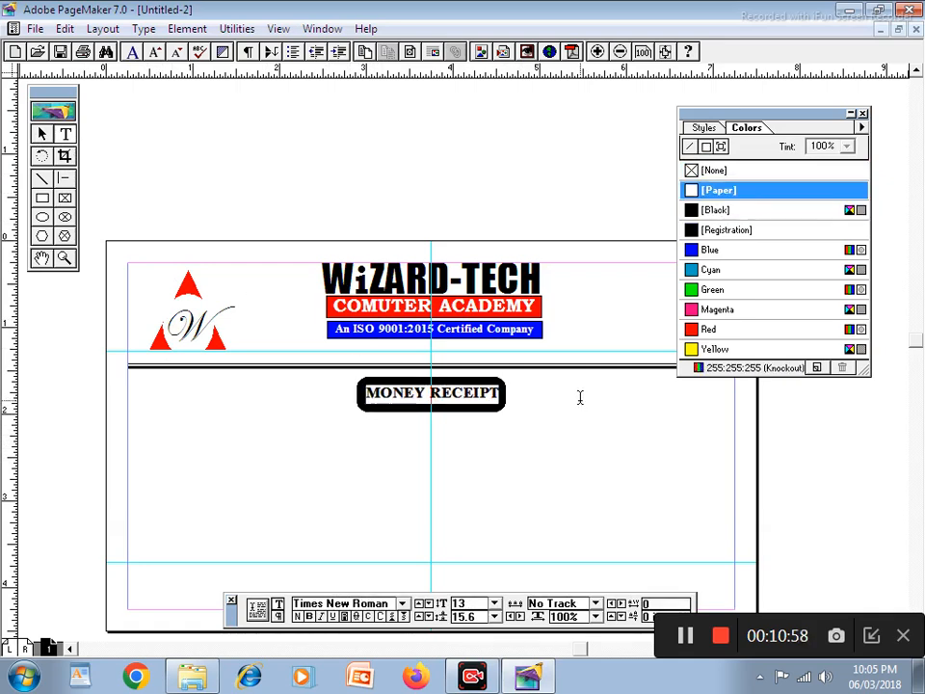
{"action": "left_click", "coordinate": [41, 134]}
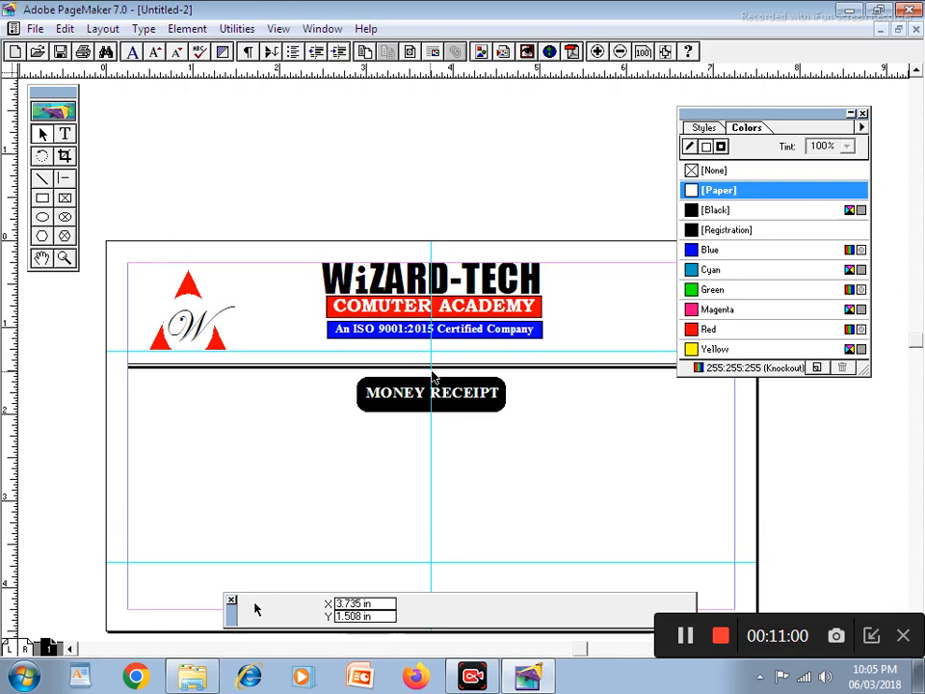
{"action": "left_click", "coordinate": [520, 398]}
{"action": "left_click", "coordinate": [573, 414]}
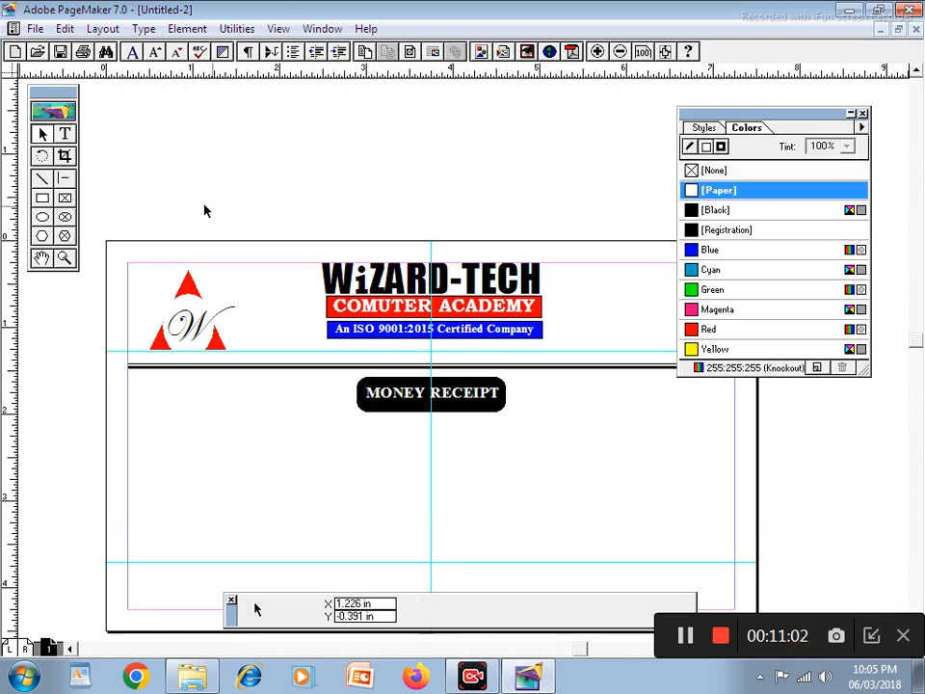
Create a margin-to-margin text block below the MONEY RECEIPT box and enter "Receipt No ." followed by a dotted fill-in line
{"action": "left_click", "coordinate": [63, 135]}
{"action": "left_click_drag", "start_coordinate": [131, 437], "coordinate": [733, 489]}
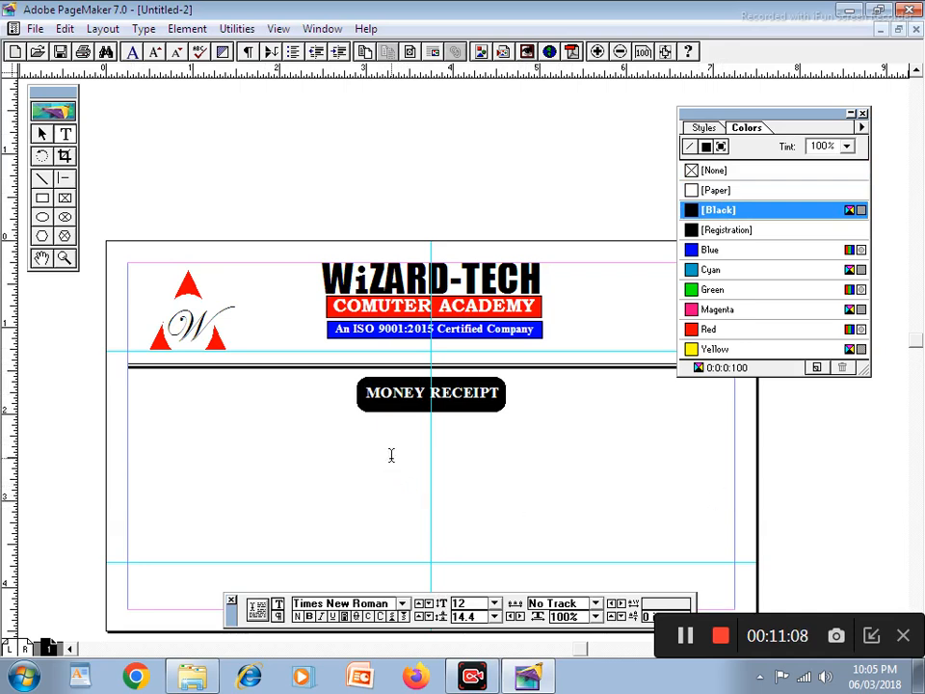
{"action": "type", "text": "Rece"}
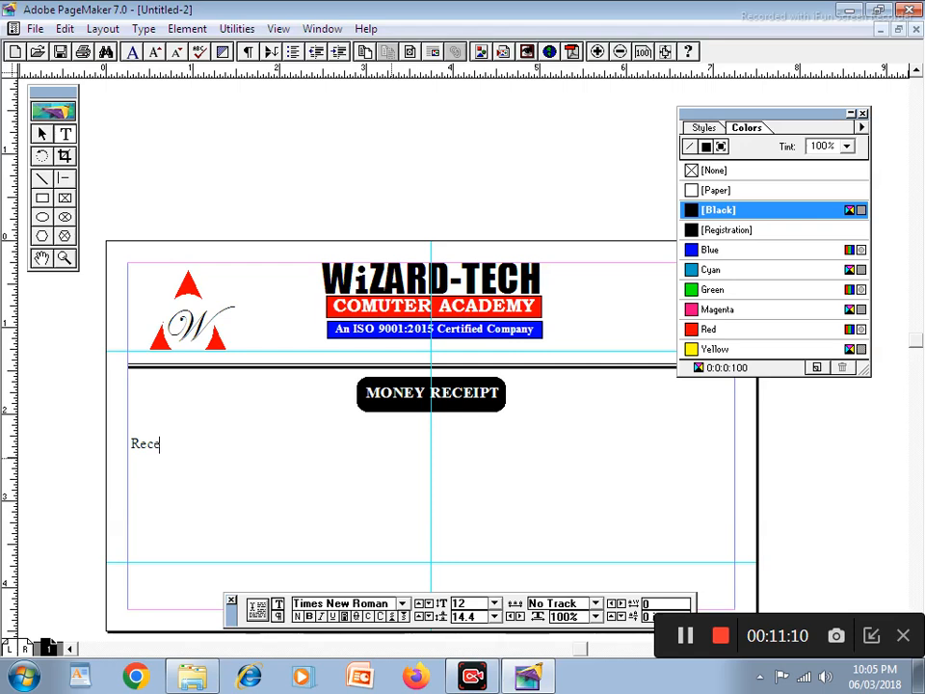
{"action": "type", "text": "ipt No . ...................................."}
{"action": "key", "text": "BackSpace"}
{"action": "key", "text": "BackSpace"}
{"action": "key", "text": "BackSpace"}
{"action": "key", "text": "BackSpace"}
{"action": "key", "text": "BackSpace"}
Continue the receipt number line with "Invoice No" and "Date :" labels, each followed by a dotted fill-in line
{"action": "type", "text": "In"}
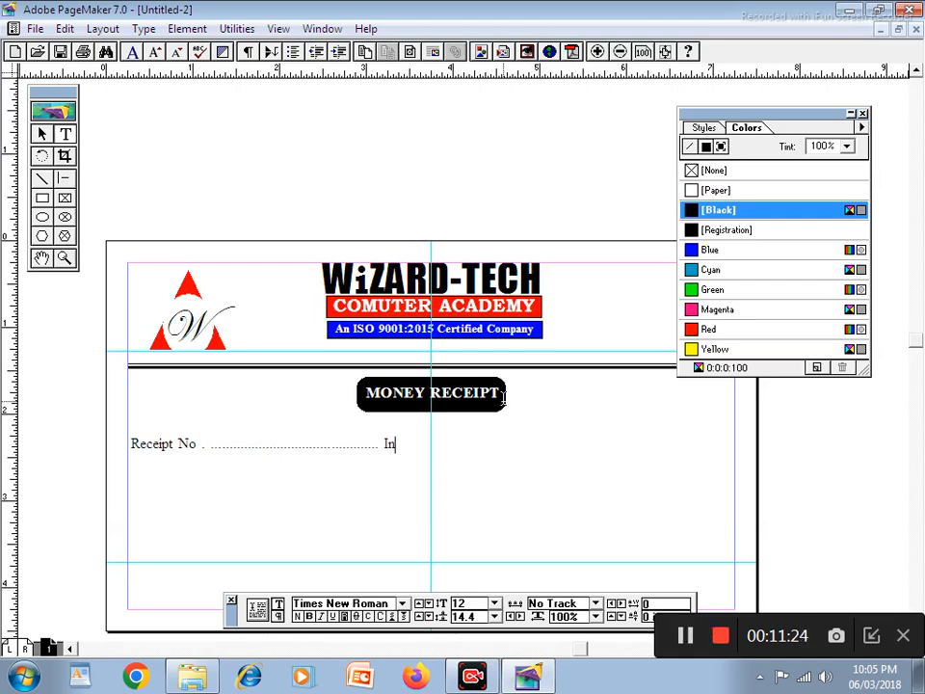
{"action": "type", "text": "voice"}
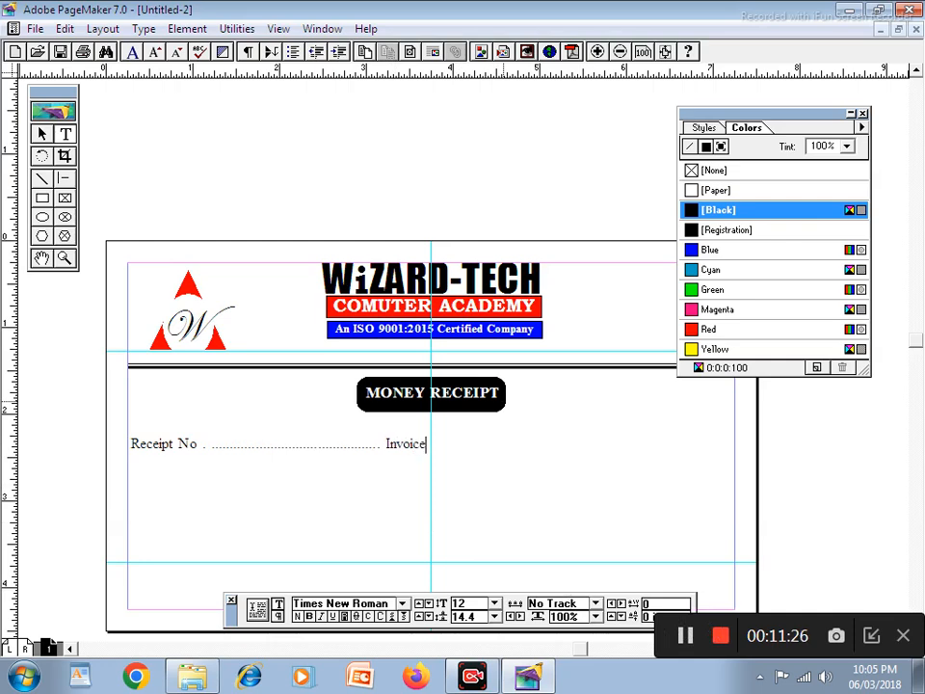
{"action": "type", "text": " n"}
{"action": "key", "text": "BackSpace"}
{"action": "type", "text": "No "}
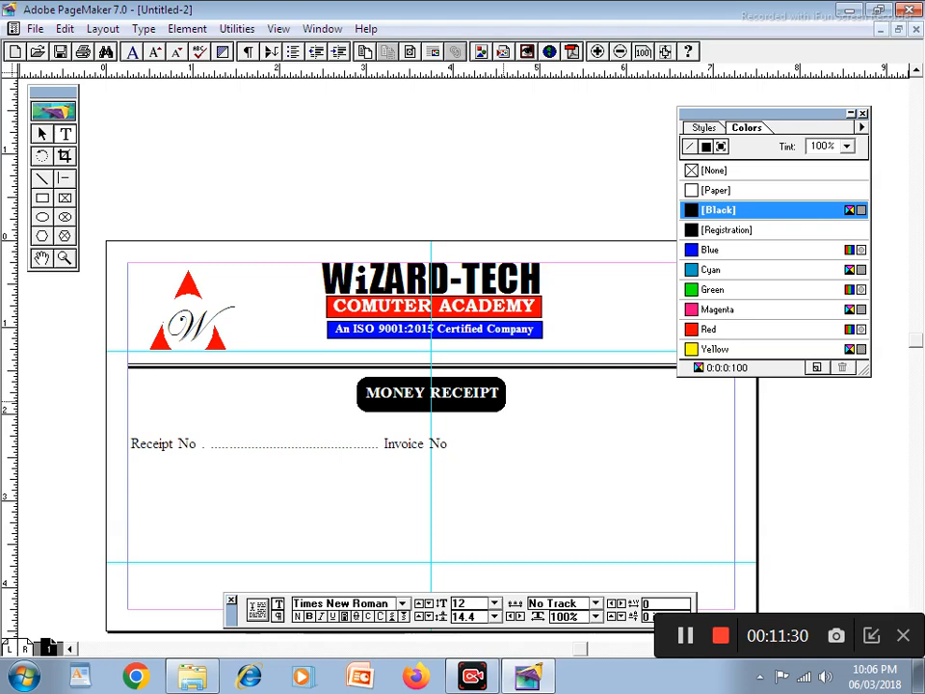
{"action": "type", "text": "................................"}
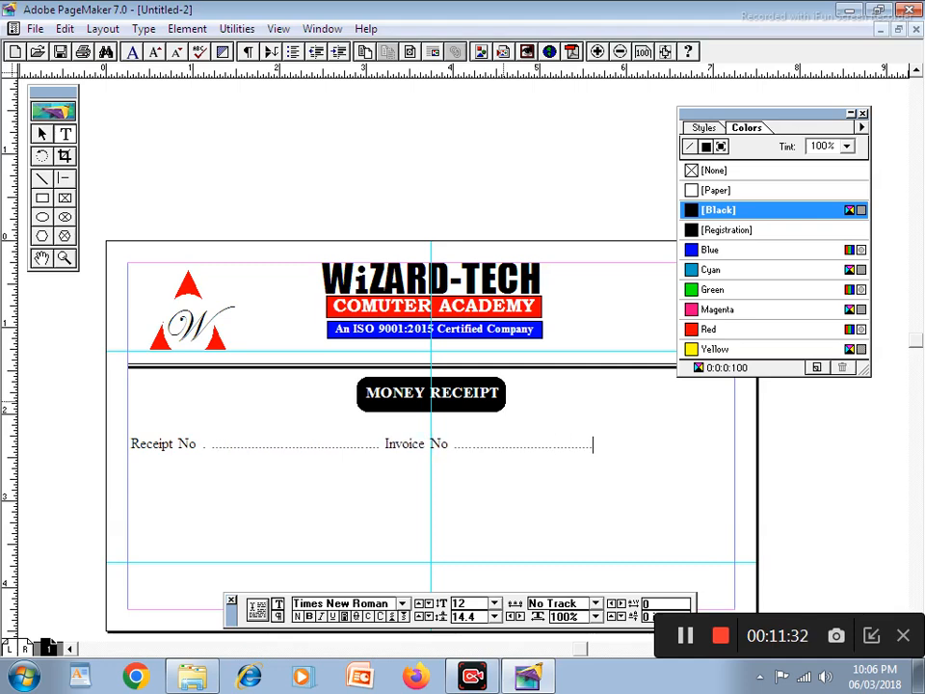
{"action": "type", "text": "...... Date : ................."}
Add the line "Received with thanks form Mr./Ms/Mrs." with a dotted fill-in reaching the right margin, removing the stray space in "Received"
{"action": "key", "text": "Return"}
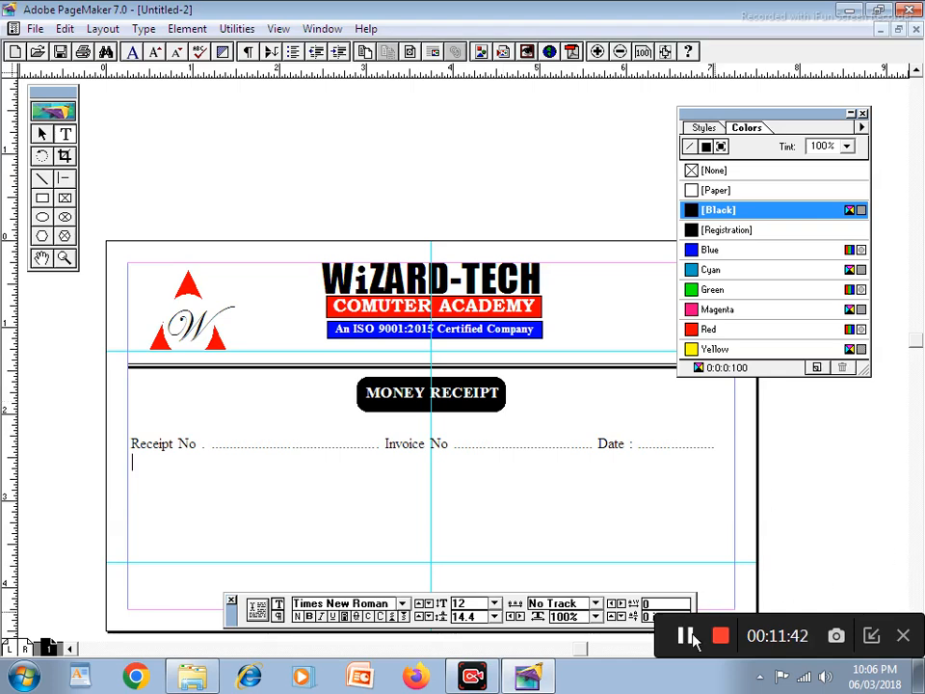
{"action": "type", "text": "Received with thanks form Mr./Ms/Mrs."}
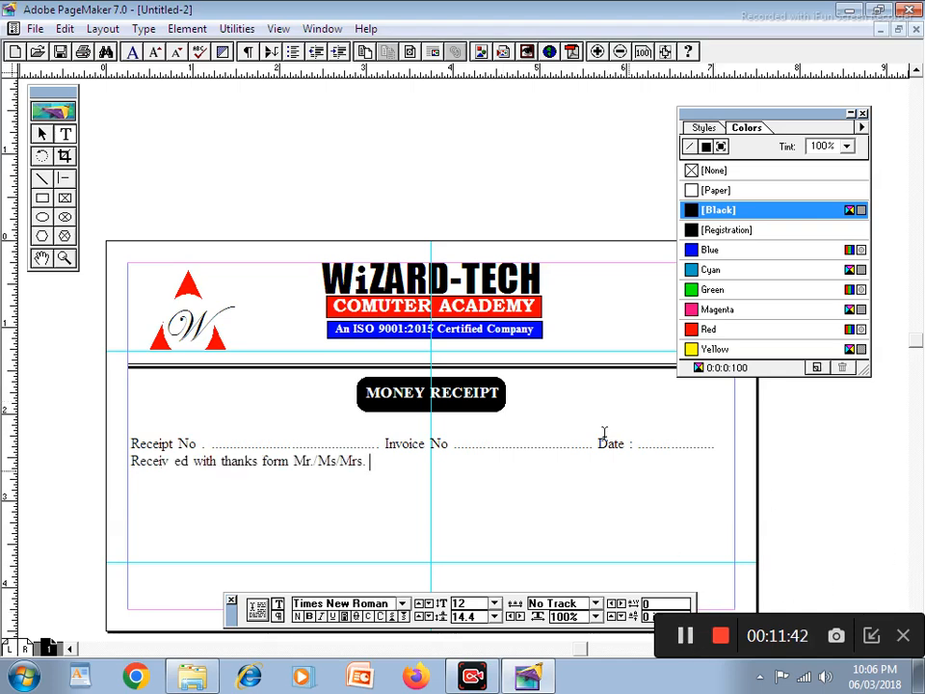
{"action": "left_click", "coordinate": [180, 461]}
{"action": "key", "text": "BackSpace"}
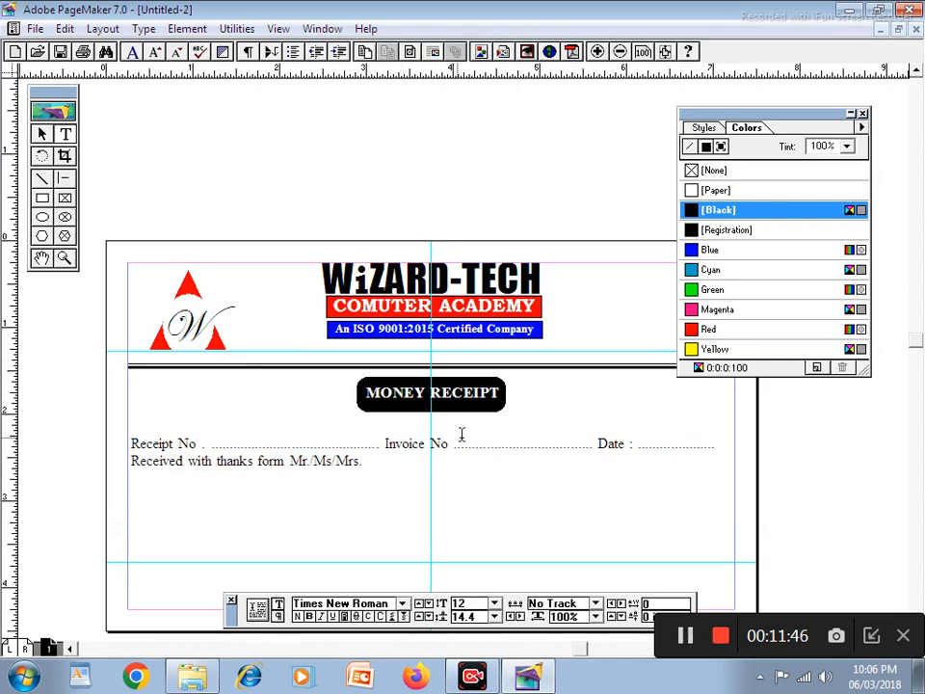
{"action": "left_click", "coordinate": [364, 465]}
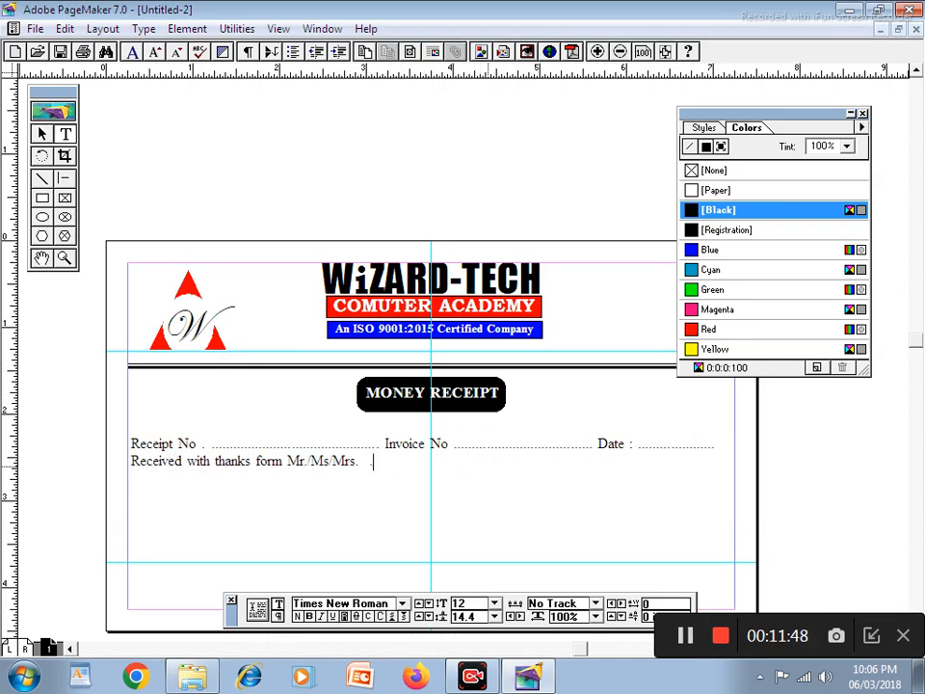
{"action": "type", "text": "......................................................."}
{"action": "type", "text": "................................................."}
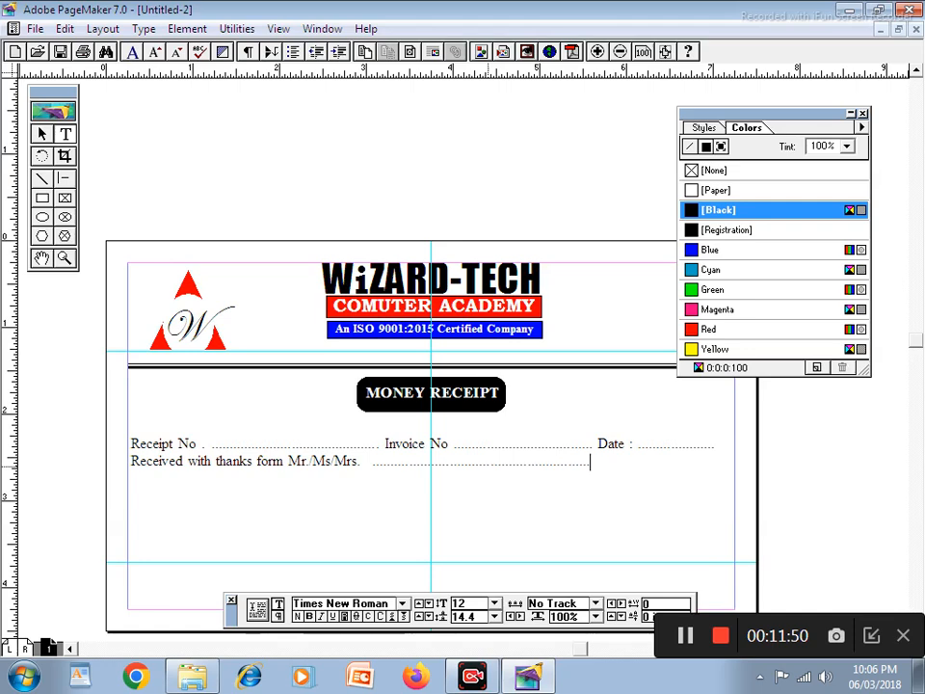
{"action": "type", "text": "....."}
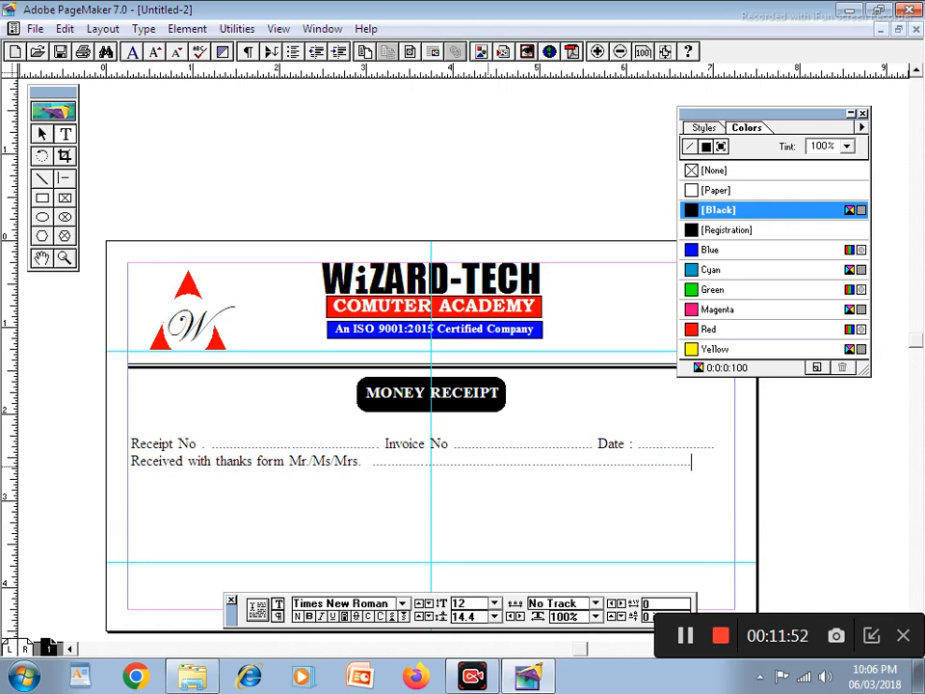
{"action": "type", "text": "........"}
{"action": "left_click", "coordinate": [687, 642]}
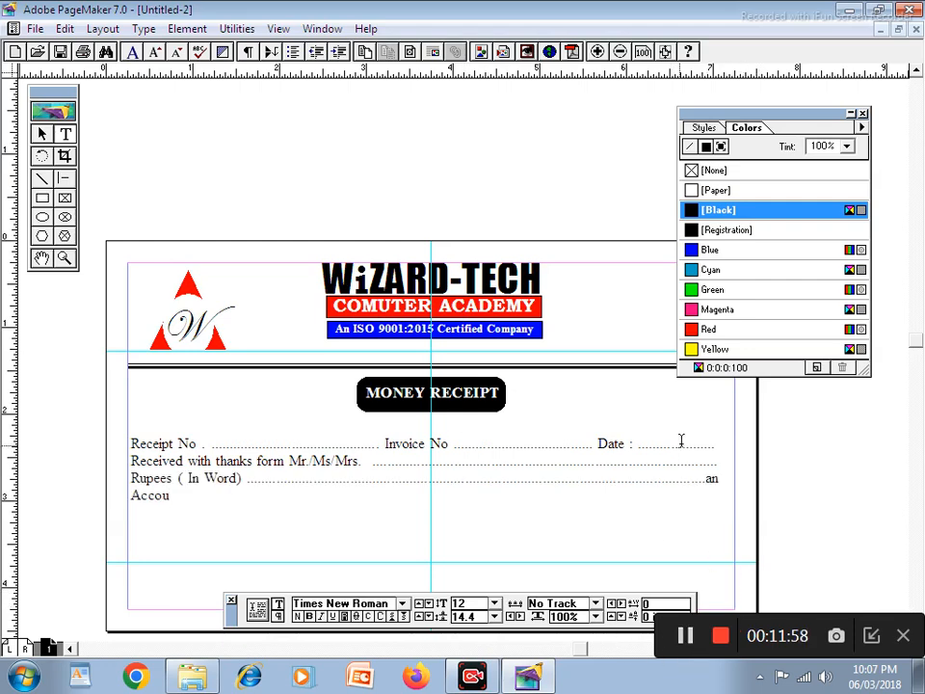
Complete the "Account of" label below the Rupees line and fill the rest of its line with dots
{"action": "type", "text": "t"}
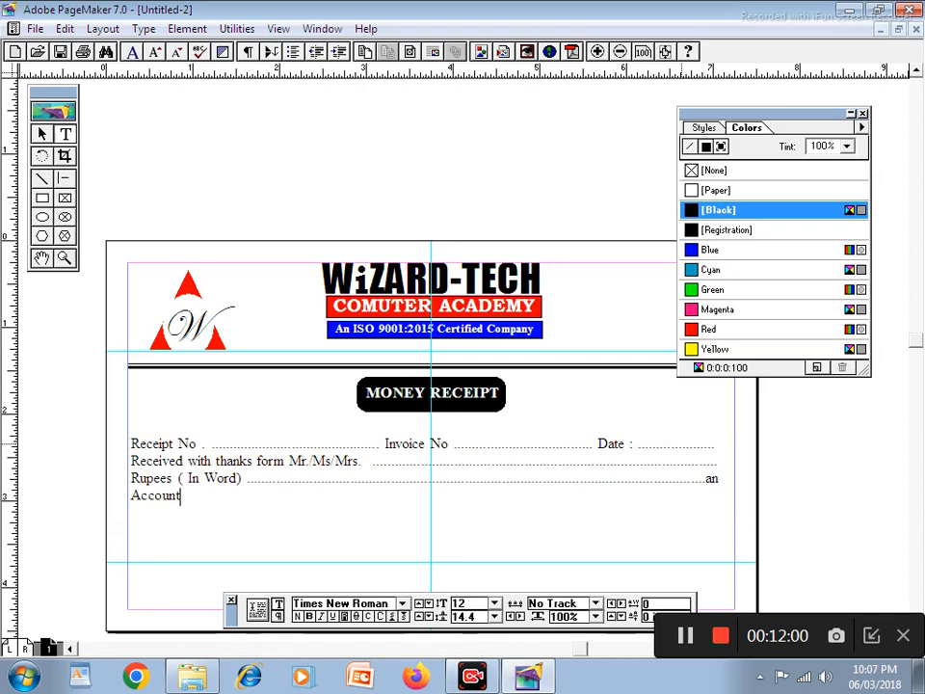
{"action": "type", "text": " of"}
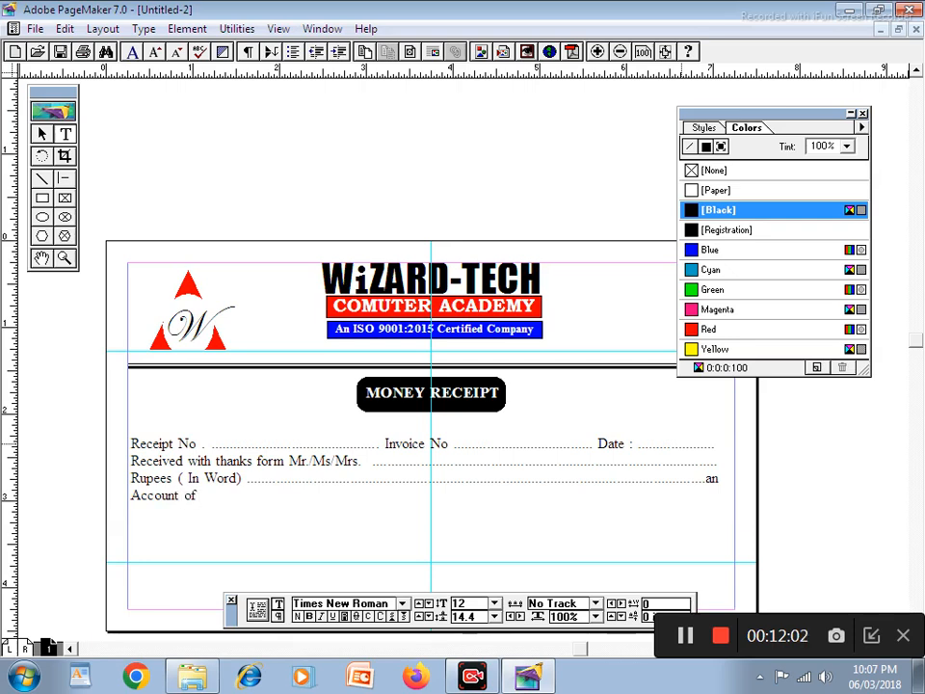
{"action": "type", "text": " ............................................"}
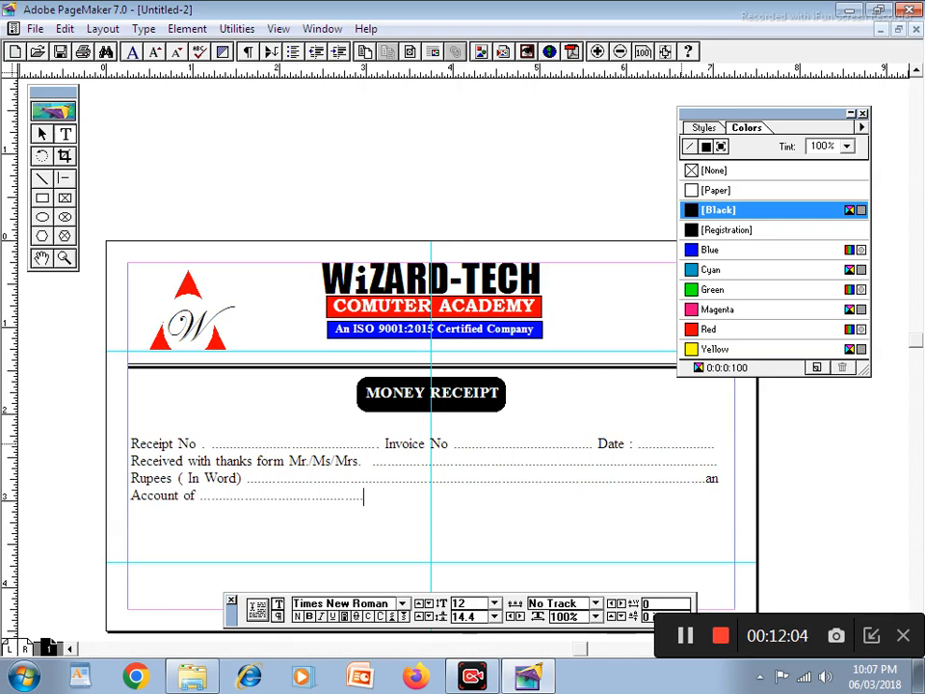
{"action": "type", "text": "................................."}
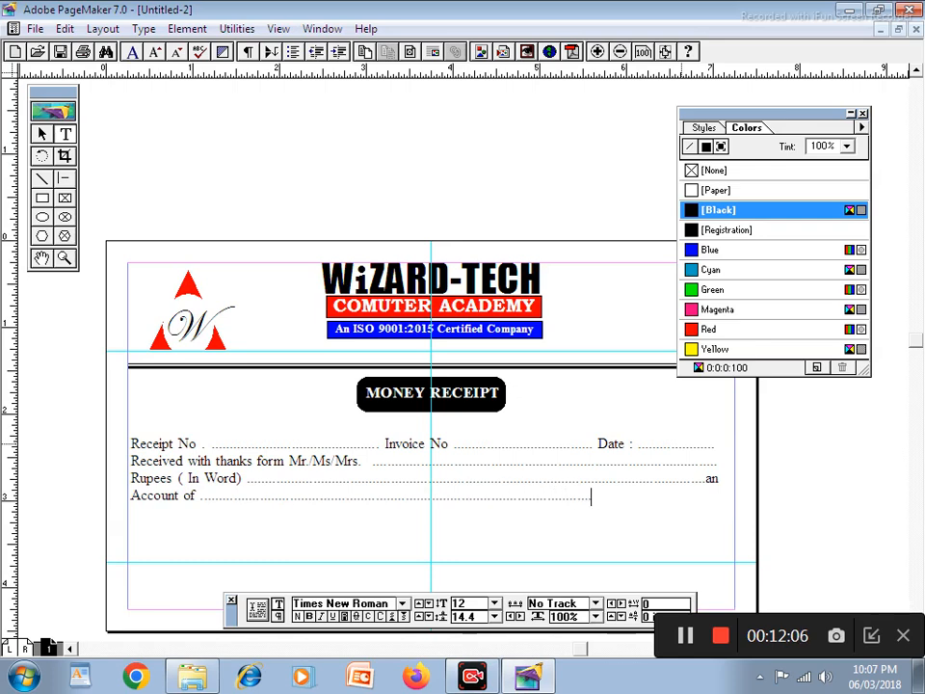
{"action": "type", "text": "........................"}
Add a line reading "Cash/cheque/DD No." and "Date", each followed by a dotted fill-in line
{"action": "key", "text": "Return"}
{"action": "type", "text": "Cash"}
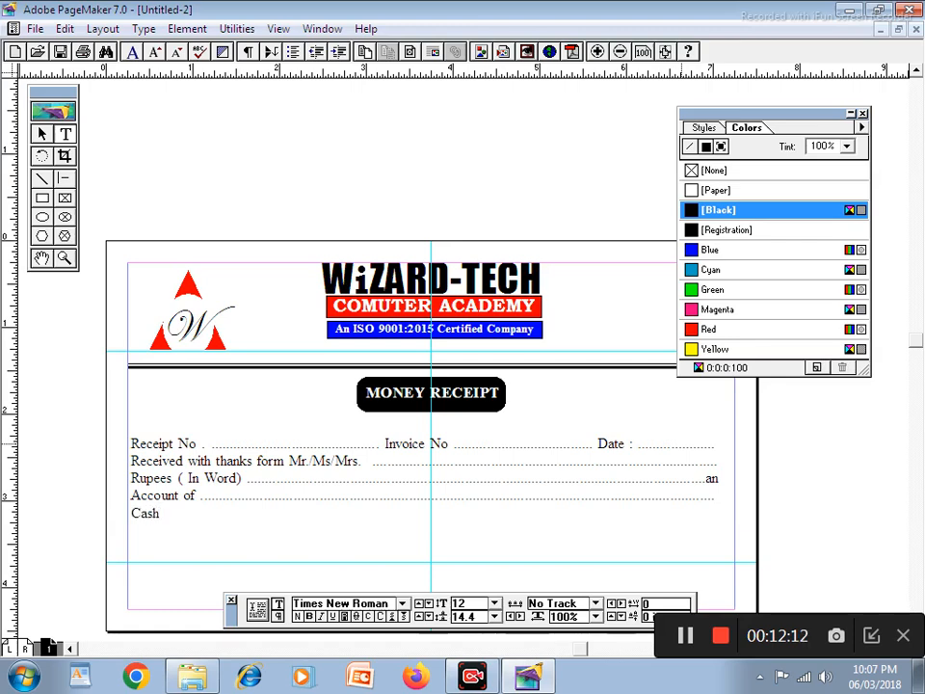
{"action": "type", "text": "/chequ"}
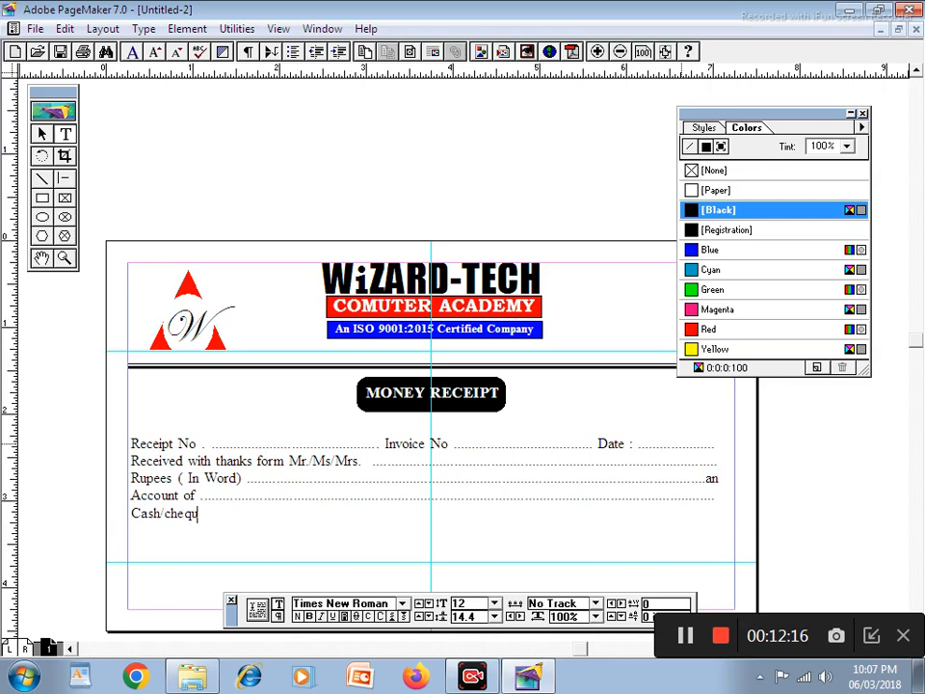
{"action": "type", "text": "e/DD no"}
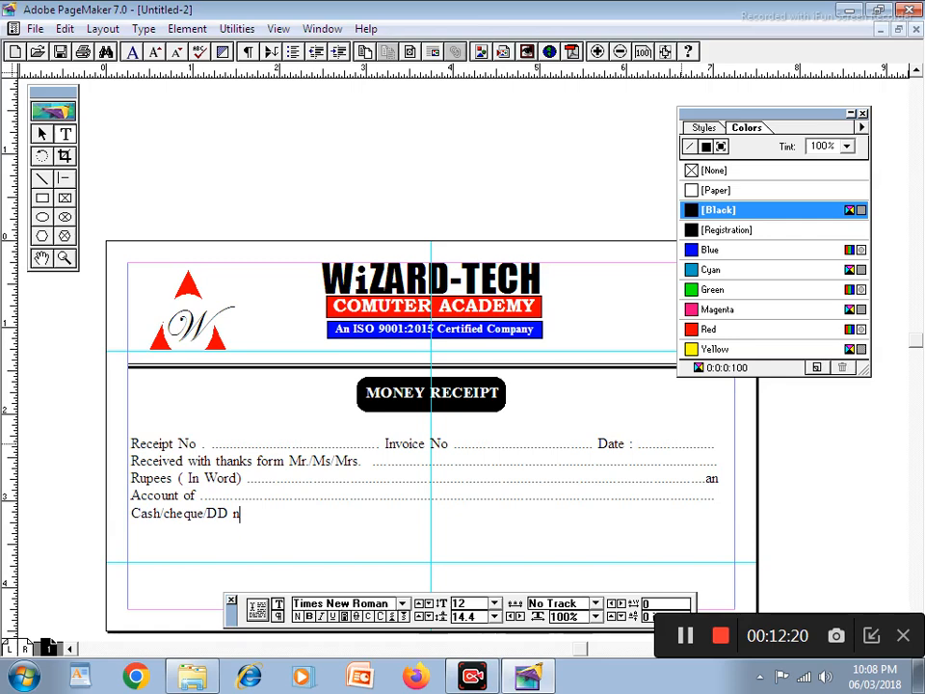
{"action": "key", "text": "BackSpace"}
{"action": "key", "text": "BackSpace"}
{"action": "type", "text": "No"}
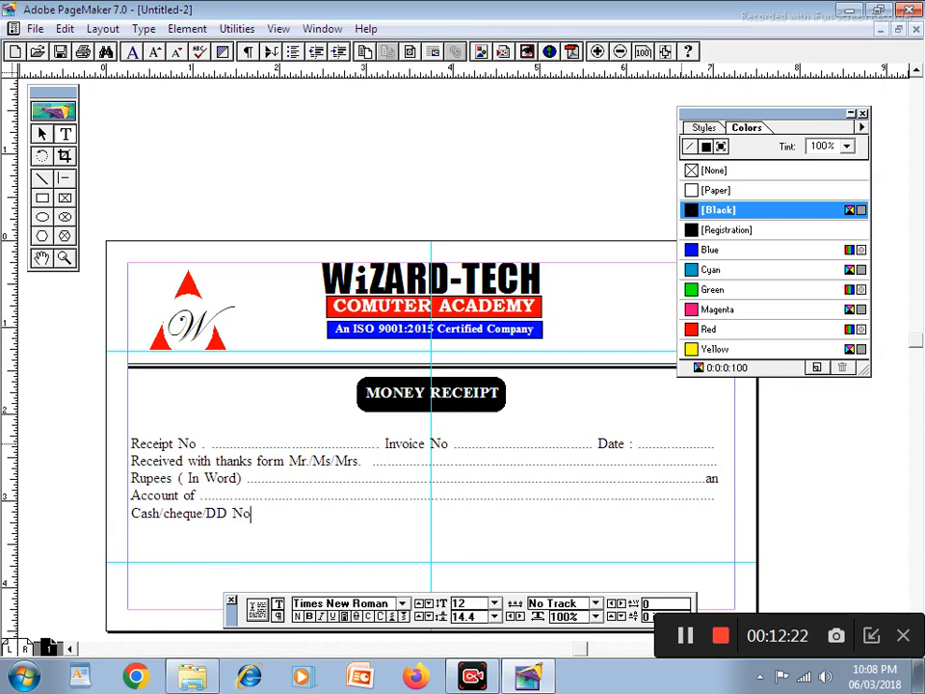
{"action": "type", "text": ". .............................................................."}
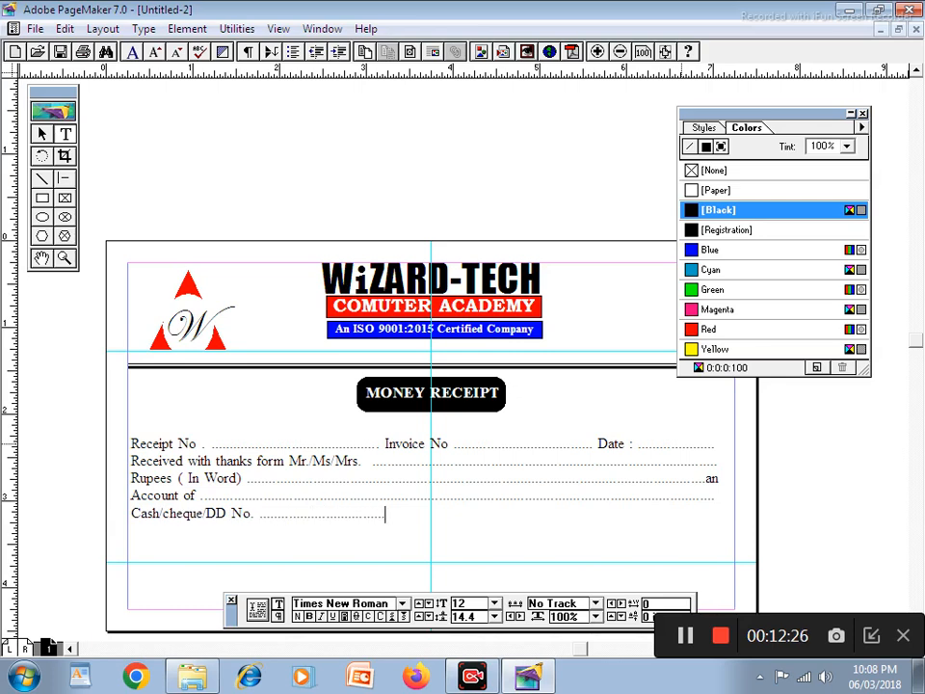
{"action": "type", "text": "............."}
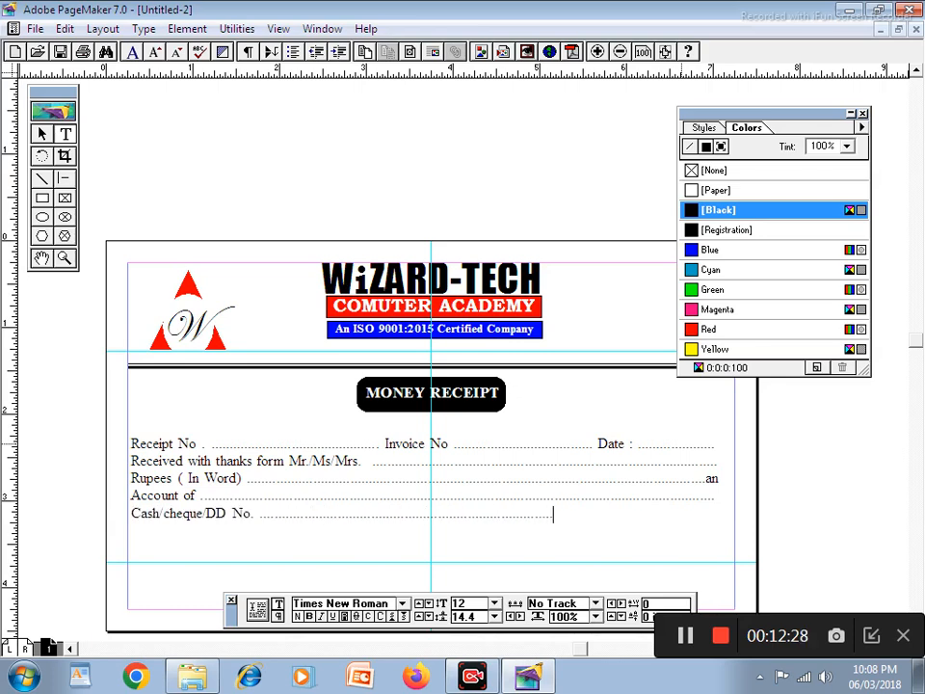
{"action": "type", "text": ".....Date :"}
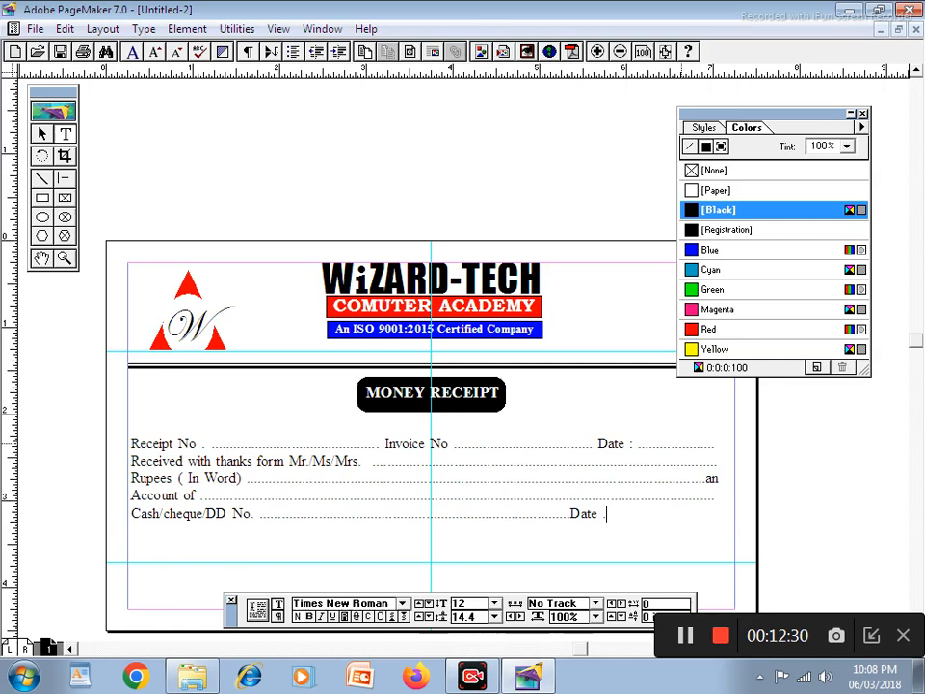
{"action": "type", "text": "..................................."}
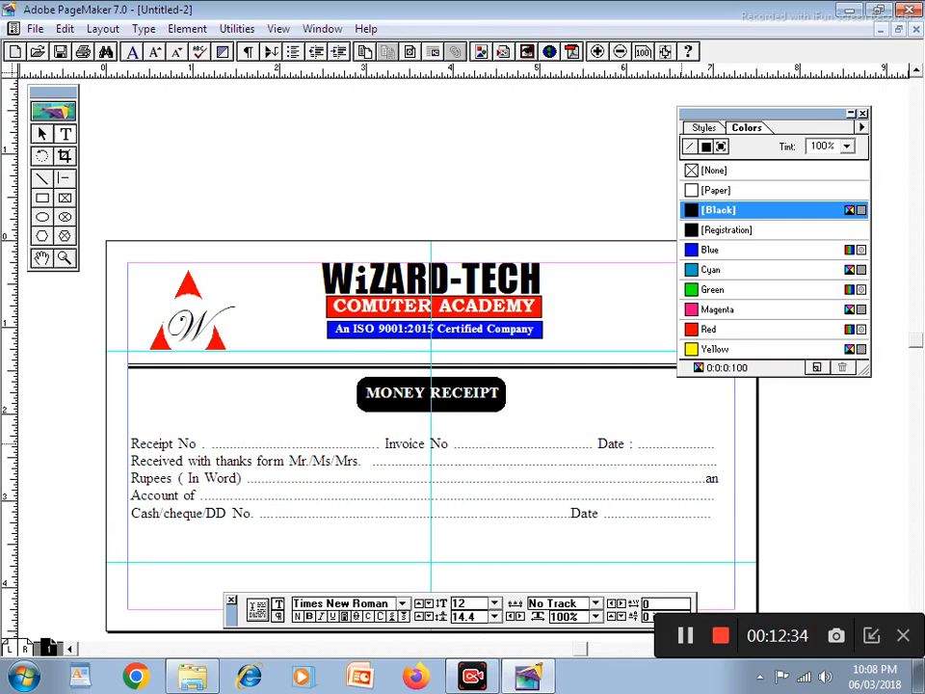
Add a line with "Center Palace" and "Center Code" dotted fill-ins, trimming the final dots so everything fits on one line
{"action": "type", "text": "Center Pale"}
{"action": "type", "text": "ce "}
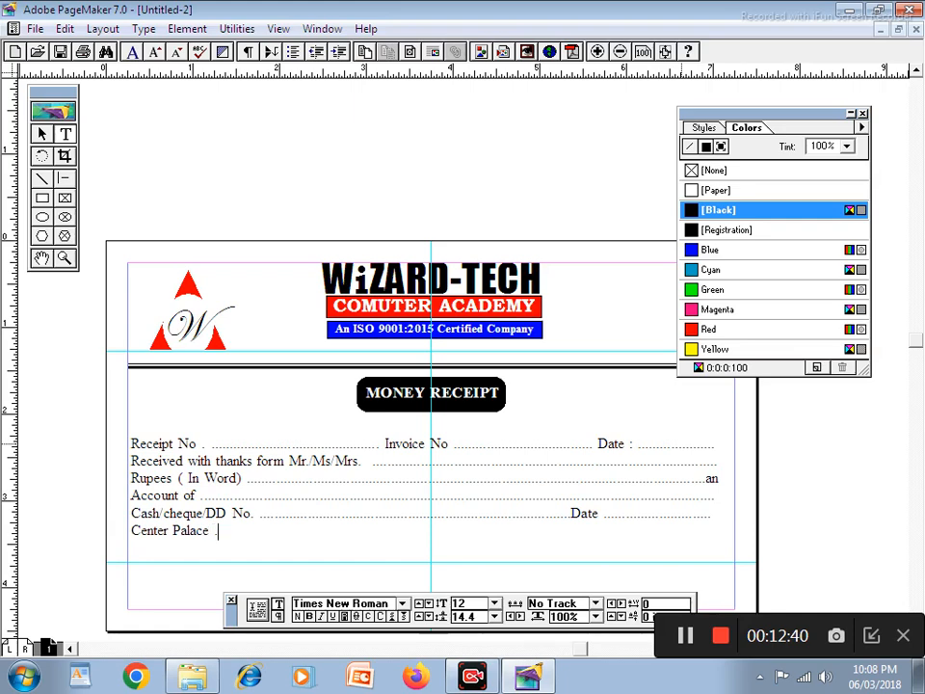
{"action": "type", "text": ".............................................................."}
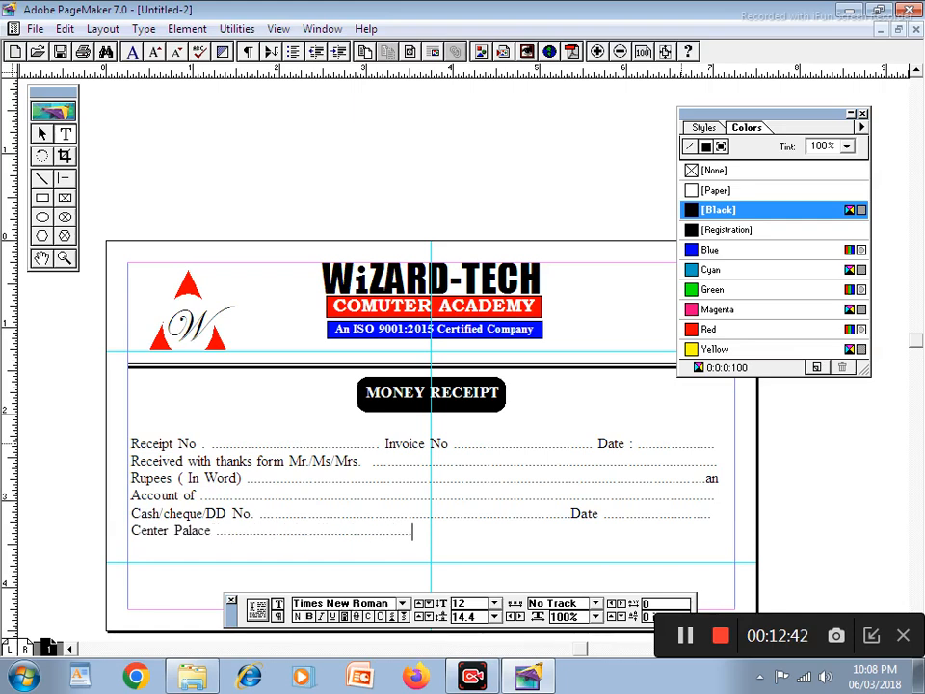
{"action": "type", "text": "....................................Center Code "}
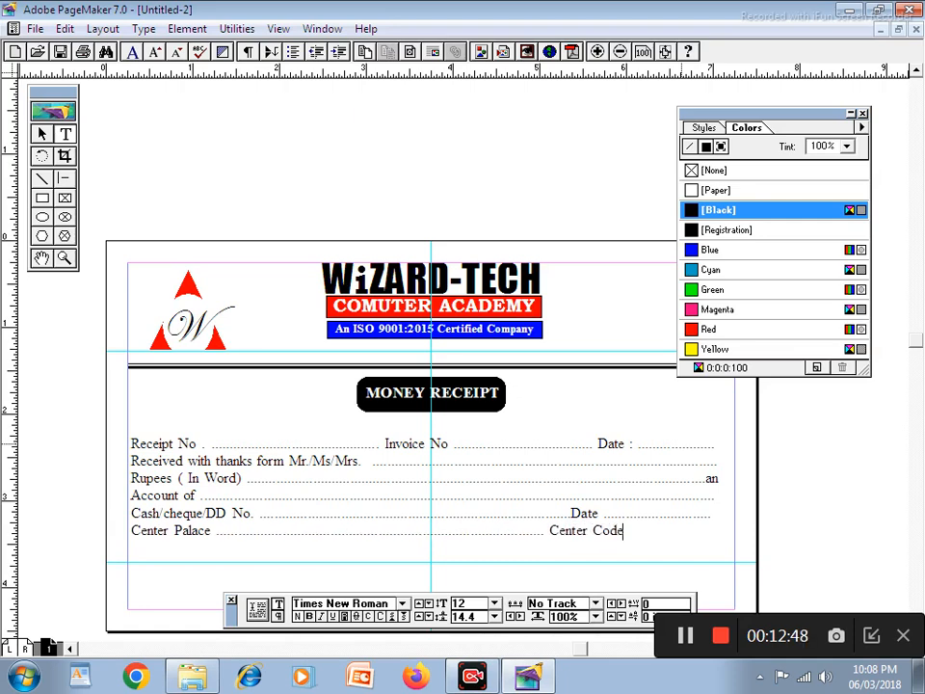
{"action": "type", "text": "................................."}
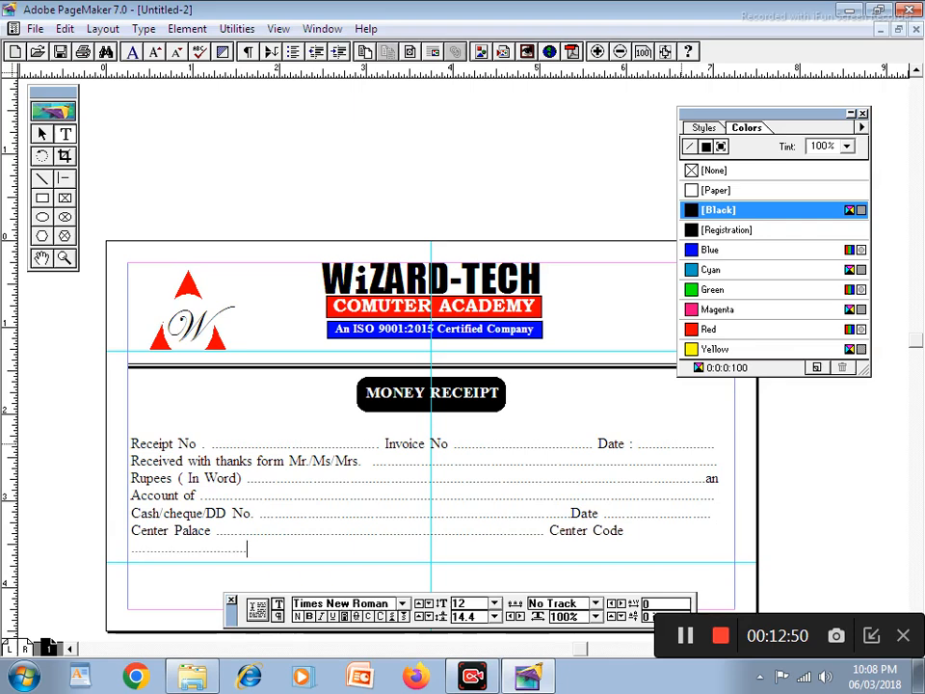
{"action": "key", "text": "BackSpace"}
{"action": "key", "text": "BackSpace"}
{"action": "key", "text": "BackSpace"}
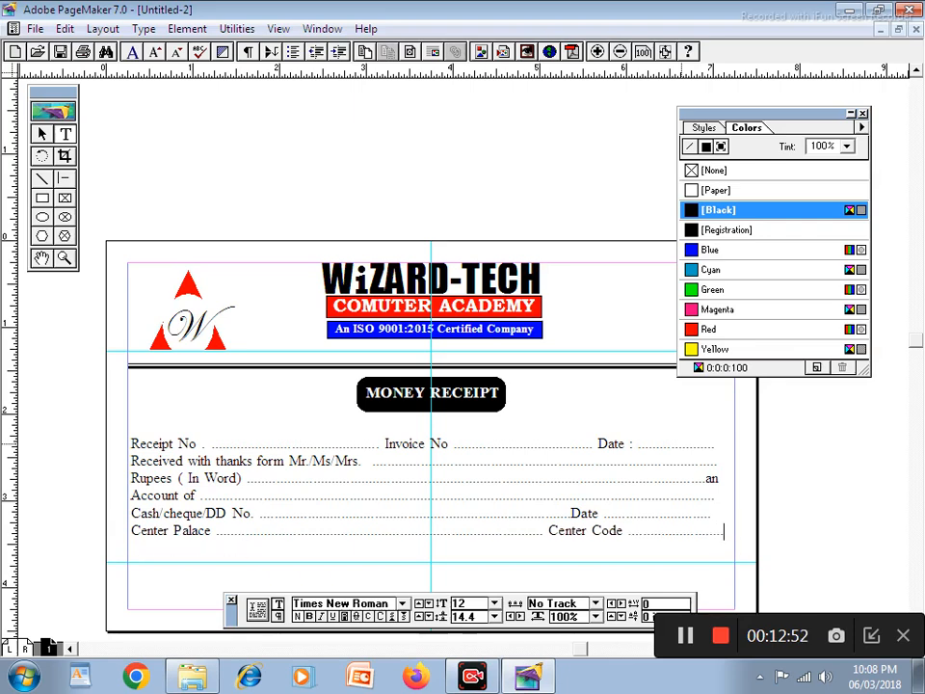
Move the fill-in text block up to just below the MONEY RECEIPT box
{"action": "left_click", "coordinate": [41, 134]}
{"action": "left_click", "coordinate": [210, 487]}
{"action": "left_click_drag", "start_coordinate": [210, 488], "coordinate": [206, 468]}
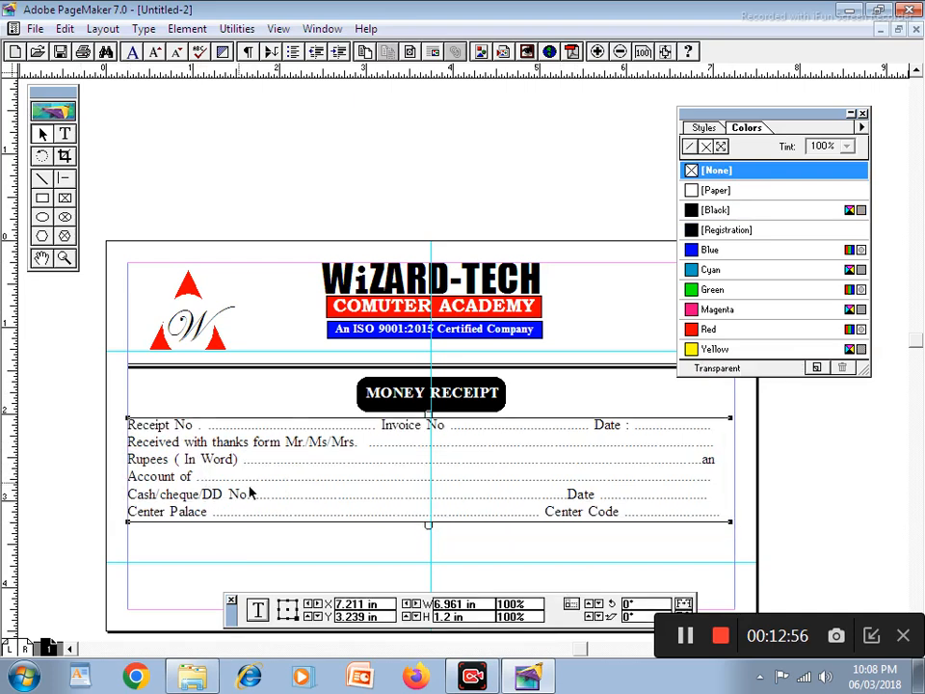
Lower the bottom horizontal guide slightly and move the divider line up to the guide beneath the header
{"action": "left_click_drag", "start_coordinate": [347, 562], "coordinate": [348, 568]}
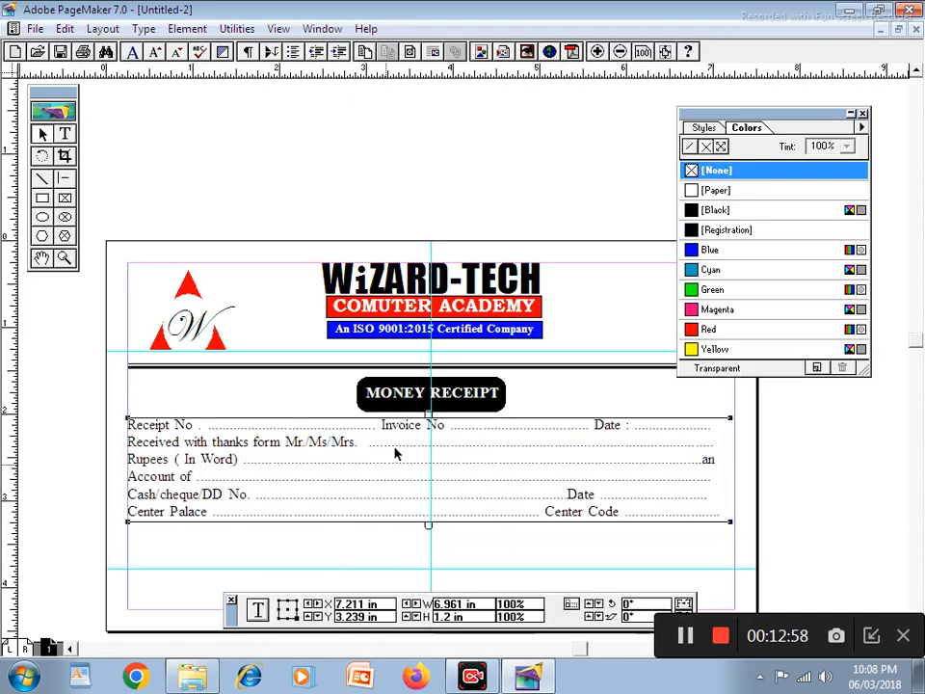
{"action": "left_click", "coordinate": [341, 367]}
{"action": "left_click_drag", "start_coordinate": [343, 368], "coordinate": [340, 361]}
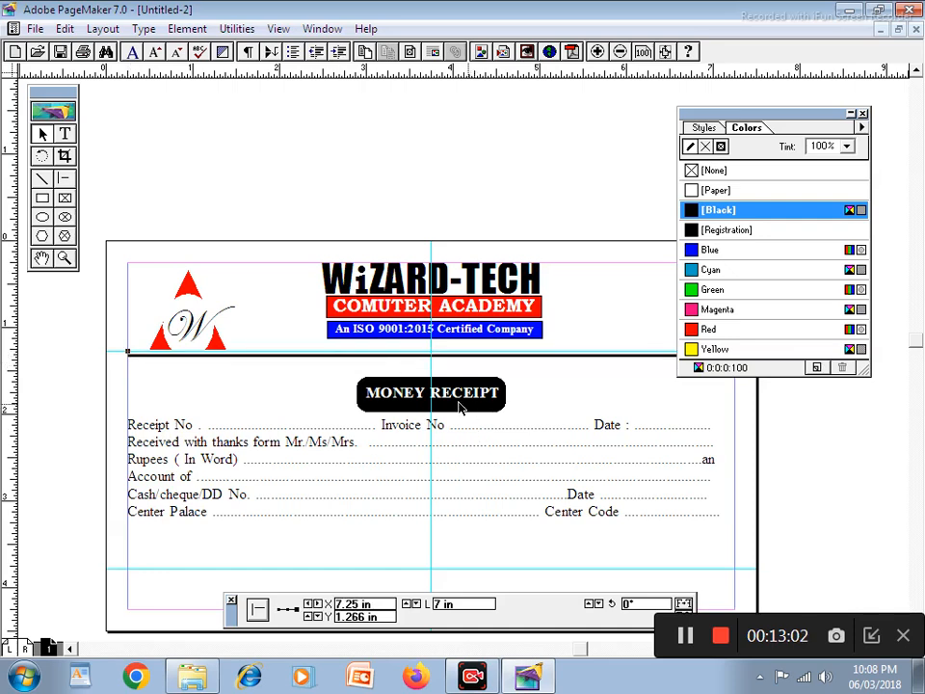
Move the MONEY RECEIPT text and its black box together up beneath the divider line and group them
{"action": "left_click_drag", "start_coordinate": [327, 370], "coordinate": [536, 431]}
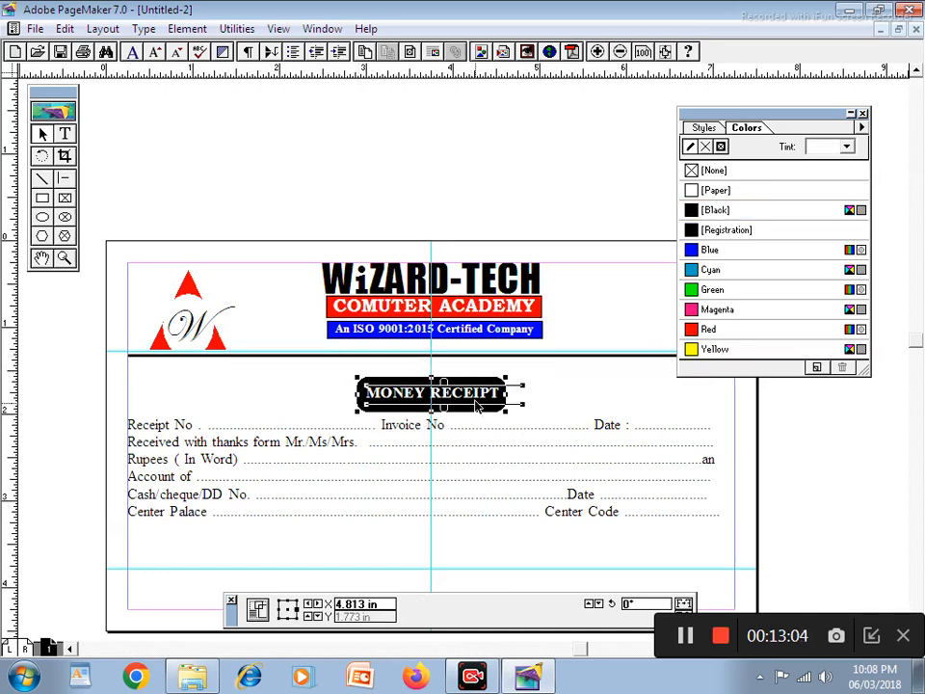
{"action": "left_click_drag", "start_coordinate": [478, 403], "coordinate": [479, 390]}
{"action": "key", "text": "ctrl+g"}
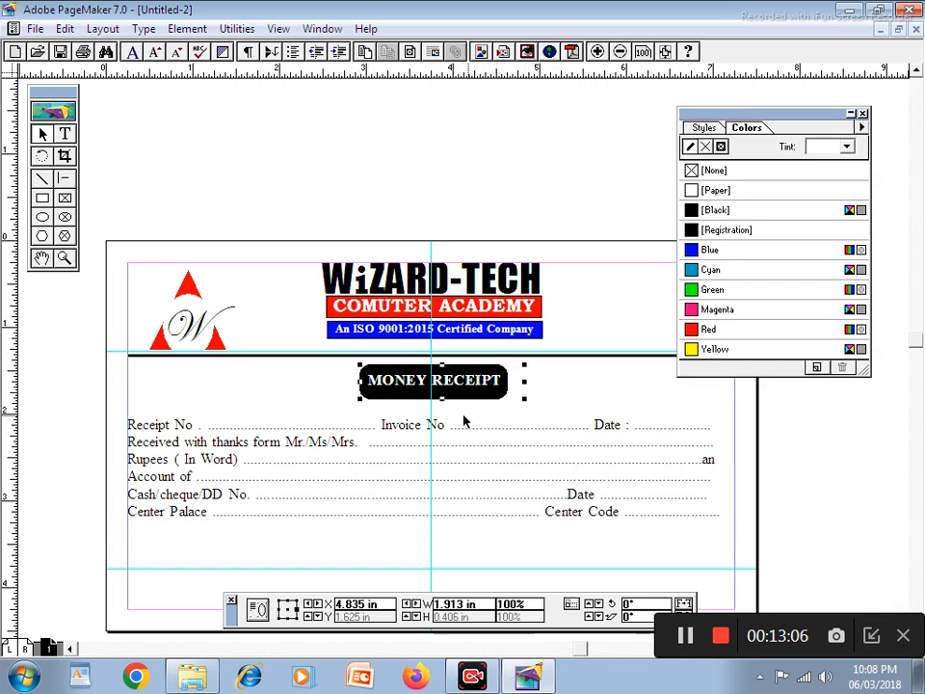
Move the fill-in text block up closer to the MONEY RECEIPT box, keeping it within the side margins
{"action": "left_click", "coordinate": [347, 434]}
{"action": "left_click_drag", "start_coordinate": [350, 430], "coordinate": [354, 421]}
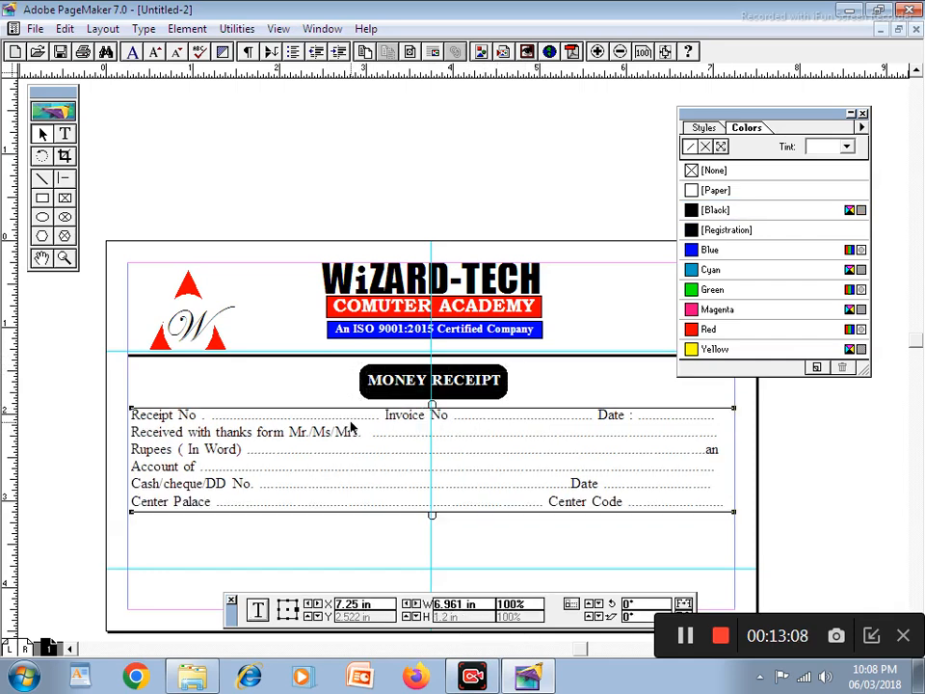
{"action": "left_click", "coordinate": [65, 134]}
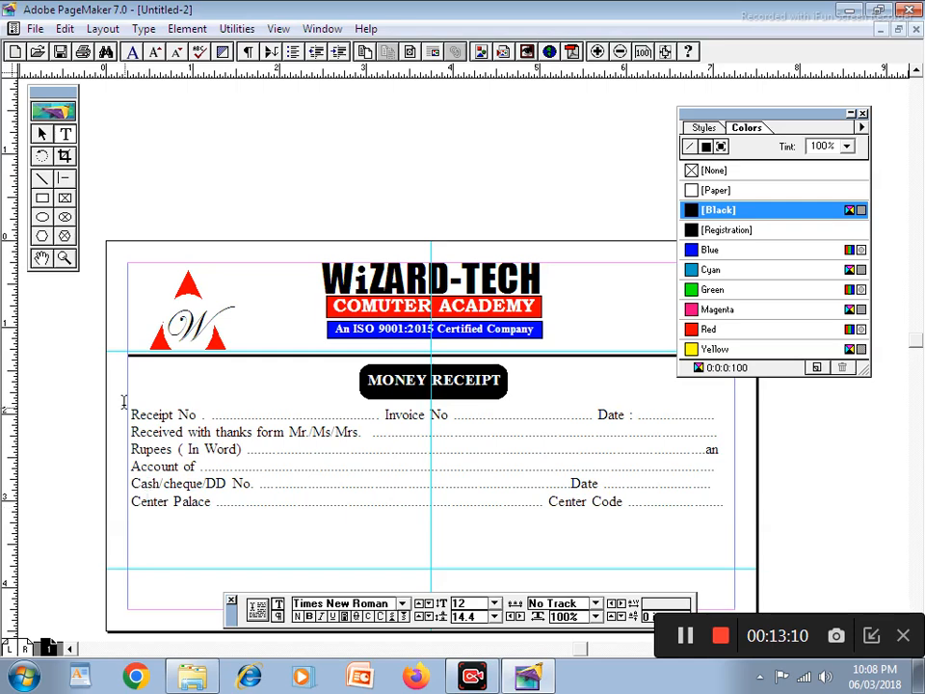
Set the leading of all the fill-in text lines to 18.1
{"action": "left_click_drag", "start_coordinate": [133, 410], "coordinate": [688, 505]}
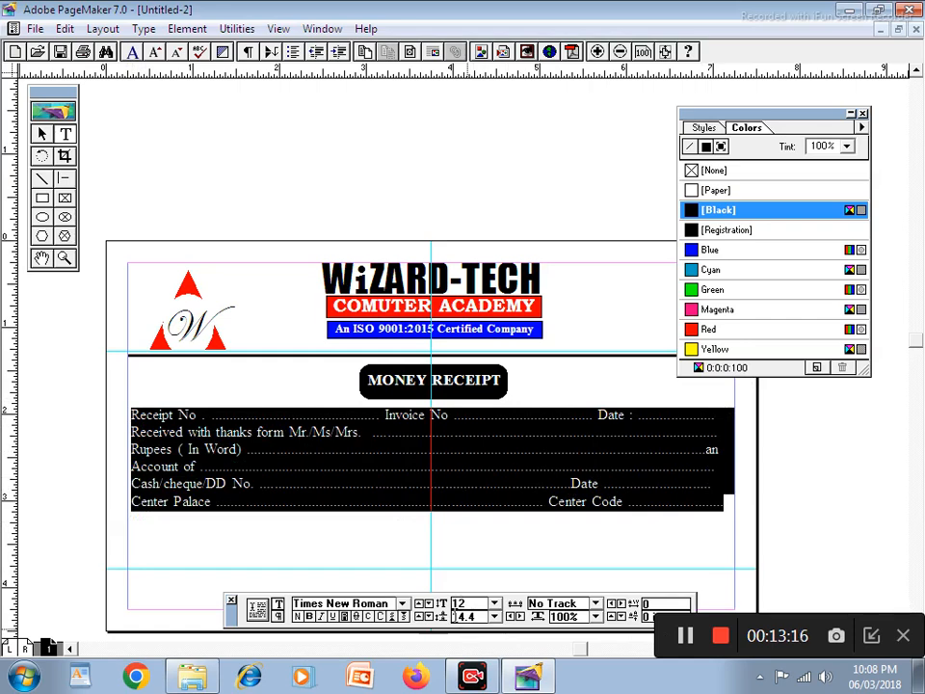
{"action": "left_click", "coordinate": [427, 616]}
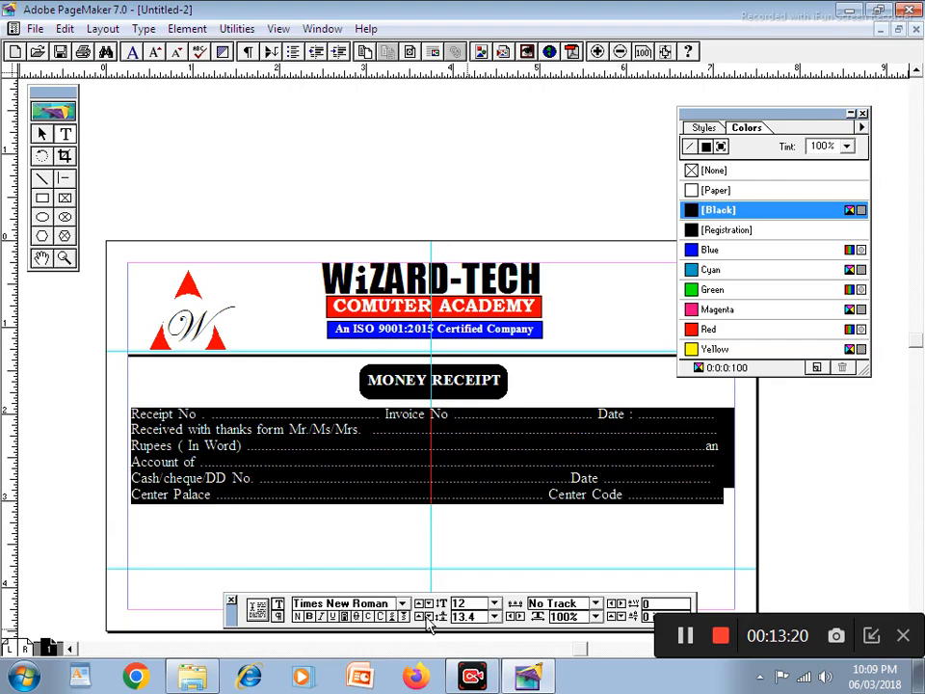
{"action": "left_click", "coordinate": [418, 615]}
{"action": "left_click", "coordinate": [418, 614]}
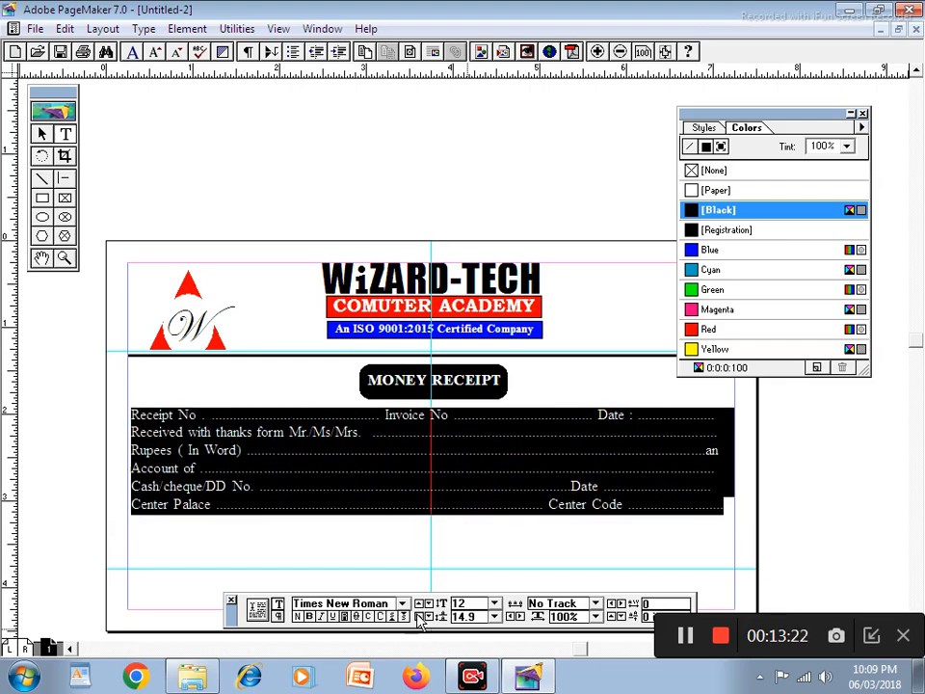
{"action": "left_click", "coordinate": [418, 615]}
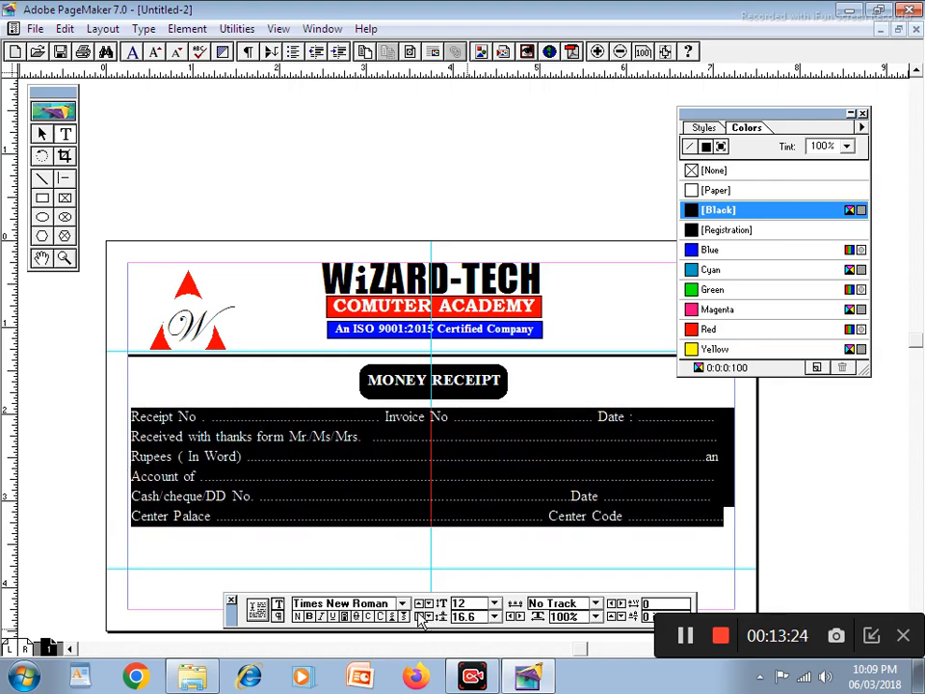
{"action": "left_click", "coordinate": [418, 615]}
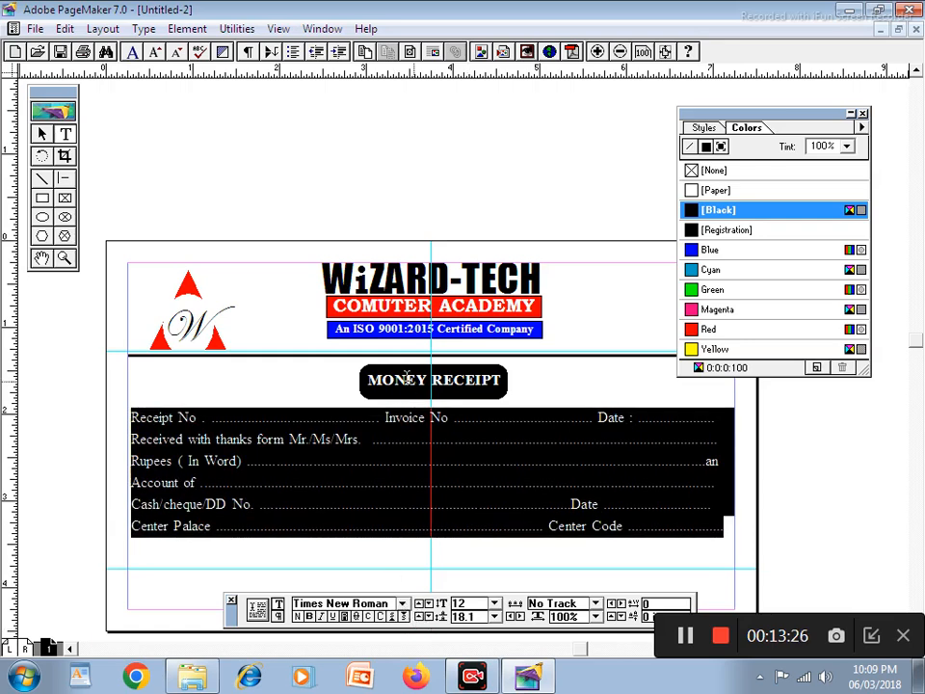
Nudge the fill-in text block up slightly toward the MONEY RECEIPT box
{"action": "left_click", "coordinate": [41, 134]}
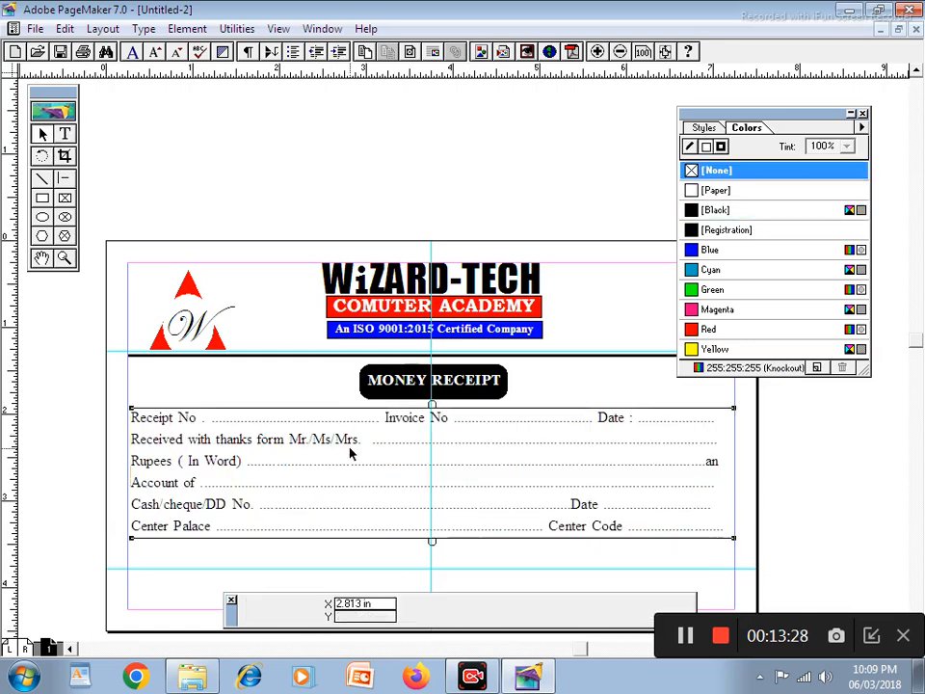
{"action": "key", "text": "Up"}
{"action": "key", "text": "Up"}
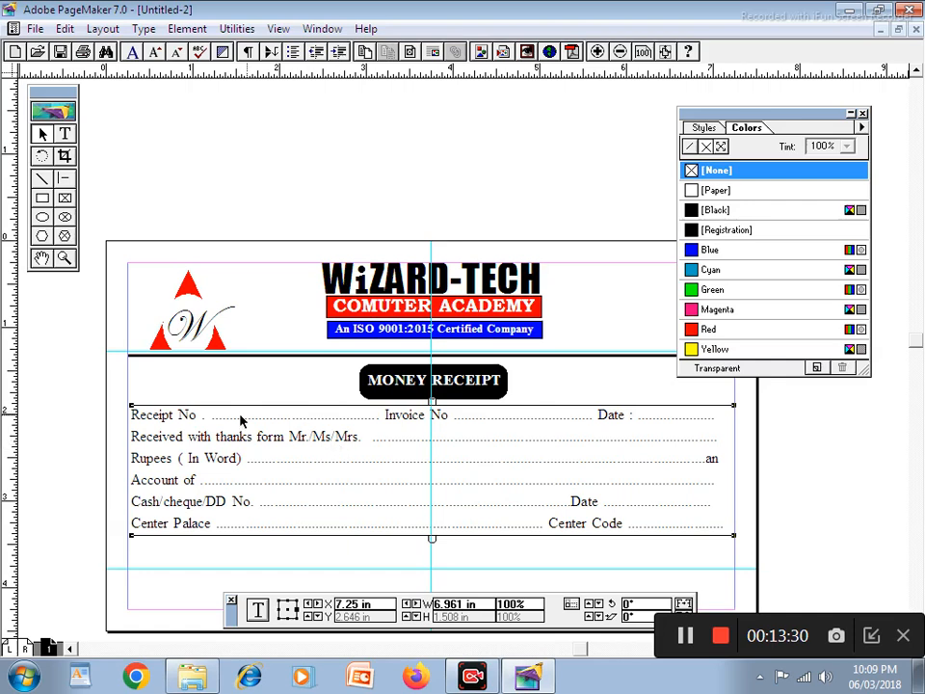
Draw a rectangle about 1.25 by 0.344 in on the pasteboard above the page and enter the text "Rs" beside it
{"action": "left_click", "coordinate": [41, 198]}
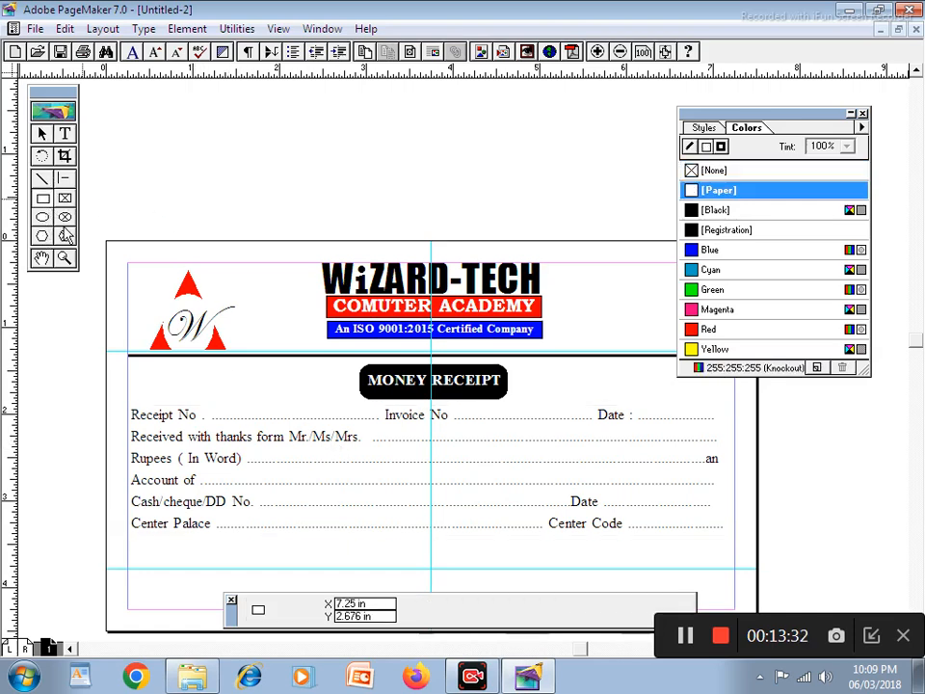
{"action": "left_click_drag", "start_coordinate": [183, 157], "coordinate": [290, 185]}
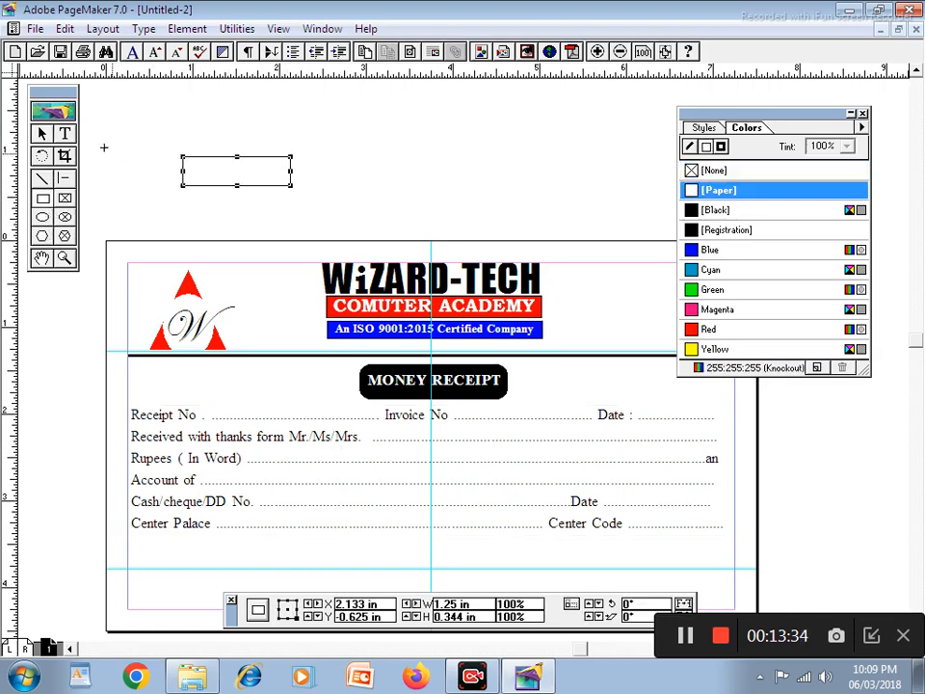
{"action": "left_click", "coordinate": [65, 133]}
{"action": "left_click", "coordinate": [358, 138]}
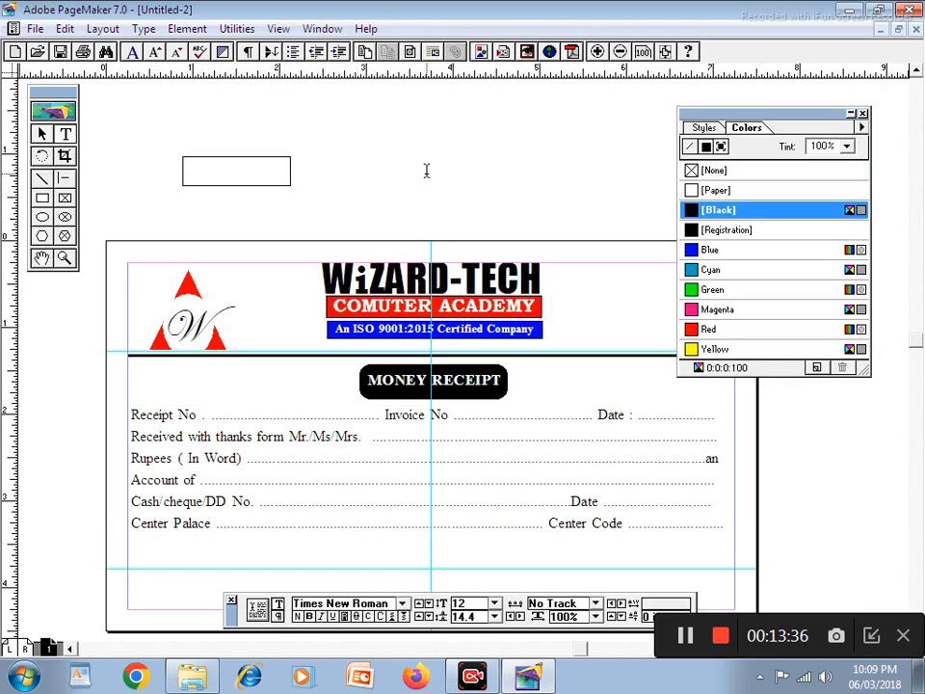
{"action": "type", "text": "Rs"}
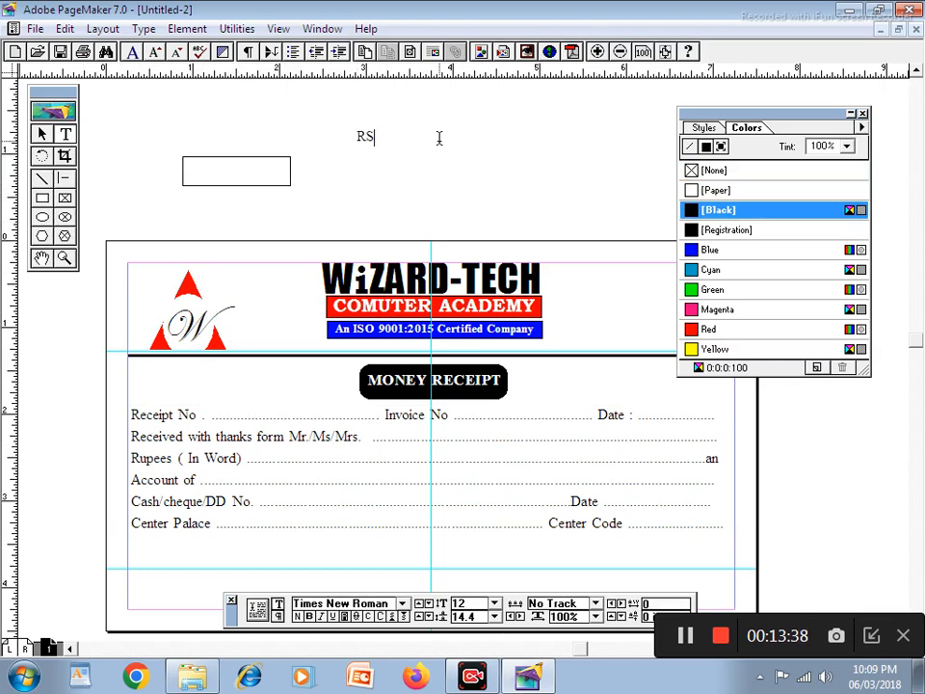
Format the Rs text in Monotype Corsiva at 17 pt
{"action": "key", "text": "ctrl+a"}
{"action": "left_click", "coordinate": [288, 604]}
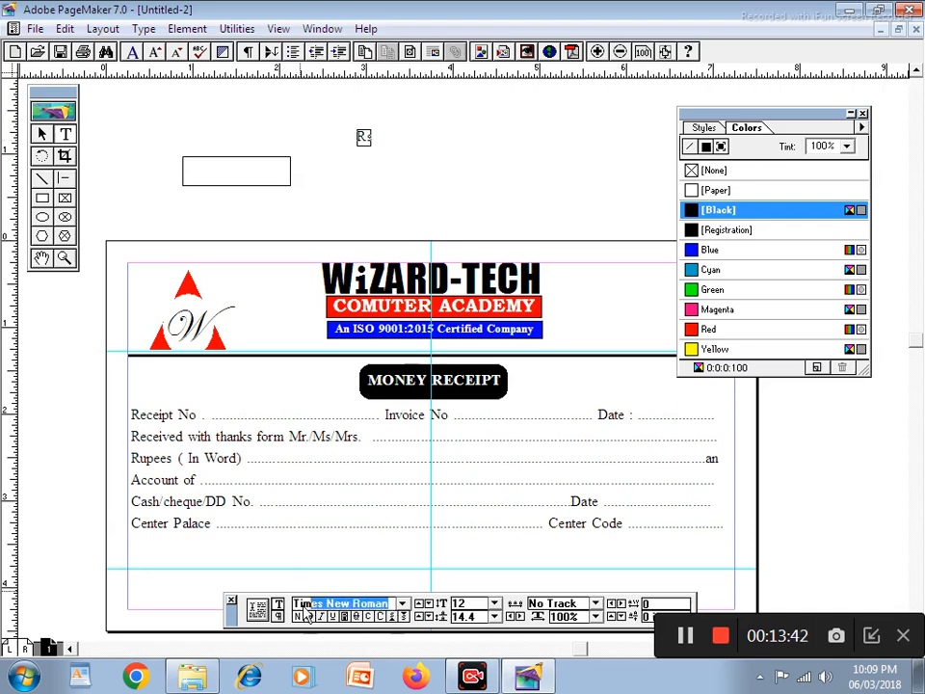
{"action": "type", "text": "Mo"}
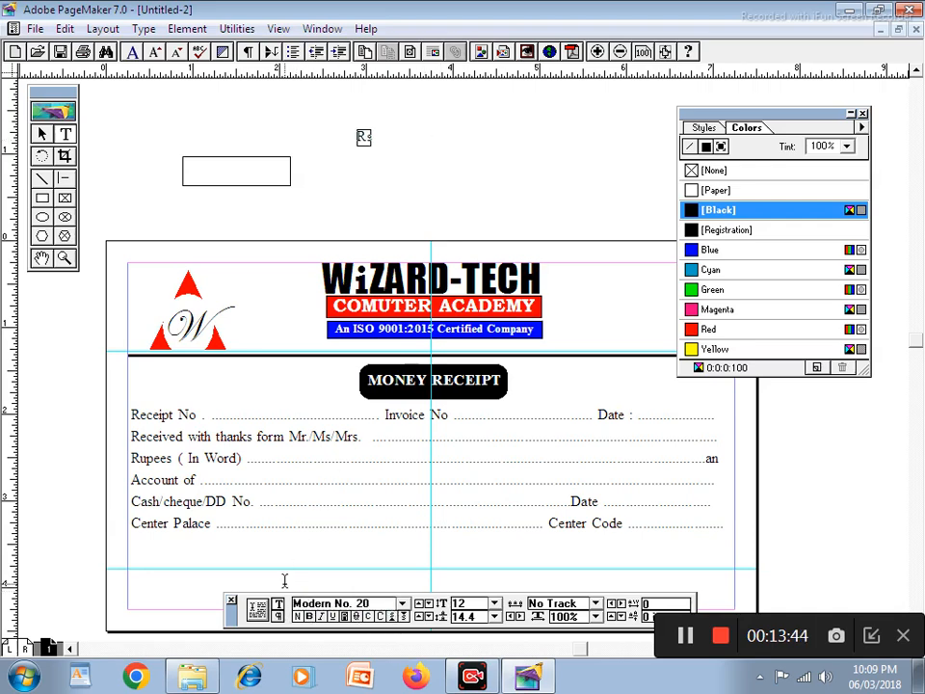
{"action": "type", "text": "no"}
{"action": "key", "text": "Return"}
{"action": "key", "text": "ctrl+shift+alt+period"}
{"action": "key", "text": "ctrl+shift+alt+period"}
{"action": "key", "text": "ctrl+shift+alt+period"}
{"action": "key", "text": "ctrl+shift+alt+period"}
{"action": "key", "text": "ctrl+shift+alt+period"}
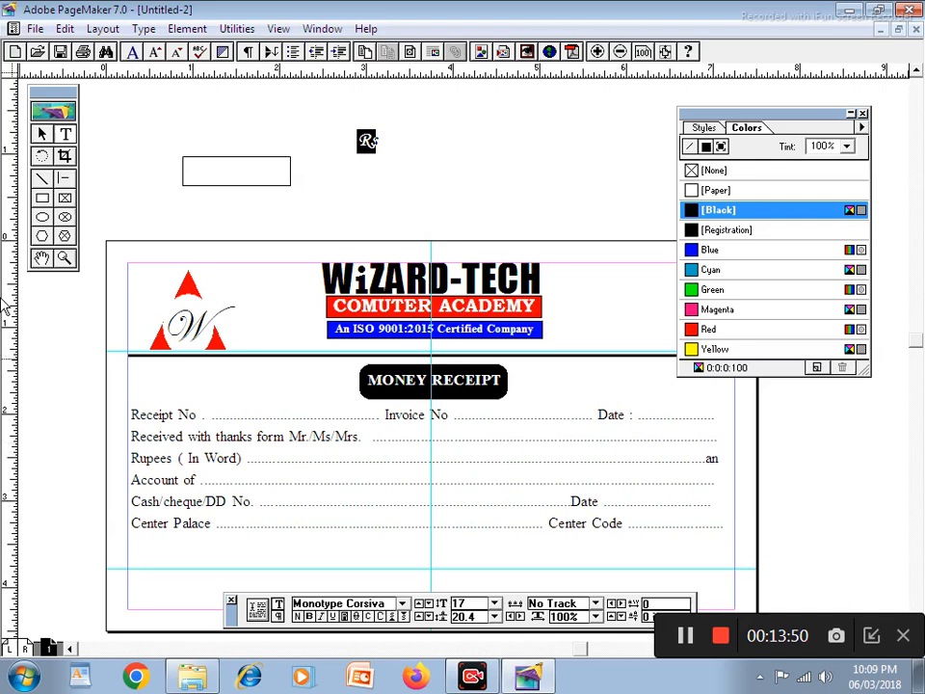
Move the Rs text inside the small rectangle, at its left end
{"action": "left_click", "coordinate": [42, 134]}
{"action": "left_click_drag", "start_coordinate": [369, 141], "coordinate": [202, 173]}
{"action": "left_click", "coordinate": [424, 160]}
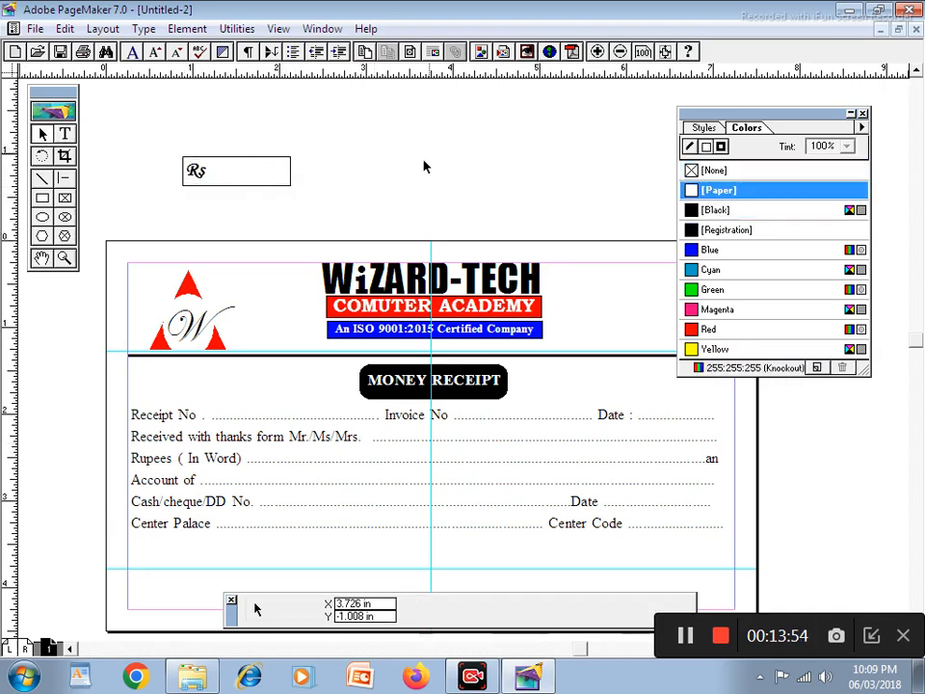
Remove the stray pasted artwork and group the Rs text with its rectangle
{"action": "left_click_drag", "start_coordinate": [152, 135], "coordinate": [372, 201]}
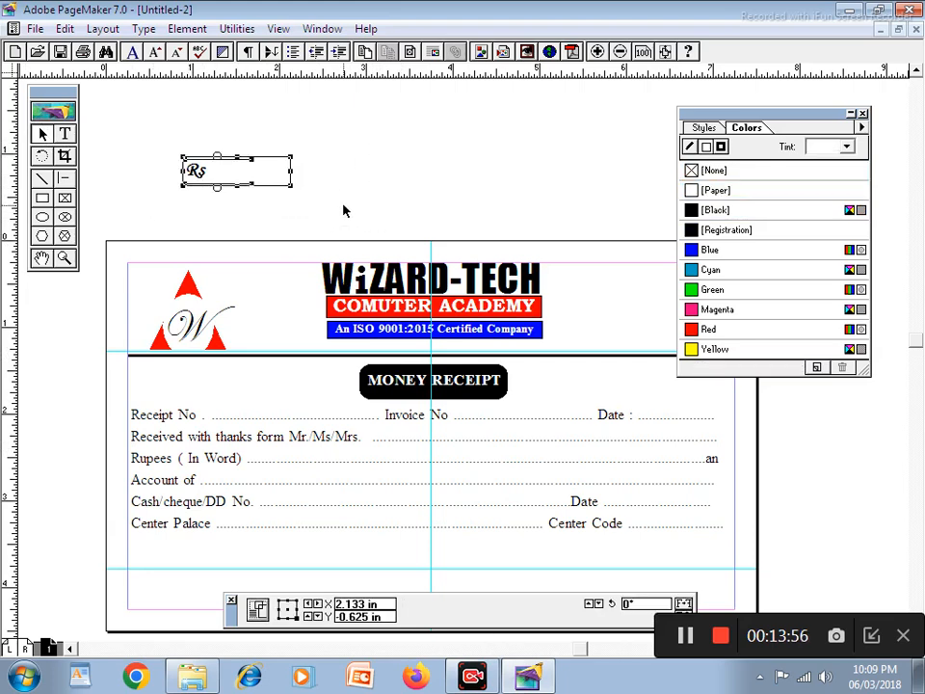
{"action": "key", "text": "ctrl+v"}
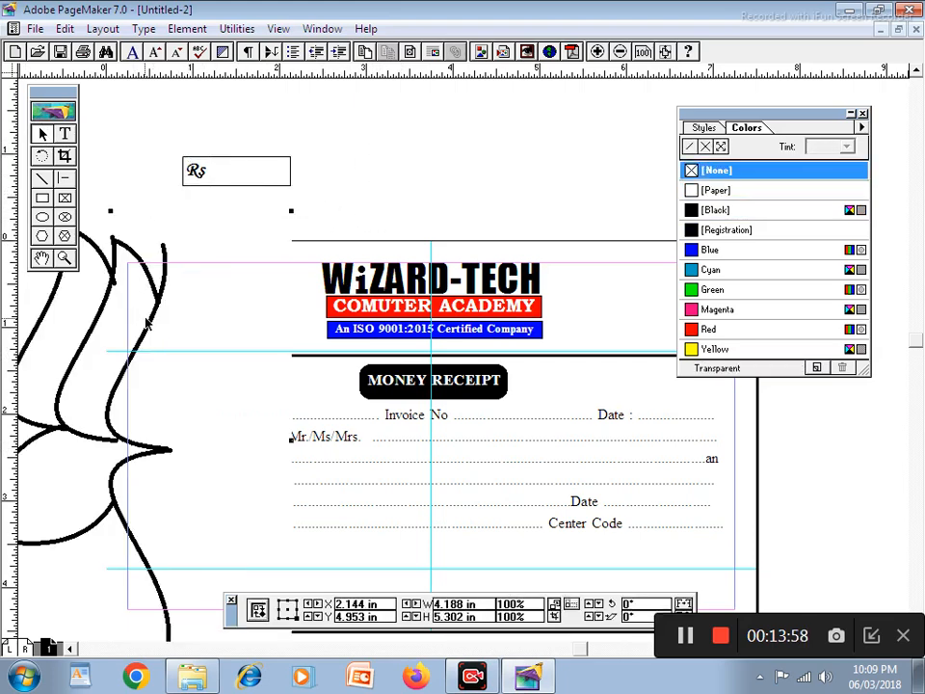
{"action": "key", "text": "Delete"}
{"action": "left_click_drag", "start_coordinate": [157, 132], "coordinate": [361, 235]}
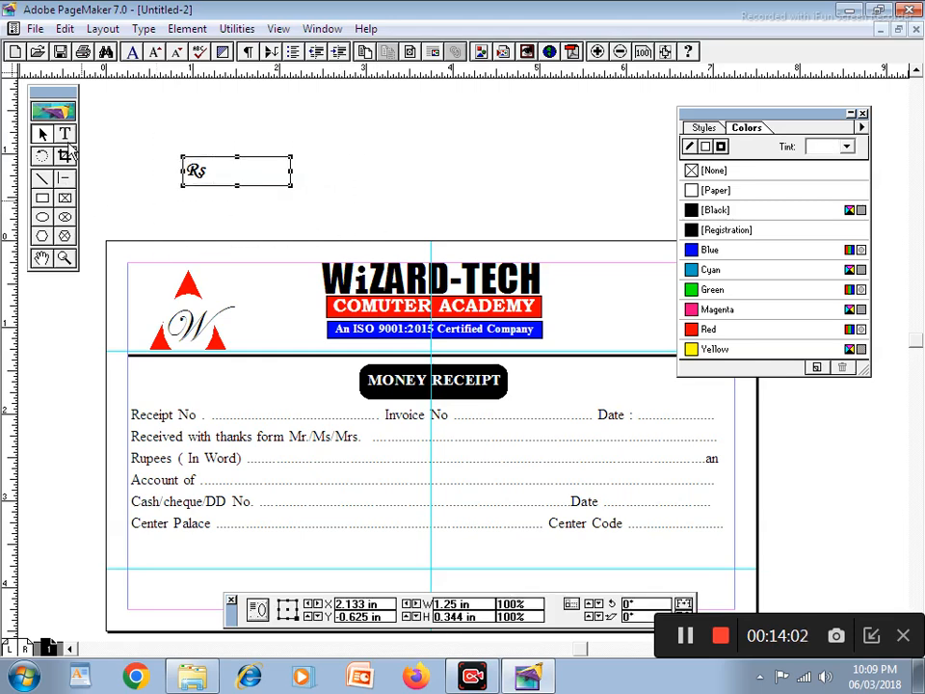
Add a text block reading "(Authorised signatory)" on the pasteboard above the page
{"action": "left_click", "coordinate": [64, 134]}
{"action": "left_click_drag", "start_coordinate": [359, 138], "coordinate": [483, 164]}
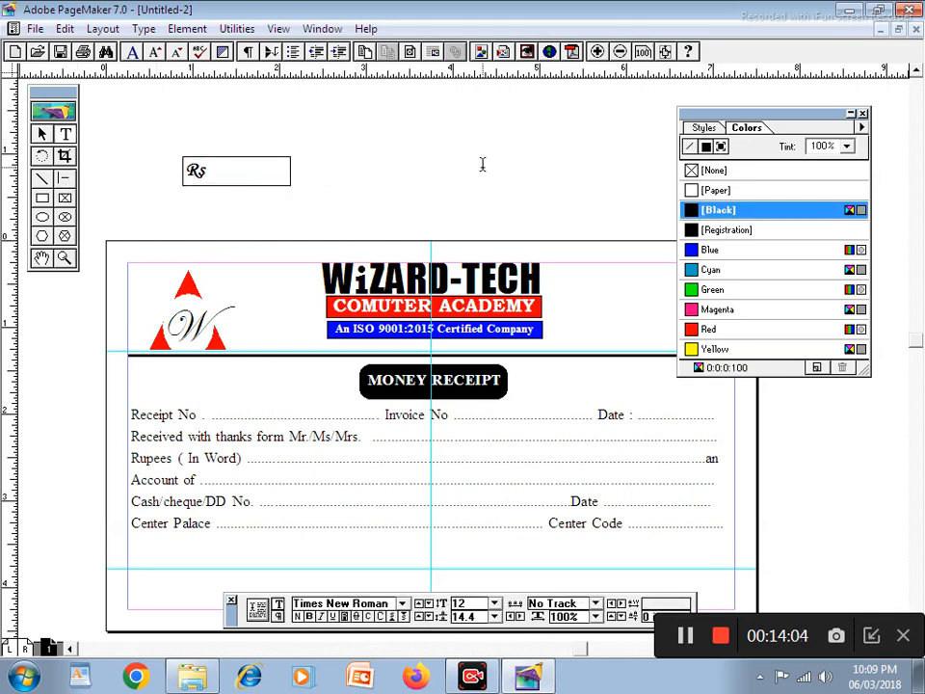
{"action": "type", "text": "(a"}
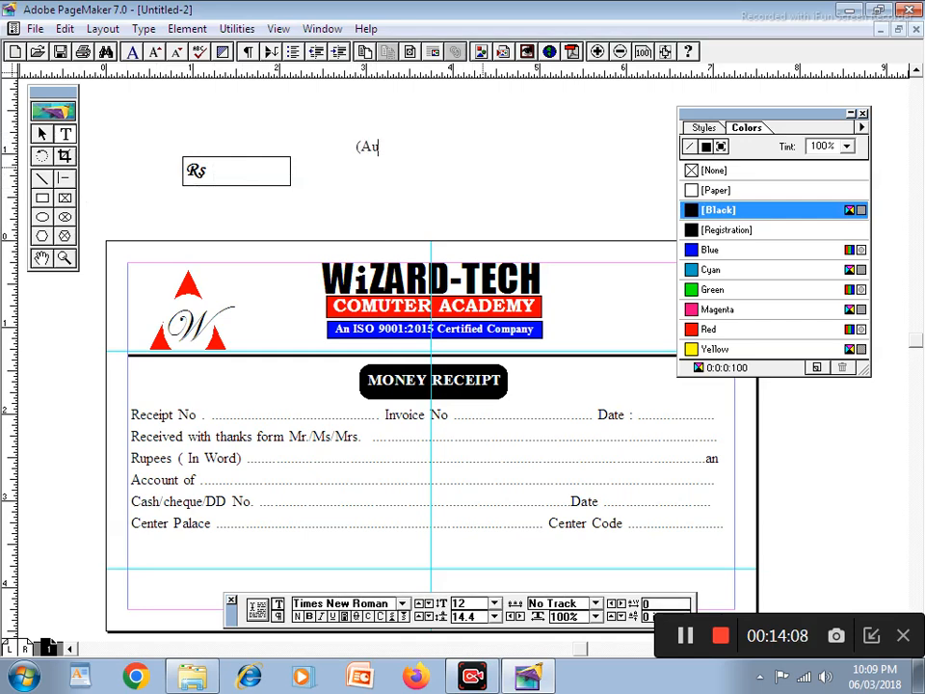
{"action": "type", "text": "uthorised sir"}
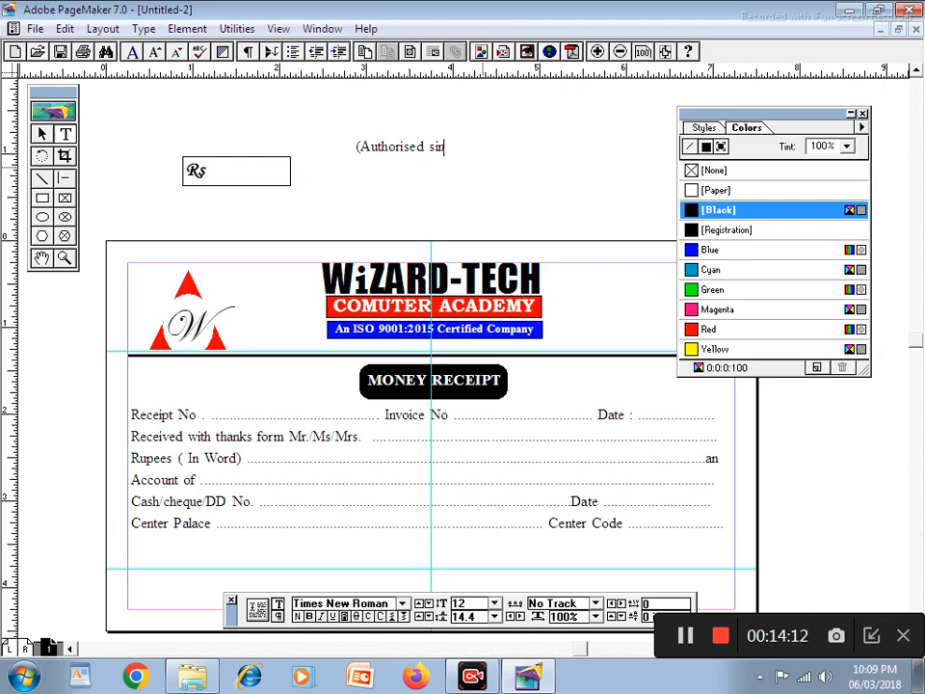
{"action": "type", "text": "gnatory"}
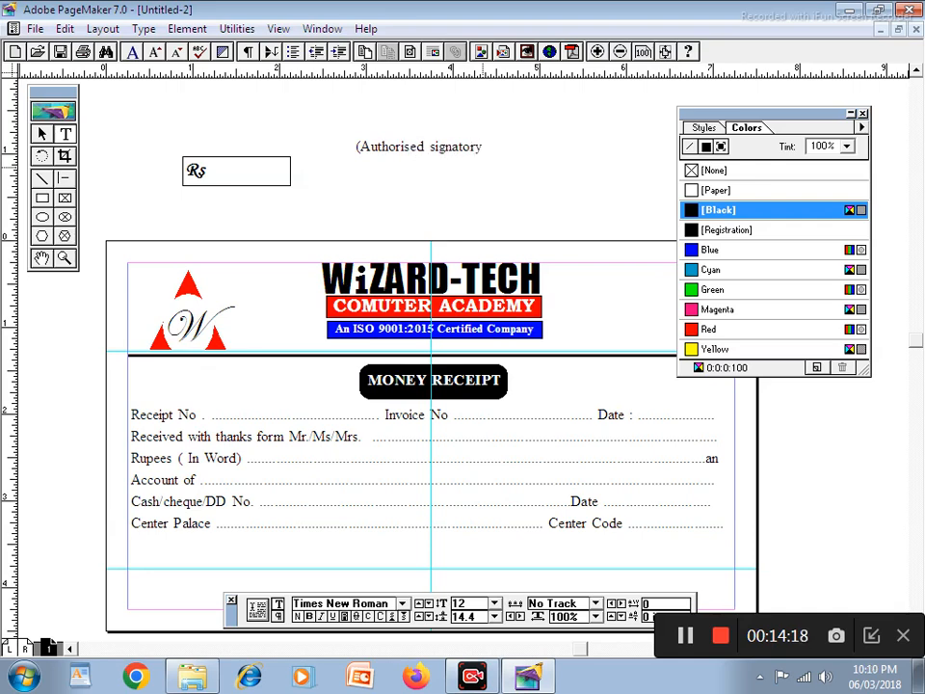
{"action": "type", "text": ")"}
Format the (Authorised signatory) text in bold Monotype Corsiva and place it below the Center Code field, just above the lower guide
{"action": "key", "text": "ctrl+a"}
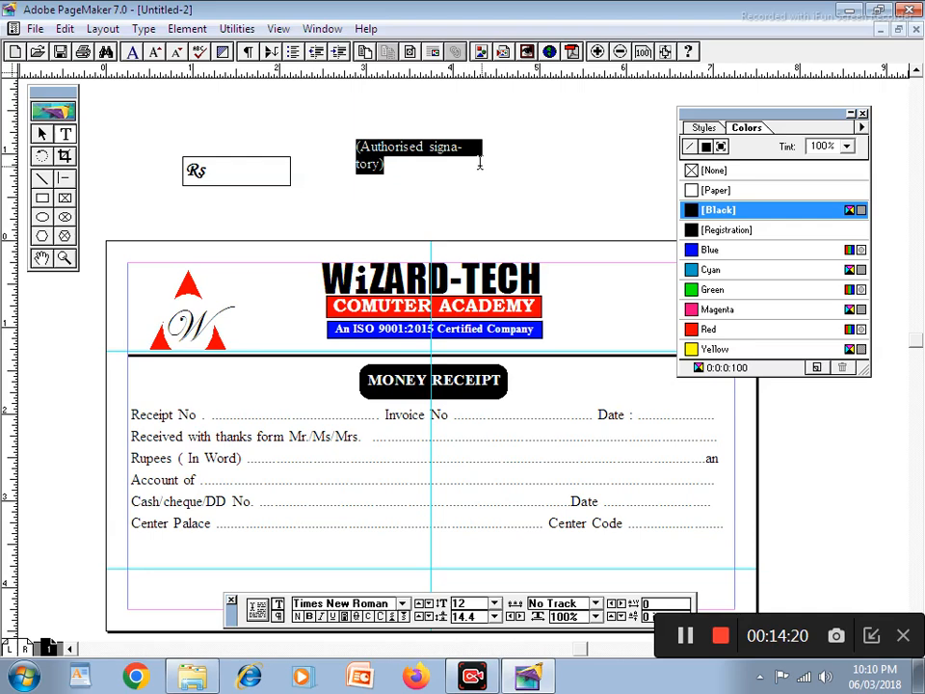
{"action": "left_click_drag", "start_coordinate": [384, 605], "coordinate": [292, 607]}
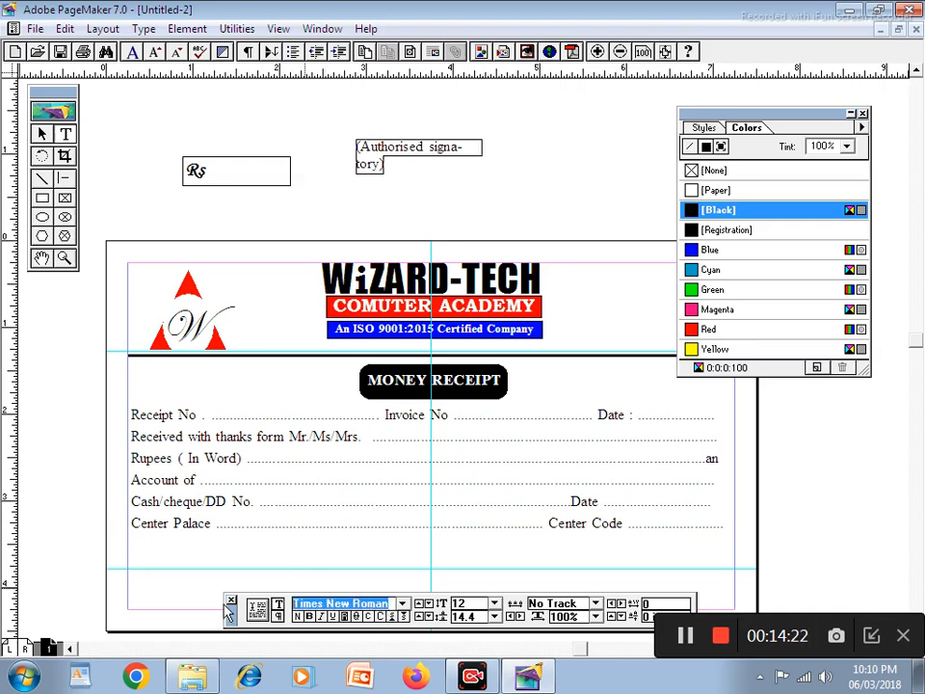
{"action": "type", "text": "Mon"}
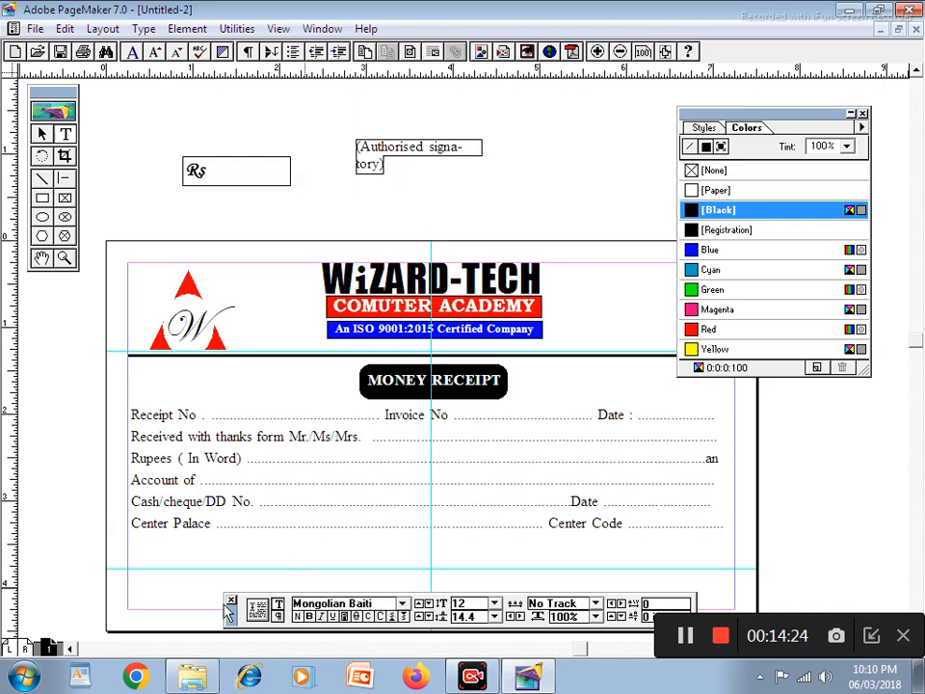
{"action": "key", "text": "BackSpace"}
{"action": "type", "text": "notype Corsiva"}
{"action": "key", "text": "Return"}
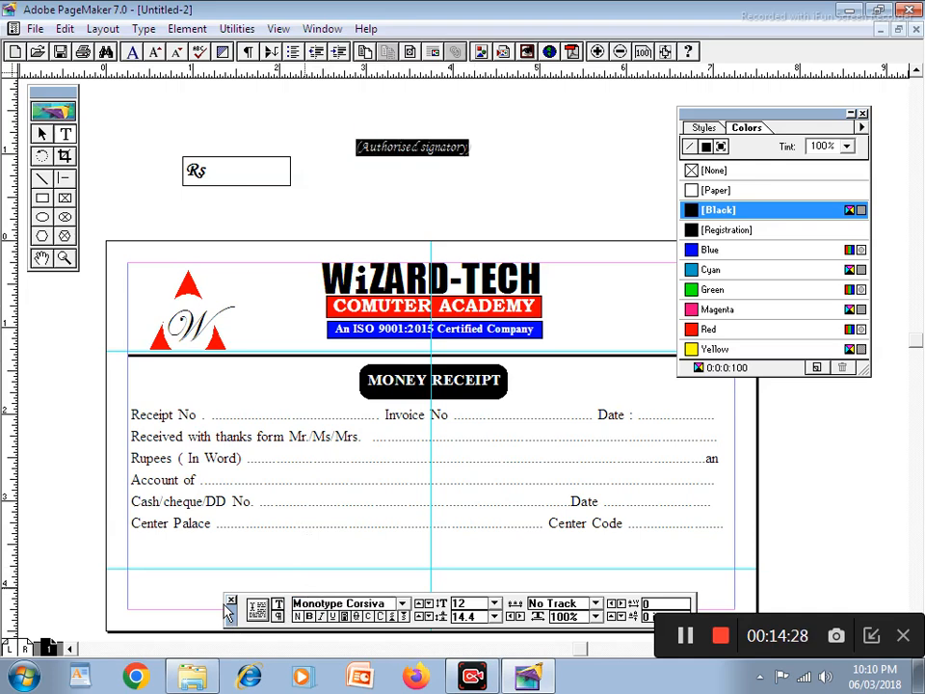
{"action": "key", "text": "ctrl+shift+b"}
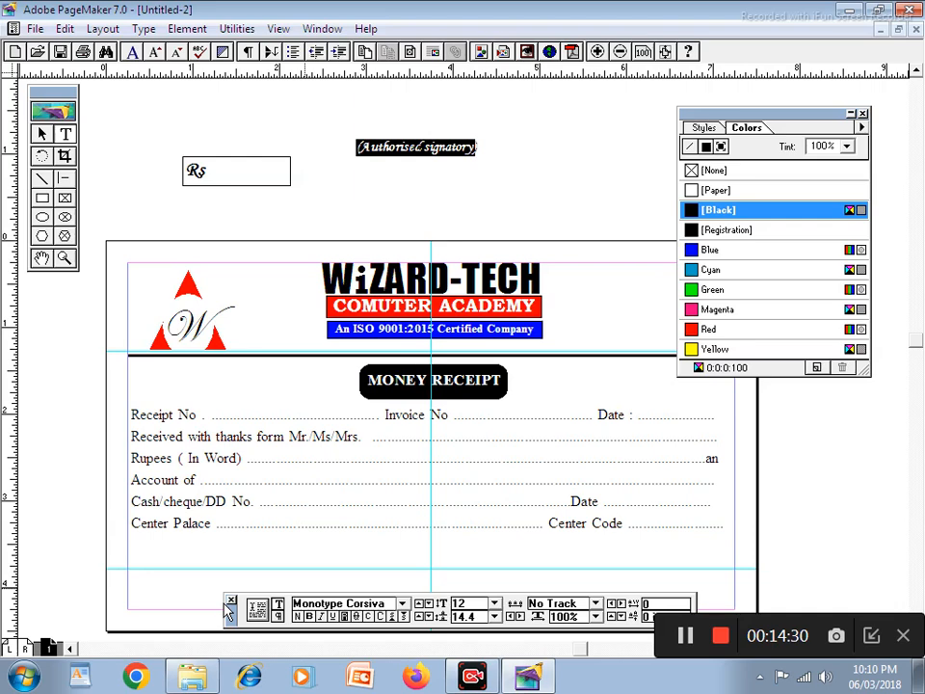
{"action": "left_click", "coordinate": [42, 133]}
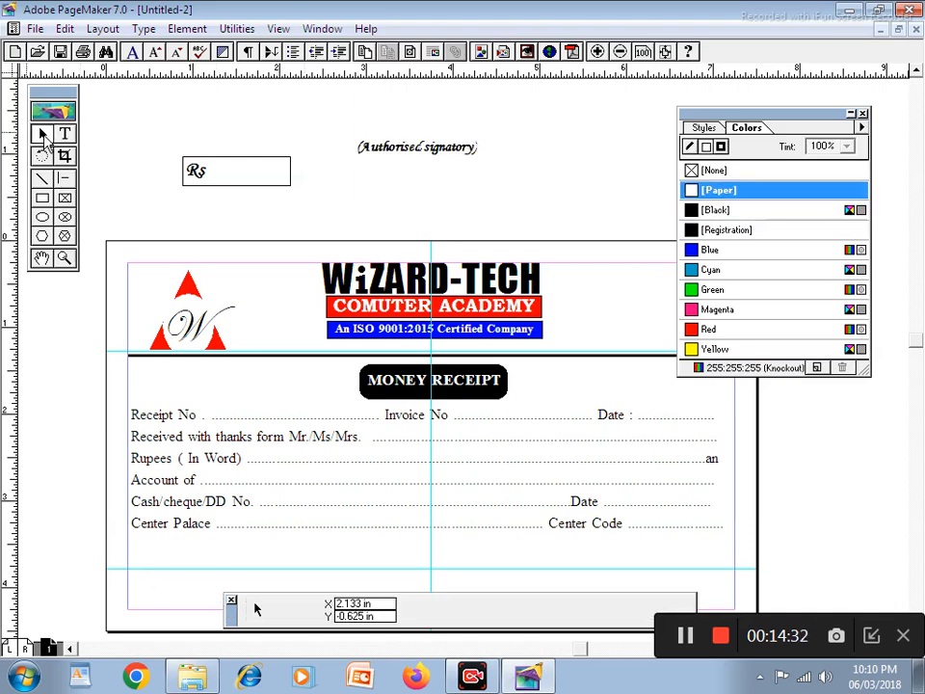
{"action": "left_click_drag", "start_coordinate": [443, 153], "coordinate": [678, 563]}
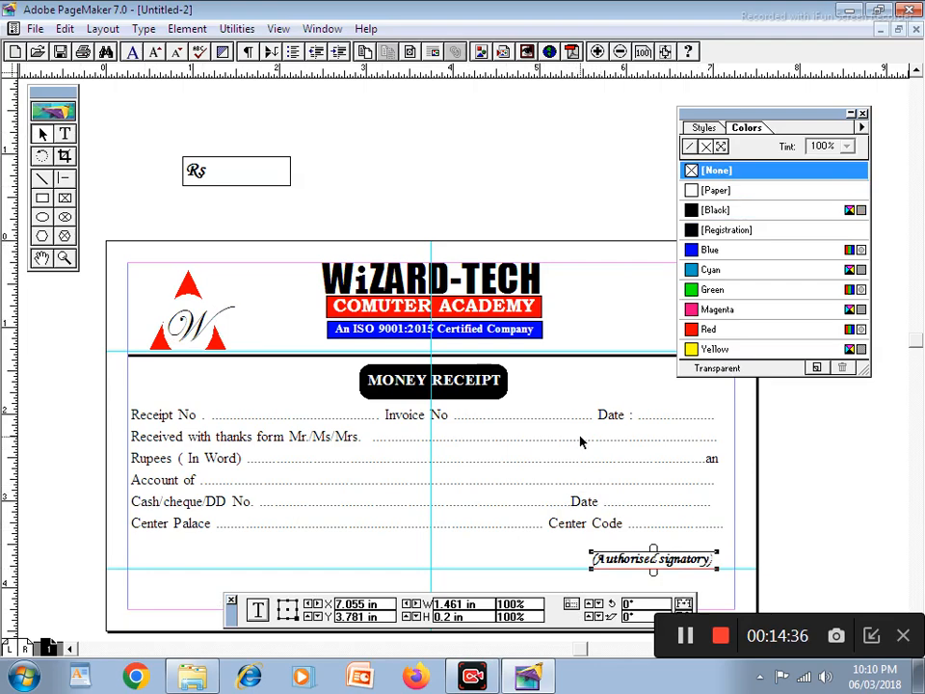
Draw a 7 in horizontal line along the lower guide between the side margins and give it the second 5 pt double-line stroke
{"action": "scroll", "coordinate": [581, 442], "scroll_direction": "down", "scroll_amount": 5}
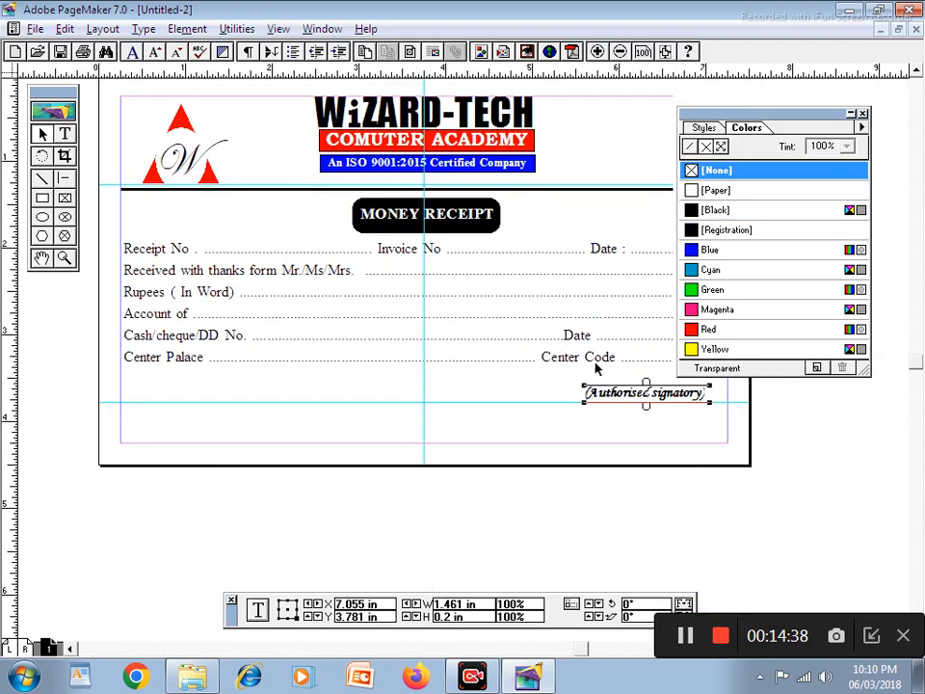
{"action": "left_click", "coordinate": [63, 179]}
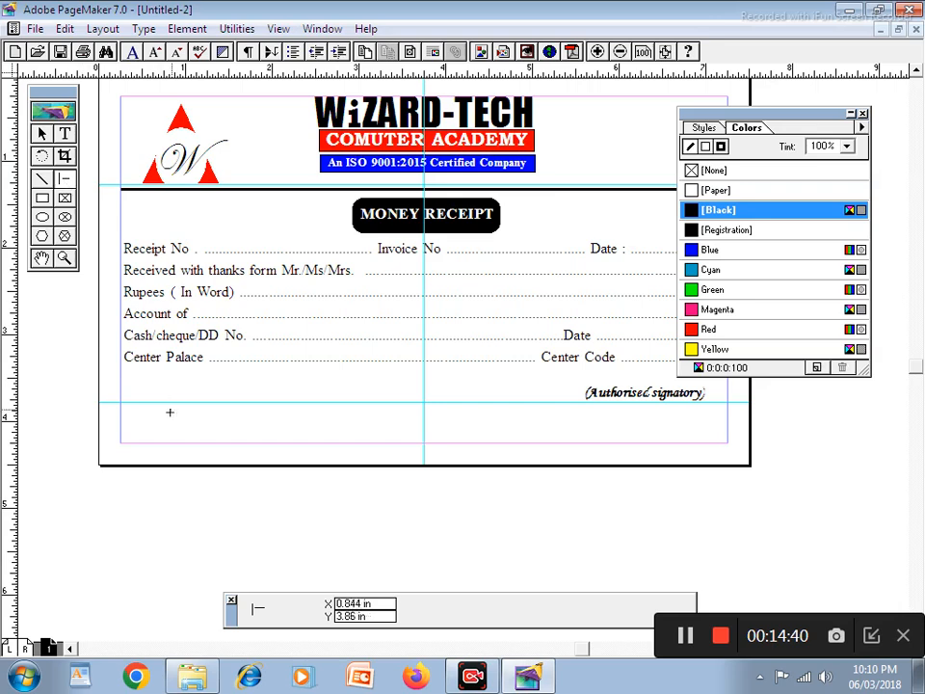
{"action": "left_click_drag", "start_coordinate": [121, 402], "coordinate": [727, 428]}
{"action": "left_click", "coordinate": [187, 28]}
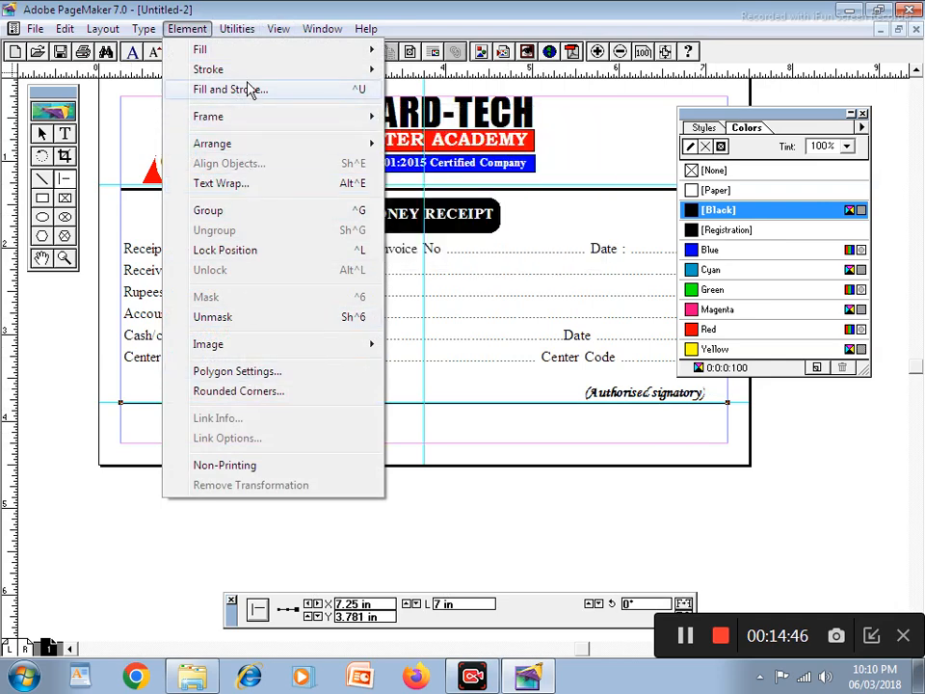
{"action": "mouse_move", "coordinate": [252, 74]}
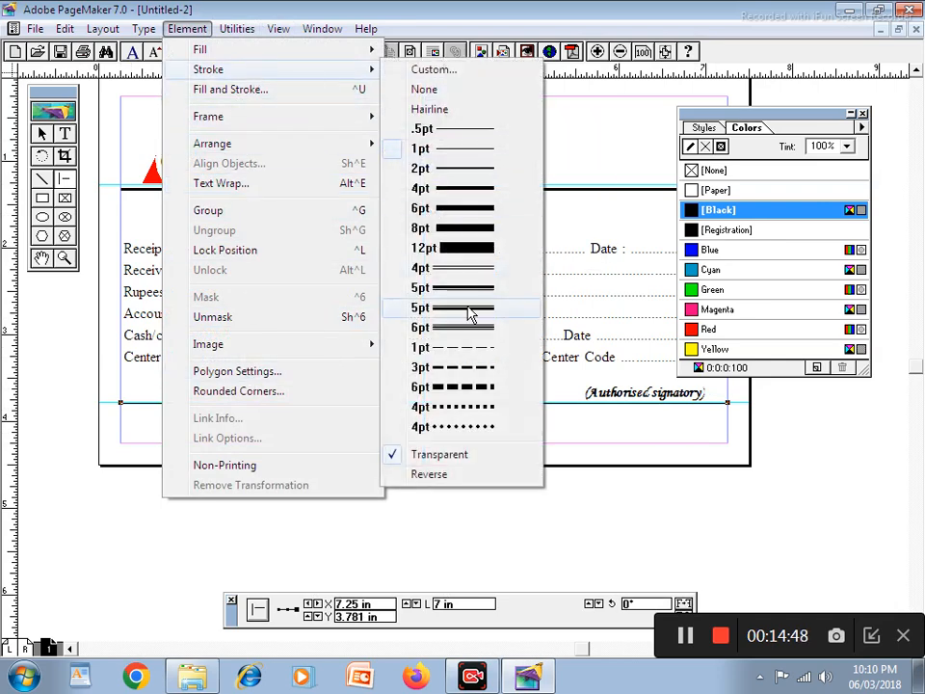
{"action": "left_click", "coordinate": [468, 308]}
{"action": "left_click", "coordinate": [42, 133]}
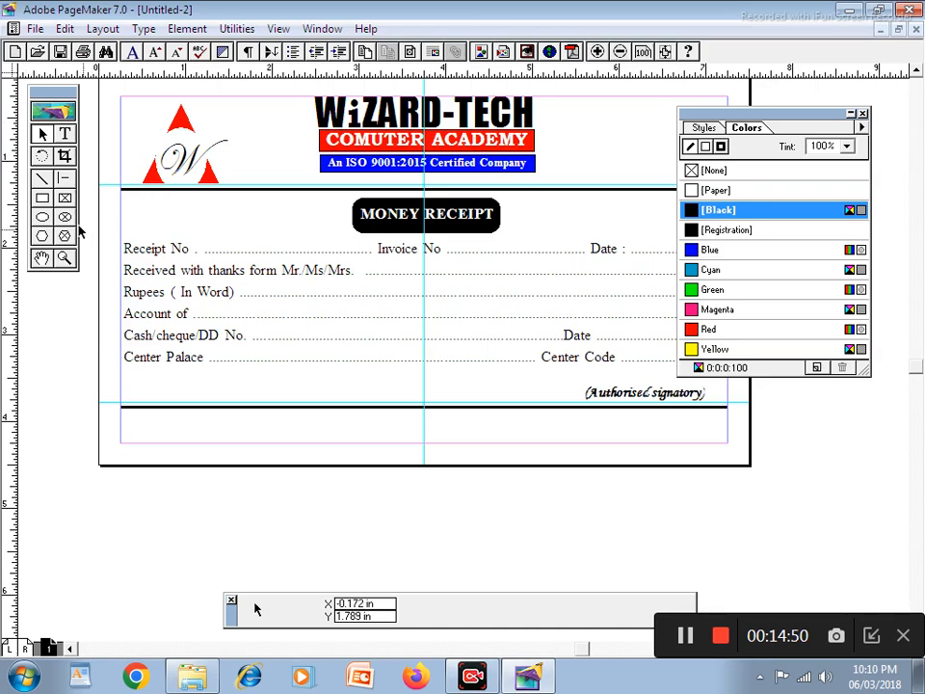
Add a text block reading "Study Centre Address:" on the pasteboard below the page
{"action": "left_click", "coordinate": [65, 134]}
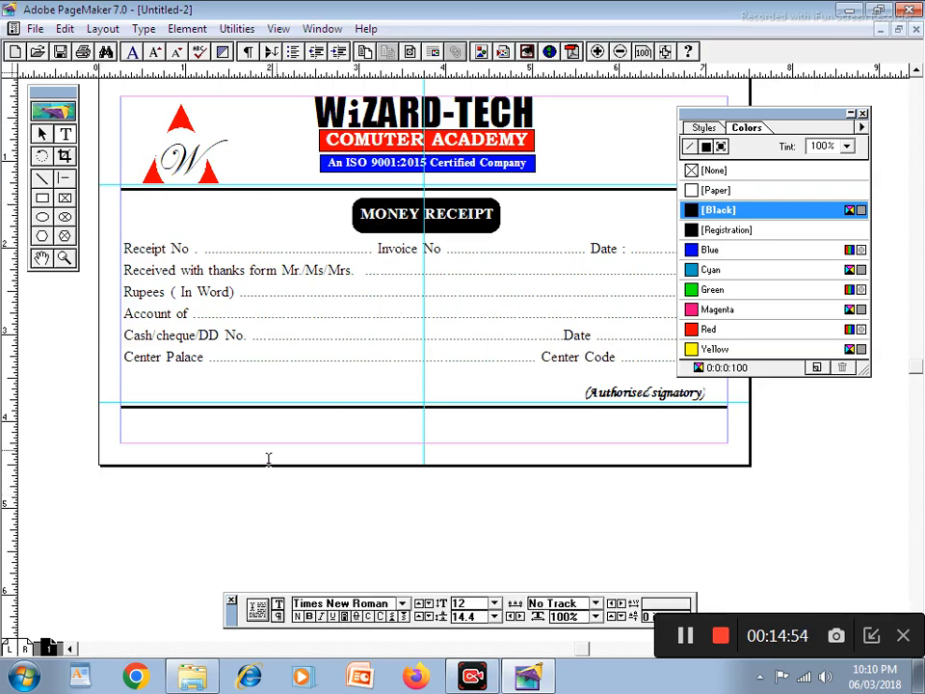
{"action": "left_click", "coordinate": [107, 491]}
{"action": "type", "text": "St"}
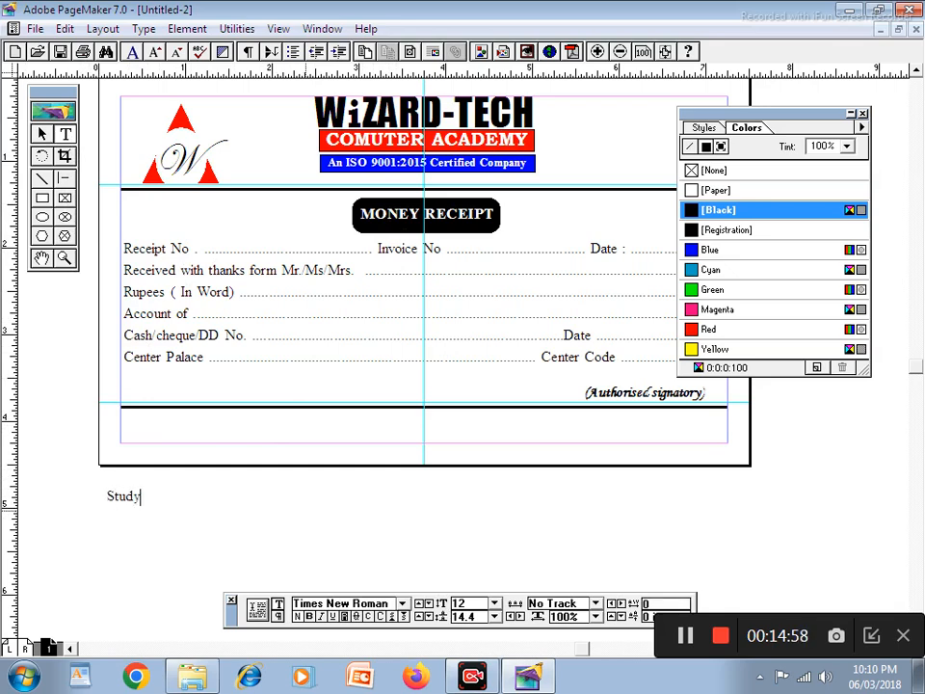
{"action": "type", "text": "udy Cent"}
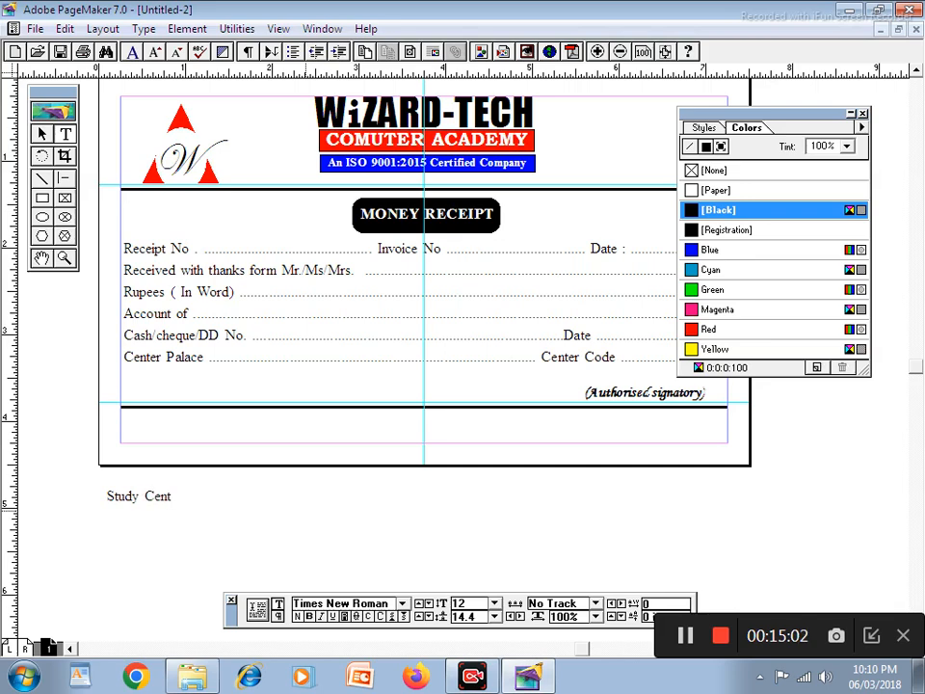
{"action": "type", "text": "re Addres"}
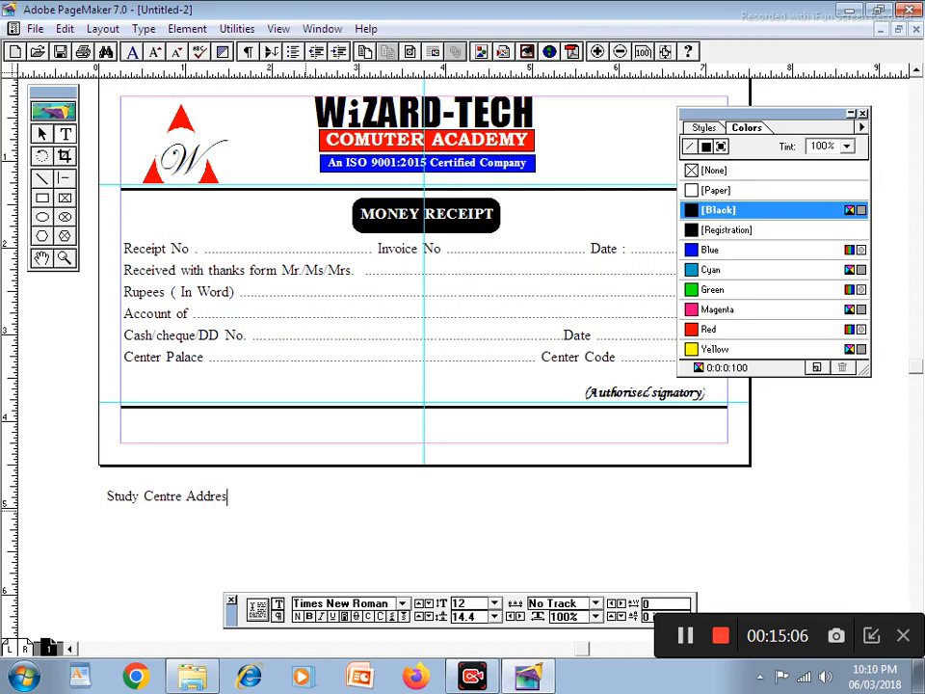
{"action": "type", "text": "s:"}
Format the Study Centre Address text in bold Bookman Old Style and place it below the lower double line, near the left margin
{"action": "key", "text": "ctrl+a"}
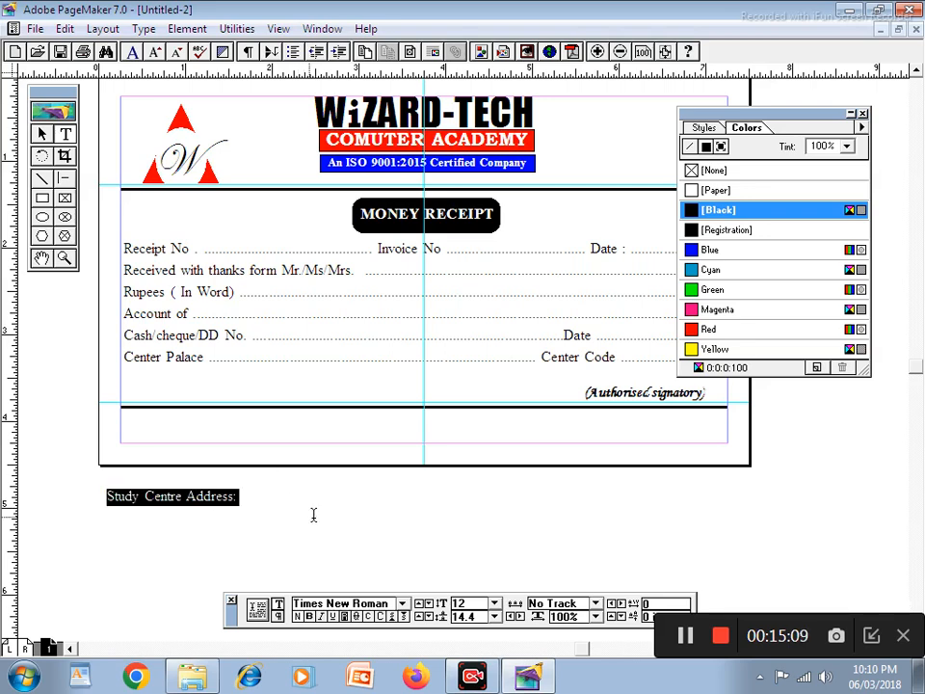
{"action": "left_click", "coordinate": [384, 598]}
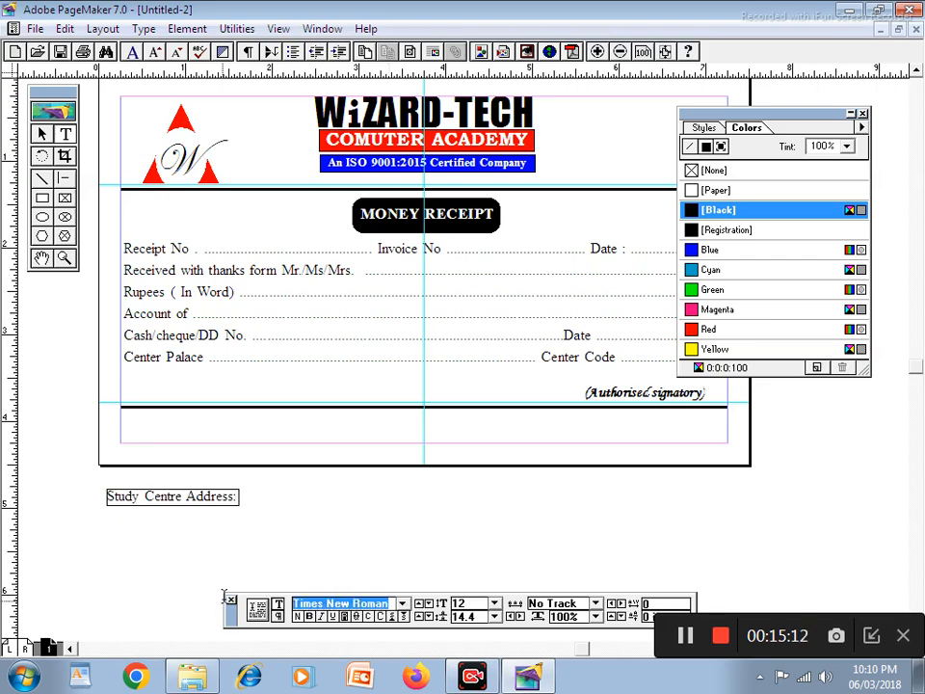
{"action": "type", "text": "Bookman Old Style"}
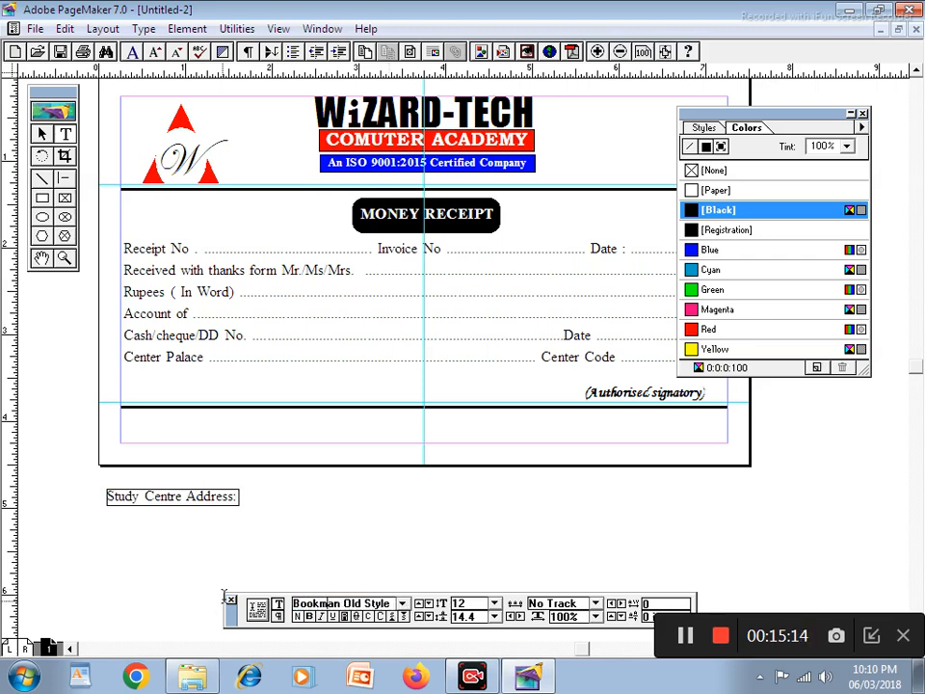
{"action": "key", "text": "Return"}
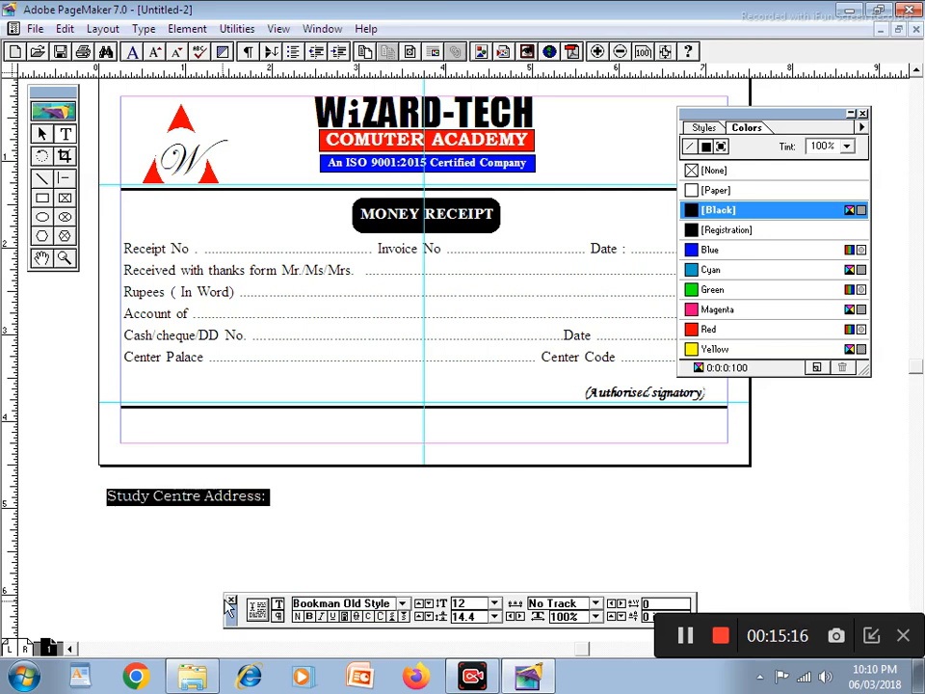
{"action": "key", "text": "ctrl+shift+b"}
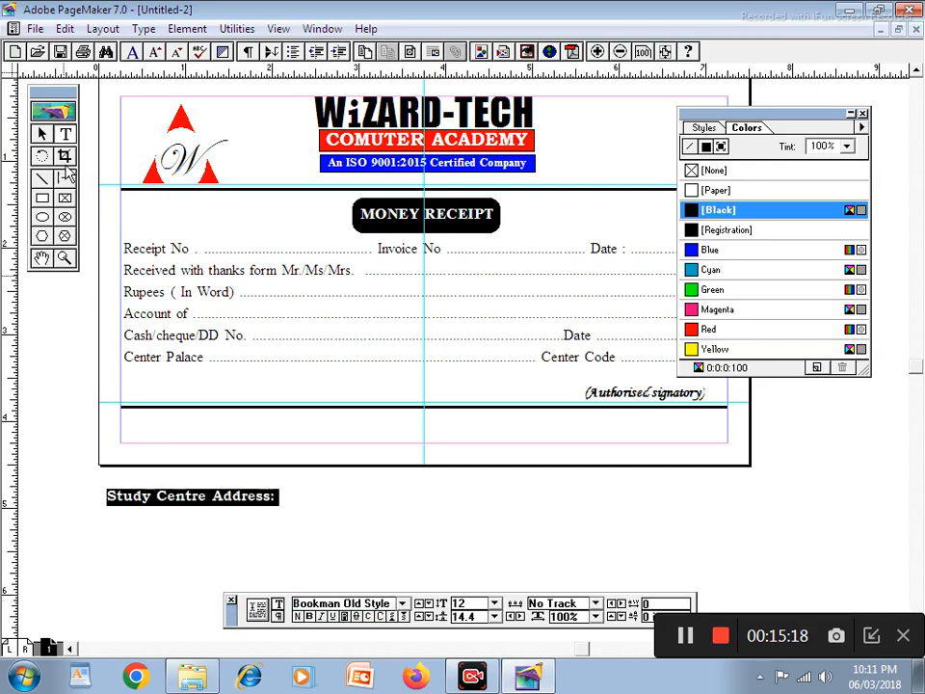
{"action": "left_click", "coordinate": [39, 136]}
{"action": "left_click_drag", "start_coordinate": [186, 498], "coordinate": [209, 438]}
{"action": "left_click", "coordinate": [409, 461]}
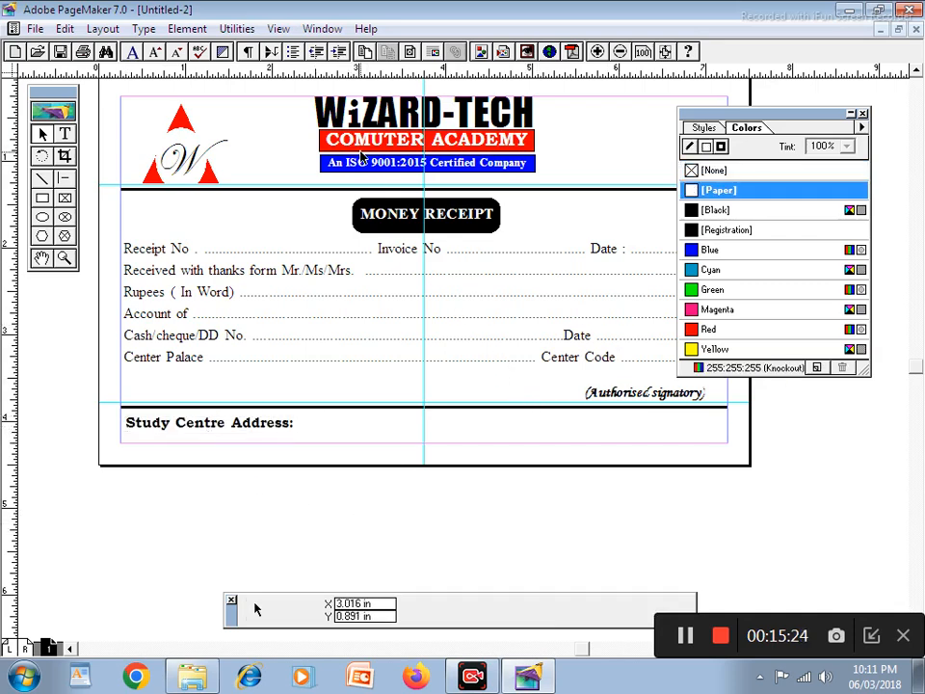
Draw a 7 by 4 in rectangle along the page margins and give it no fill and a black line colour
{"action": "key", "text": "ctrl+minus"}
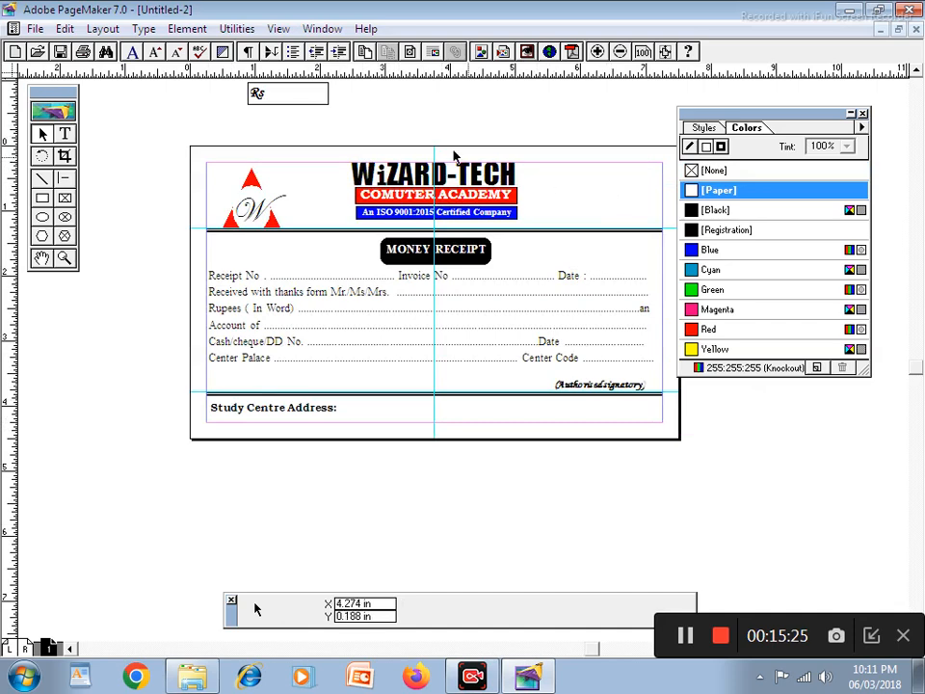
{"action": "left_click", "coordinate": [42, 197]}
{"action": "left_click_drag", "start_coordinate": [205, 162], "coordinate": [665, 421]}
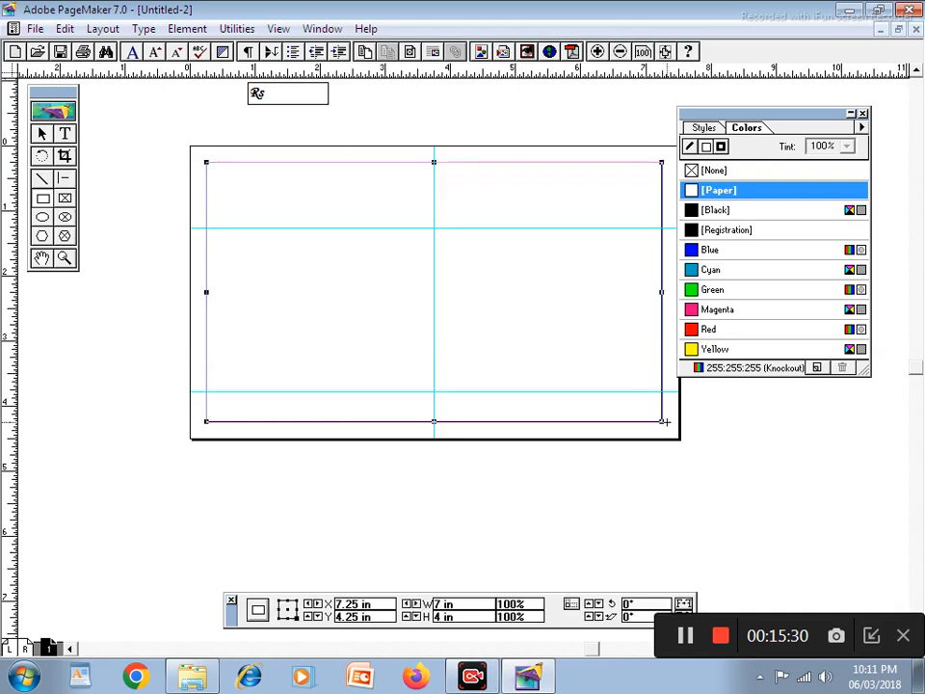
{"action": "left_click", "coordinate": [712, 170]}
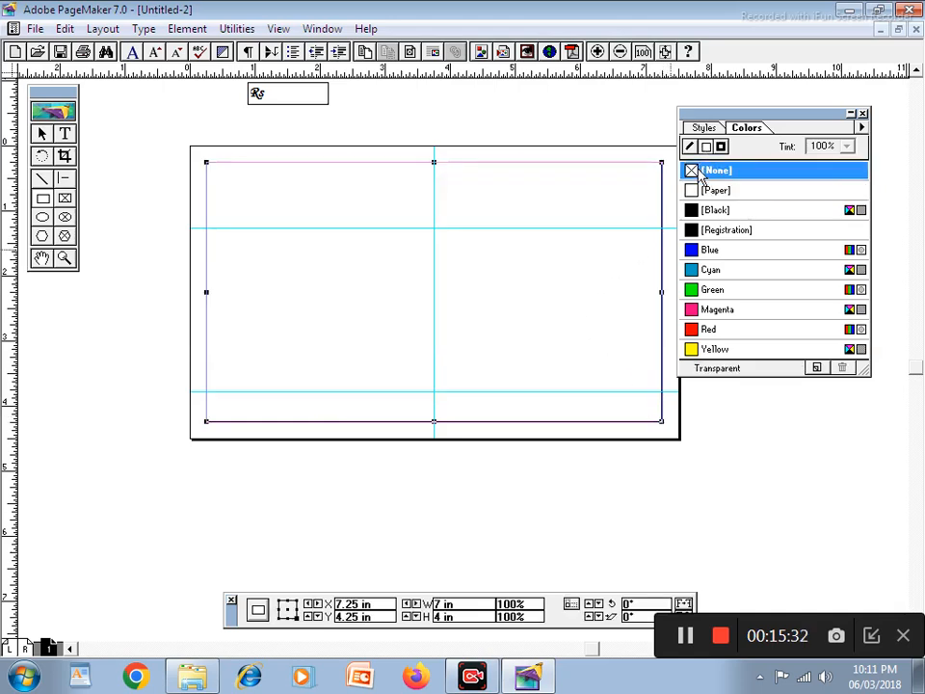
{"action": "left_click", "coordinate": [714, 210]}
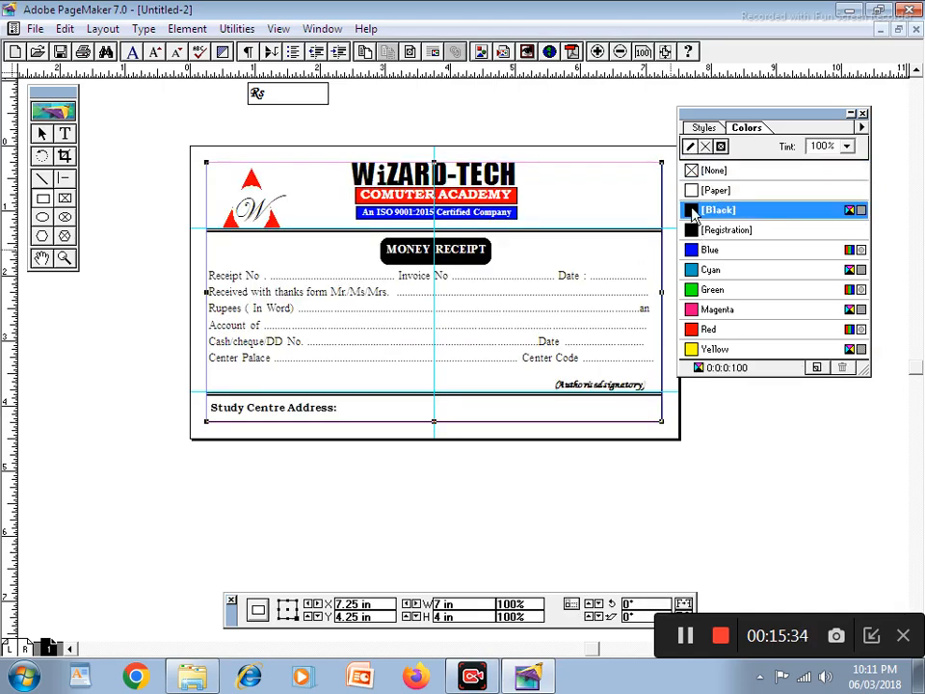
Try the 6 pt multi-line stroke on the border rectangle
{"action": "left_click", "coordinate": [187, 29]}
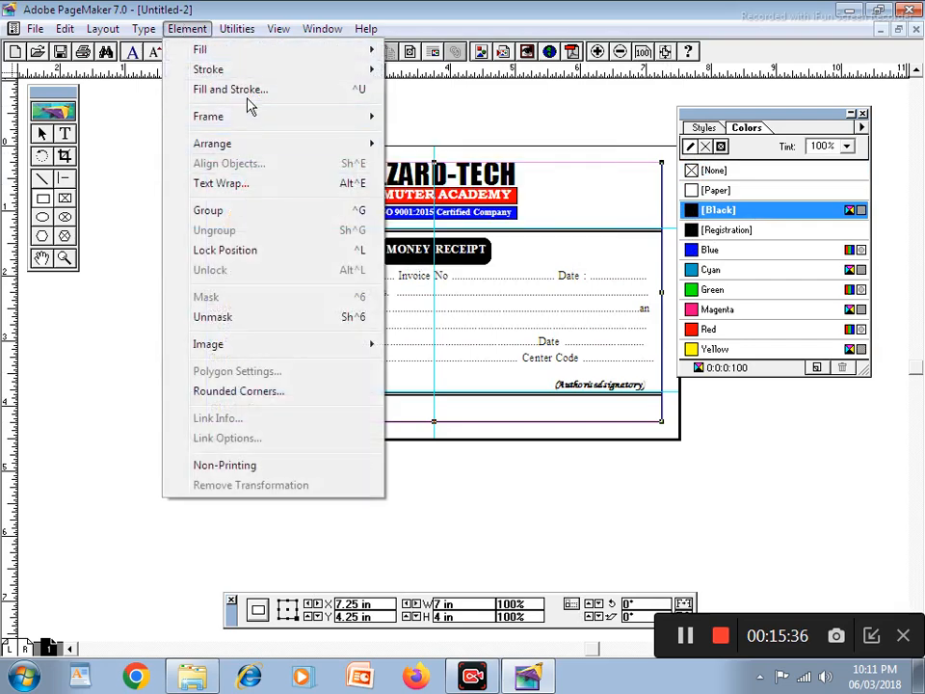
{"action": "mouse_move", "coordinate": [256, 73]}
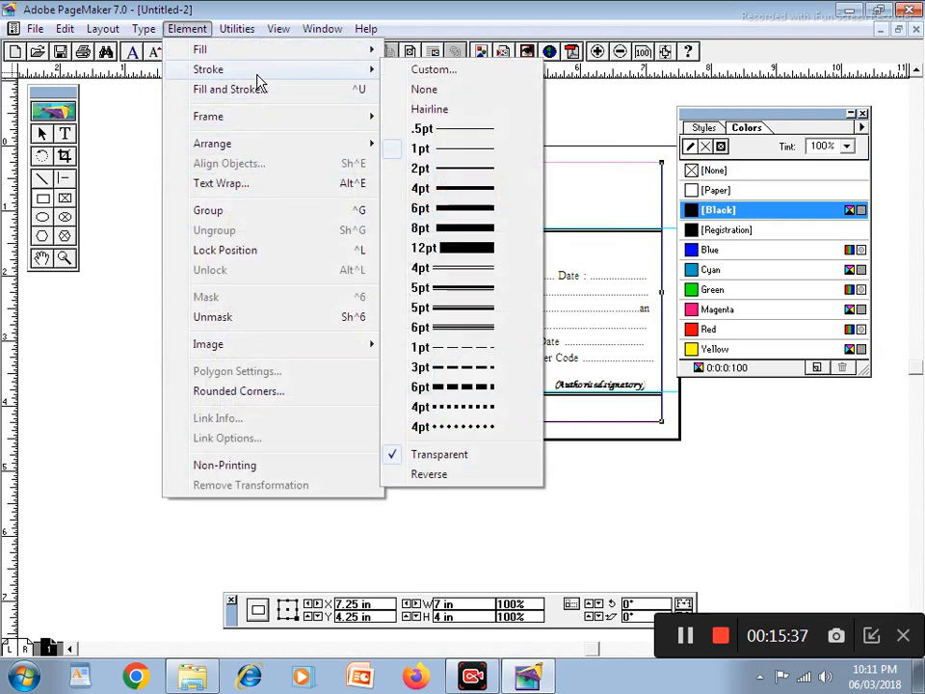
{"action": "left_click", "coordinate": [475, 327]}
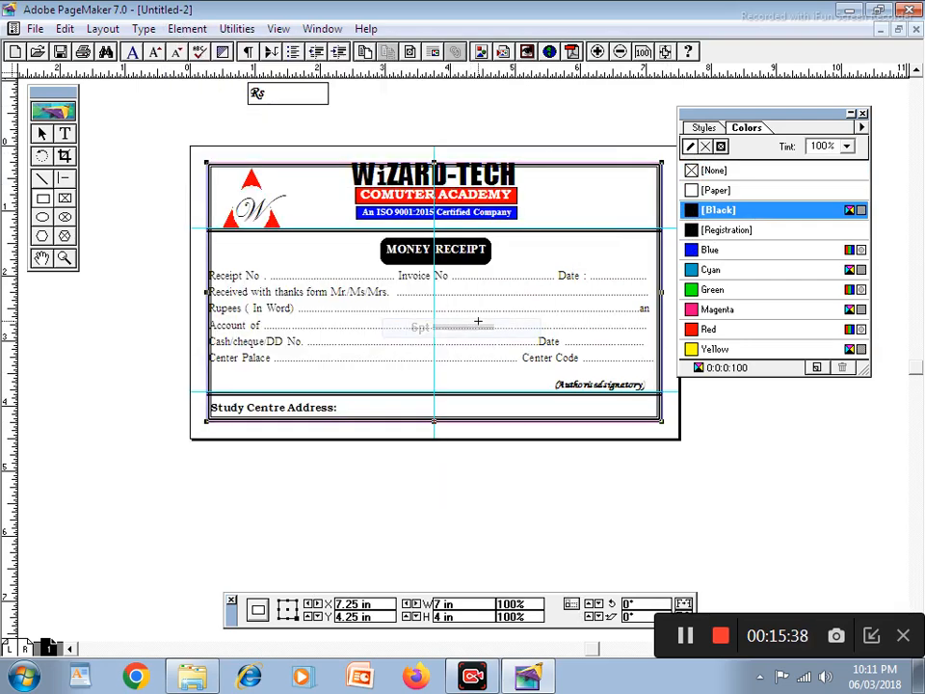
Set the border rectangle's stroke to the solid 2 pt line and deselect it
{"action": "left_click", "coordinate": [187, 29]}
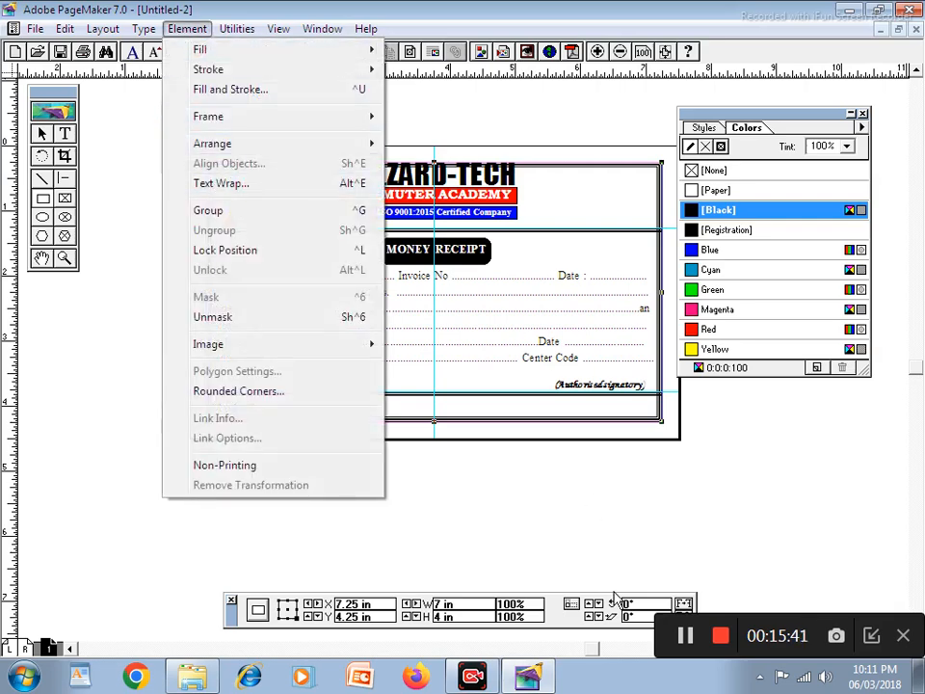
{"action": "left_click", "coordinate": [688, 640]}
{"action": "left_click", "coordinate": [184, 33]}
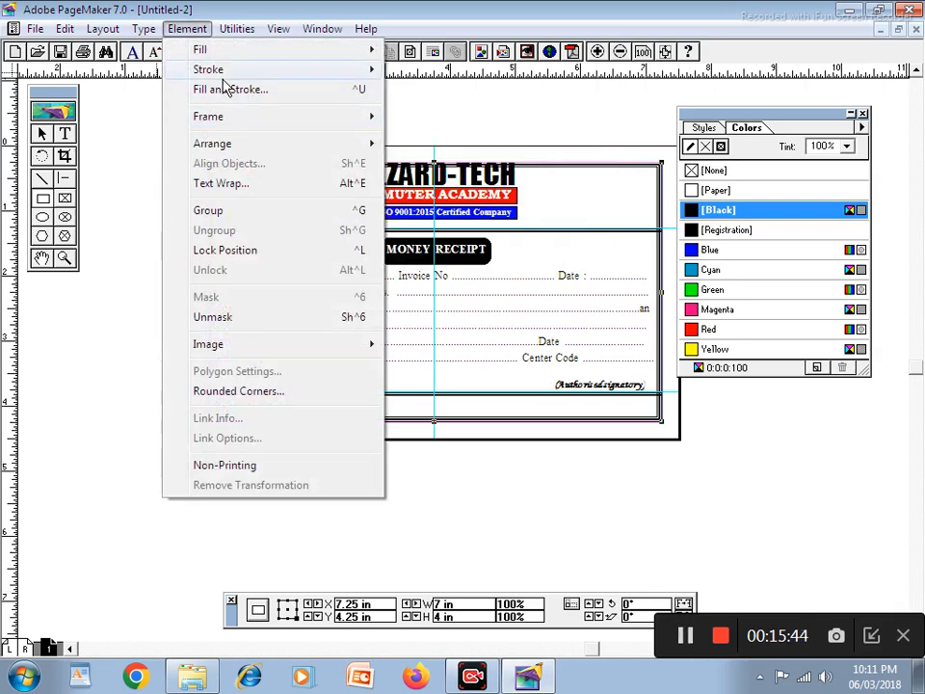
{"action": "mouse_move", "coordinate": [277, 71]}
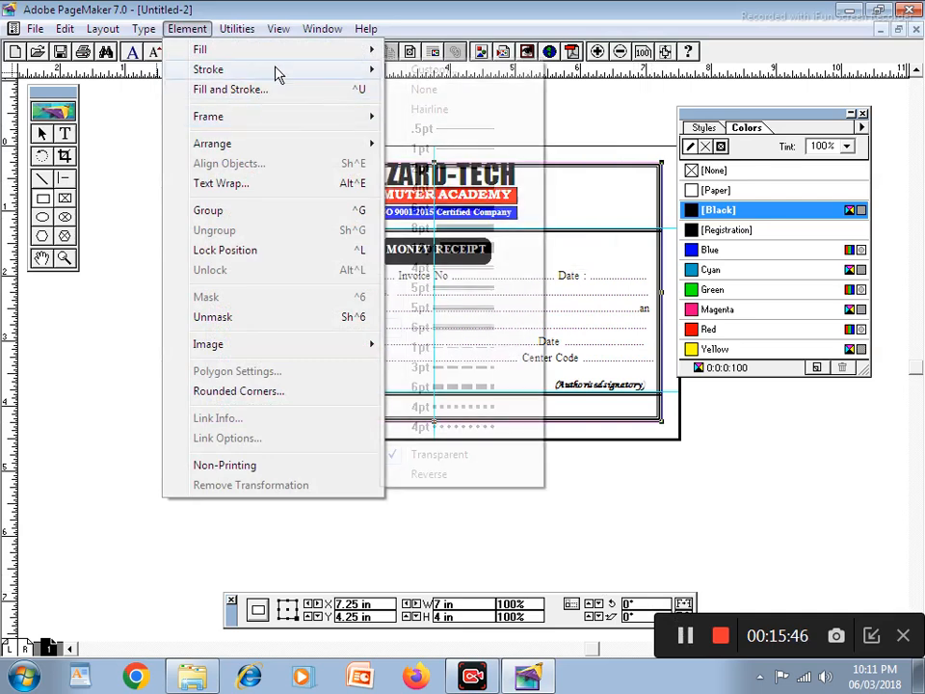
{"action": "left_click", "coordinate": [476, 177]}
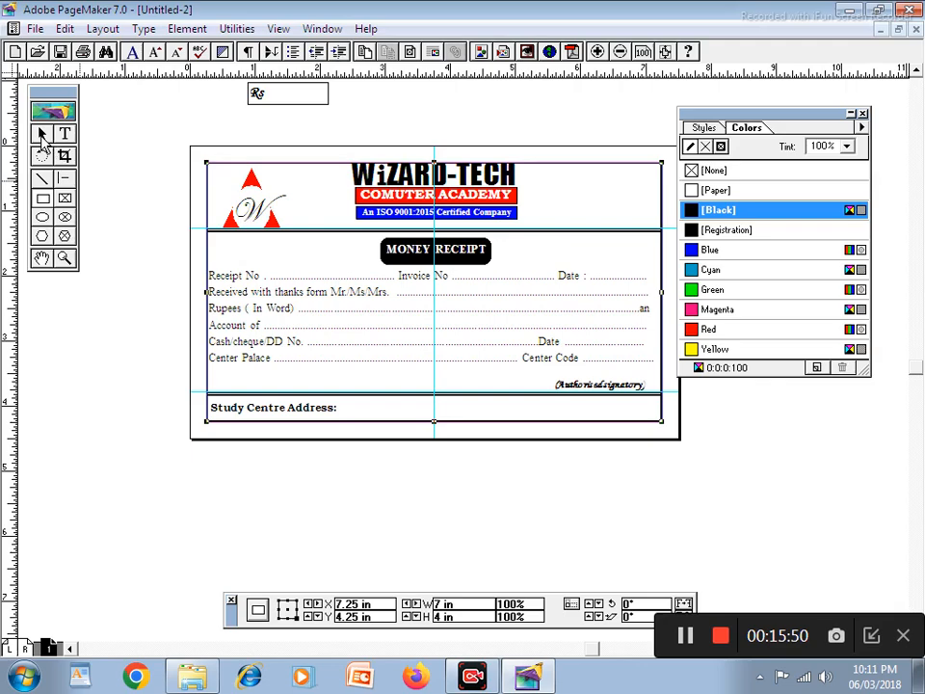
{"action": "left_click", "coordinate": [562, 246]}
Move the grouped Rs box from the pasteboard to the space below the Center Palace field, just above the lower guide
{"action": "key", "text": "ctrl+1"}
{"action": "key", "text": "ctrl+2"}
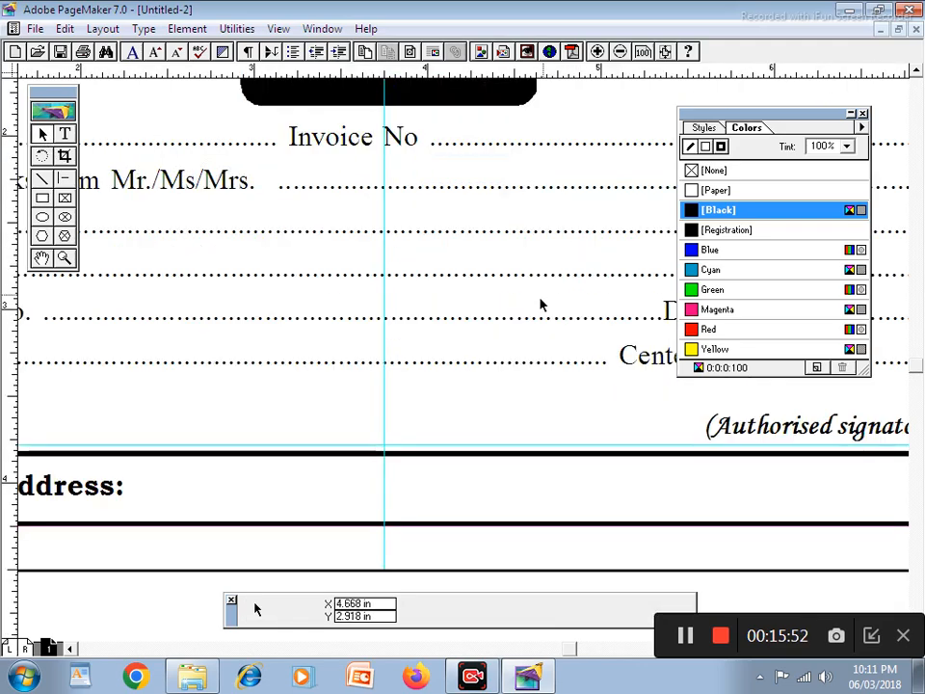
{"action": "left_click_drag", "start_coordinate": [294, 284], "coordinate": [471, 384]}
{"action": "key", "text": "ctrl+z"}
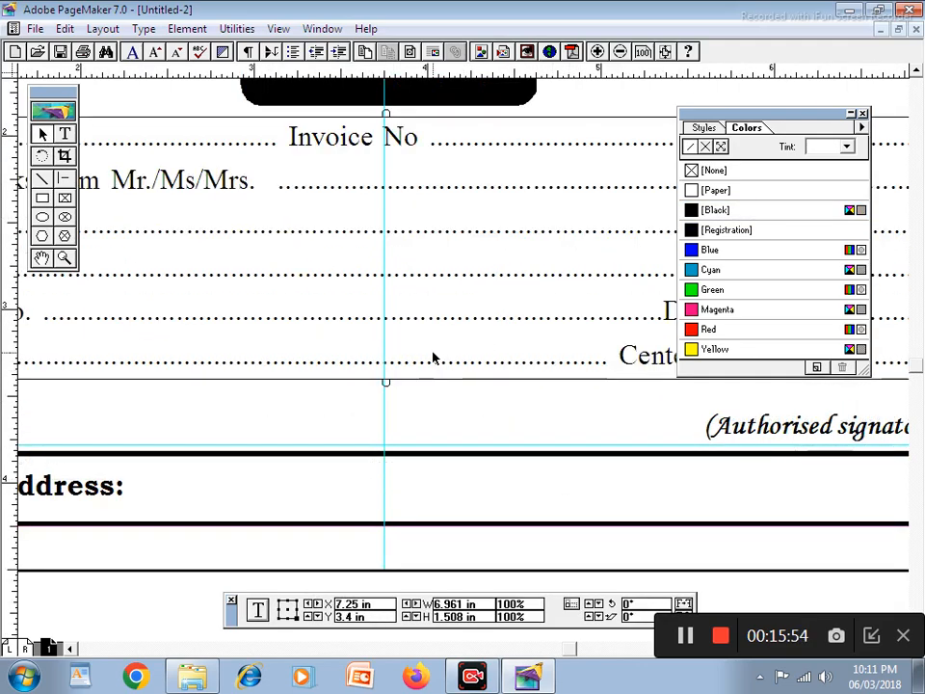
{"action": "left_click_drag", "start_coordinate": [294, 254], "coordinate": [483, 437]}
{"action": "left_click_drag", "start_coordinate": [197, 173], "coordinate": [250, 510]}
{"action": "left_click_drag", "start_coordinate": [141, 159], "coordinate": [471, 298]}
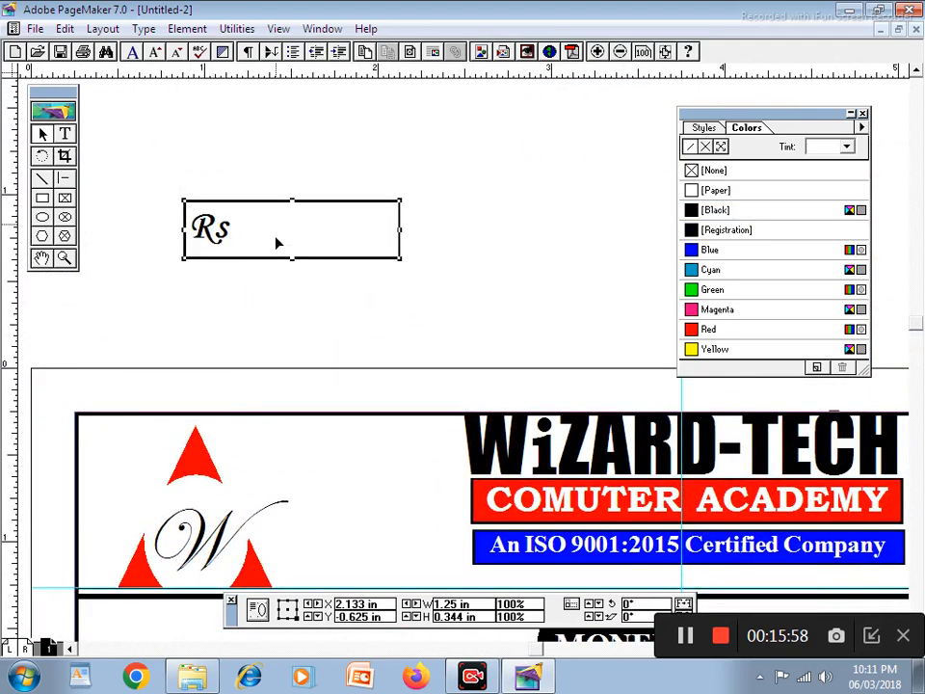
{"action": "left_click_drag", "start_coordinate": [277, 242], "coordinate": [328, 412]}
{"action": "left_click_drag", "start_coordinate": [347, 399], "coordinate": [229, 421]}
{"action": "left_click_drag", "start_coordinate": [594, 481], "coordinate": [72, 689]}
{"action": "key", "text": "ctrl+0"}
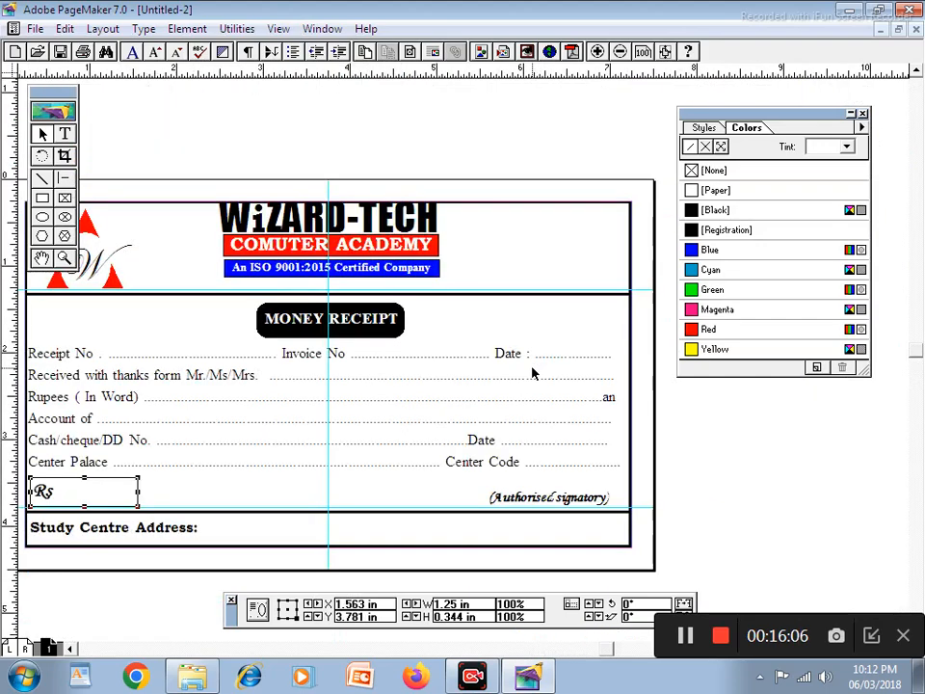
{"action": "left_click_drag", "start_coordinate": [506, 374], "coordinate": [584, 357]}
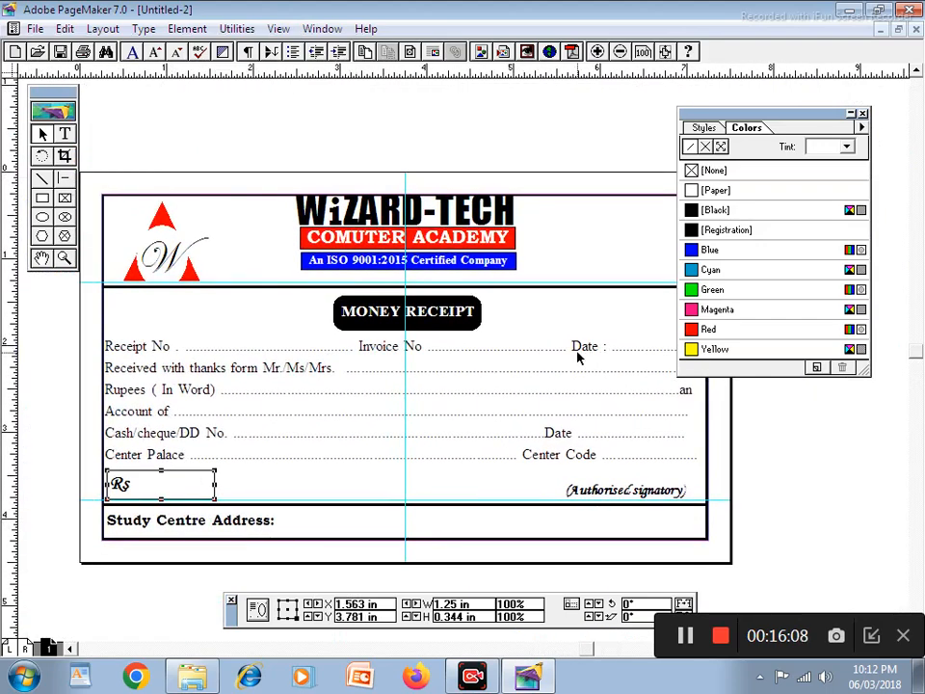
Hide the palettes and nudge the WiZARD-TECH title with its red and blue bars slightly down, clear of the border's upper edge
{"action": "key", "text": "Tab"}
{"action": "key", "text": "ctrl+1"}
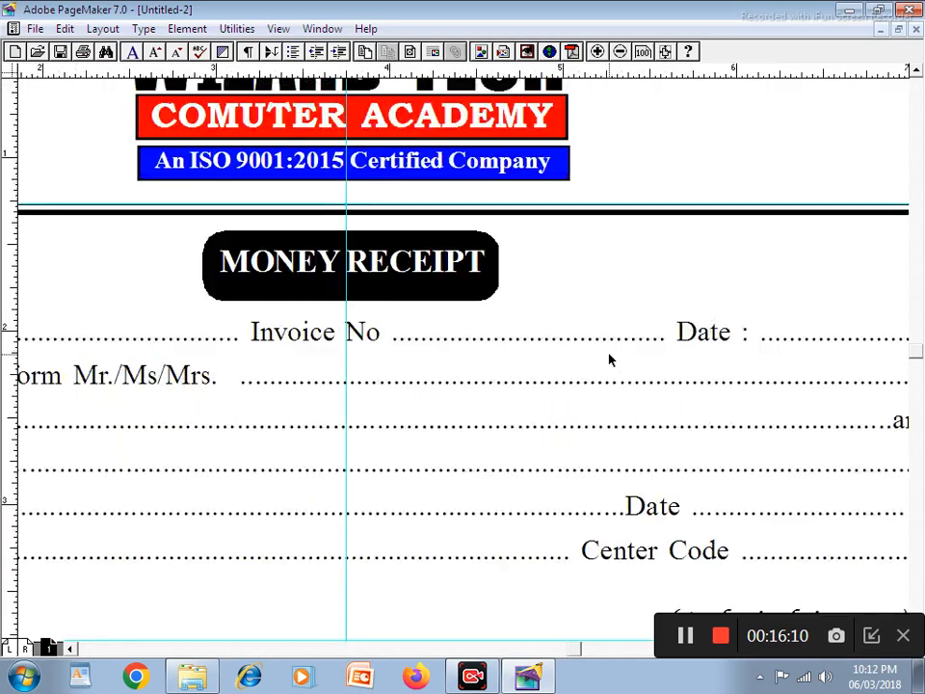
{"action": "left_click_drag", "start_coordinate": [605, 365], "coordinate": [490, 365]}
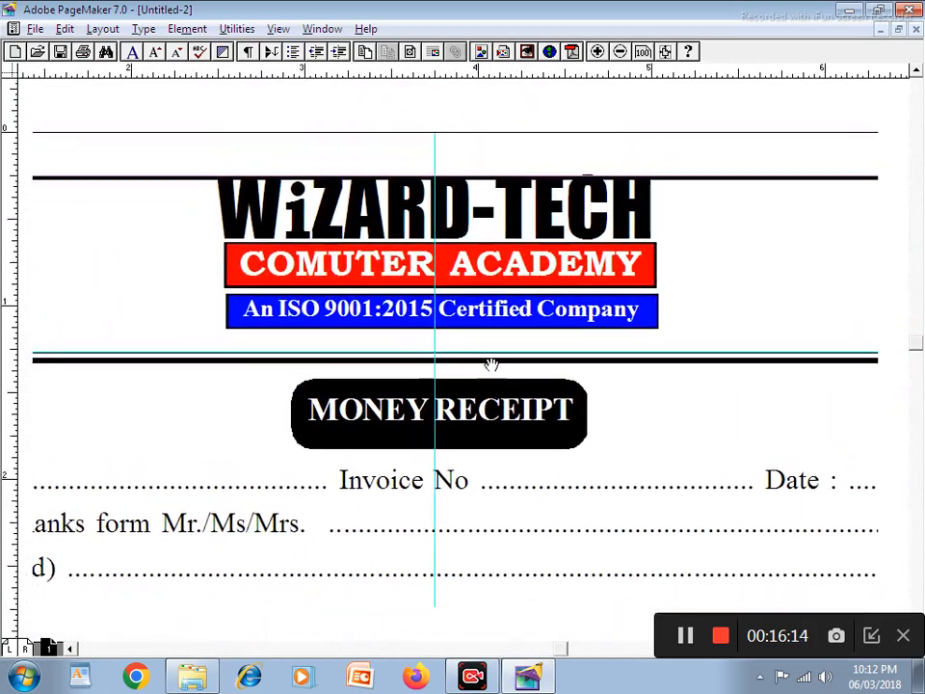
{"action": "left_click_drag", "start_coordinate": [177, 118], "coordinate": [754, 351]}
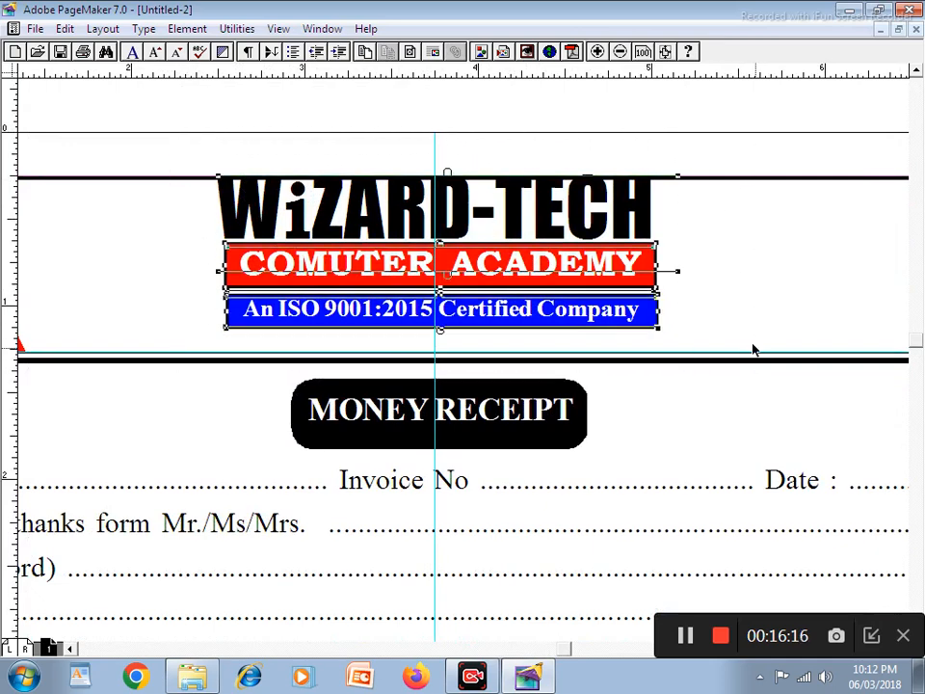
{"action": "key", "text": "Down"}
{"action": "key", "text": "Down"}
{"action": "key", "text": "Down"}
{"action": "key", "text": "Down"}
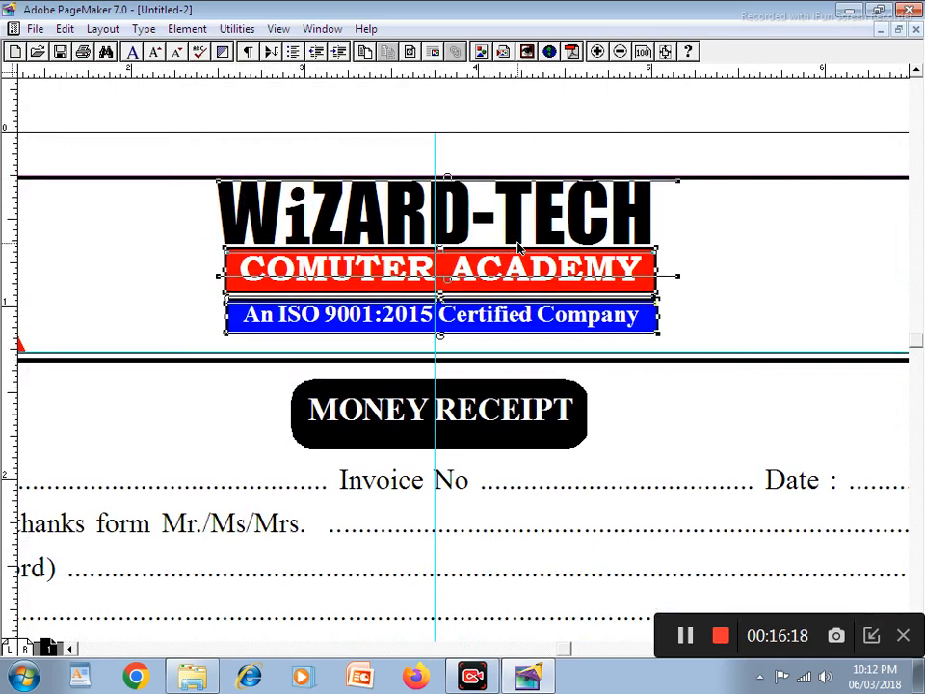
{"action": "key", "text": "Down"}
{"action": "key", "text": "Down"}
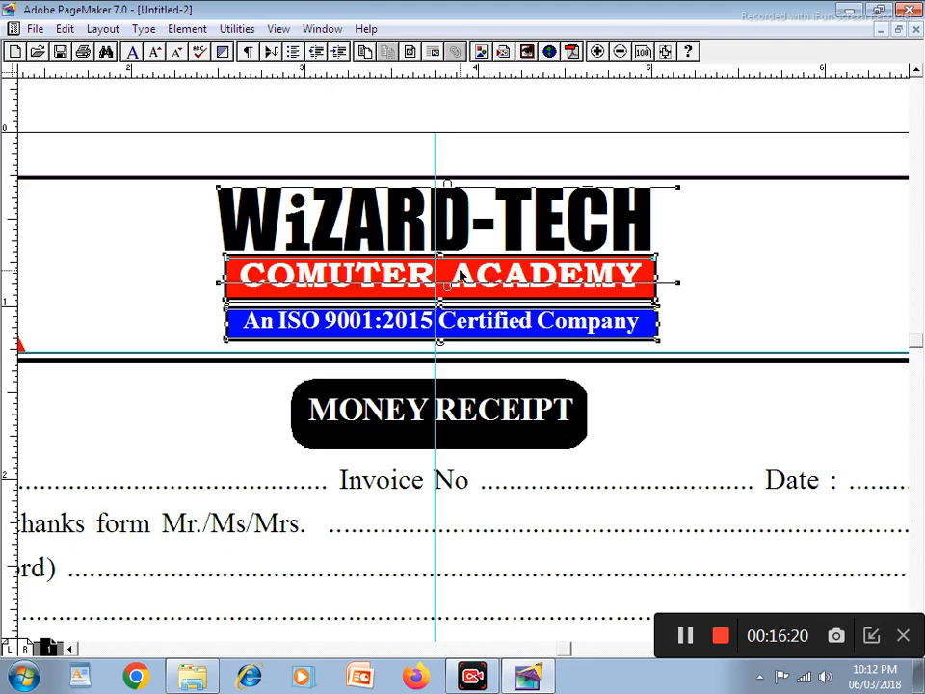
{"action": "key", "text": "ctrl+1"}
{"action": "left_click", "coordinate": [806, 321]}
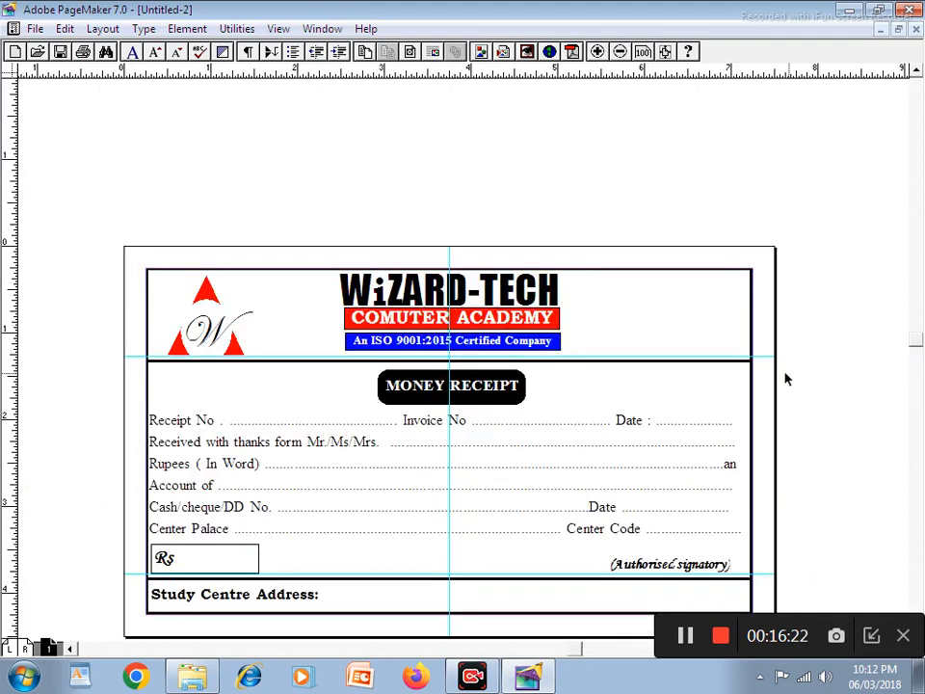
Nudge the dotted fields text block slightly right, away from the border's left edge, and deselect it
{"action": "left_click_drag", "start_coordinate": [685, 396], "coordinate": [673, 299]}
{"action": "left_click_drag", "start_coordinate": [645, 362], "coordinate": [650, 315]}
{"action": "left_click", "coordinate": [260, 330]}
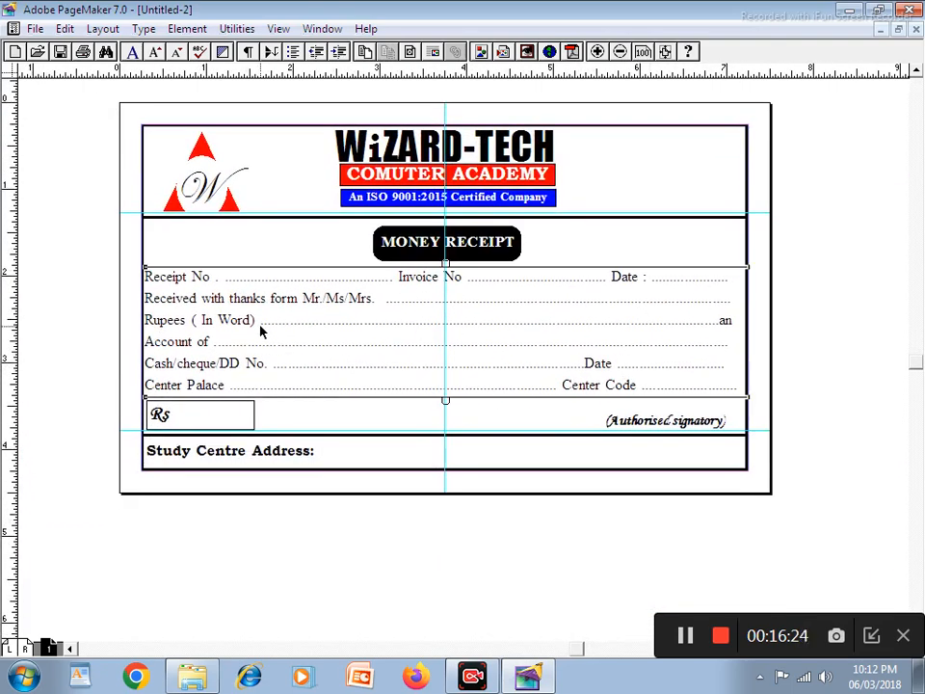
{"action": "key", "text": "Right"}
{"action": "key", "text": "Right"}
{"action": "key", "text": "Right"}
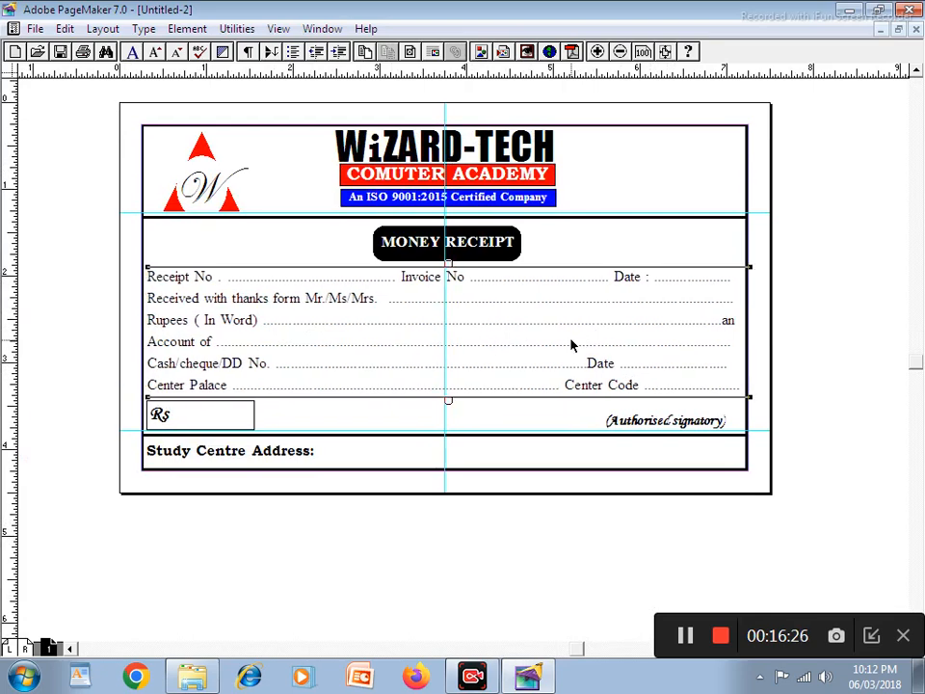
{"action": "left_click_drag", "start_coordinate": [459, 364], "coordinate": [450, 521]}
{"action": "left_click", "coordinate": [757, 427]}
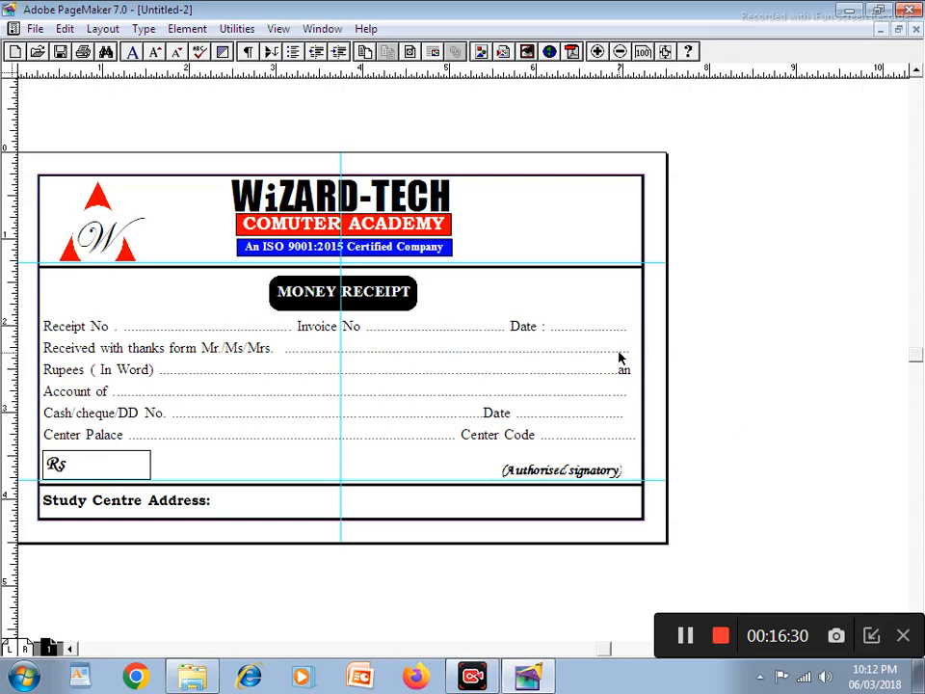
{"action": "left_click_drag", "start_coordinate": [555, 324], "coordinate": [631, 324]}
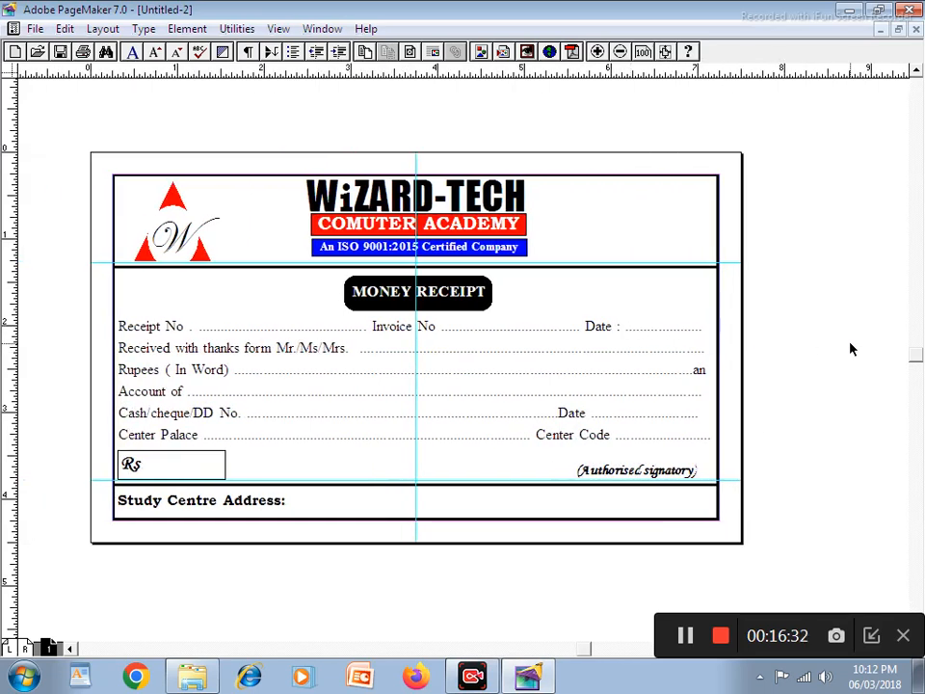